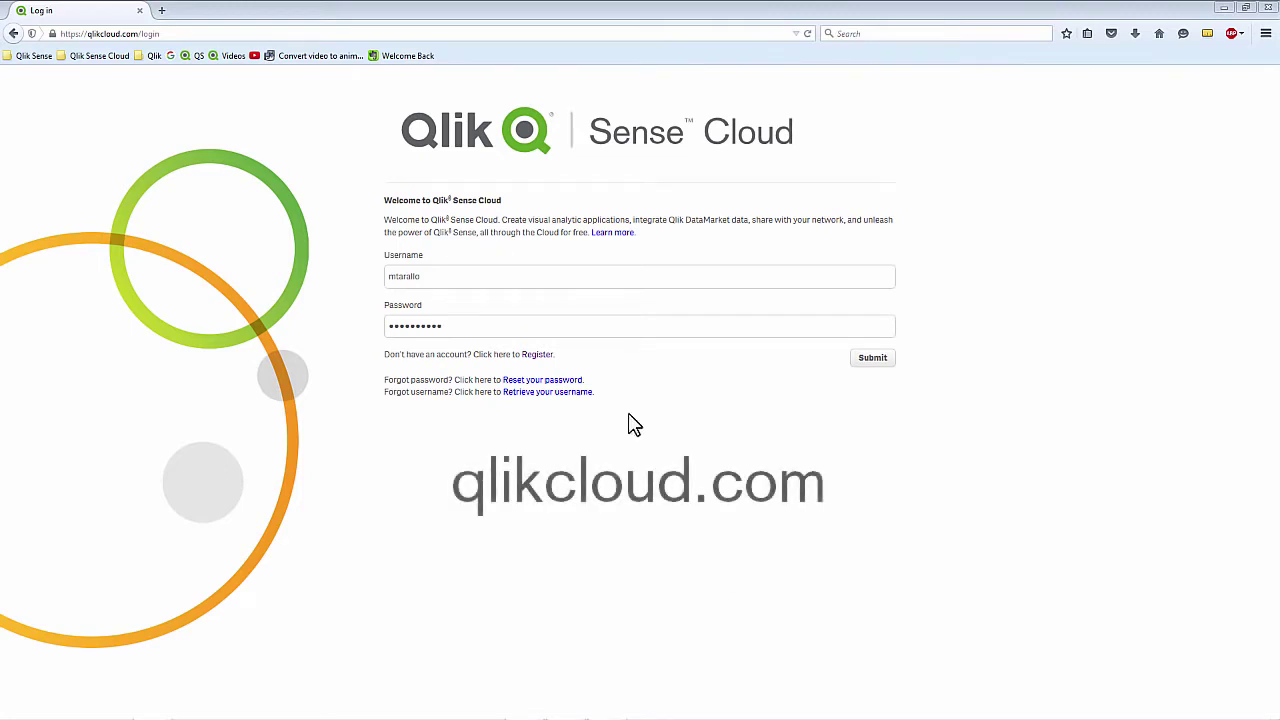
Step: Look at the account registration page, return to the login page and sign in with the credentials already filled in
click(553, 357)
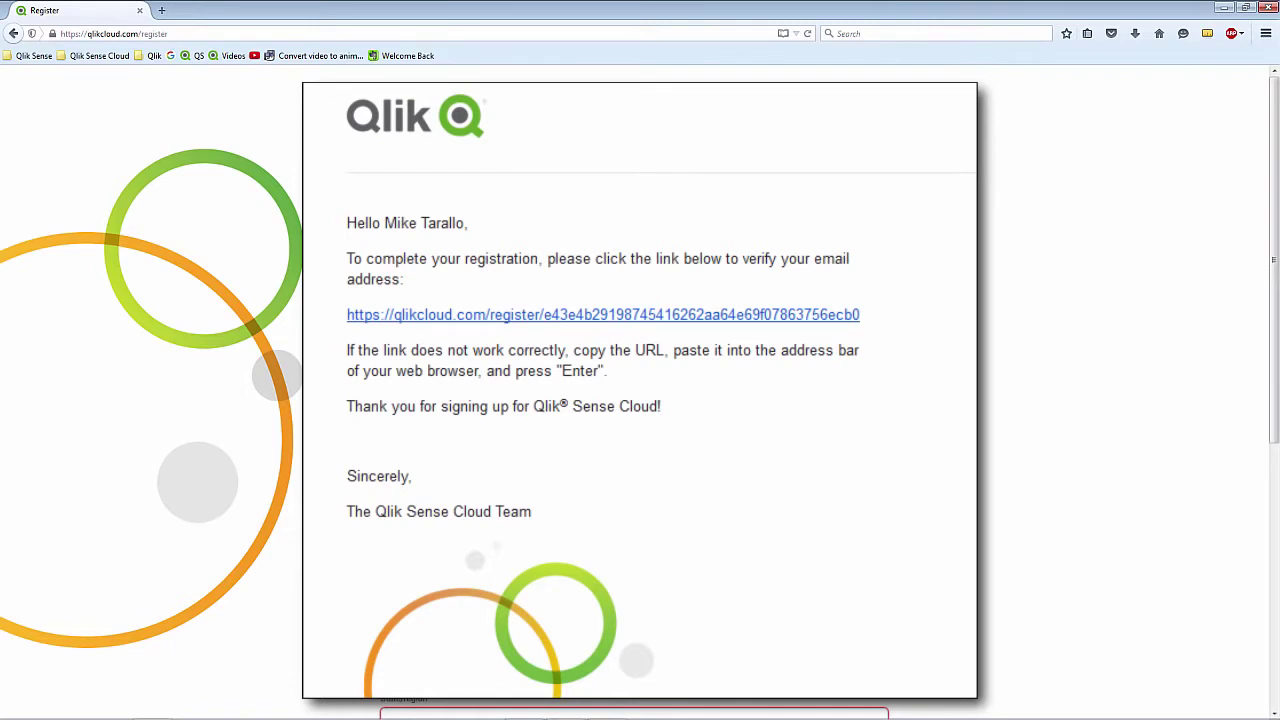
click(546, 262)
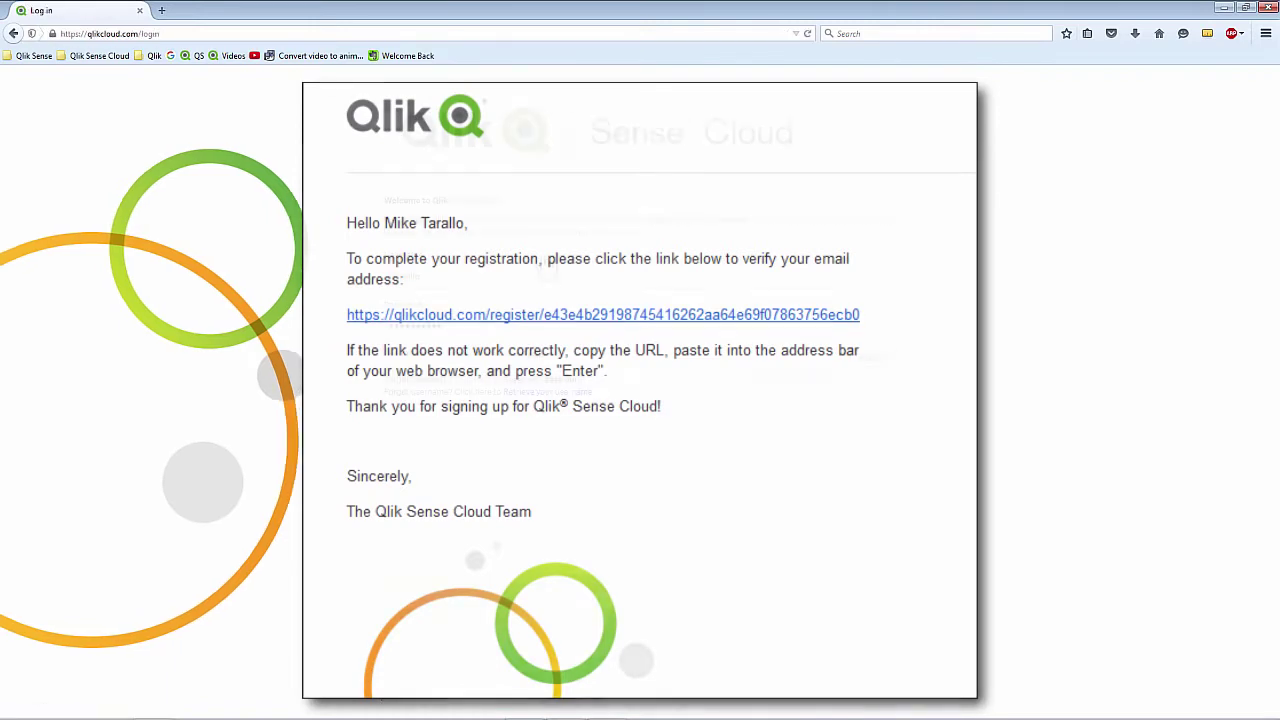
click(869, 363)
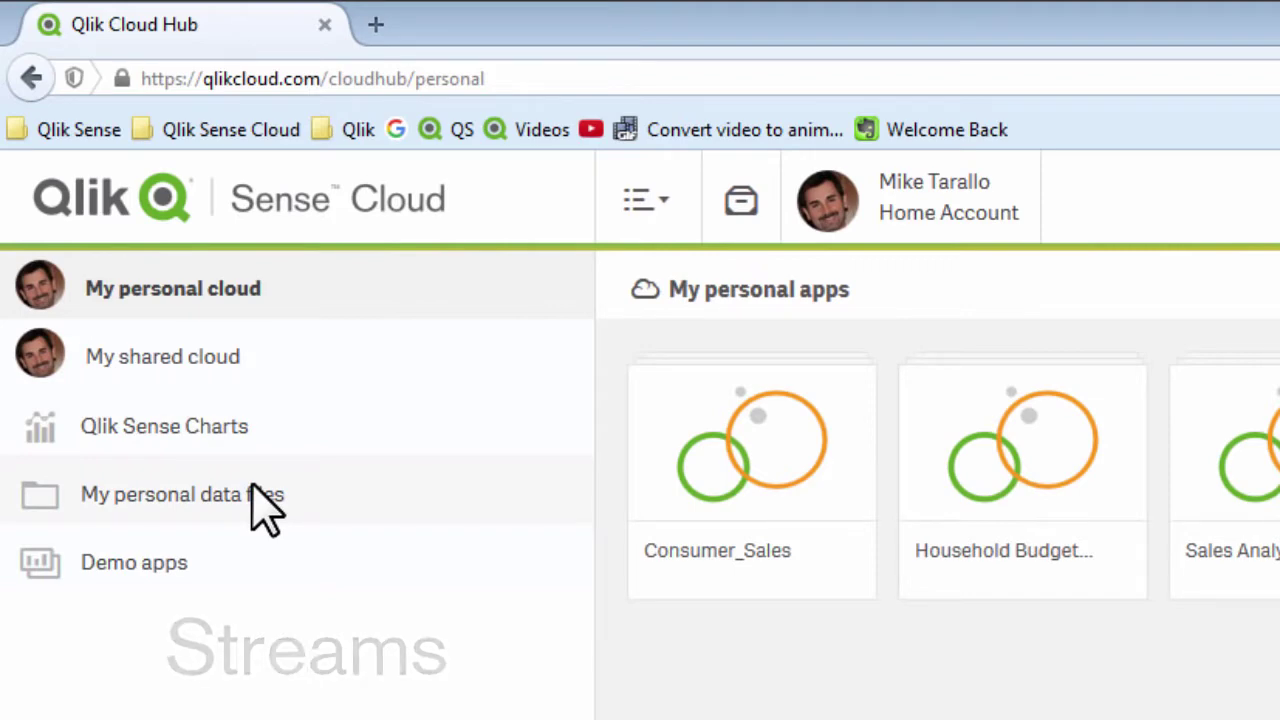
Step: Create a new app titled "Sales Webinar Analysis" in the personal cloud
click(248, 284)
click(677, 195)
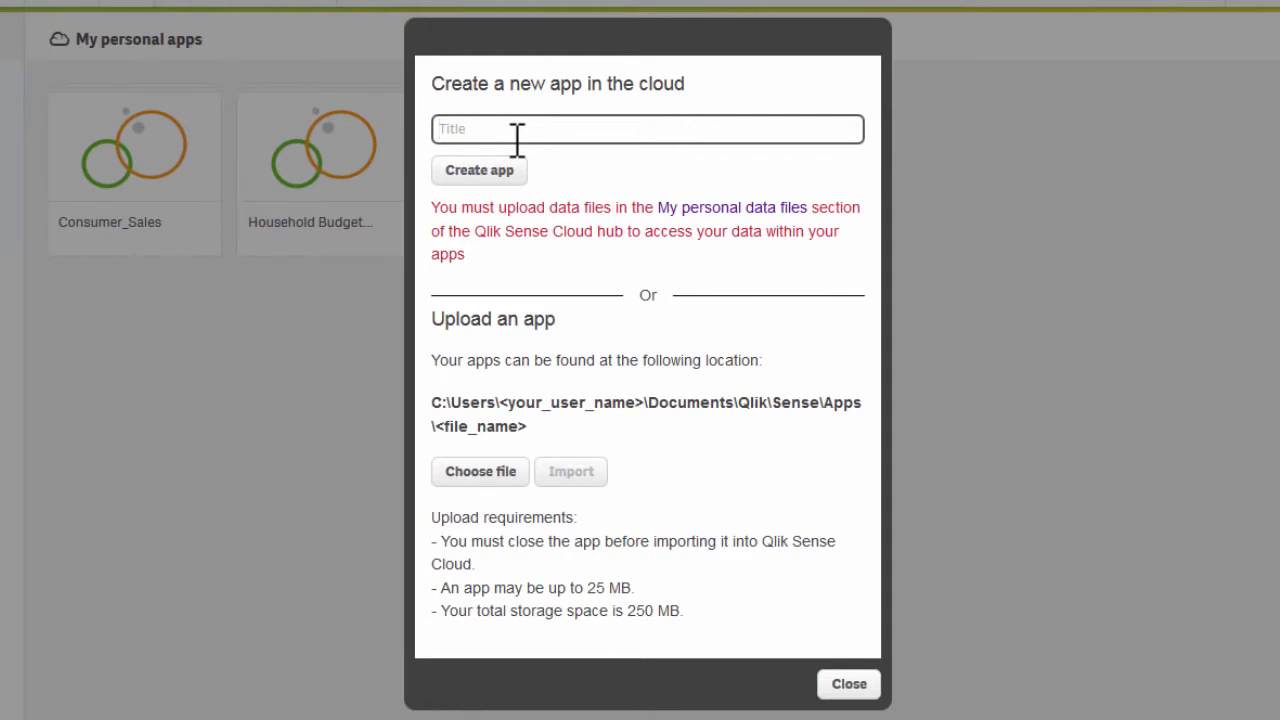
text(Sale)
key(BackSpace)
key(BackSpace)
text(les Webinar Analysis)
click(507, 171)
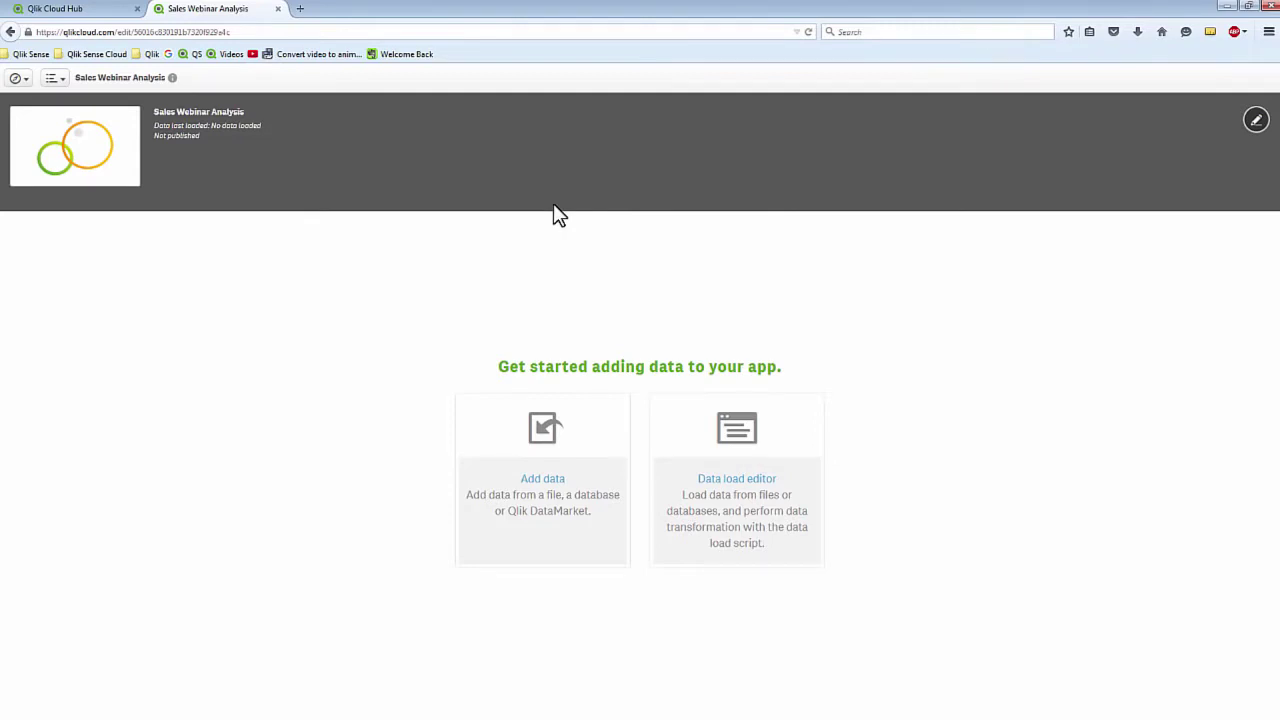
Step: Start adding data to the app, check the files in the personal folder connection and return to the data sources
click(556, 480)
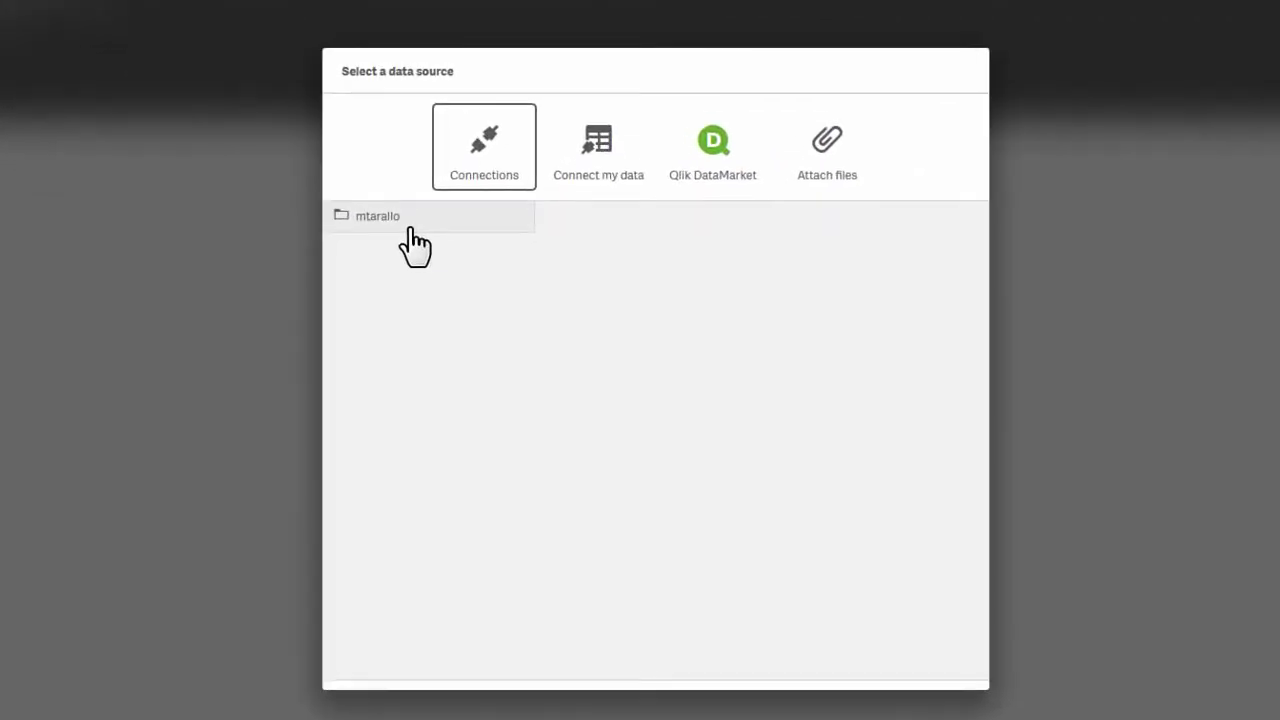
click(466, 281)
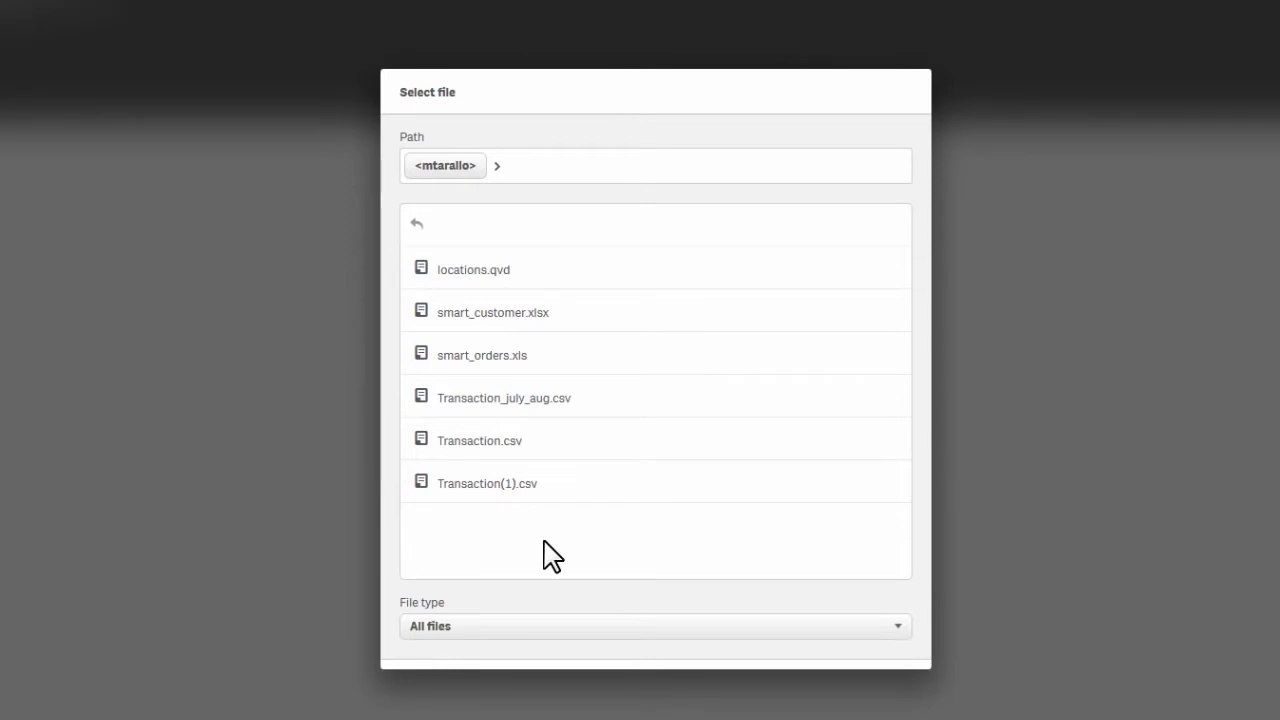
click(466, 231)
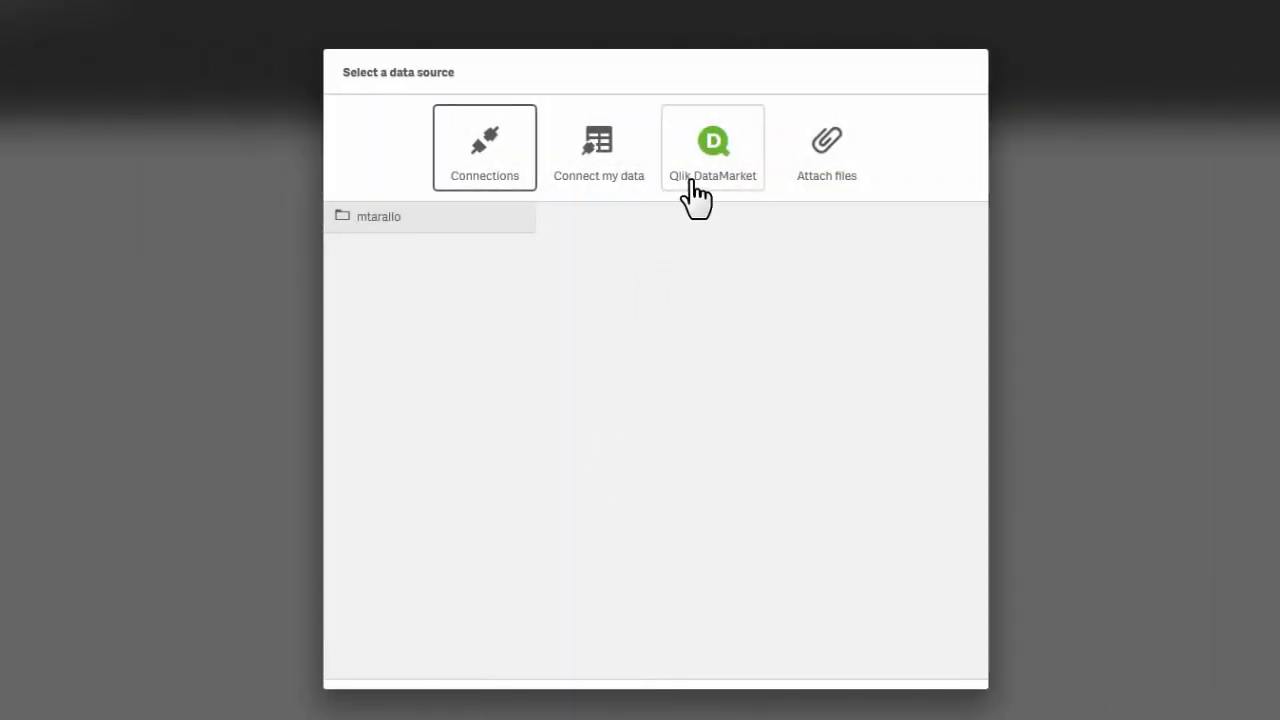
Step: Attach the smart_customer.xlsx file to the app as a data source
click(842, 189)
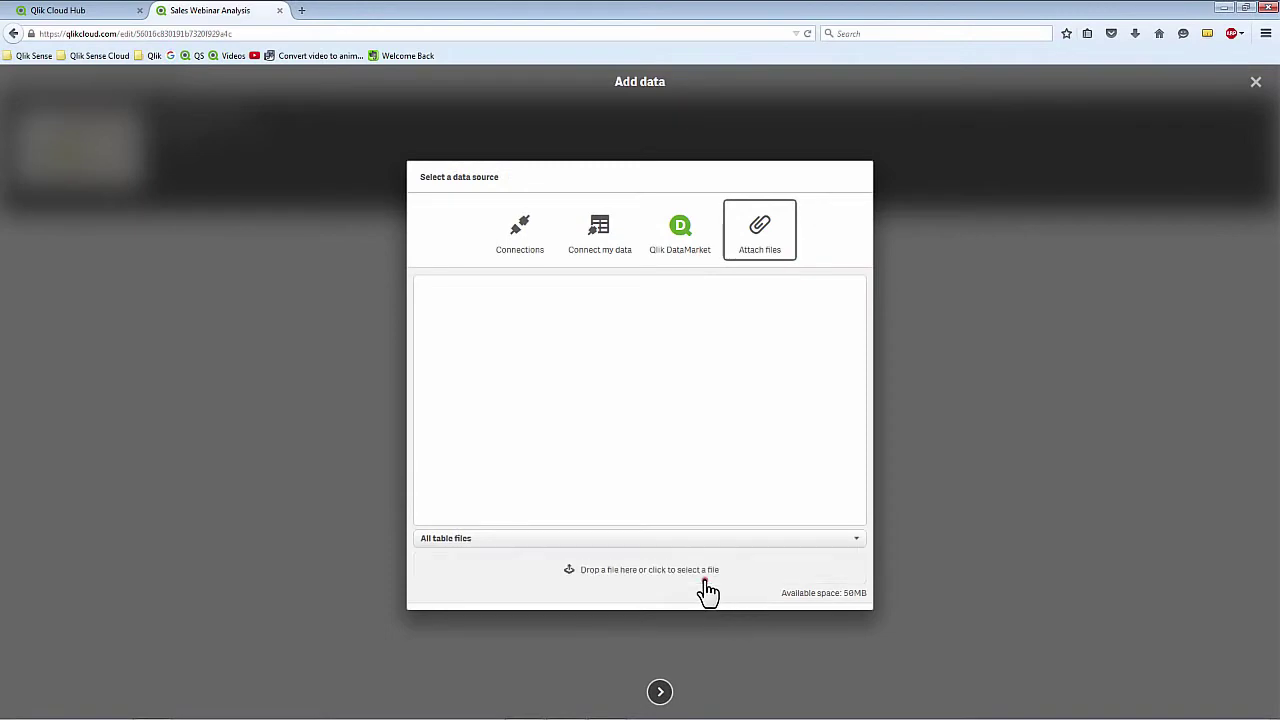
click(700, 578)
click(718, 406)
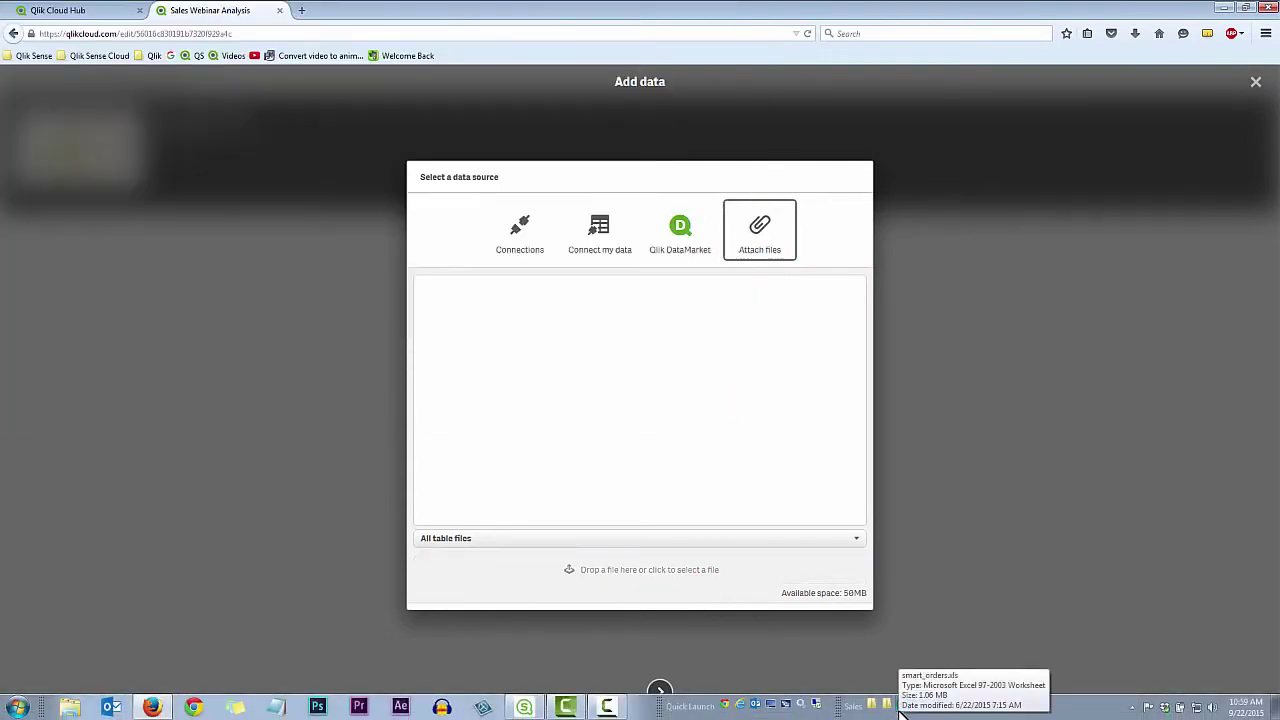
drag(900, 705, 650, 445)
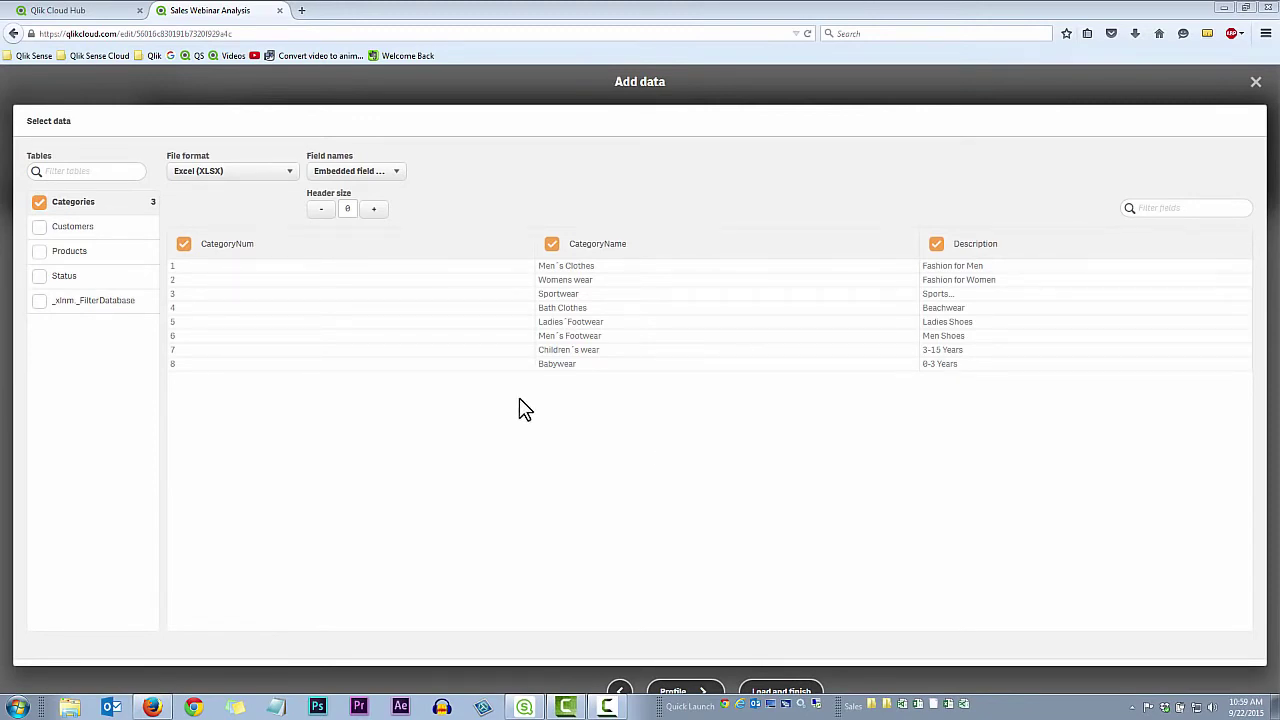
Step: Select the Customers and Products tables for loading in addition to Categories, with all their fields
click(276, 246)
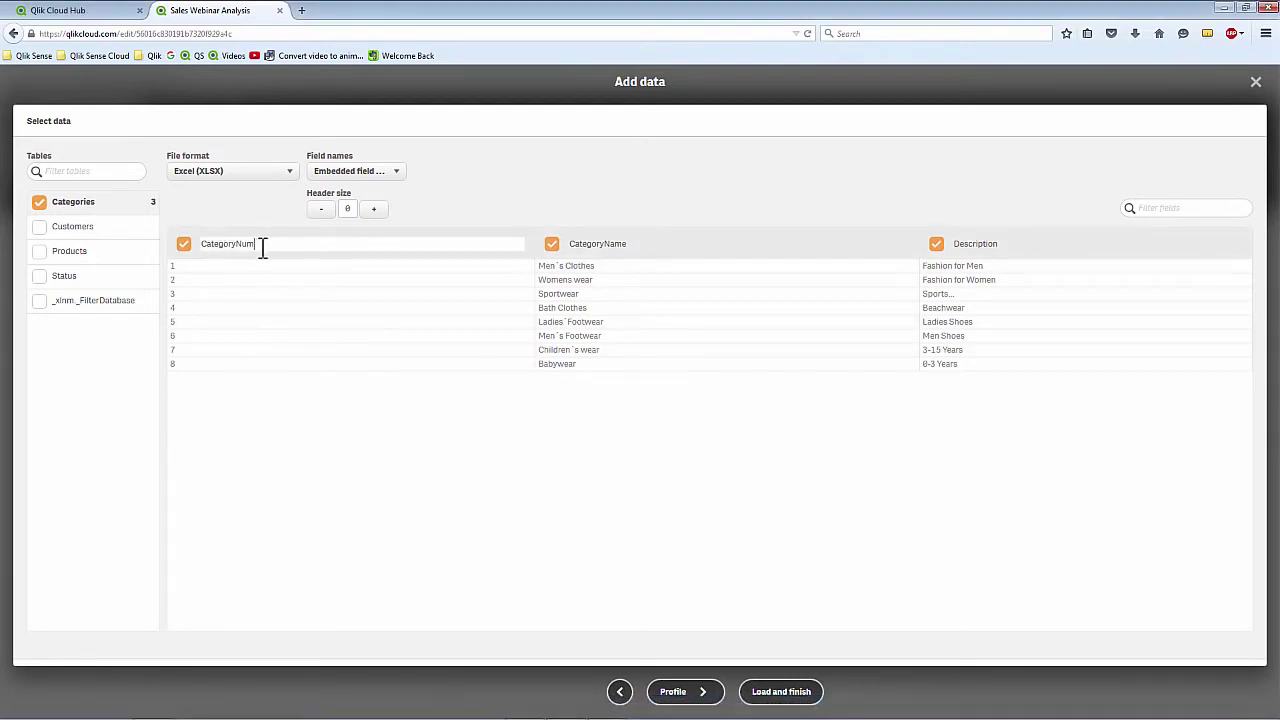
click(188, 248)
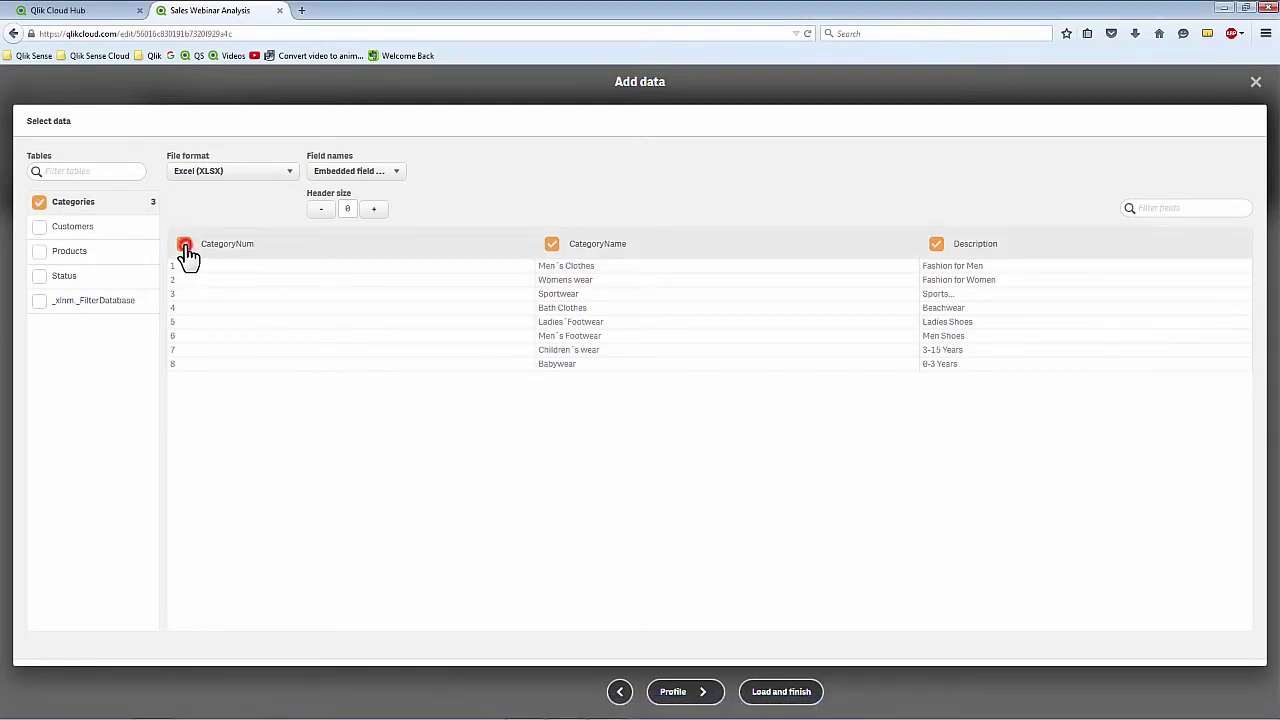
click(39, 227)
click(39, 252)
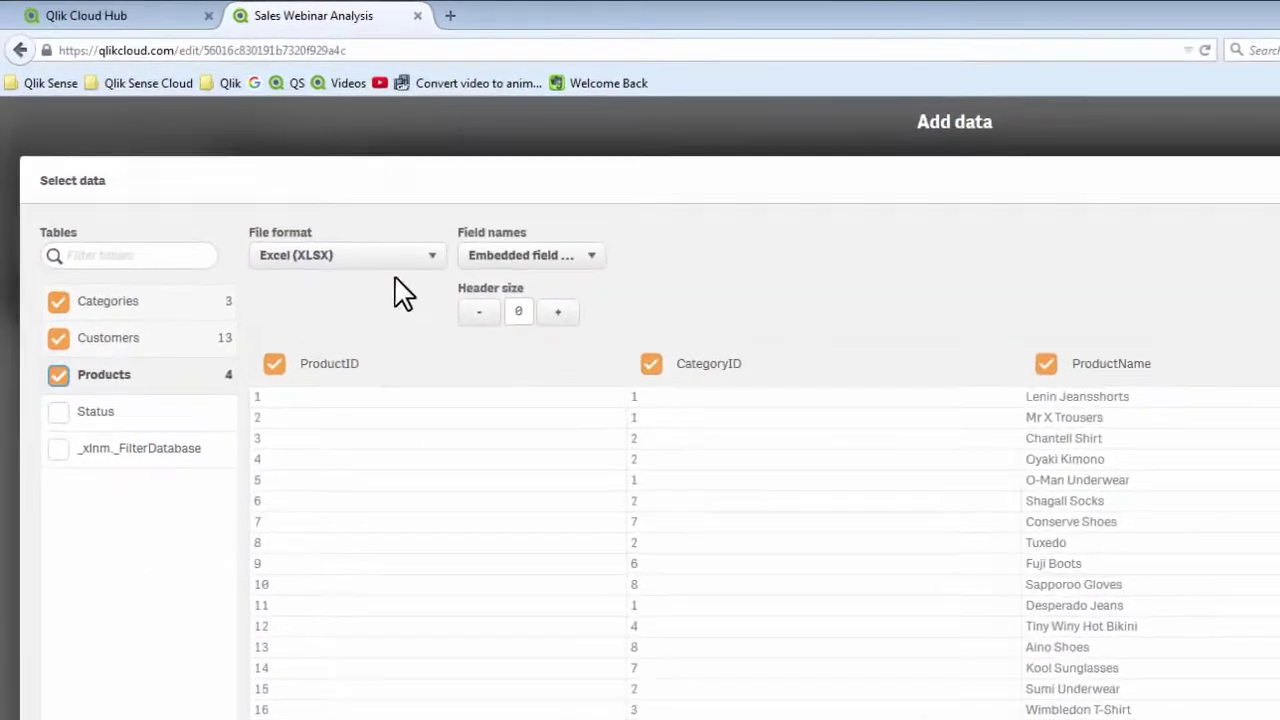
Step: Check the available file formats, and exclude and re-include the ProductID field of the Products table
click(272, 176)
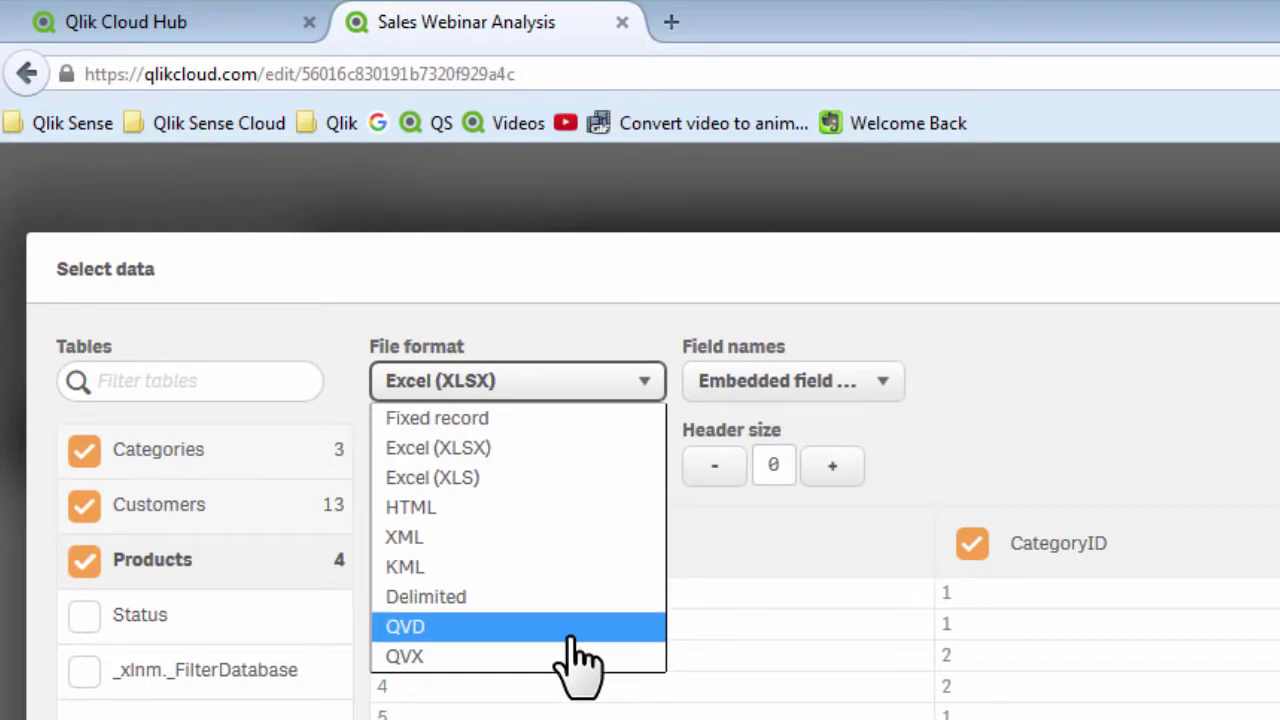
click(740, 543)
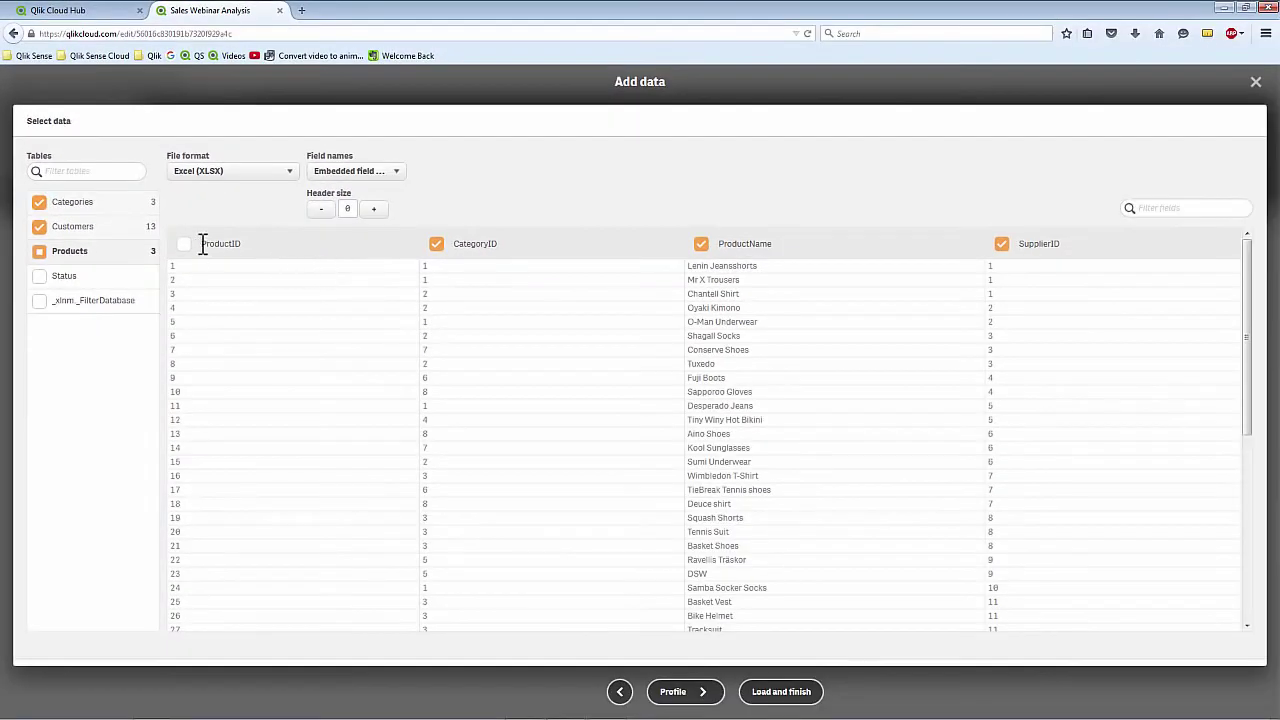
click(184, 244)
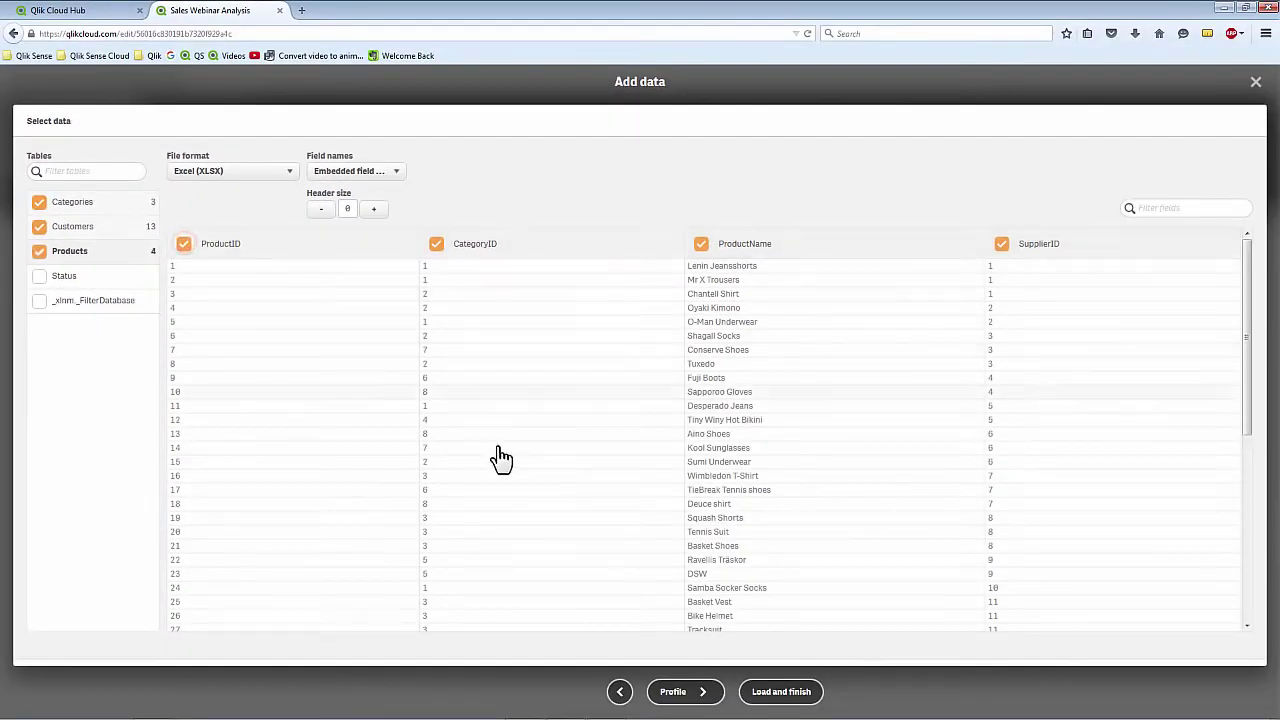
Step: Profile the selected data and associate Products with Categories through the recommended CategoryID–CategoryNum match, renaming both fields to CategoryID
click(672, 692)
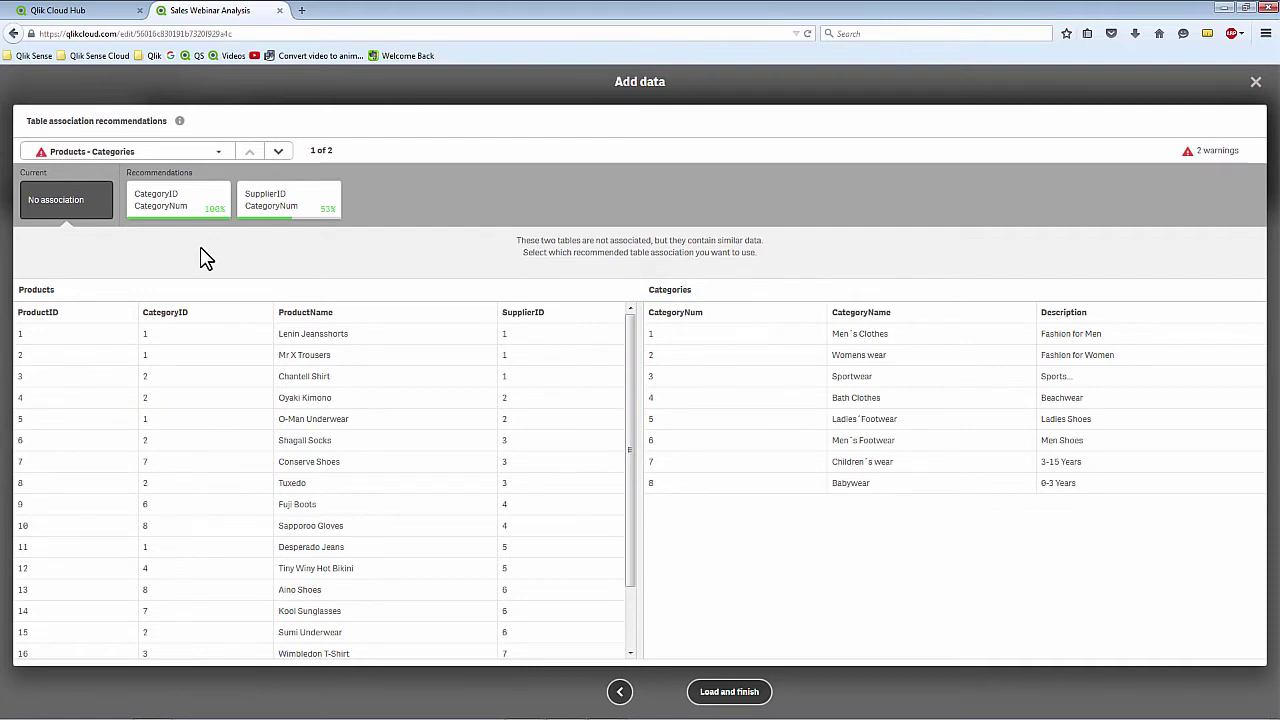
click(186, 204)
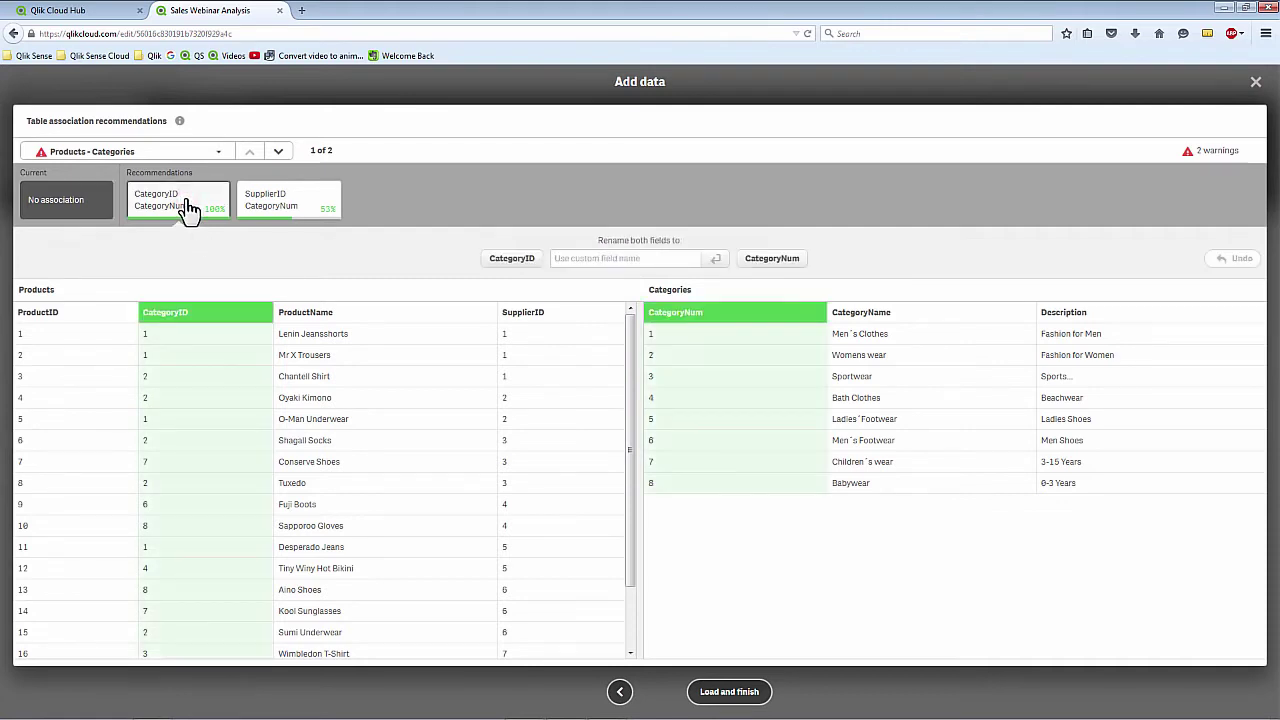
click(505, 262)
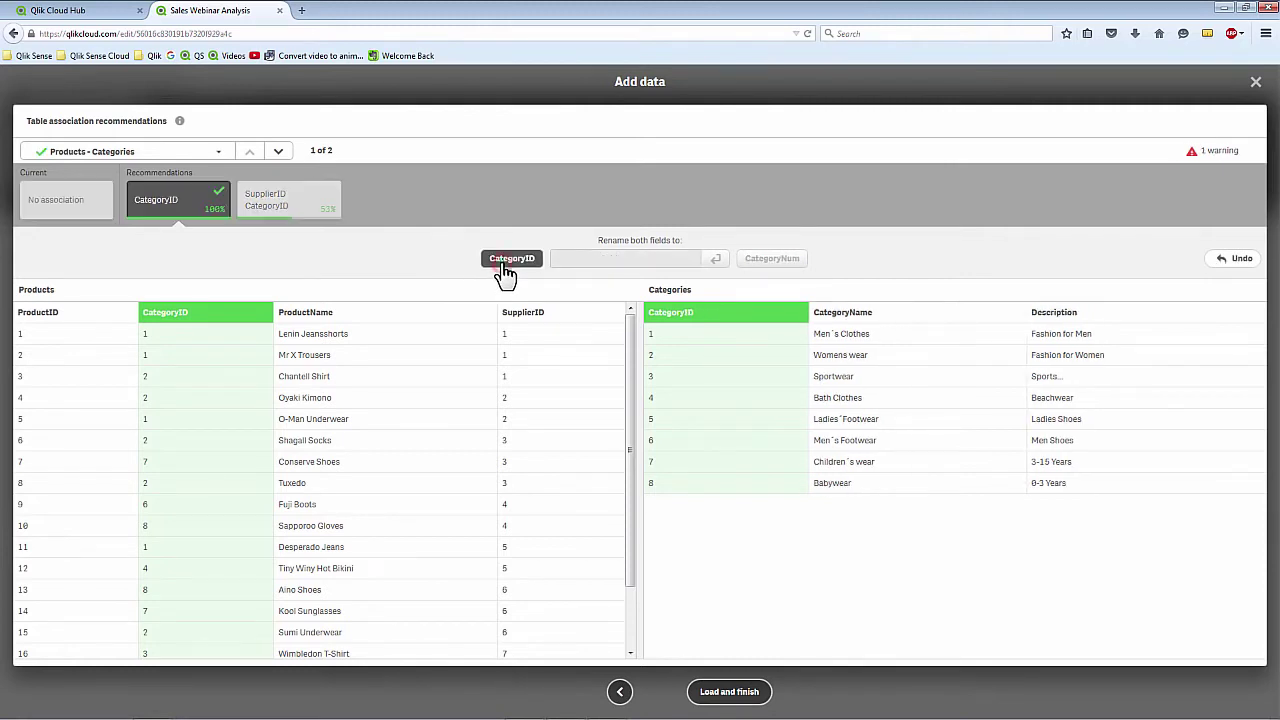
Step: Load the data with Products and Customers left unassociated, and open the new sheet for editing
click(278, 151)
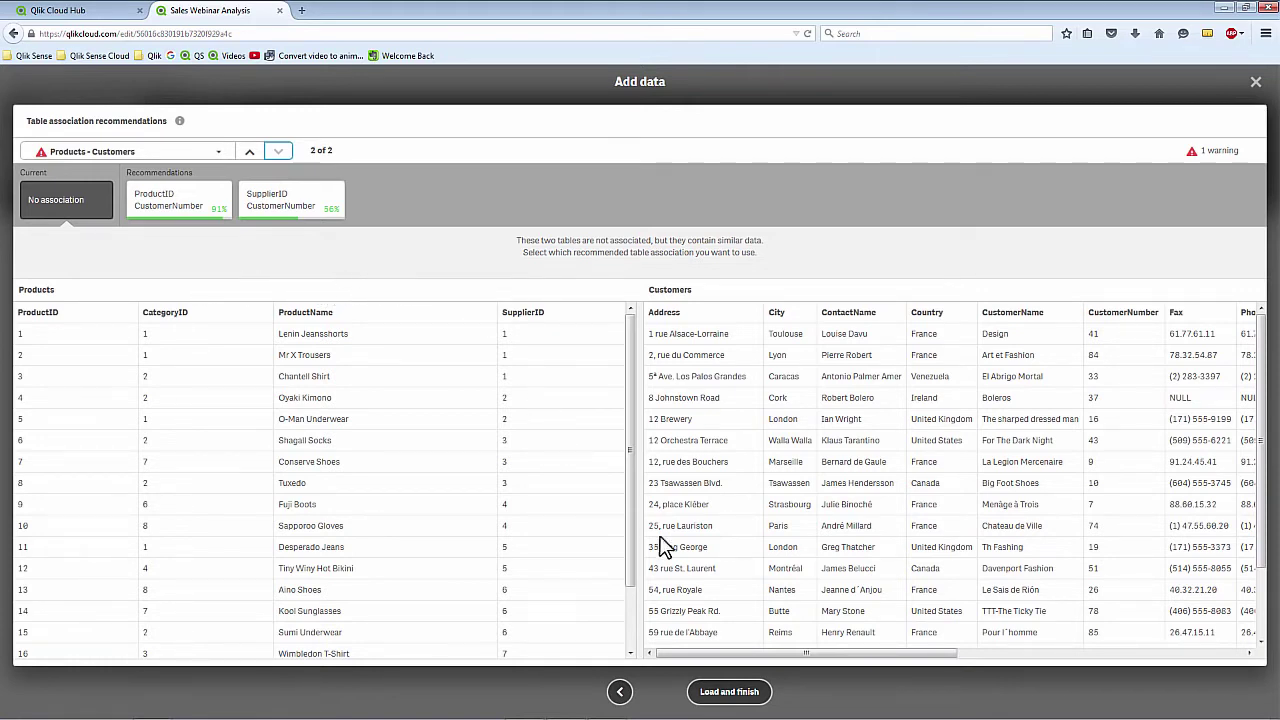
click(735, 692)
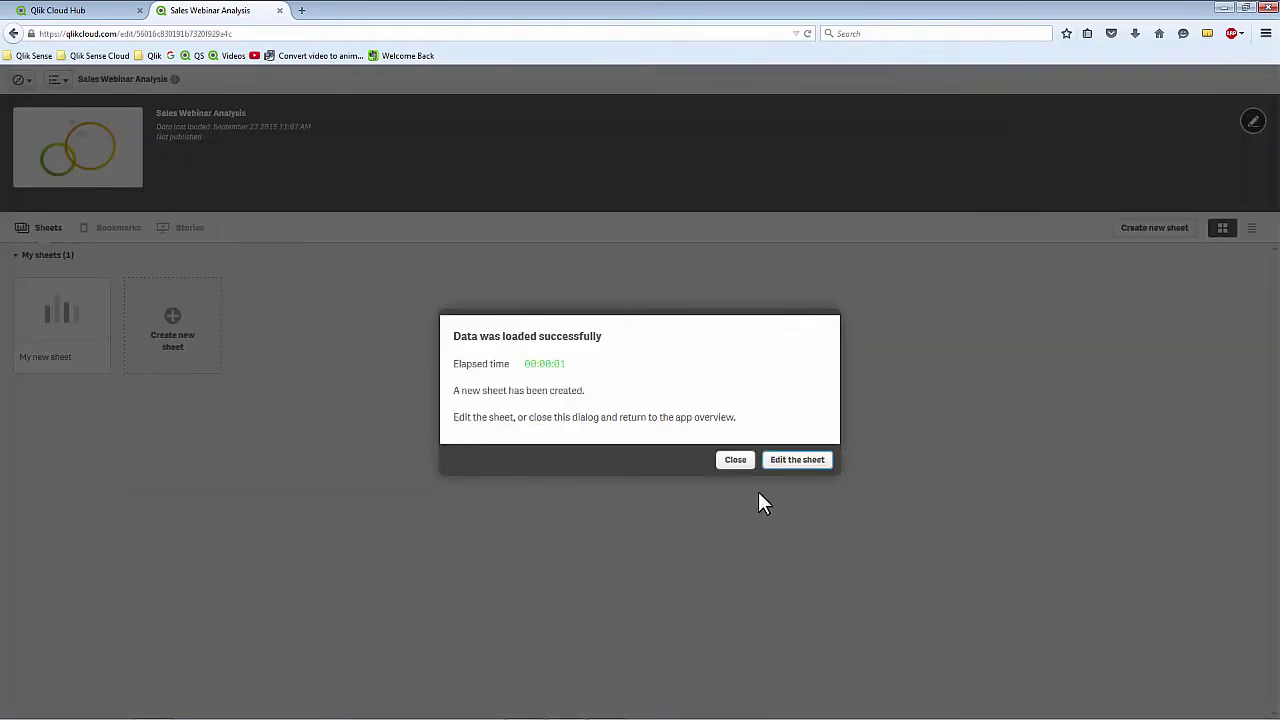
click(797, 460)
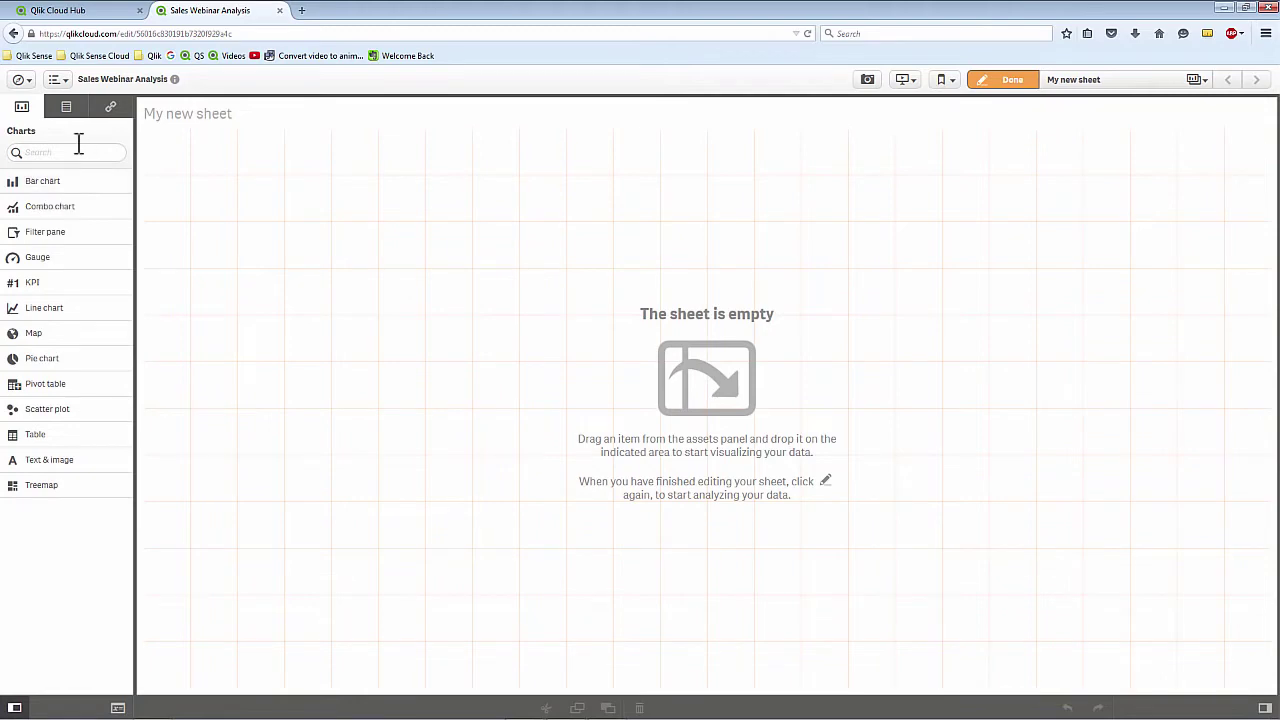
Step: Look through the app's fields and master items, and return to the list of chart types
click(68, 108)
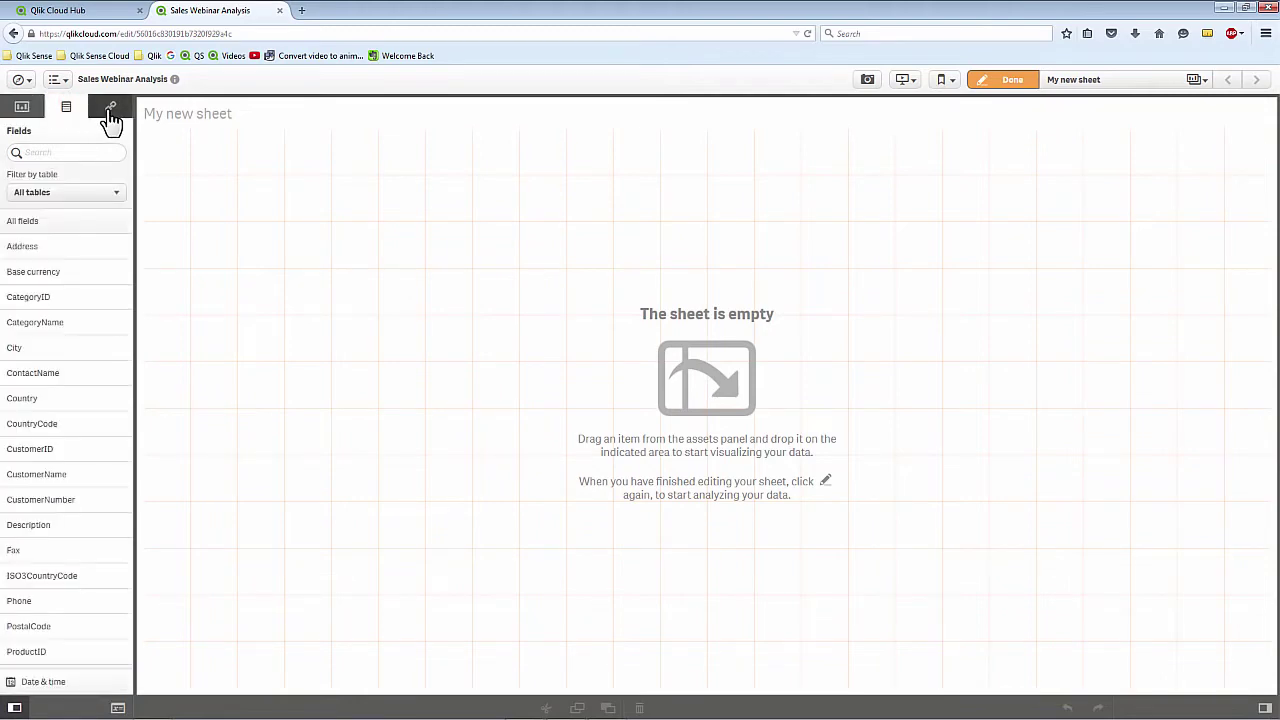
click(110, 110)
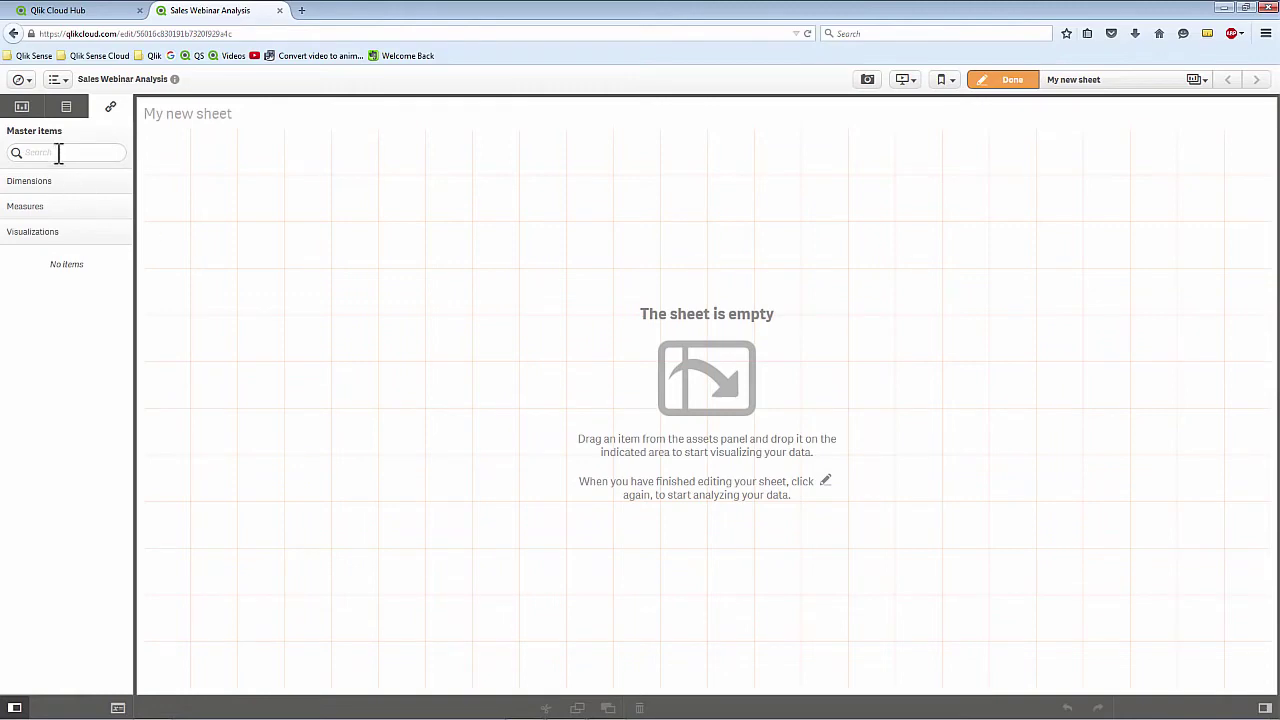
click(16, 108)
Step: Place a bar chart across the upper two thirds of the sheet's left half, with CategoryName as its dimension
drag(24, 183, 396, 284)
drag(384, 688, 380, 497)
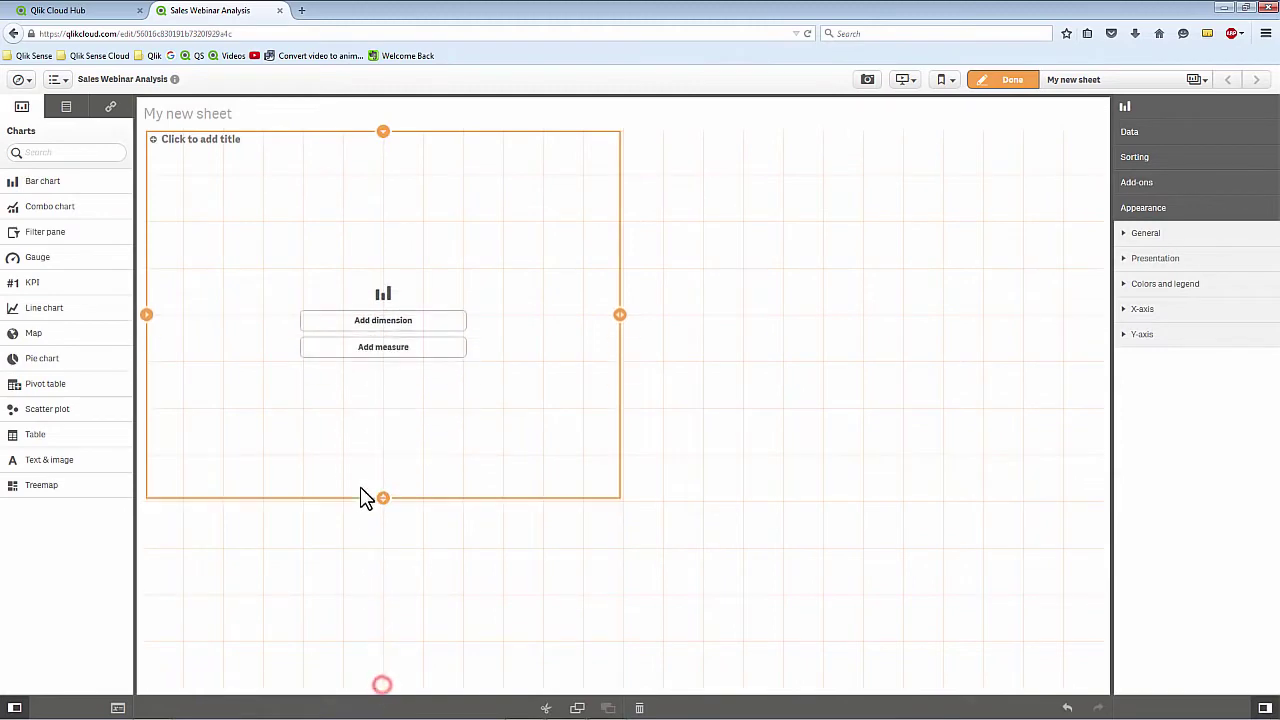
click(456, 321)
click(581, 368)
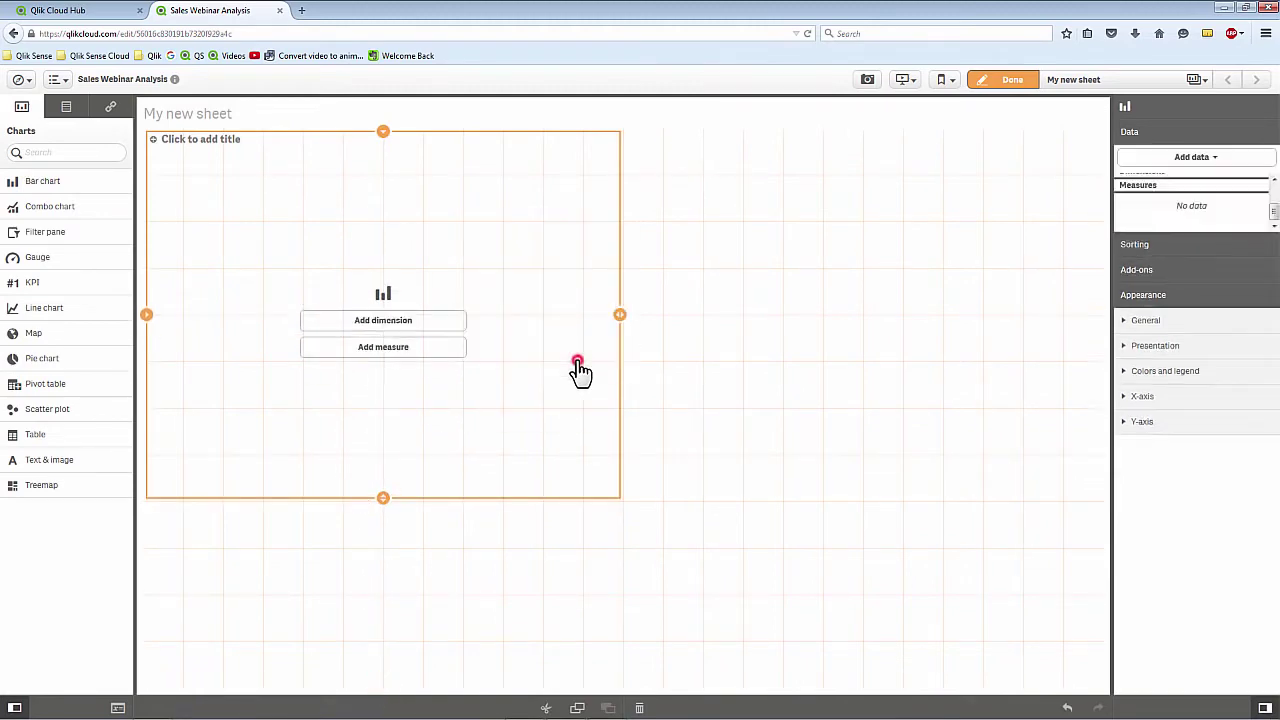
Step: Search the bar chart's measure fields for "sal" and close the search
click(463, 355)
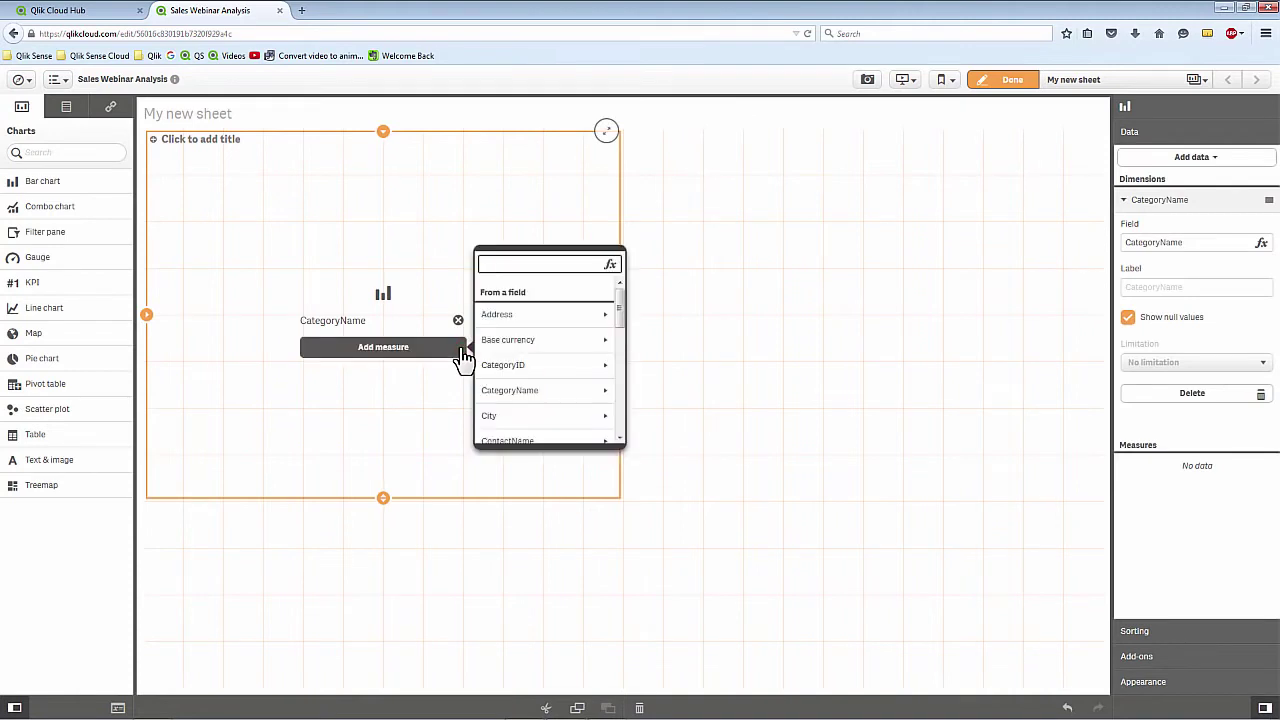
text(sal)
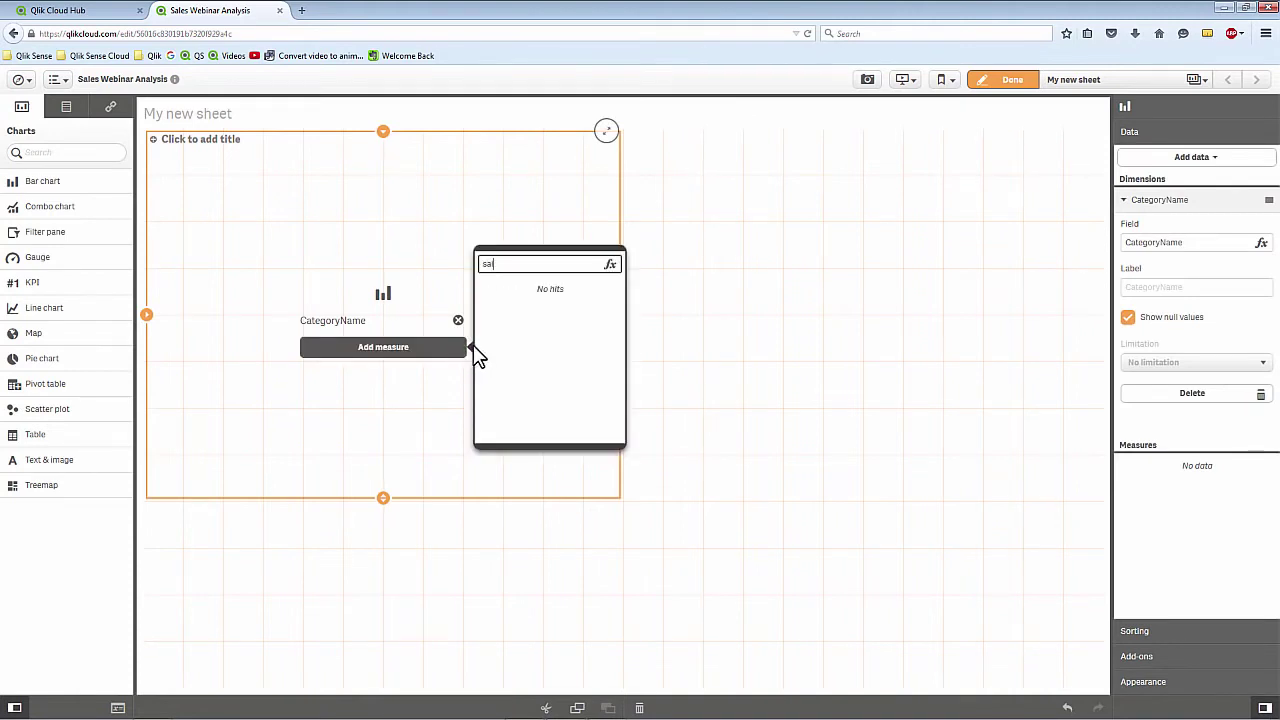
click(418, 233)
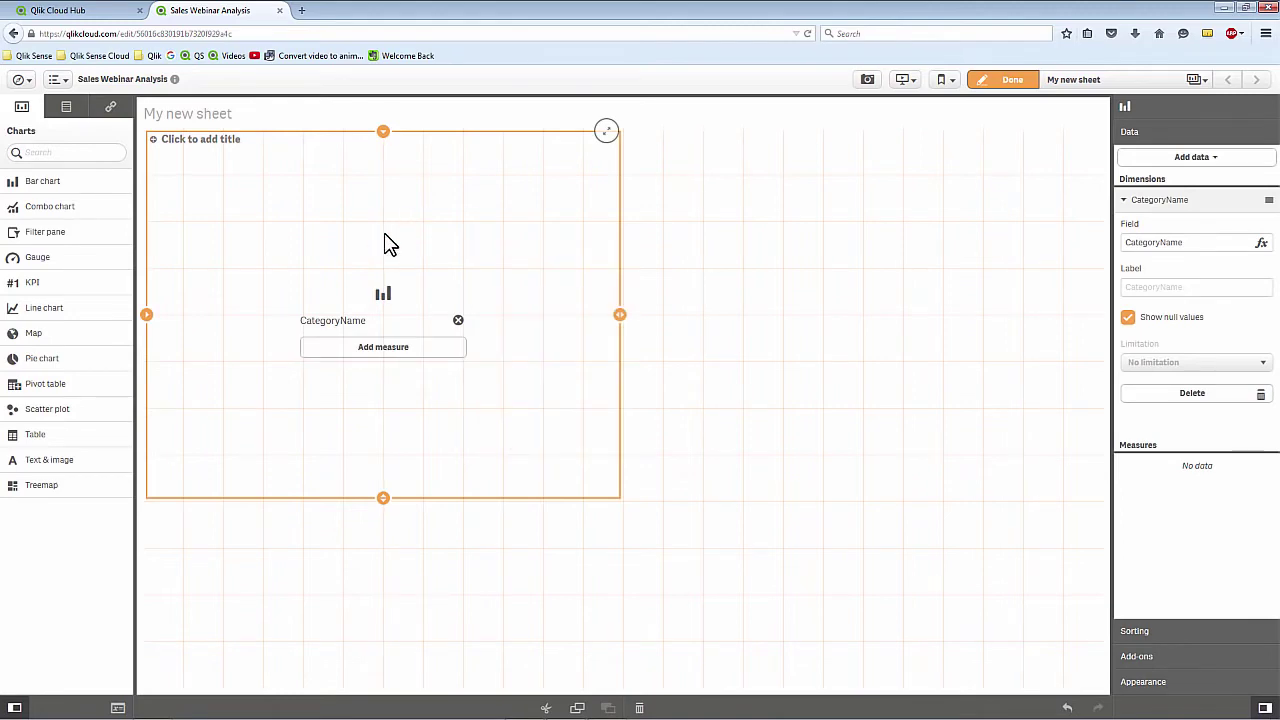
Step: In a separate tab's Data manager, attach smart_orders.xls to the app and profile its Orders$ table with all fields
click(21, 79)
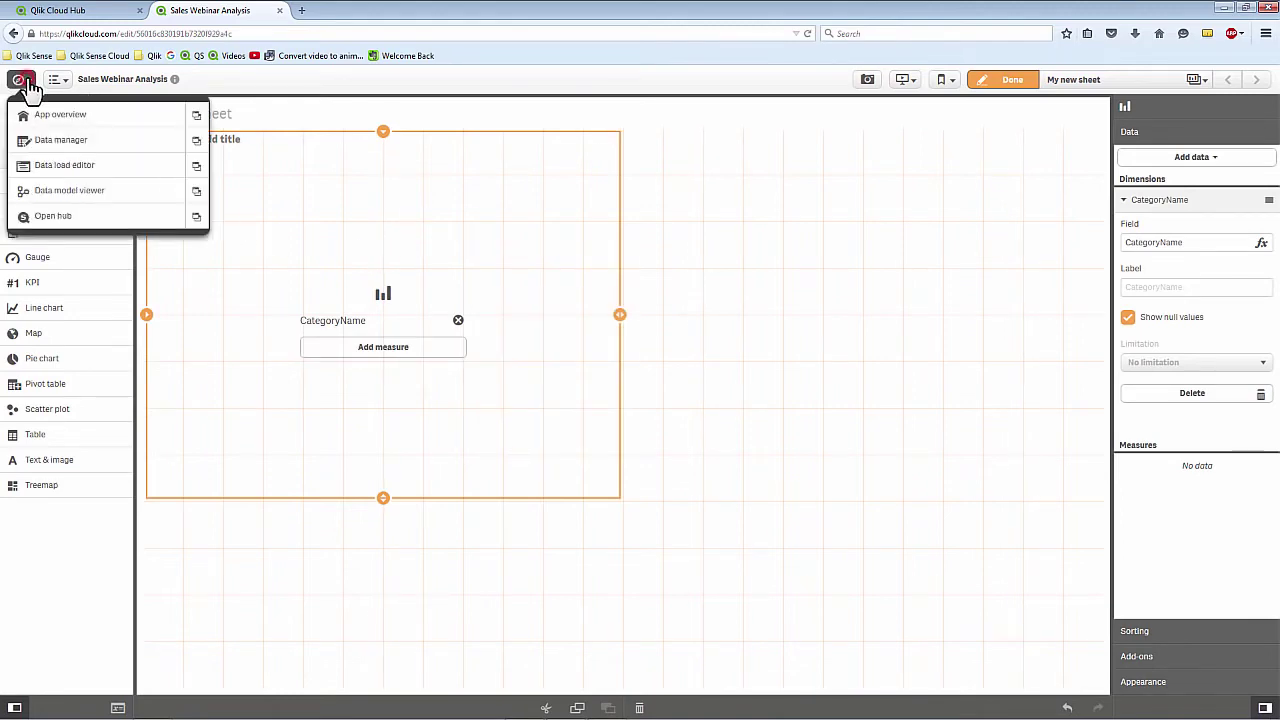
click(196, 144)
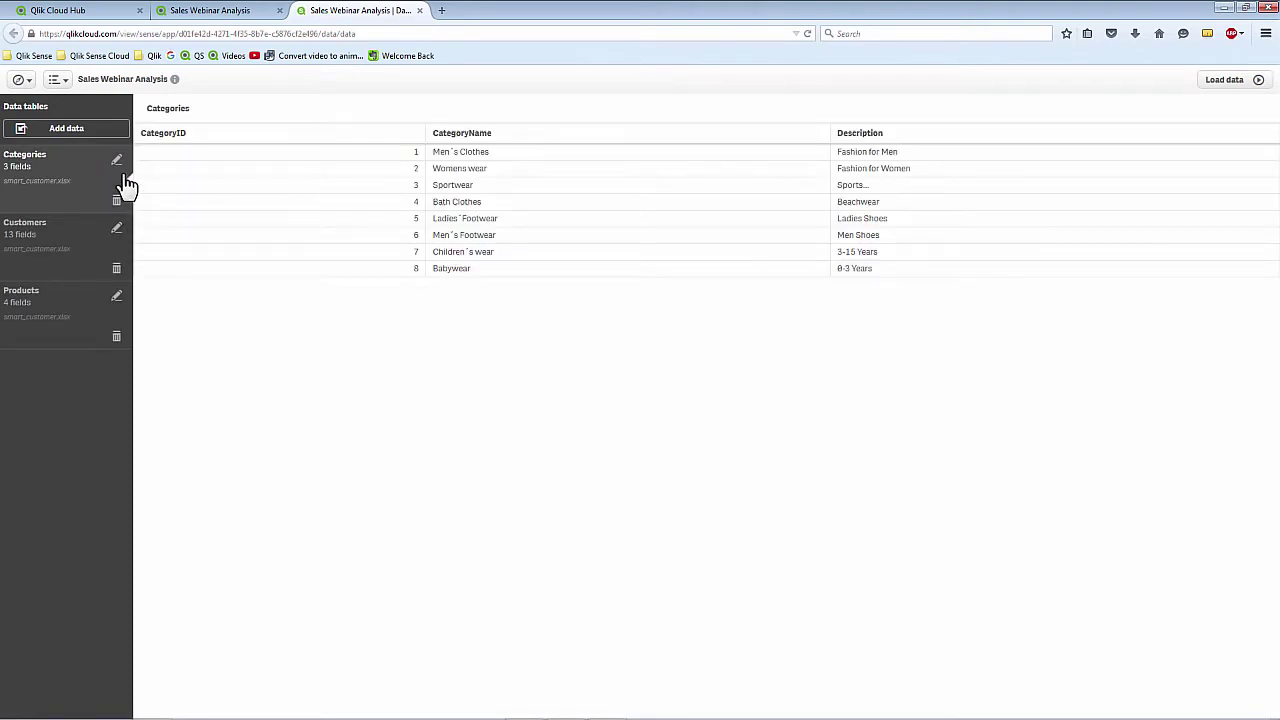
click(88, 140)
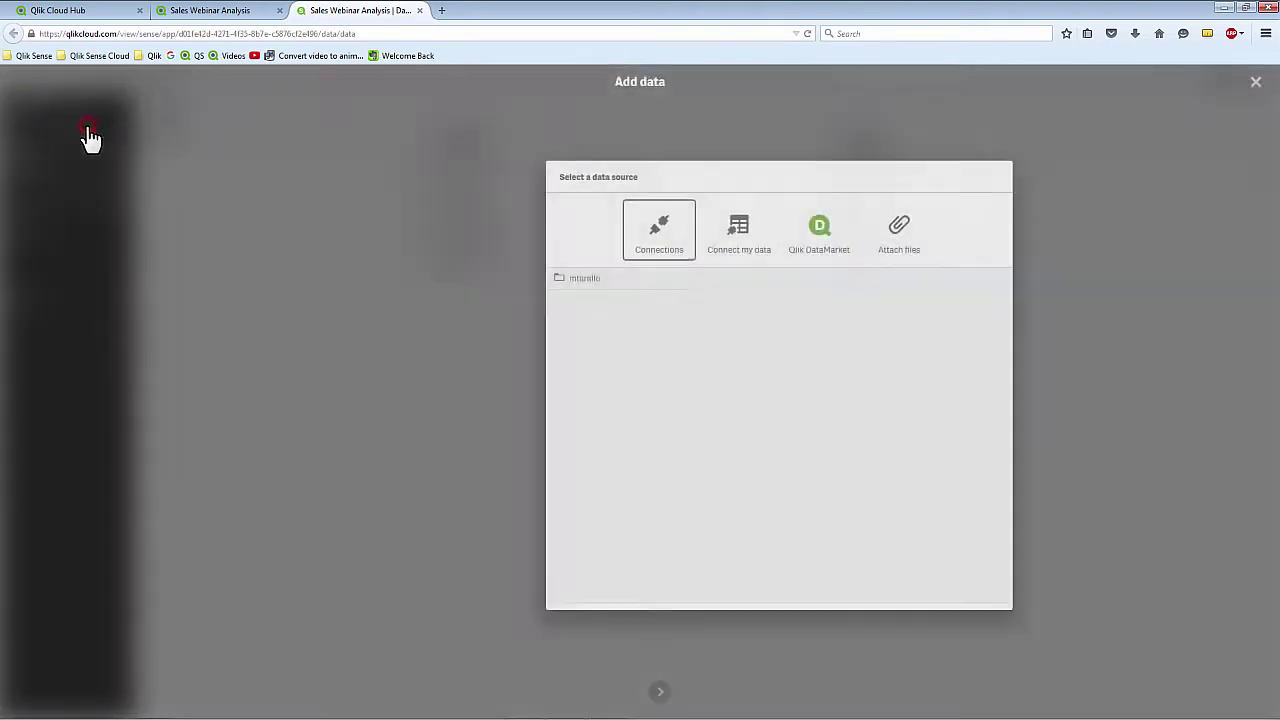
click(751, 258)
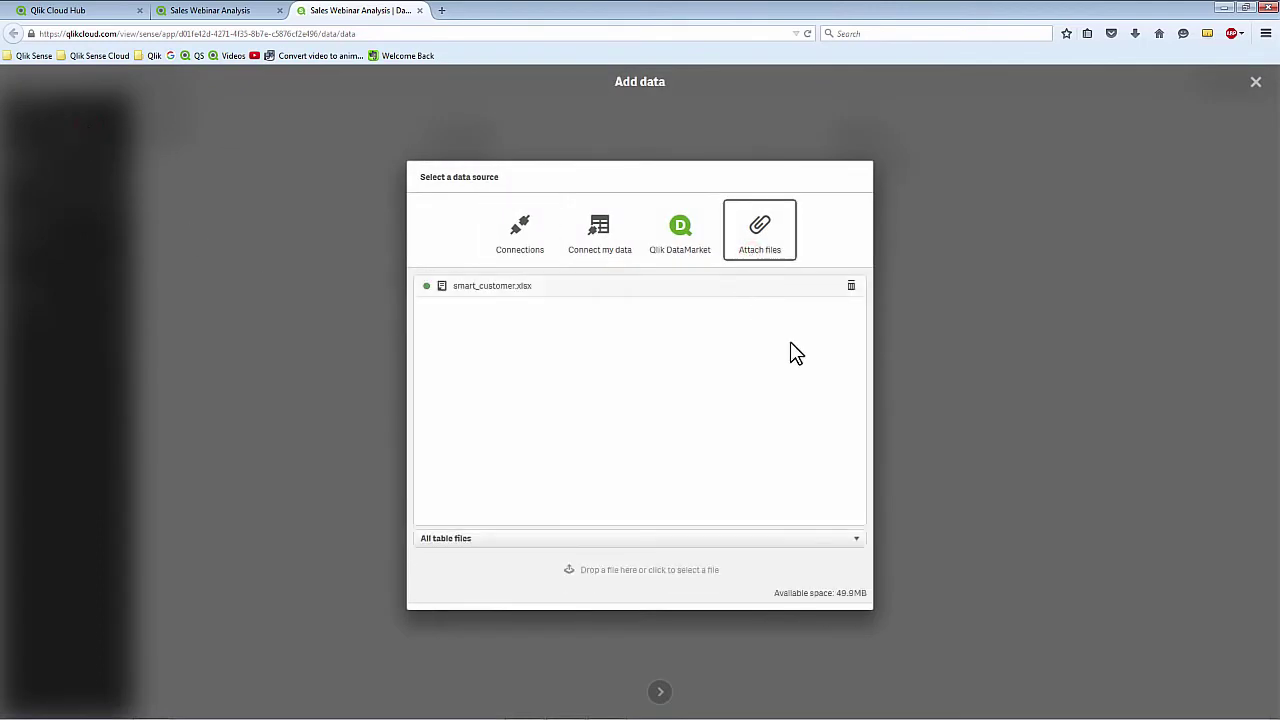
mouse_move(932, 718)
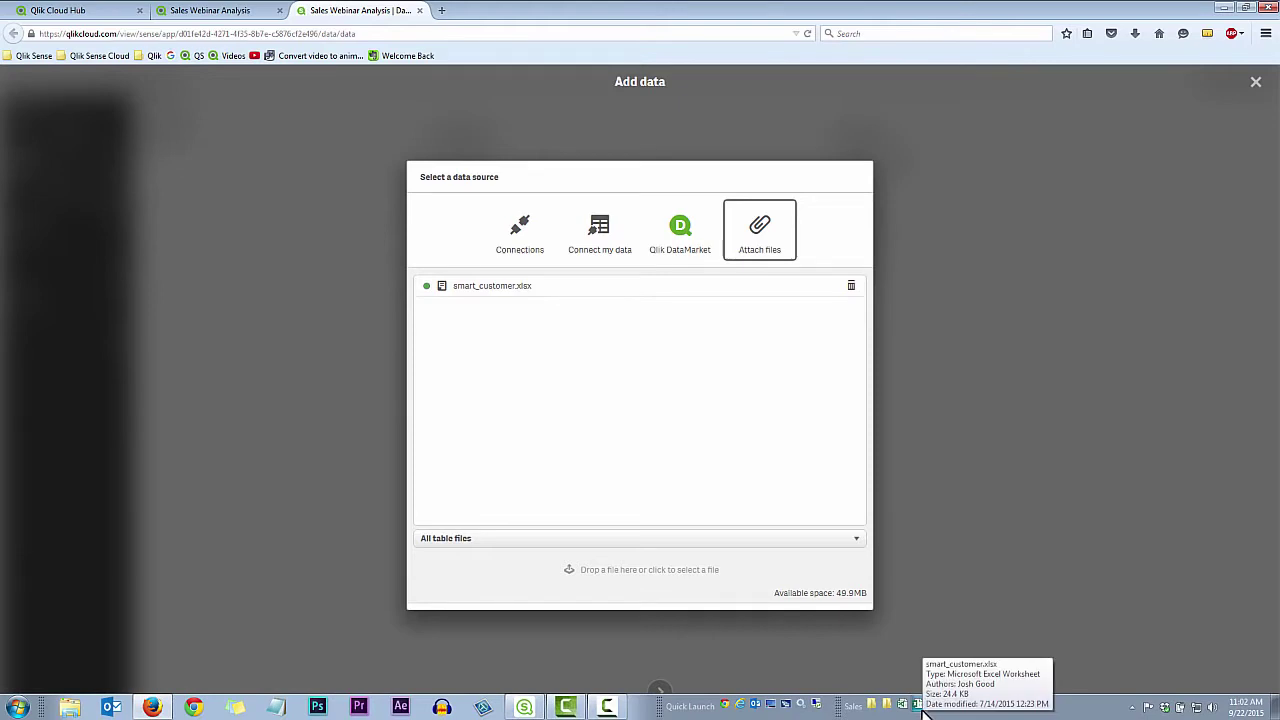
drag(917, 704, 740, 484)
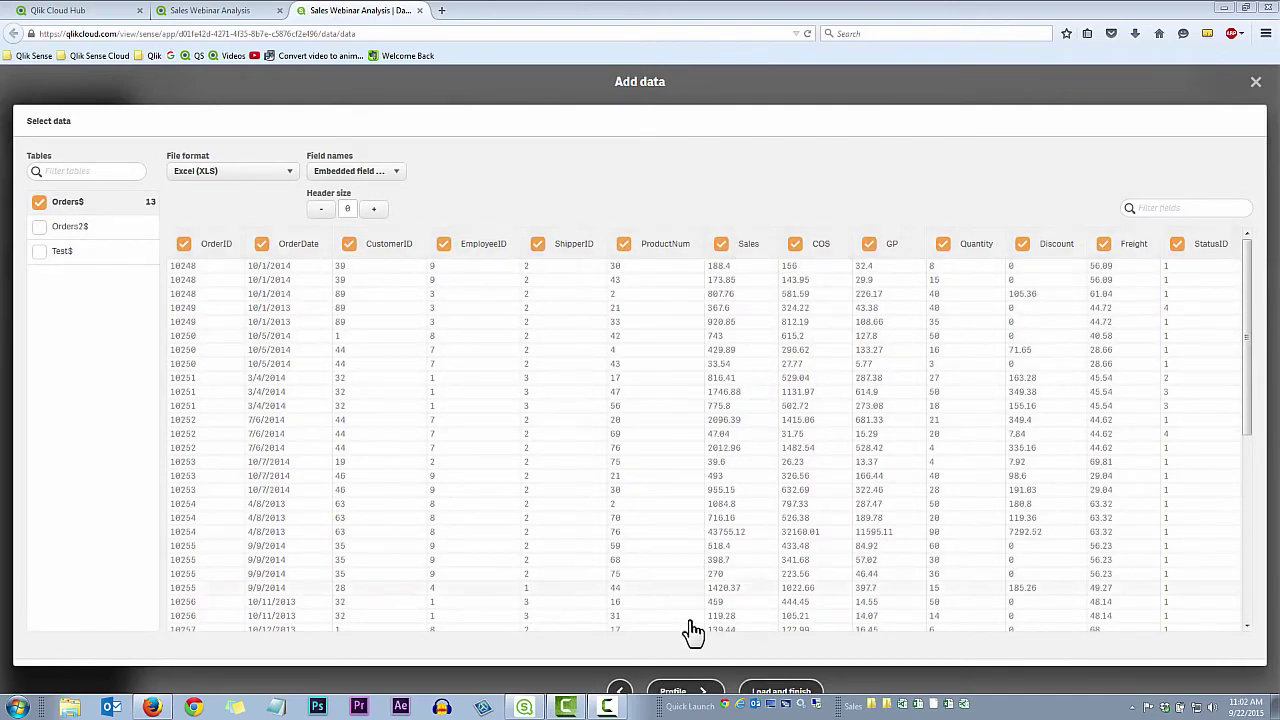
click(688, 690)
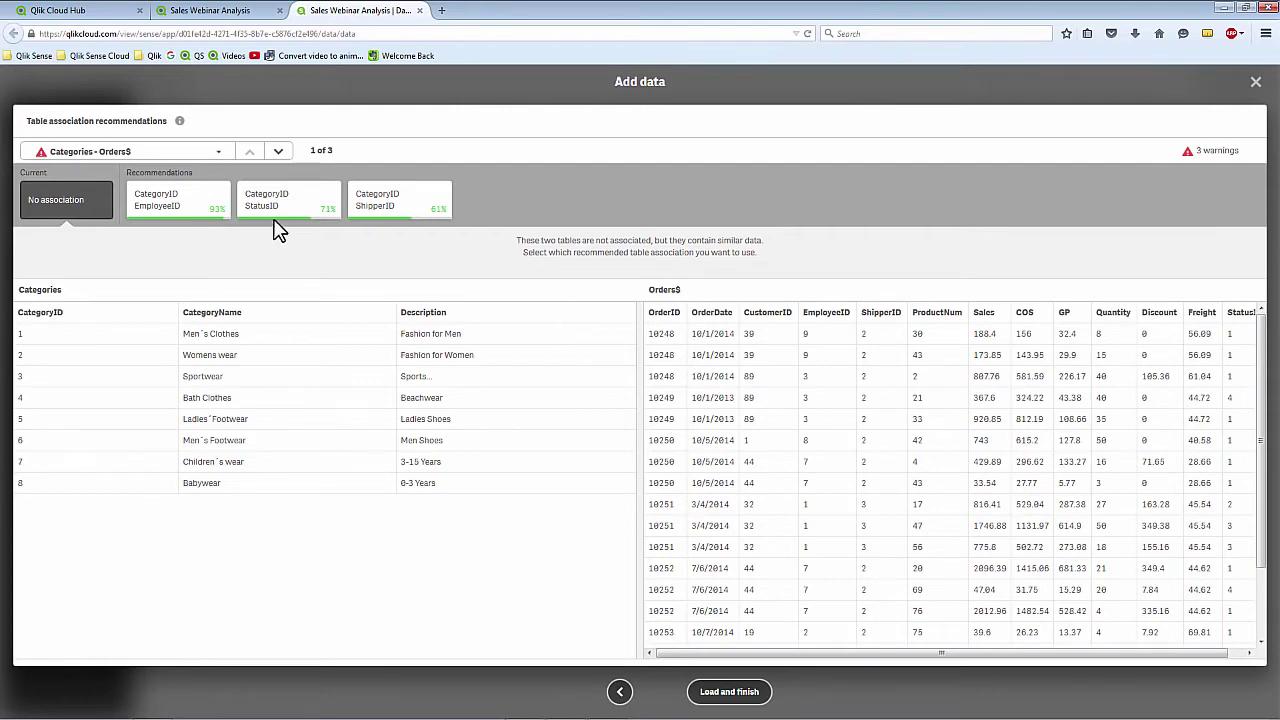
Step: Leave Categories and Orders$ unassociated, and associate Customers' CustomerNumber with Orders$' CustomerID under the name CustomerID
click(278, 151)
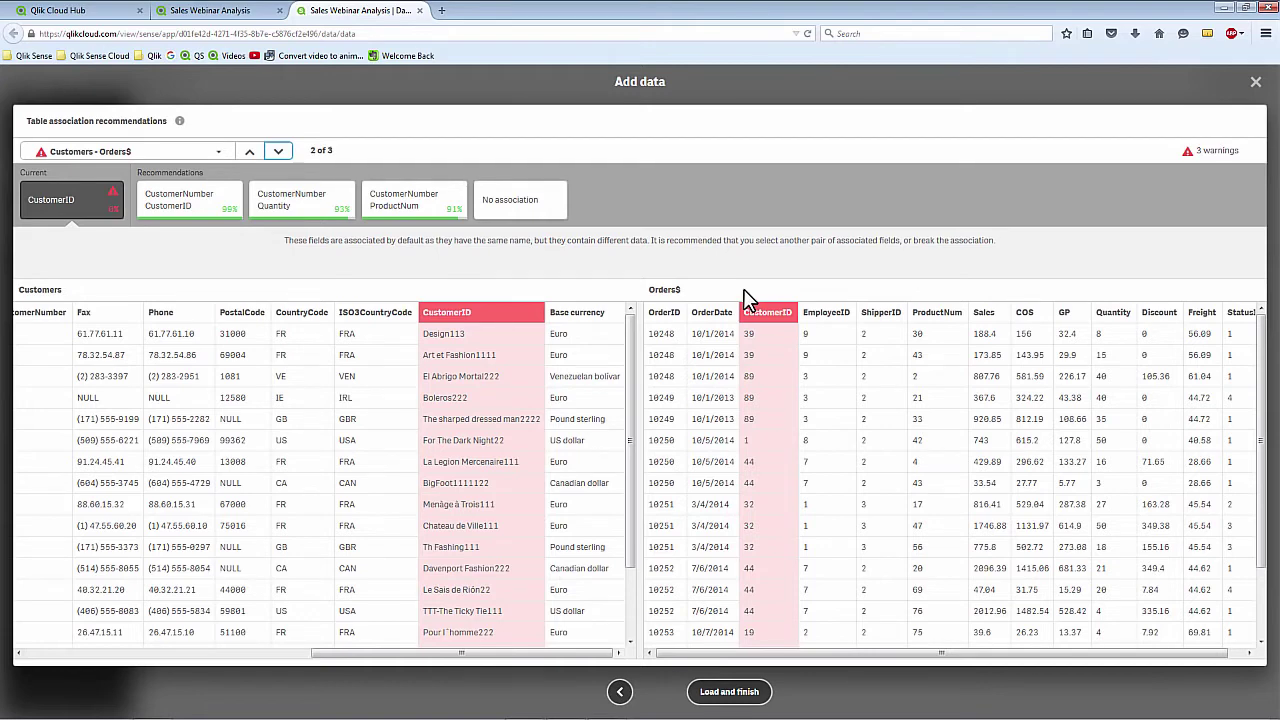
click(181, 212)
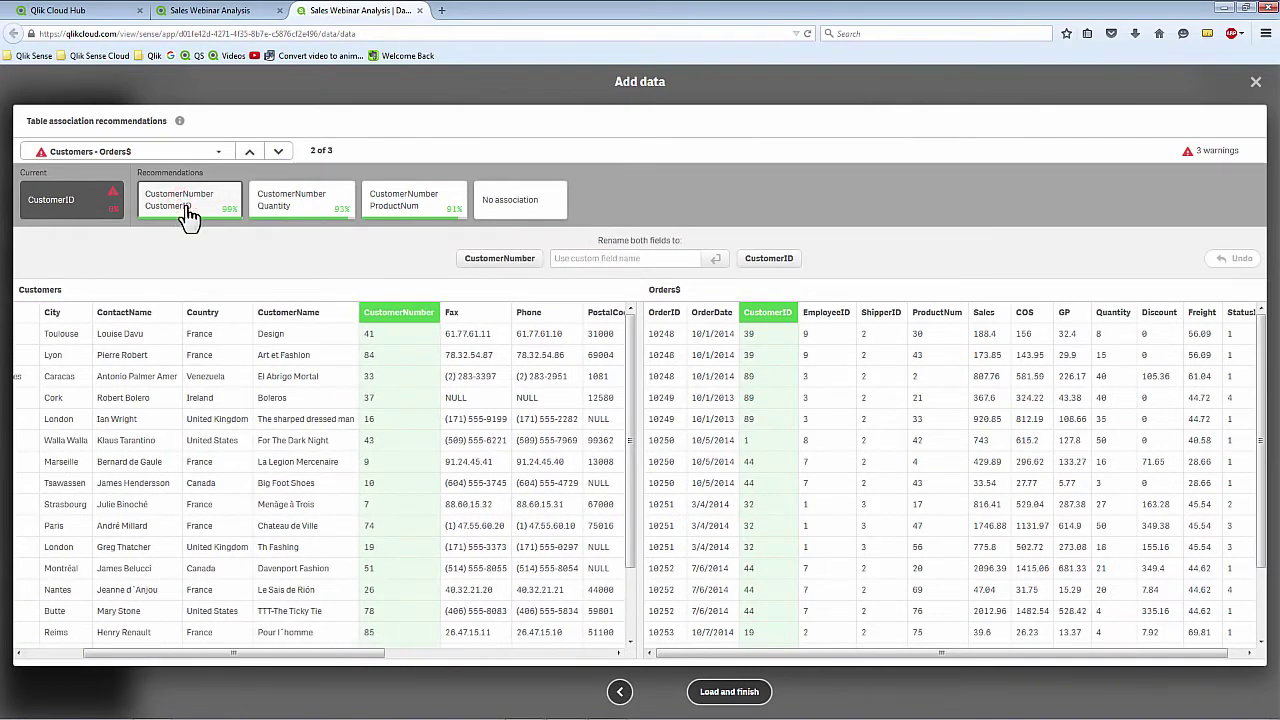
click(762, 262)
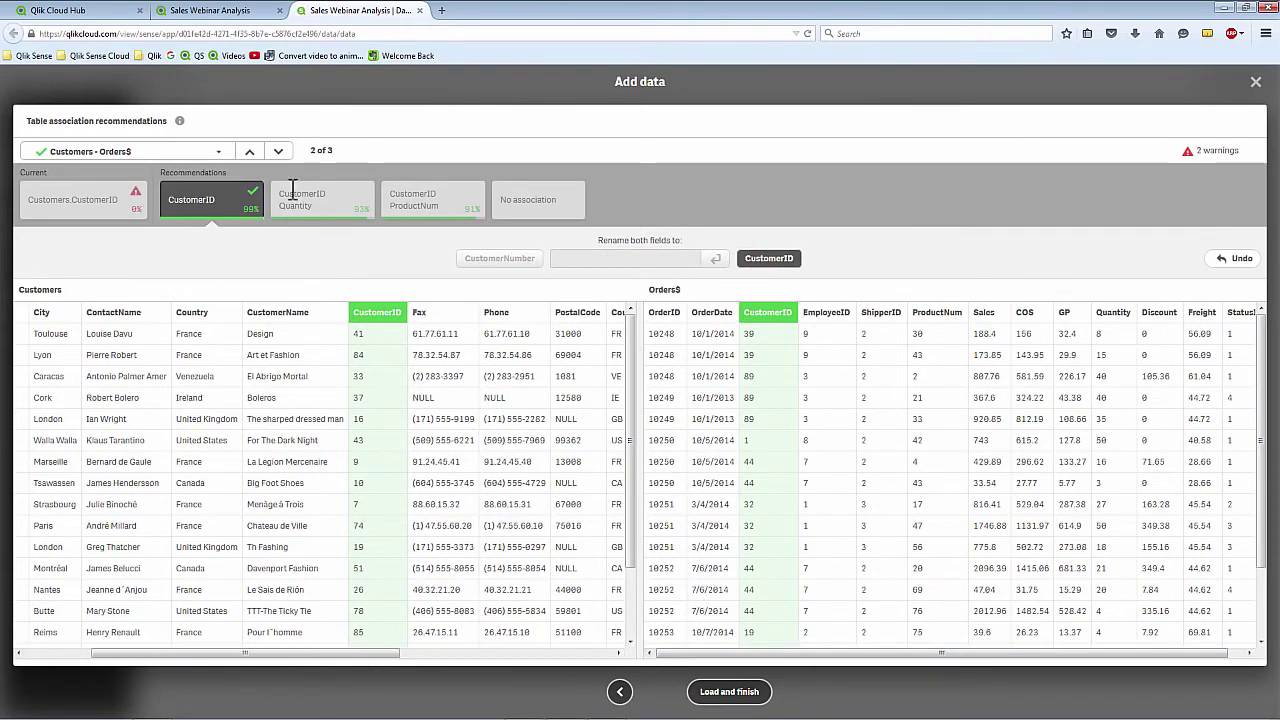
Step: Associate Products' ProductID with Orders$' ProductNum under the name ProductID, and load the data
click(278, 151)
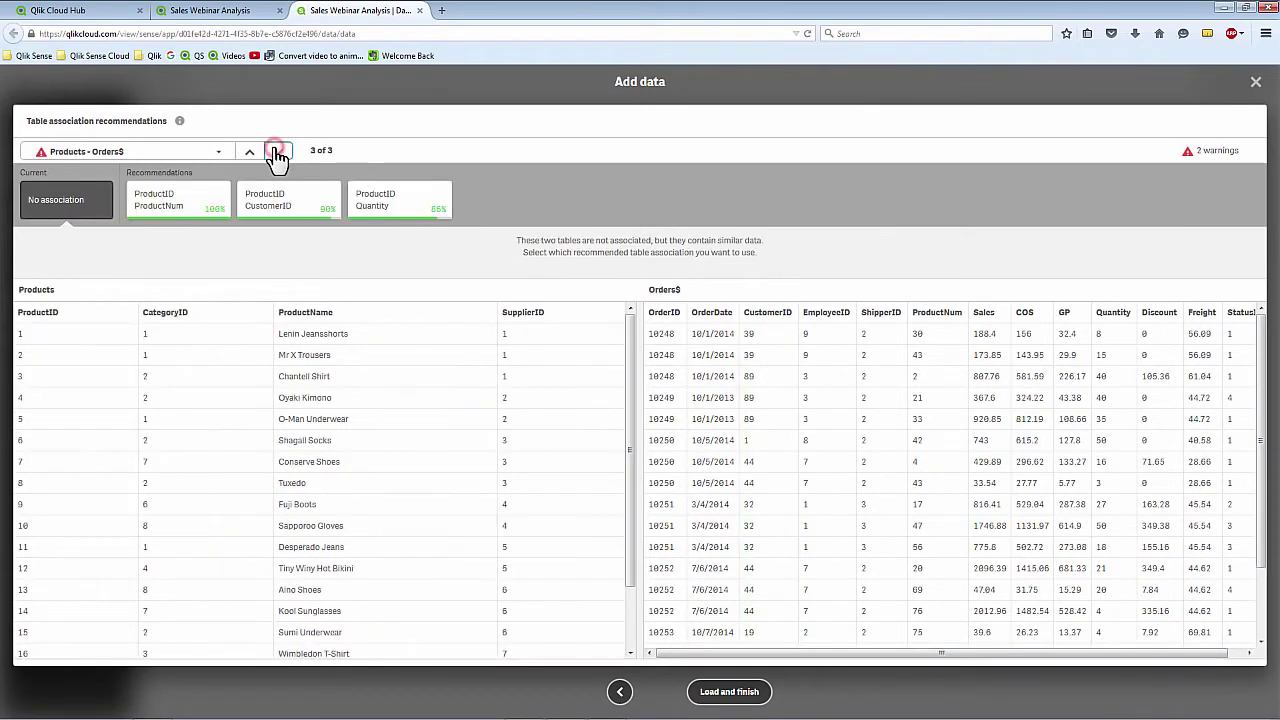
click(183, 217)
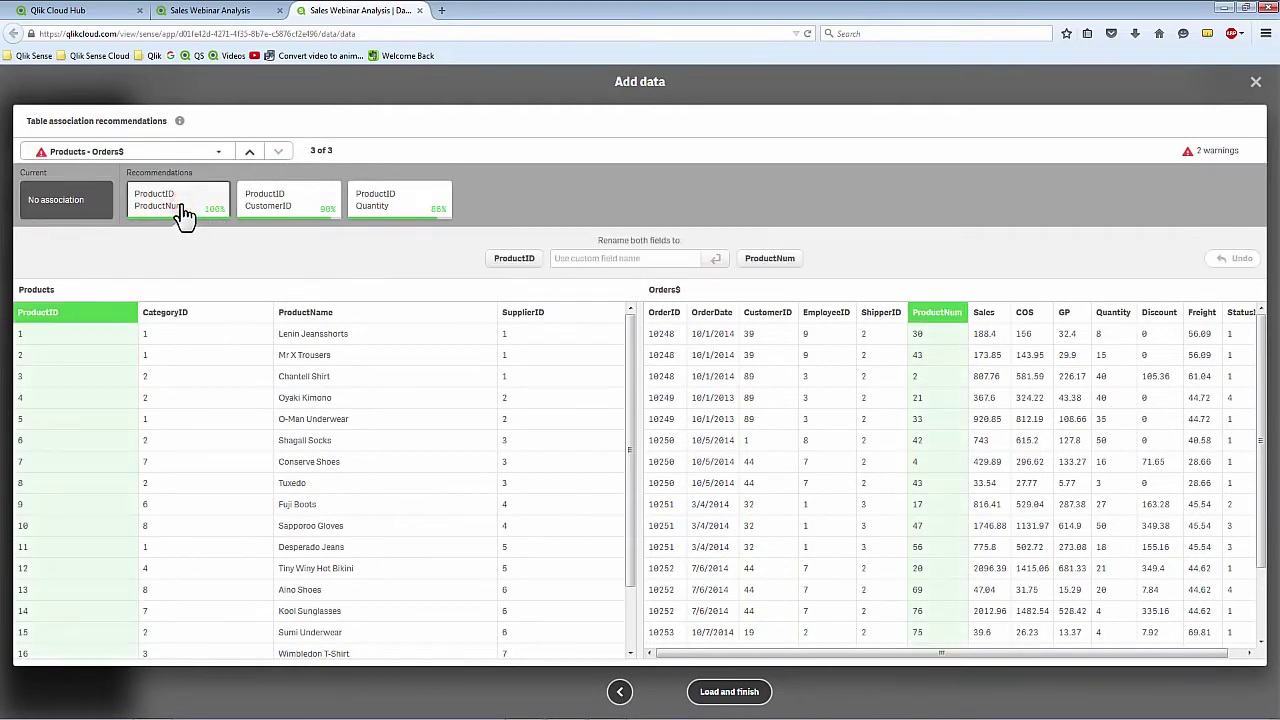
click(496, 264)
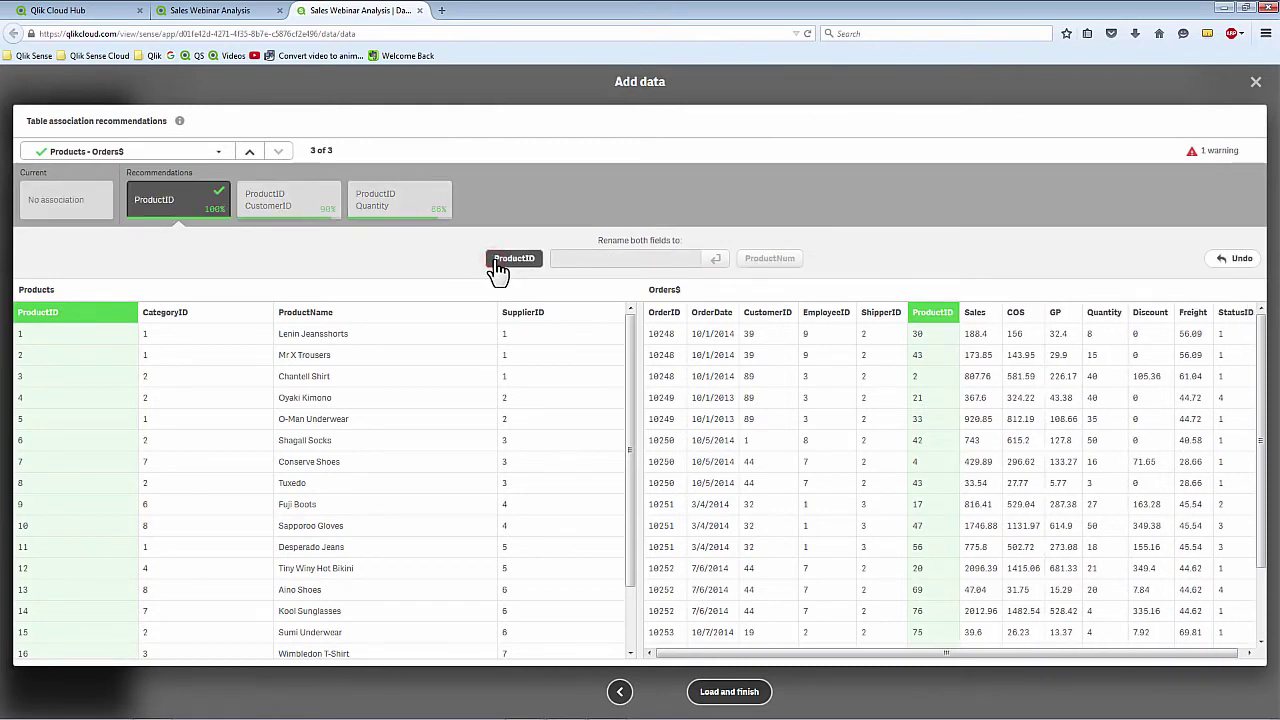
click(737, 690)
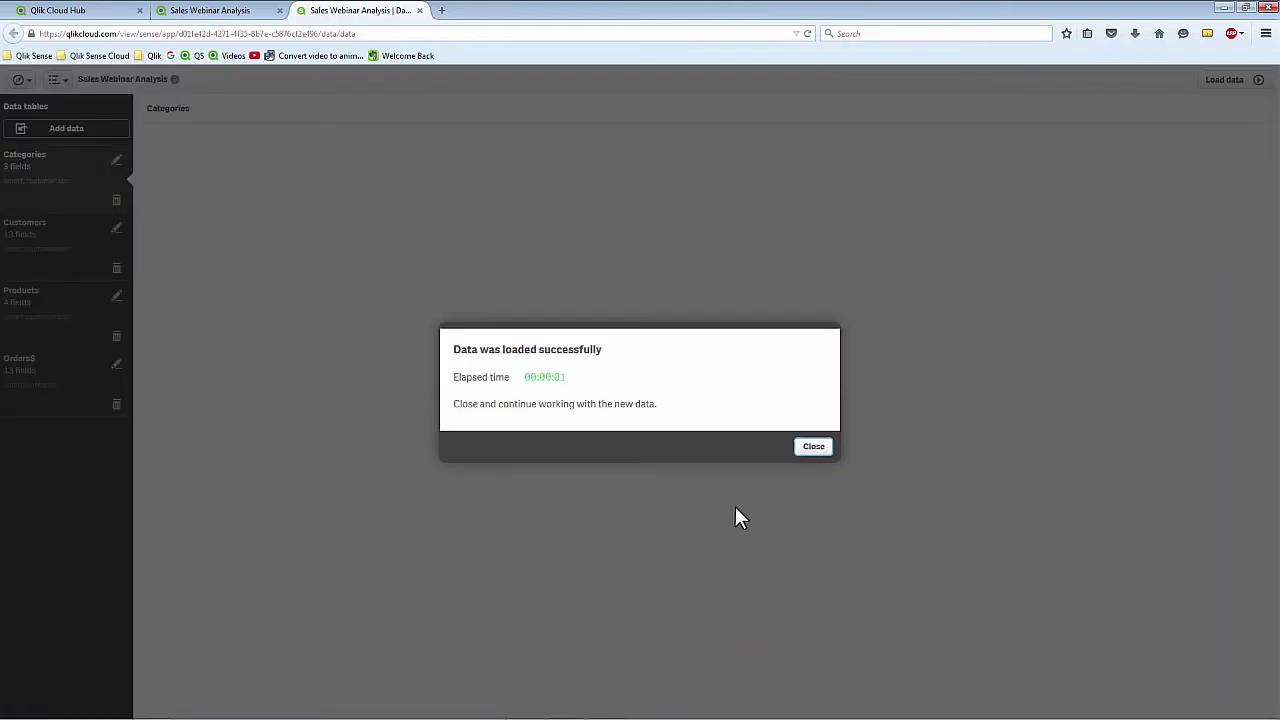
click(819, 450)
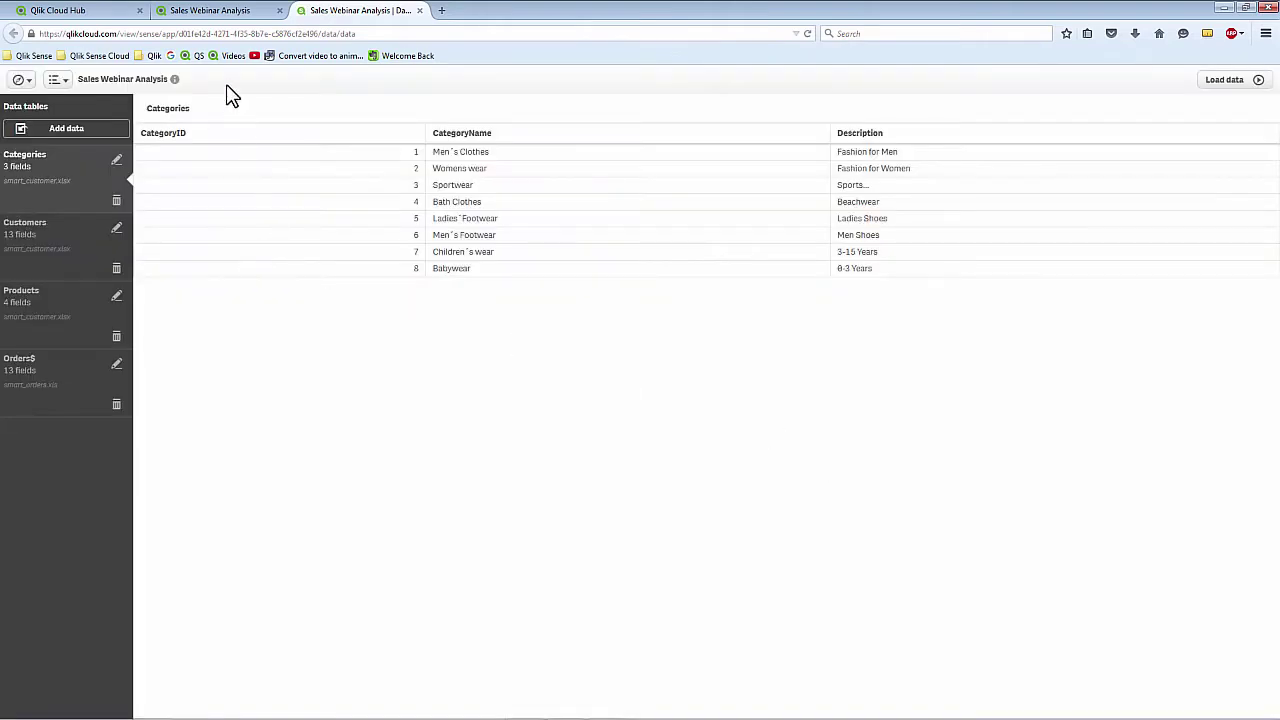
Step: Return to the sheet being edited and add Sum(Sales) as the bar chart's measure
click(203, 14)
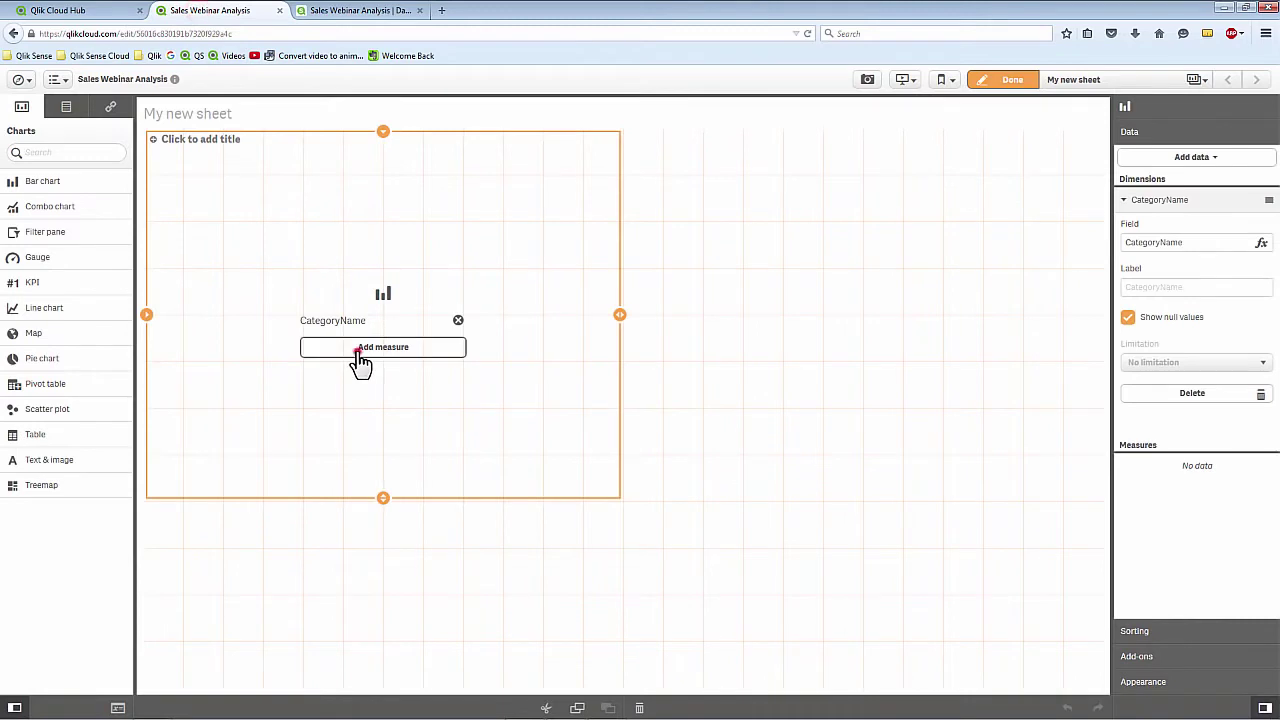
click(359, 352)
text(sales)
click(513, 320)
click(514, 318)
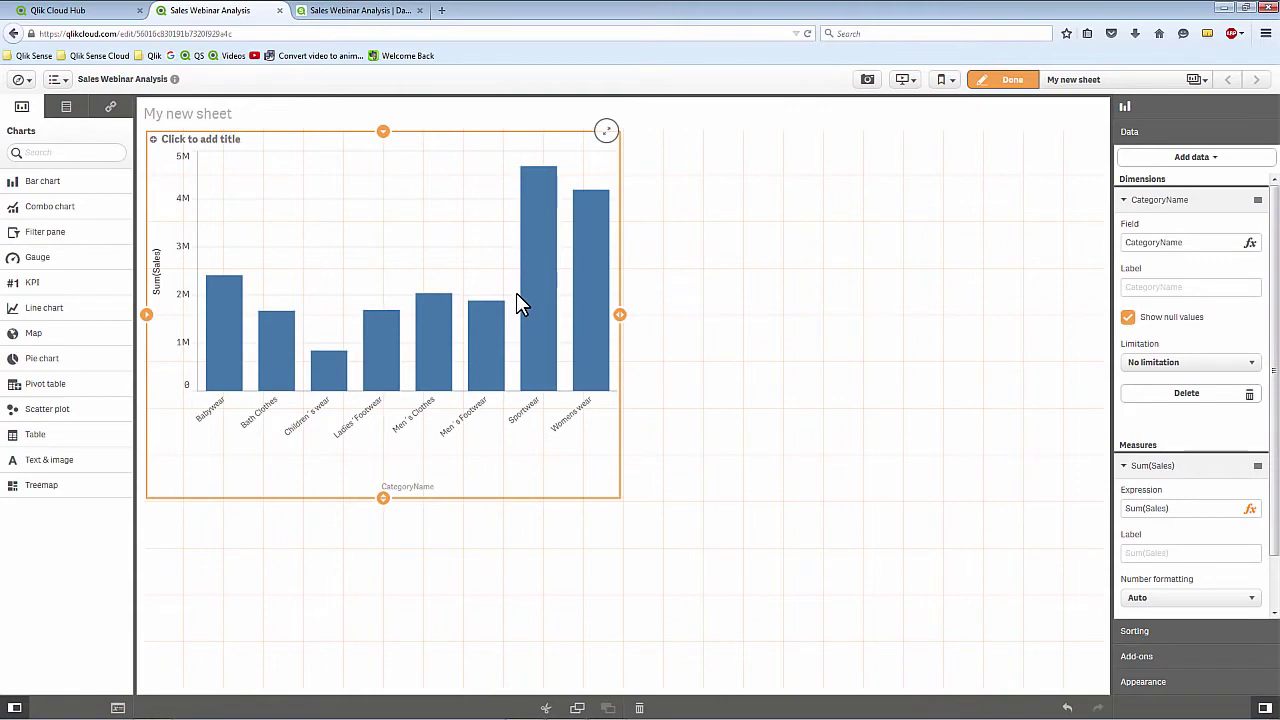
Step: Title the bar chart "Sales by Category" and label its CategoryName dimension "Category"
click(243, 141)
click(1004, 332)
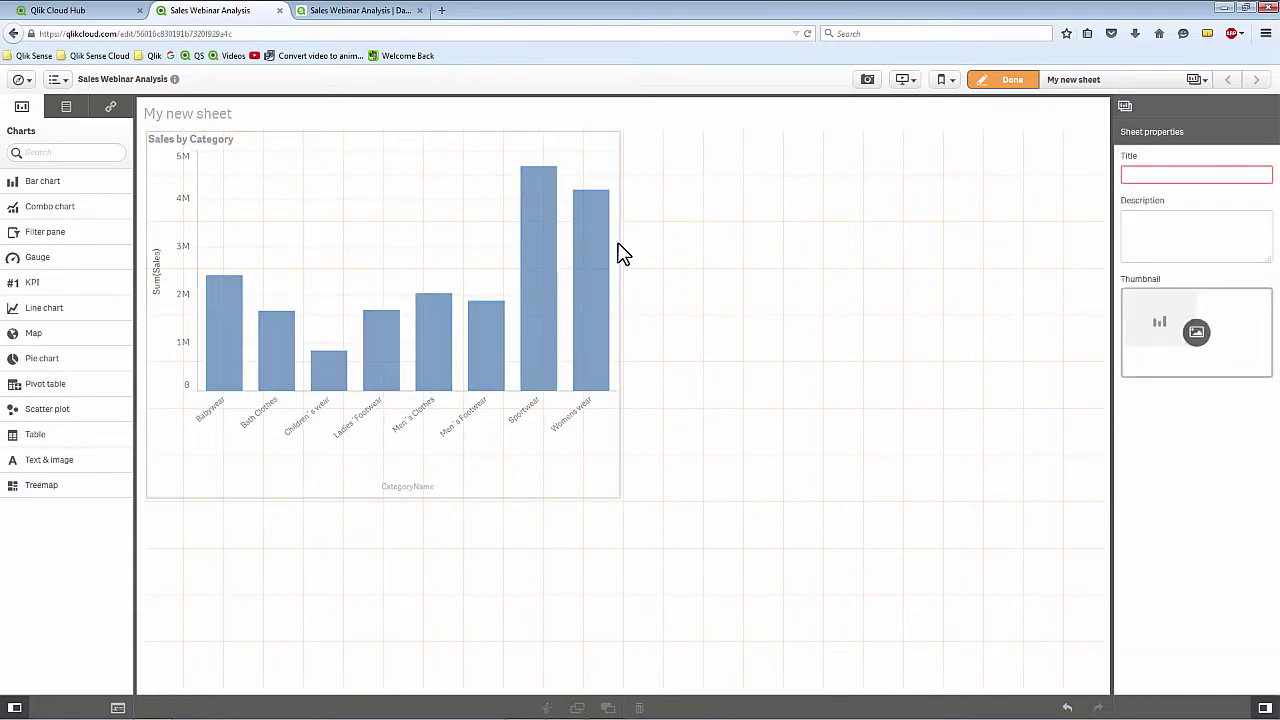
click(599, 234)
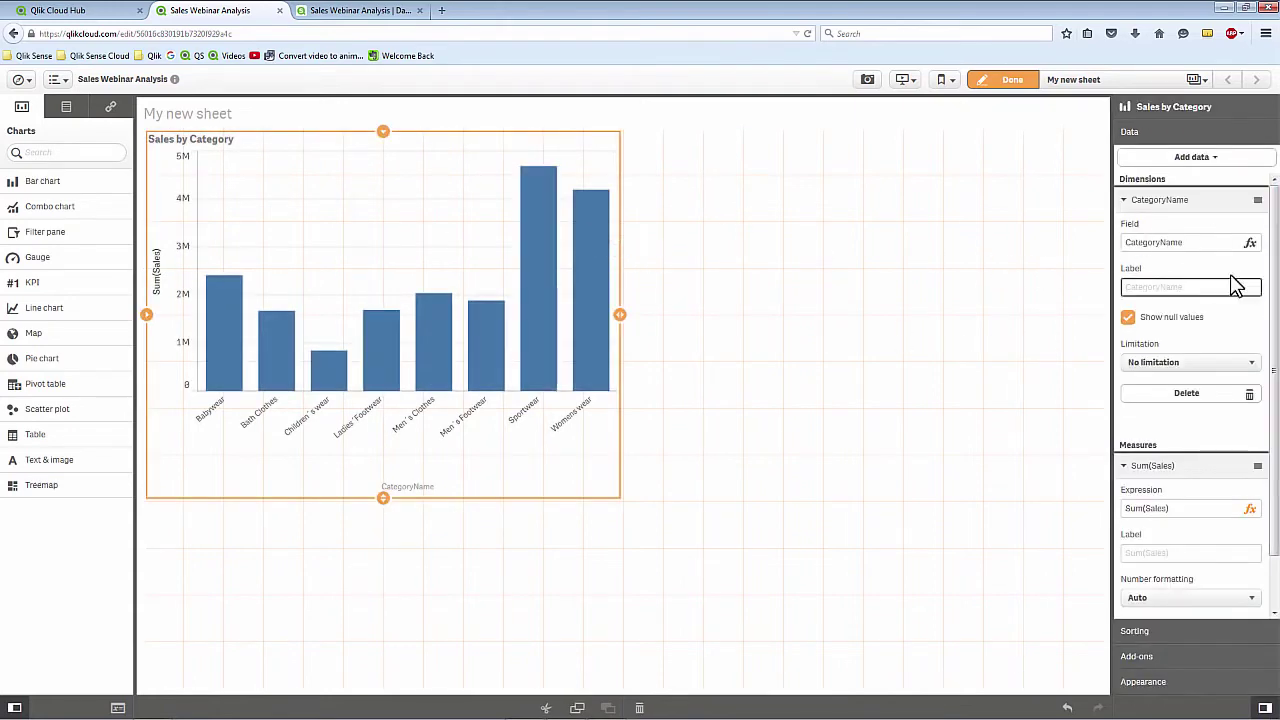
click(1178, 287)
Step: Try limiting the Category dimension to its top 5 and bottom 5 values without others, and restore it to No limitation
click(1201, 362)
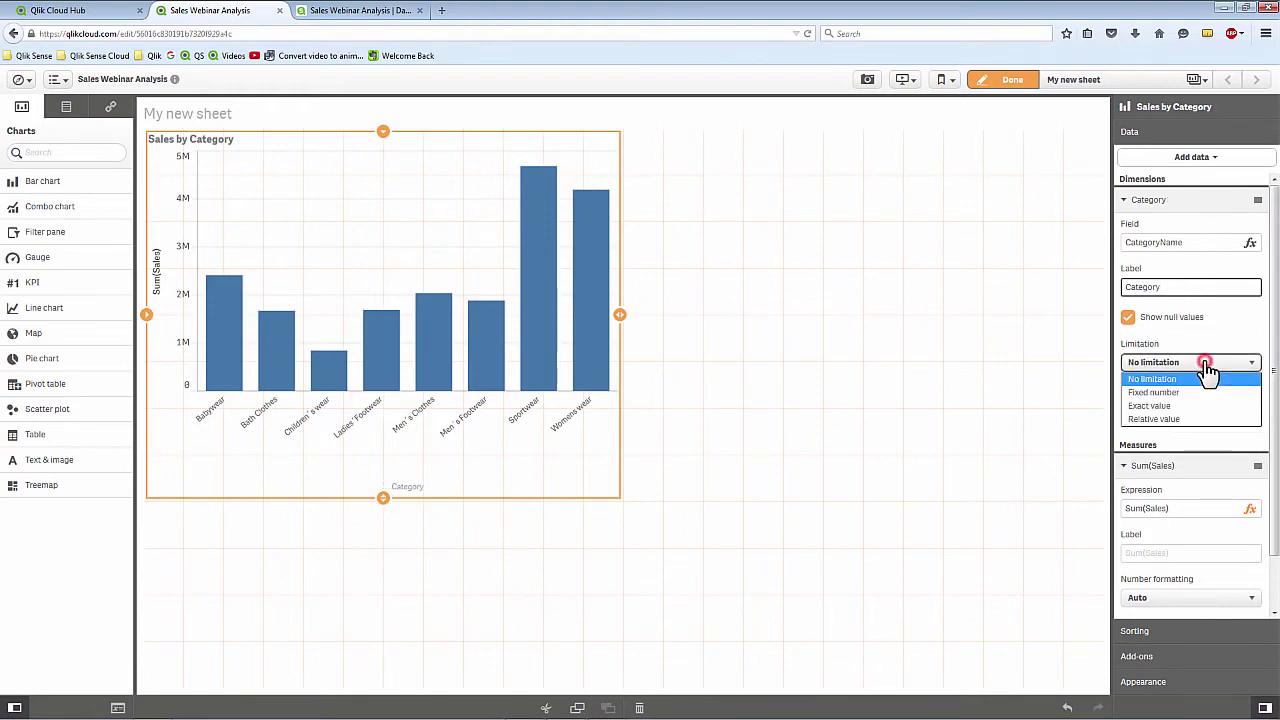
click(1200, 393)
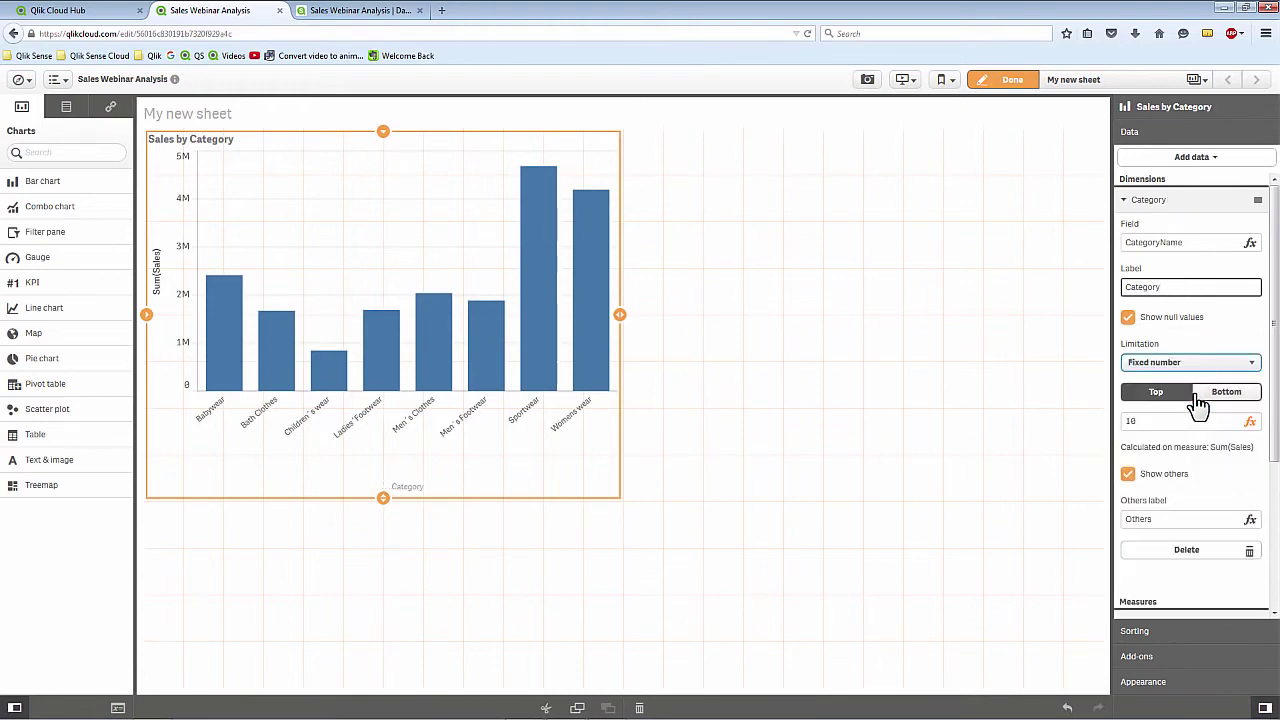
double_click(1160, 423)
text(5)
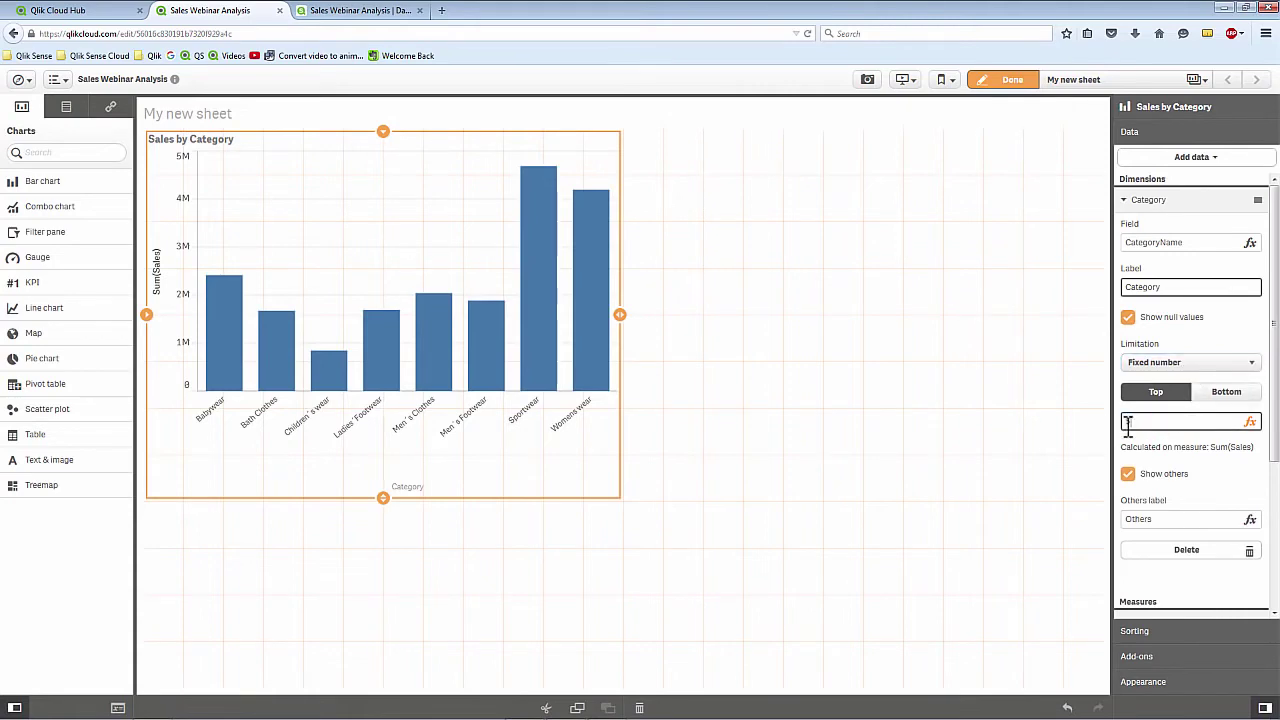
click(1129, 475)
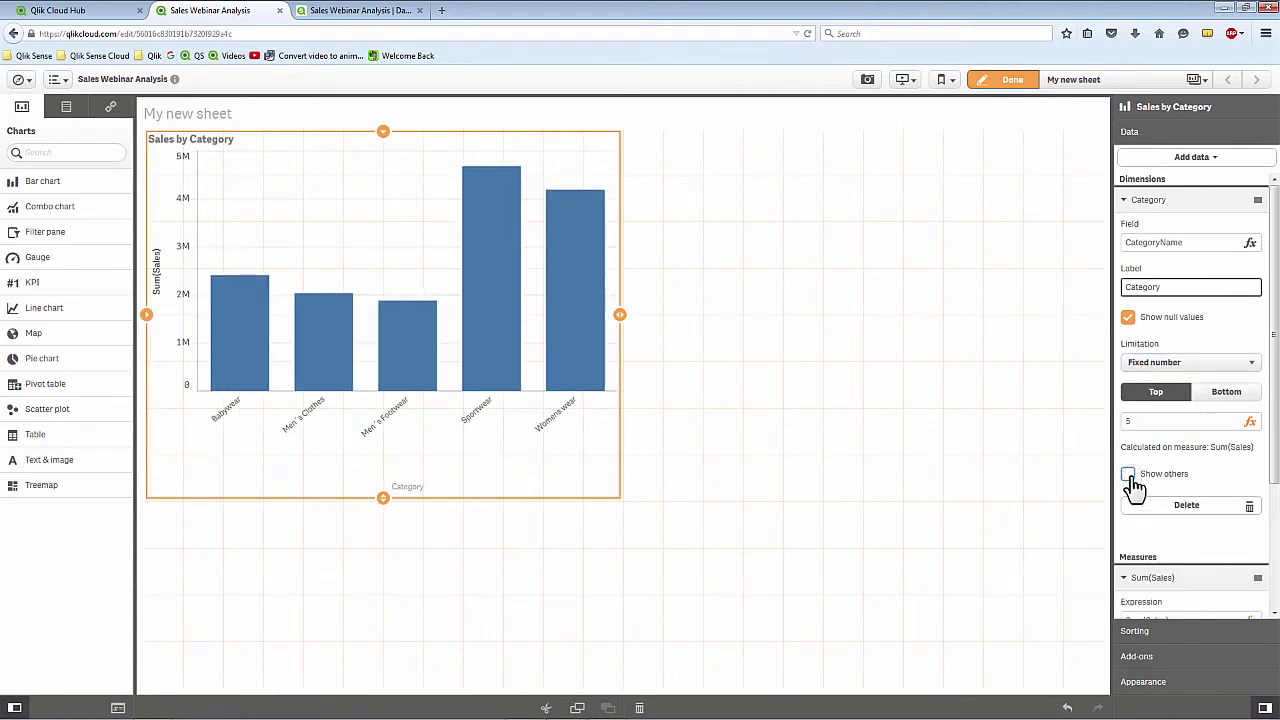
click(1220, 392)
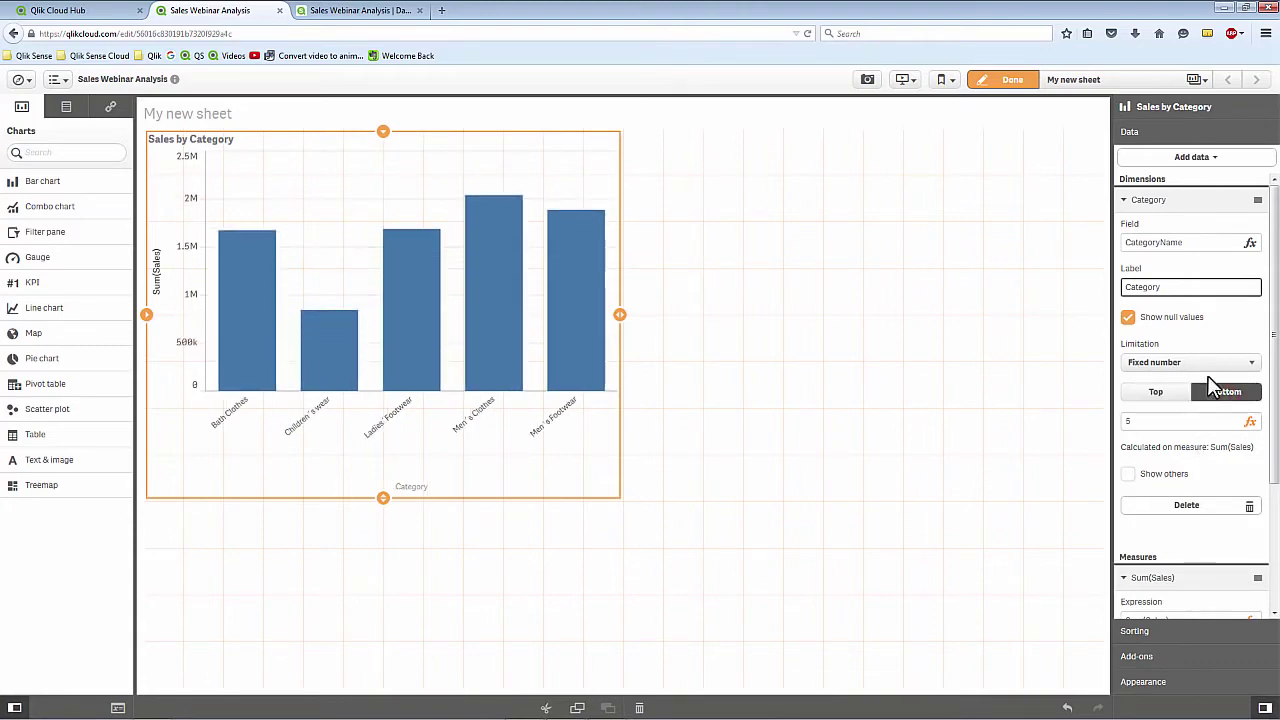
click(1200, 363)
click(1186, 378)
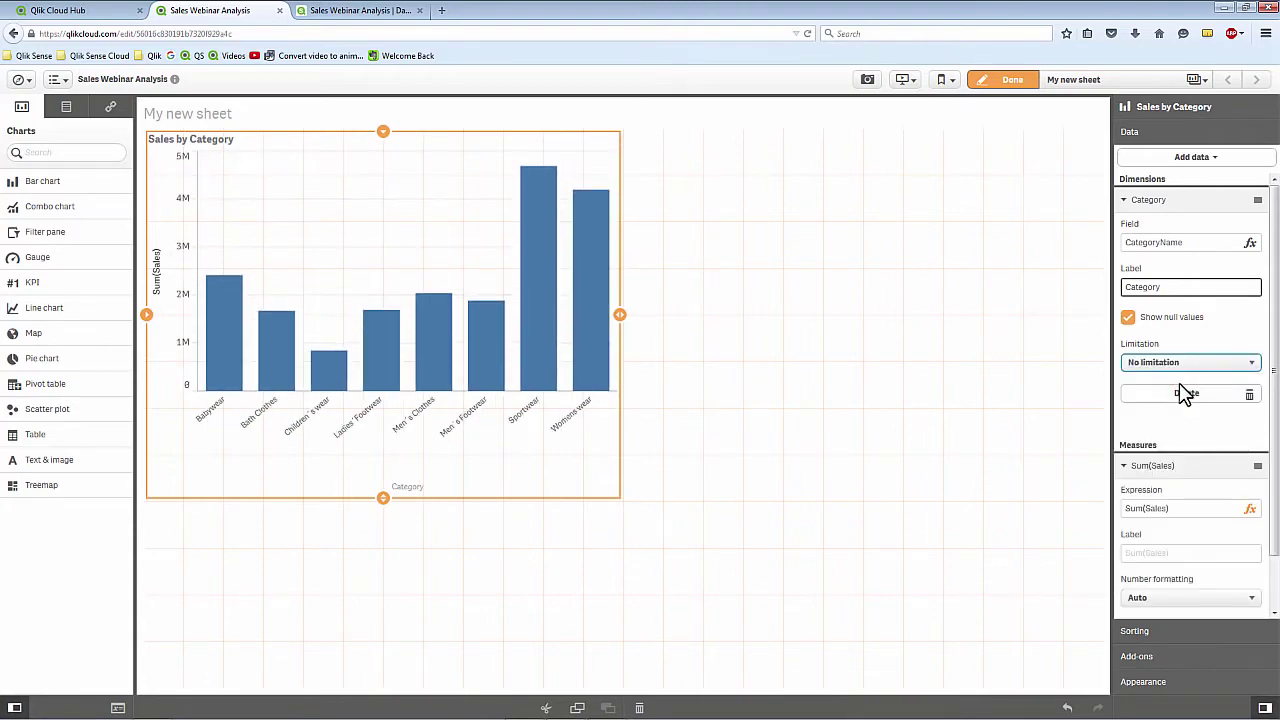
Step: Label the bar chart's Sum(Sales) measure "Sales" and set its number formatting to Money
click(1155, 550)
text(Sales)
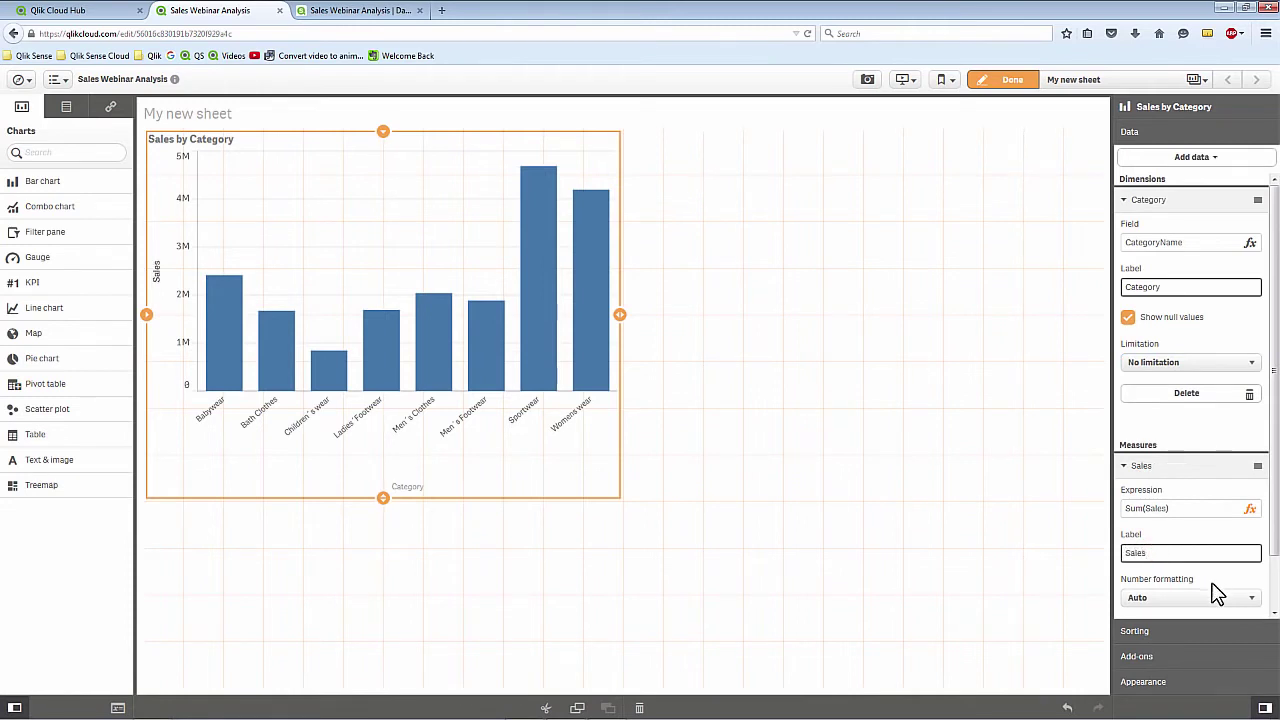
click(1210, 598)
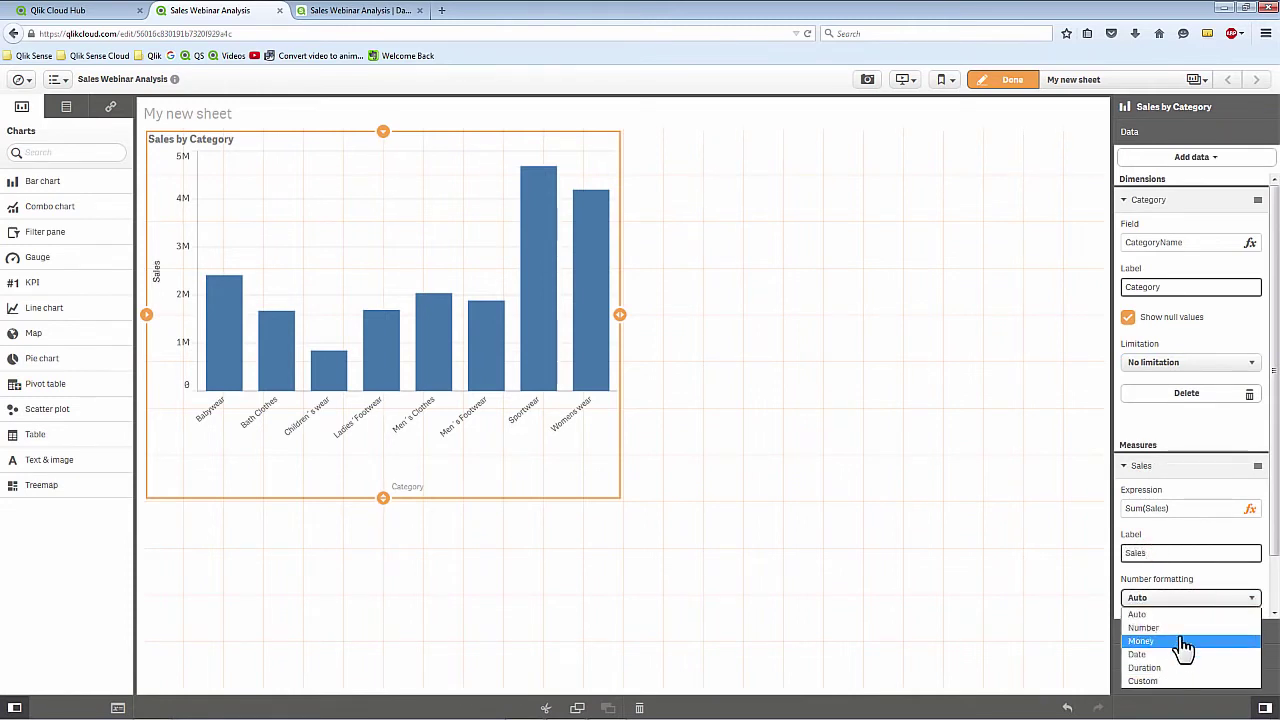
click(1182, 641)
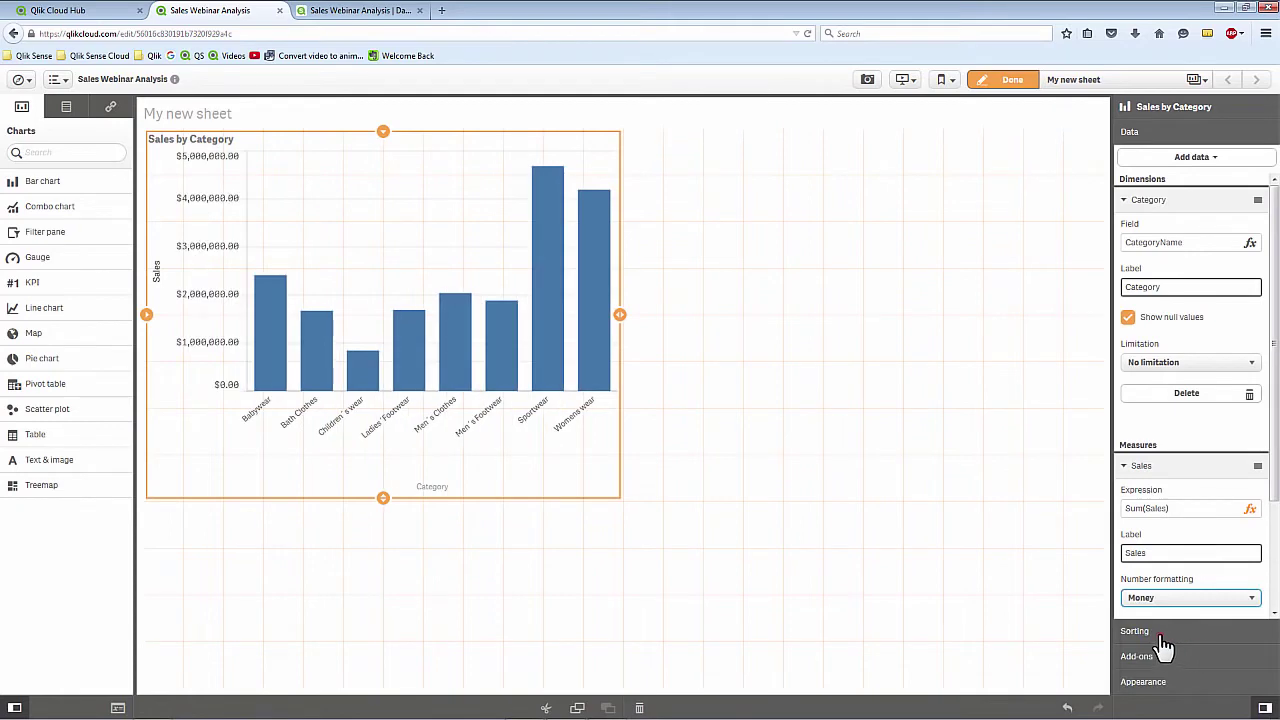
Step: Try rearranging Sales and Category in the bar chart's sorting order
click(1158, 633)
drag(1180, 212, 1174, 189)
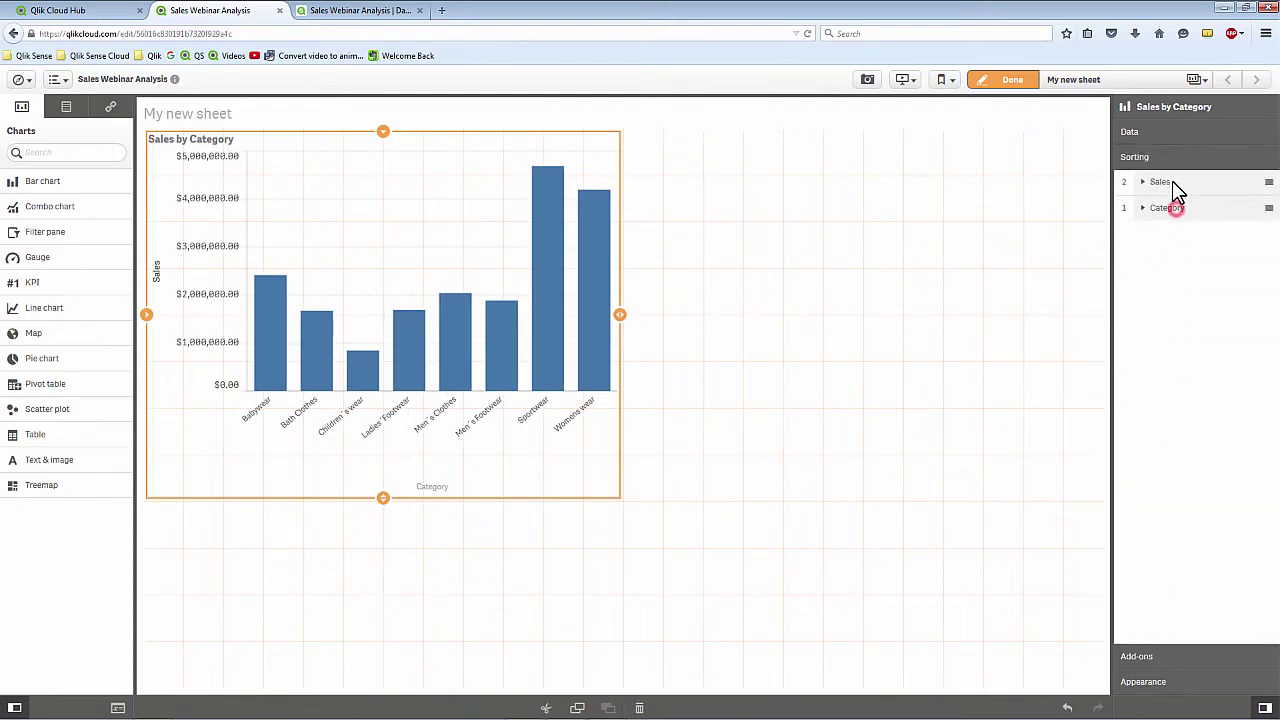
Step: Add a reference line labelled "Target" to the Sales by Category bar chart
click(1153, 658)
click(1163, 234)
click(1170, 260)
click(1150, 357)
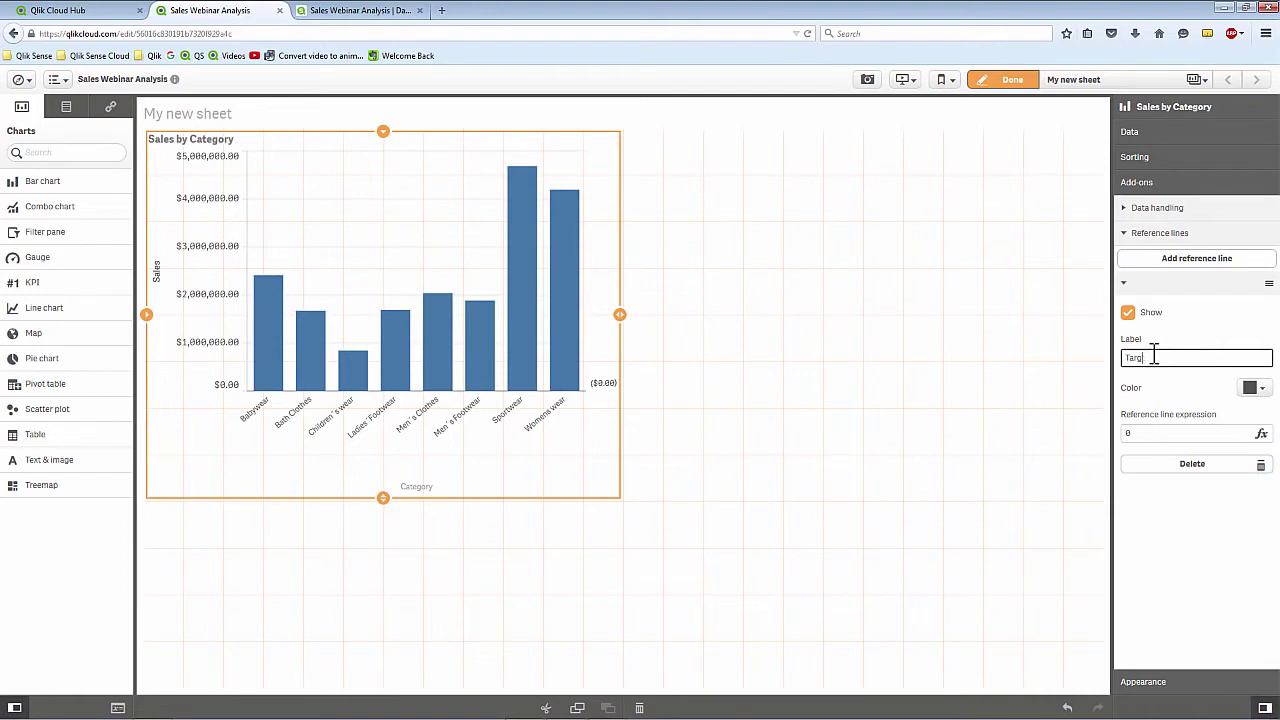
Step: Color the Target reference line light green and set its expression to 4000000
click(1255, 388)
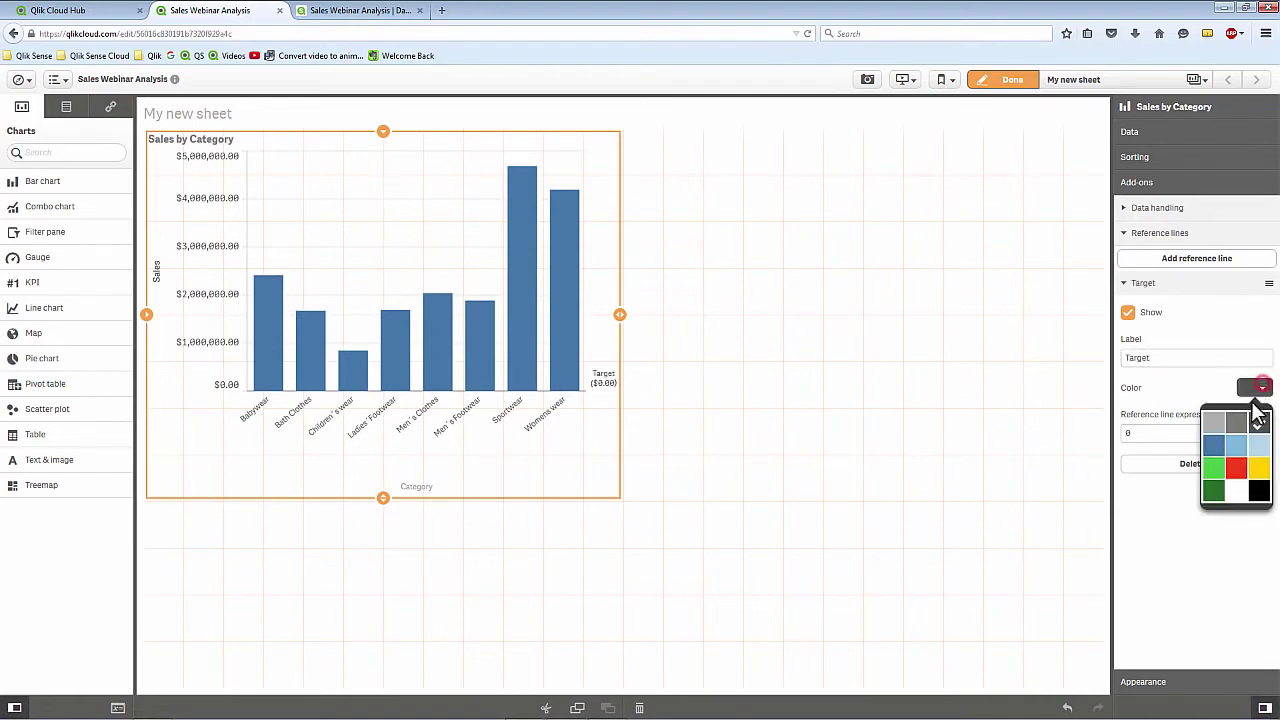
click(1213, 466)
double_click(1154, 434)
text(400000)
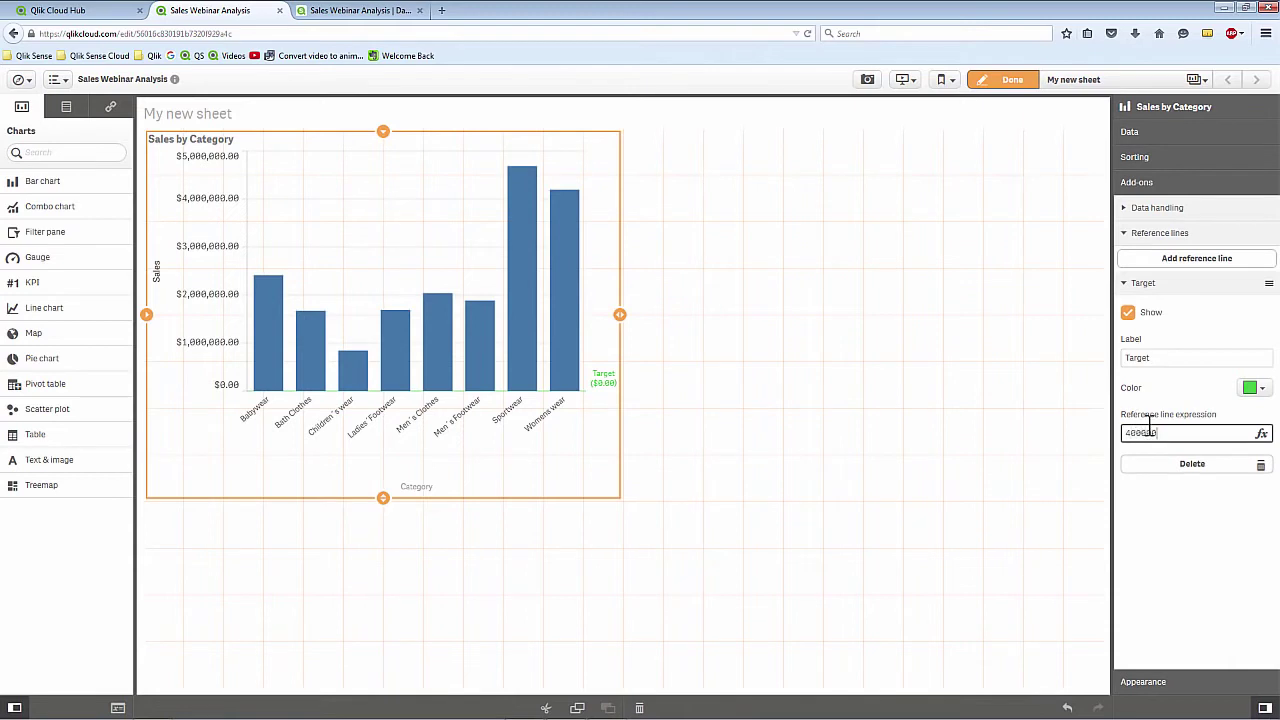
key(Return)
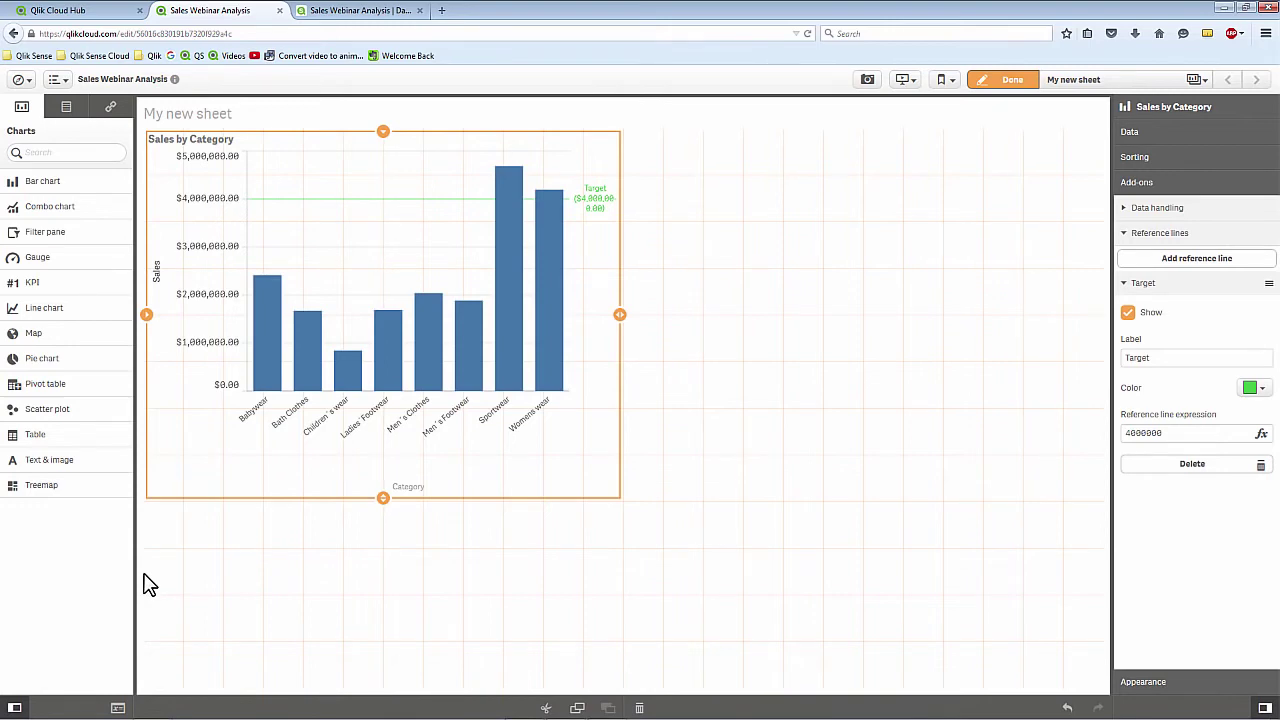
Step: Create a variable named vTarget with the definition 4000000
click(118, 709)
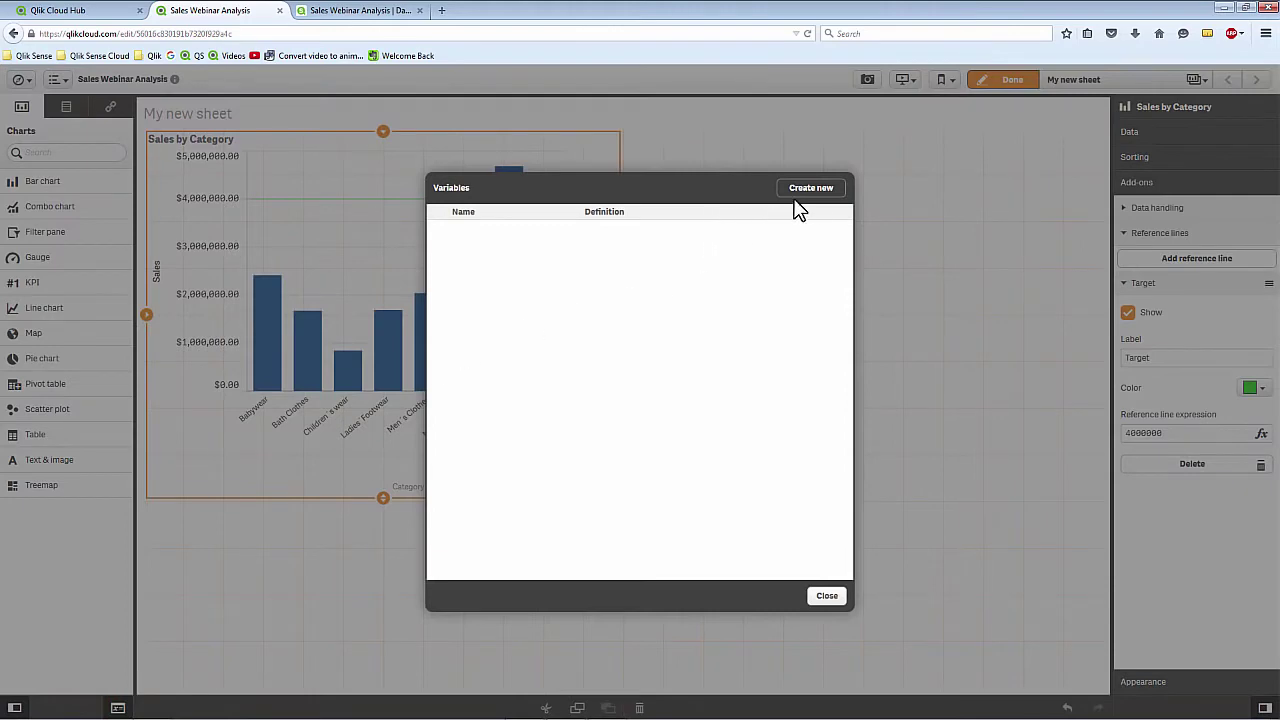
click(810, 190)
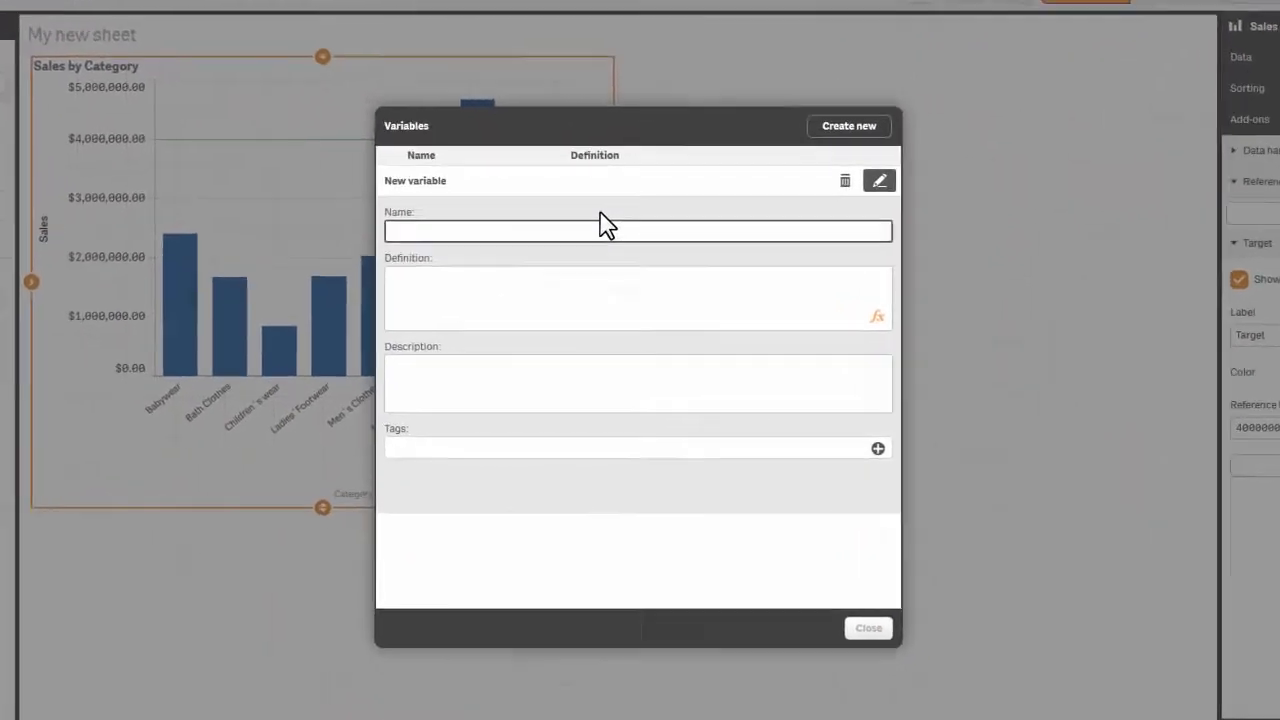
text(vTarget)
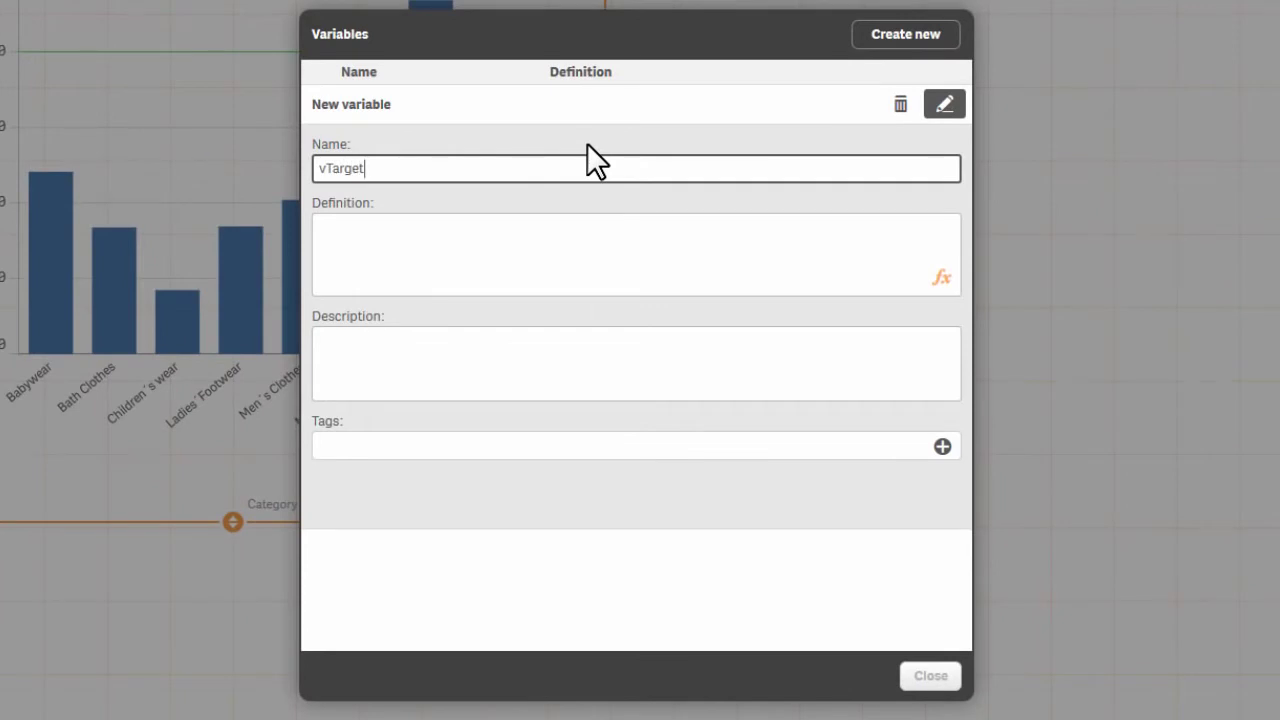
double_click(497, 166)
click(757, 255)
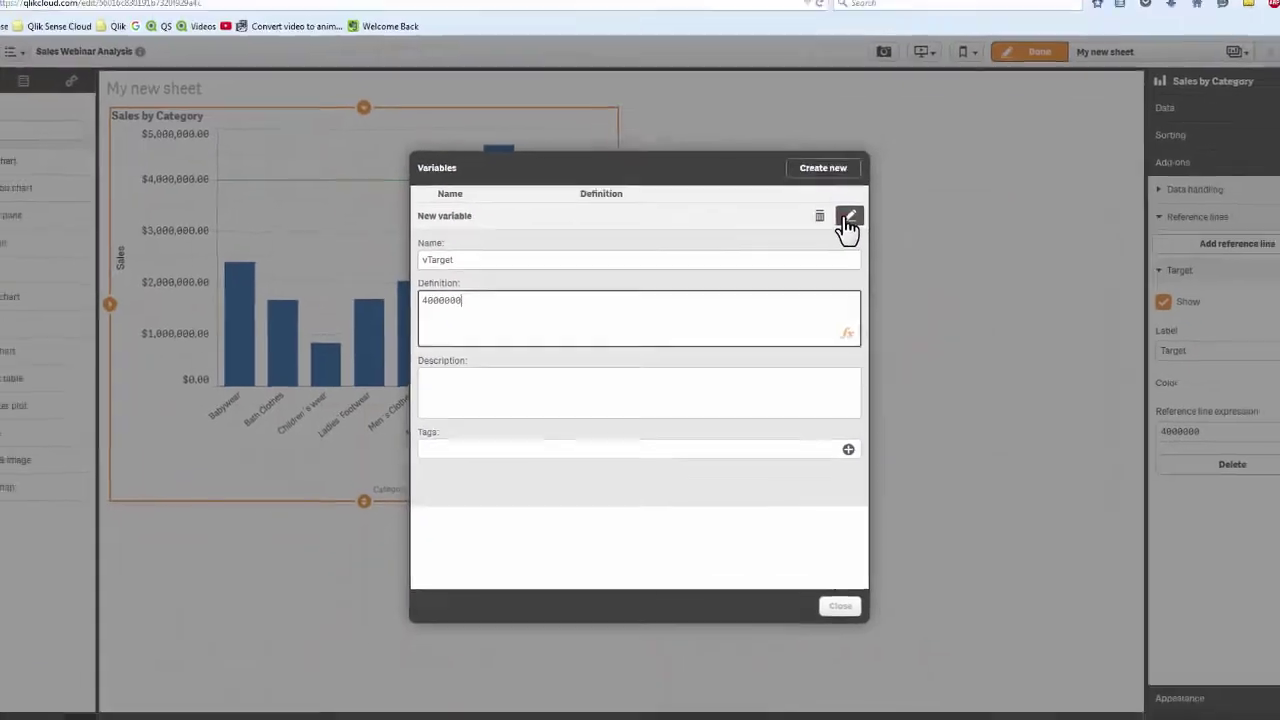
click(944, 104)
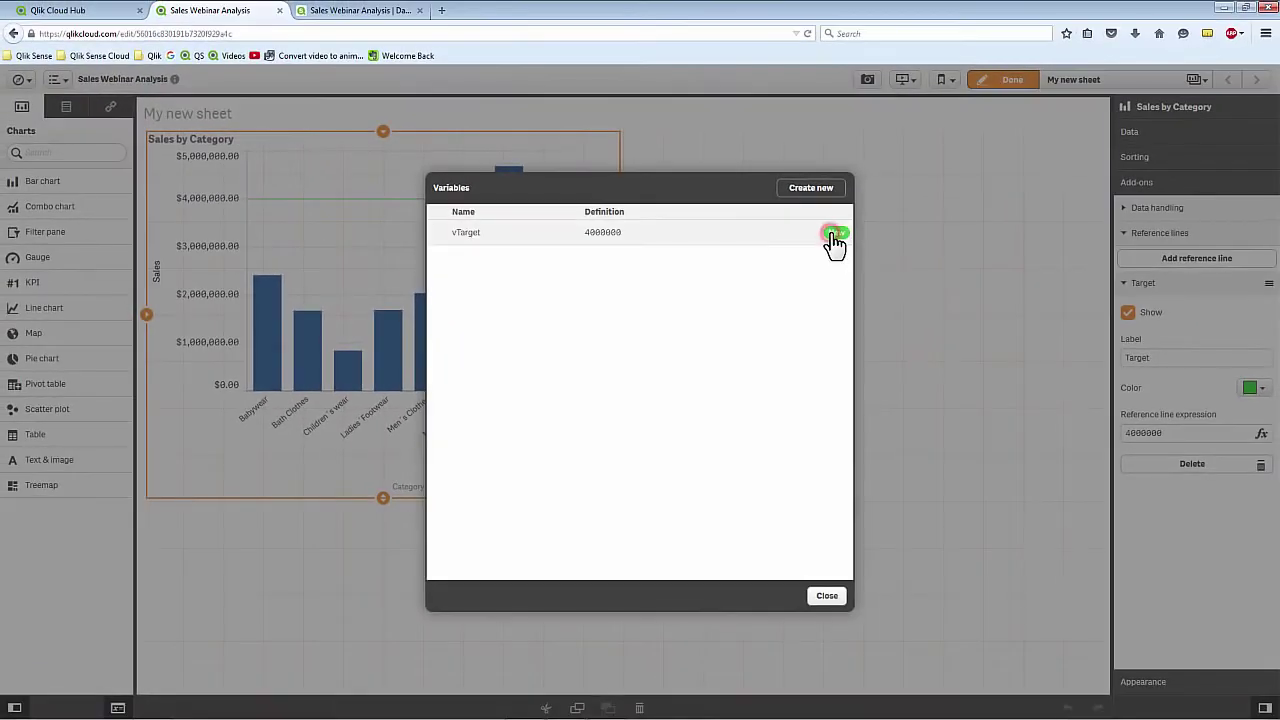
click(842, 604)
Step: Replace the Target reference line's expression with the variable expression $(vTarget)
click(1170, 432)
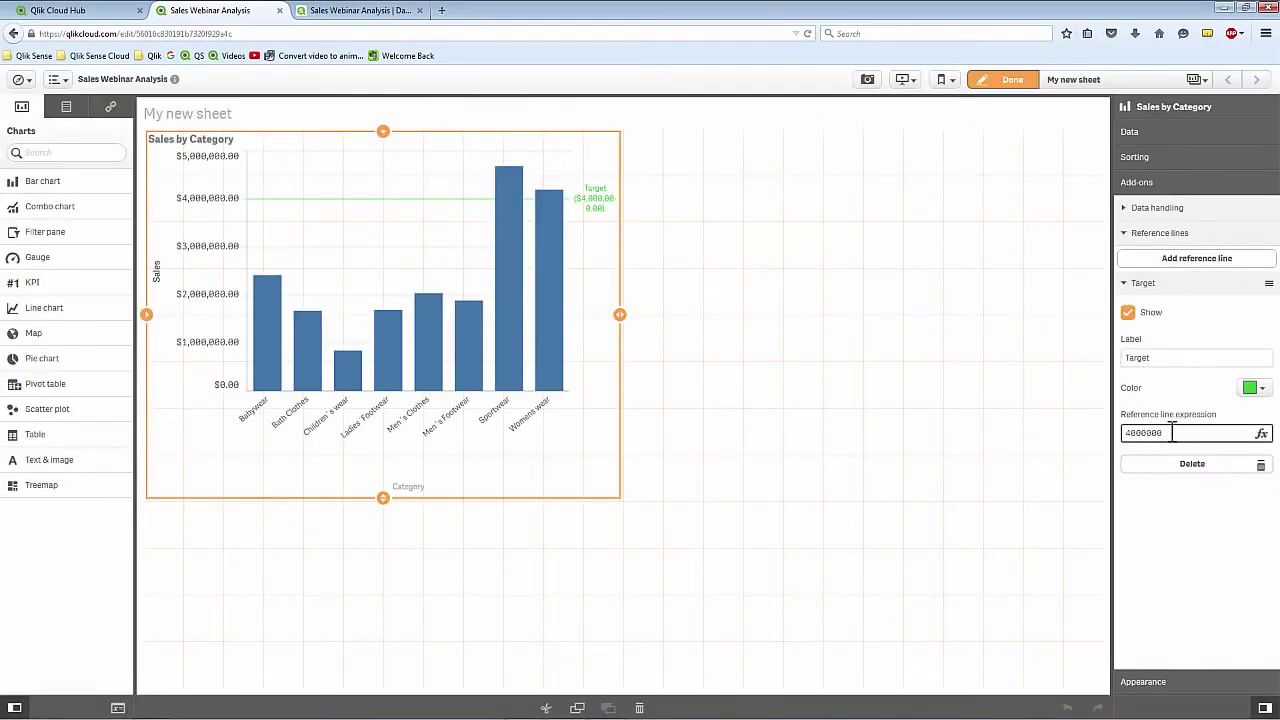
click(1261, 433)
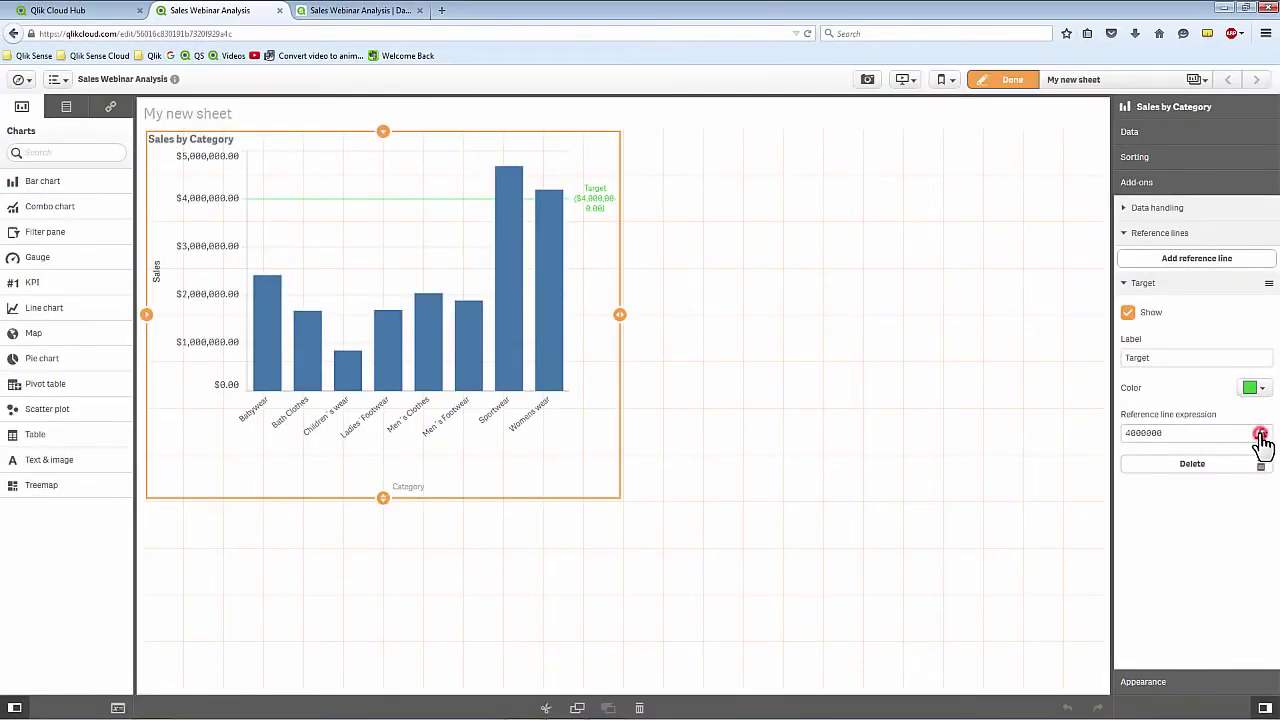
drag(295, 160, 2, 145)
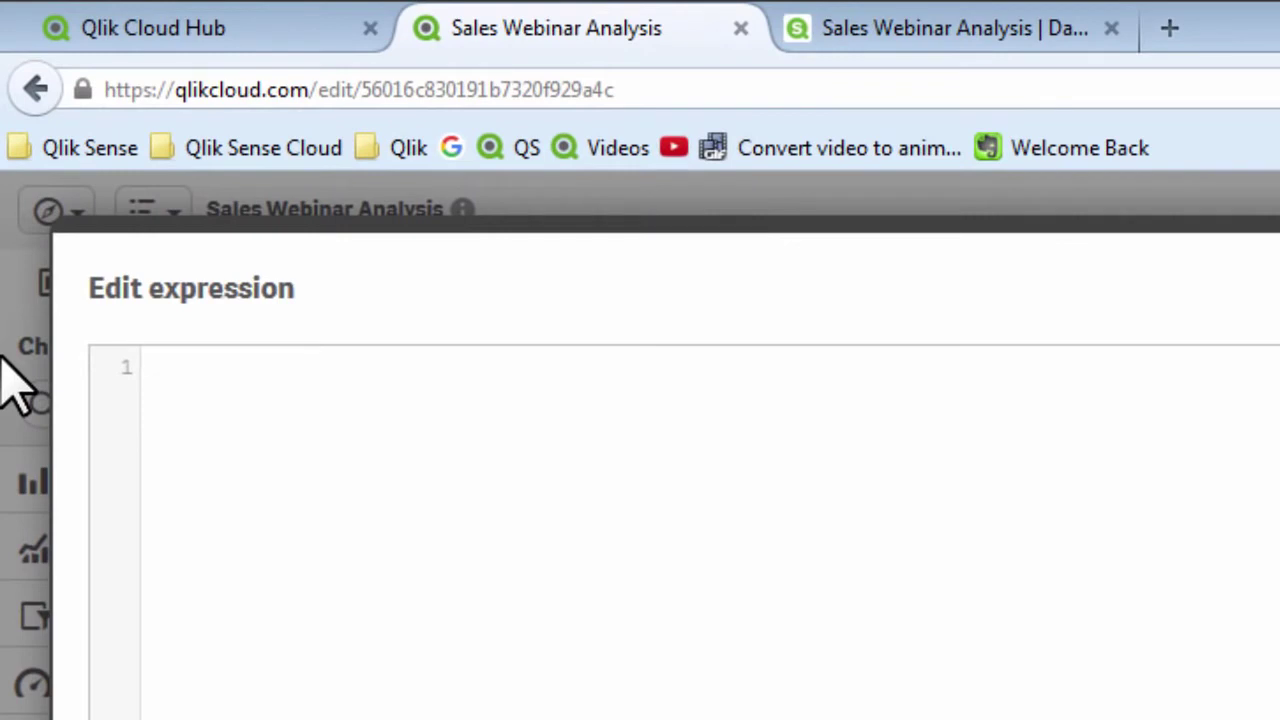
text($(v)
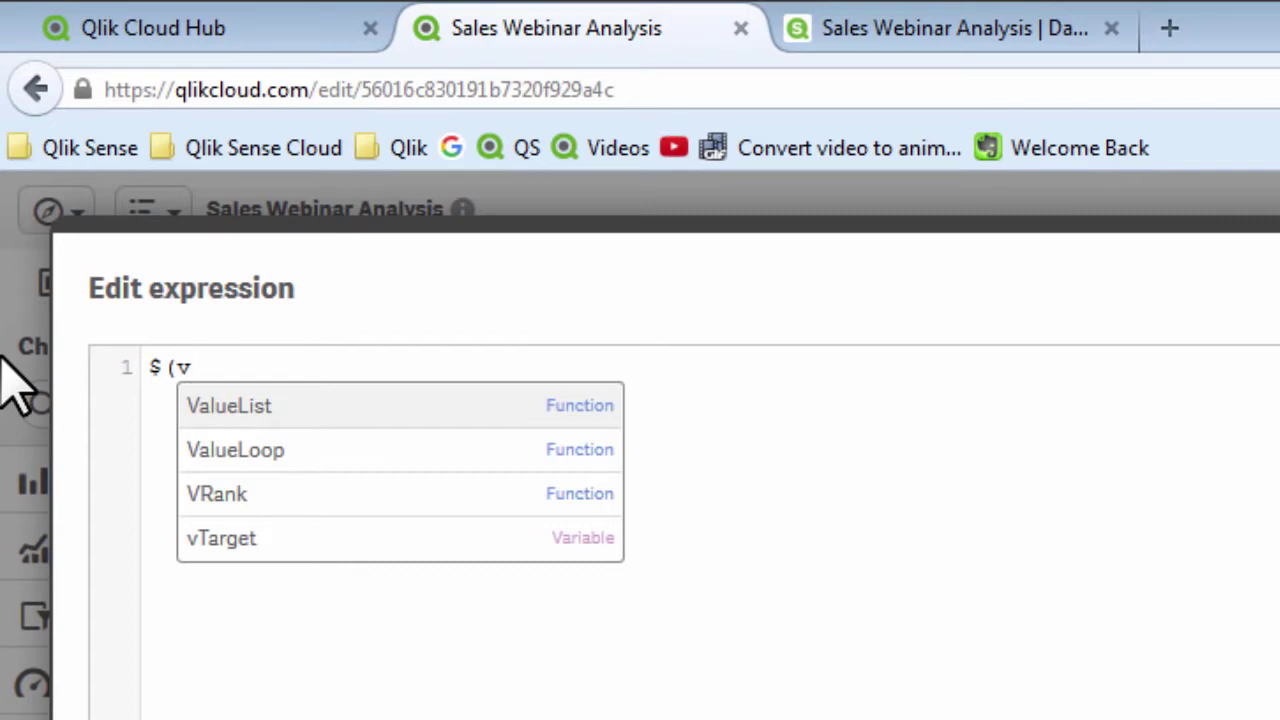
key(Down)
key(Down)
key(Down)
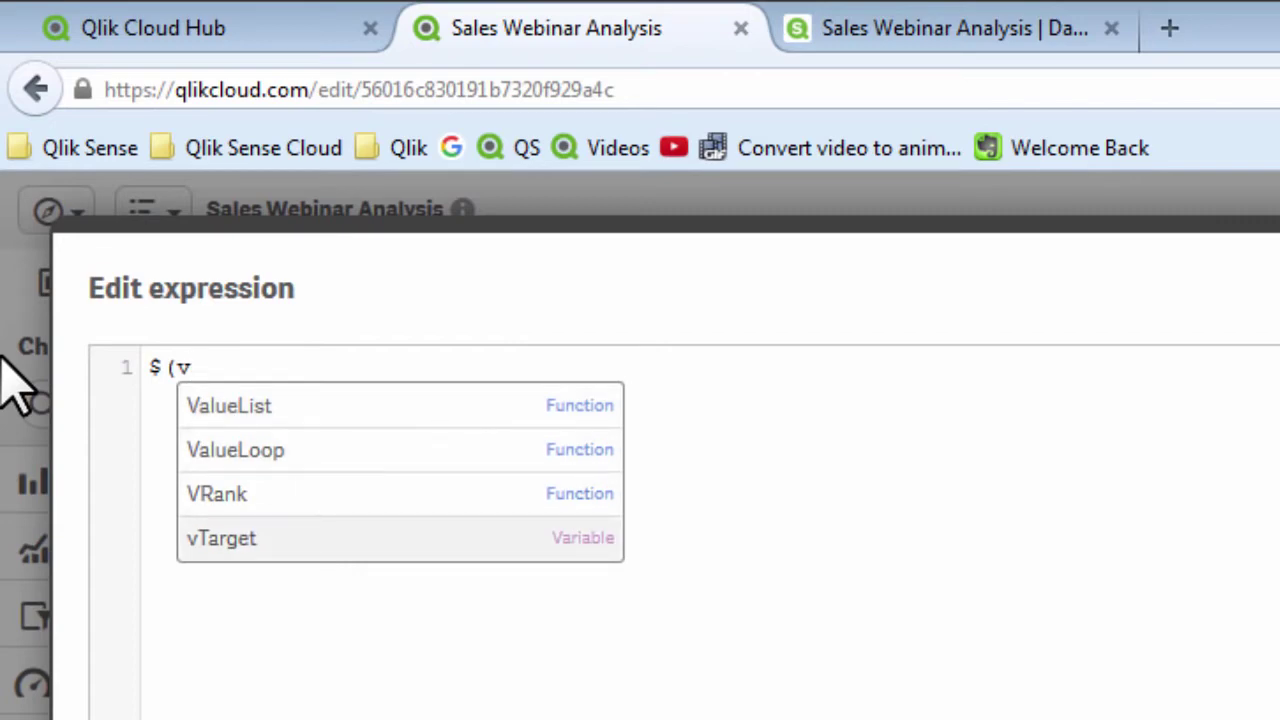
key(Return)
text())
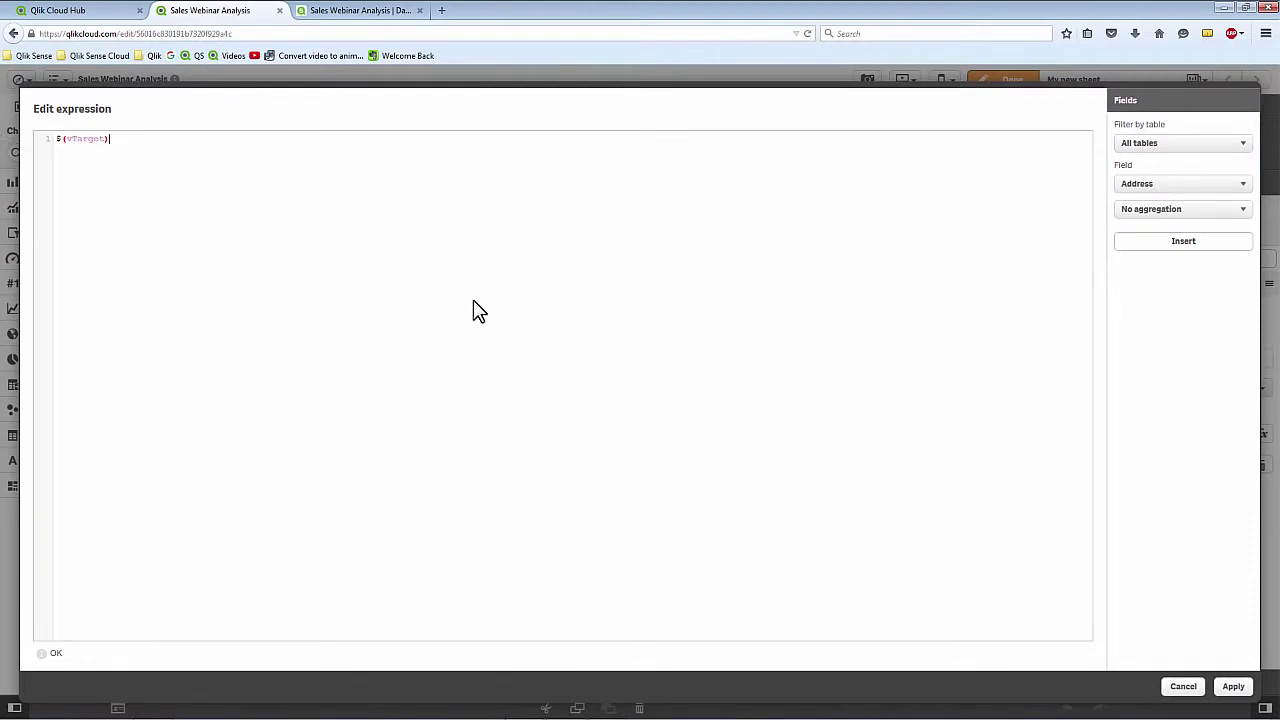
click(1233, 688)
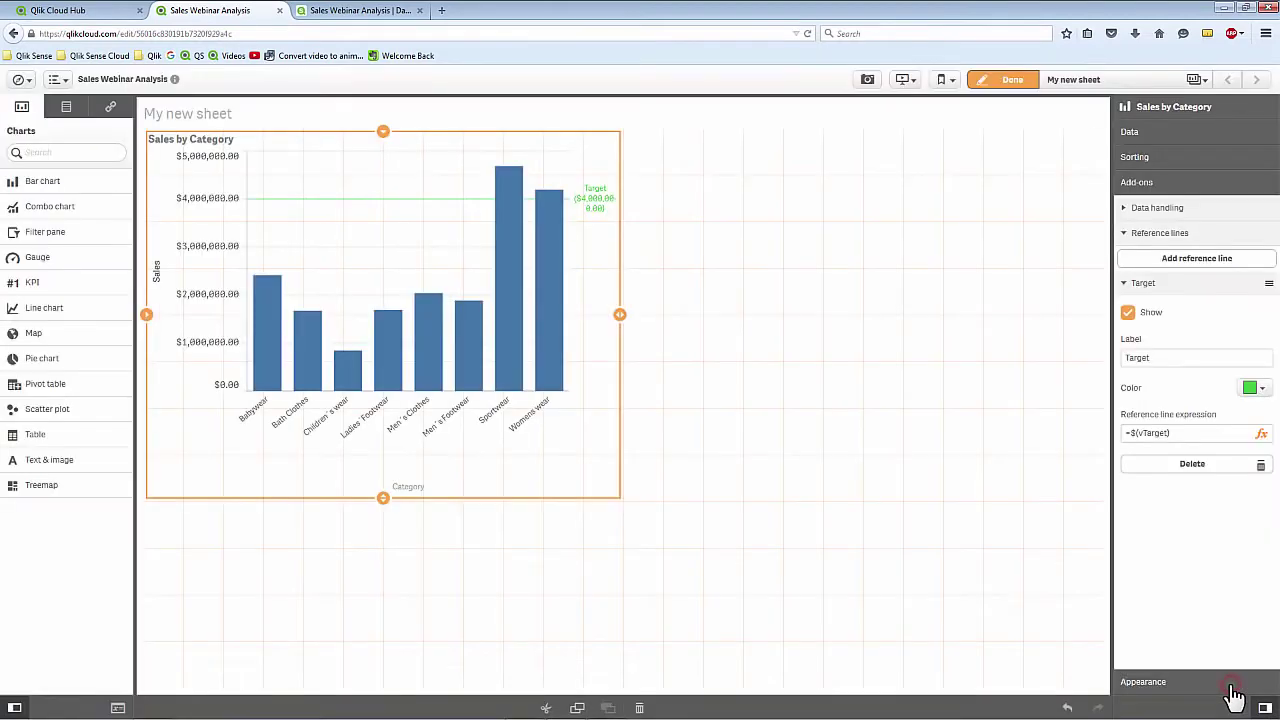
Step: Paste a copy of the Sales by Category chart into the empty area beside it and match the original's height
right_click(386, 277)
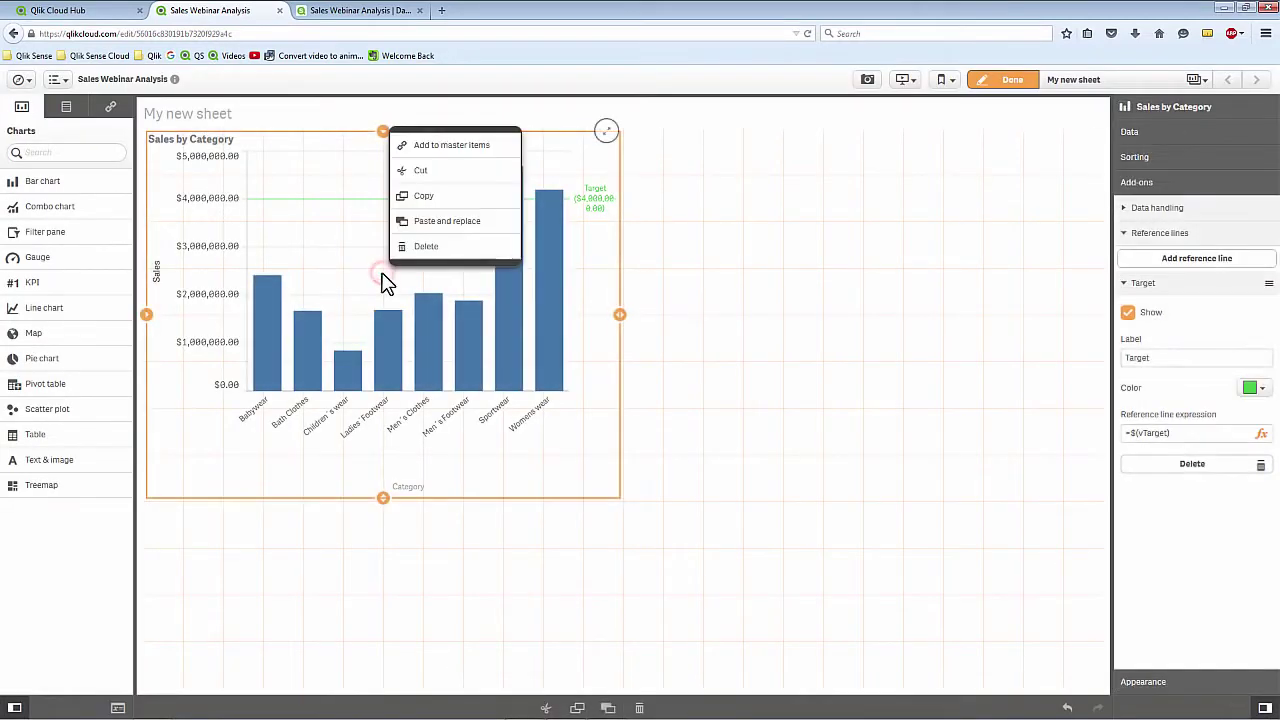
click(424, 196)
right_click(770, 300)
click(801, 272)
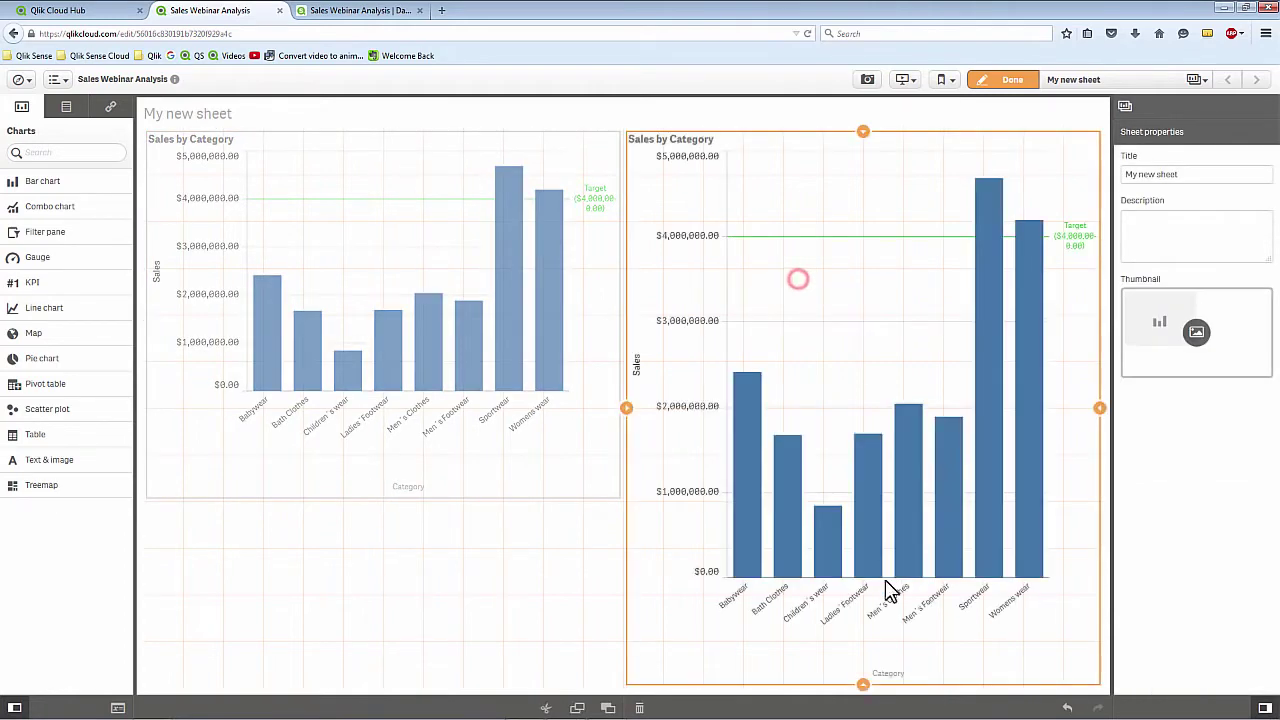
drag(863, 688, 757, 480)
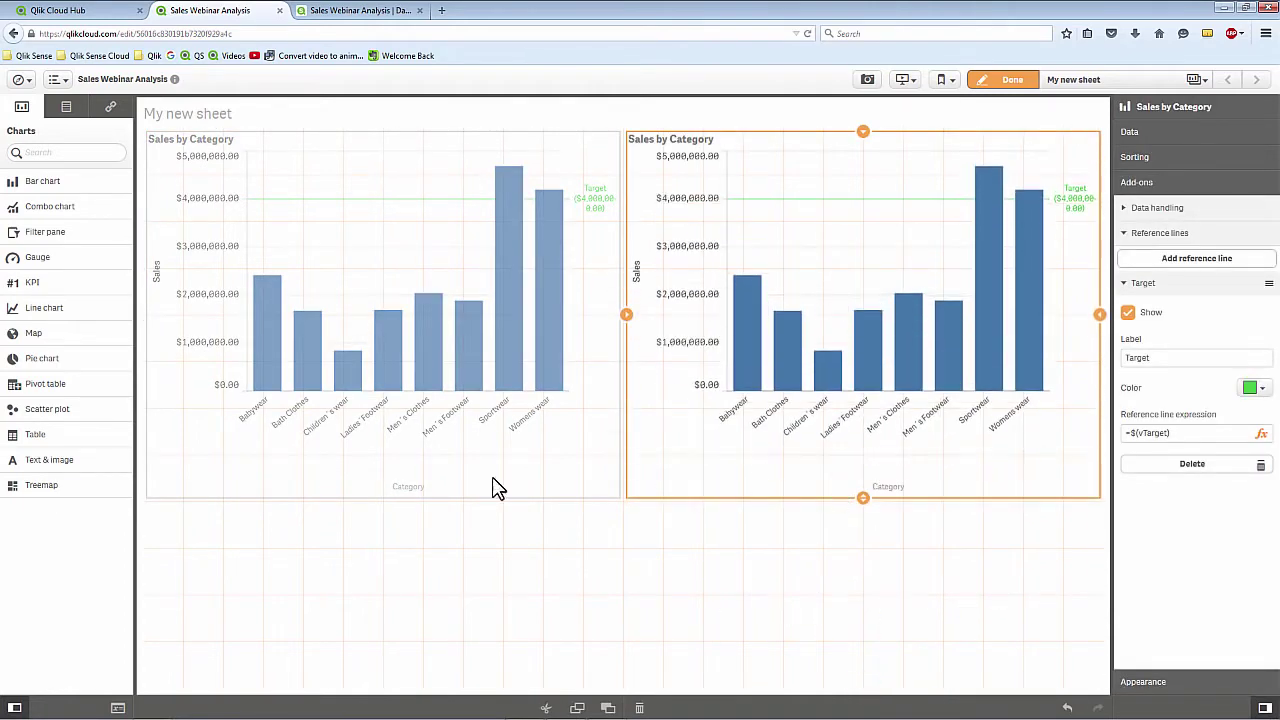
Step: Change the definition of the vTarget variable to 3000000
click(117, 707)
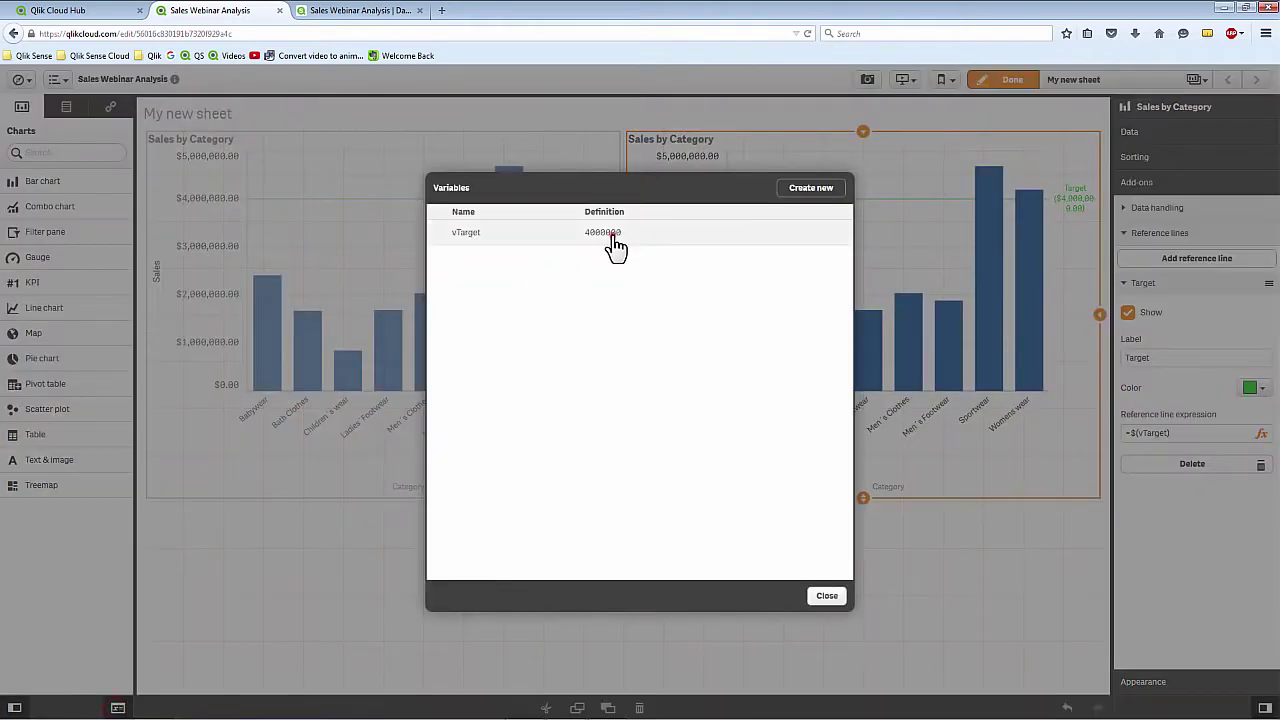
click(612, 235)
click(836, 232)
double_click(500, 273)
text(3000000)
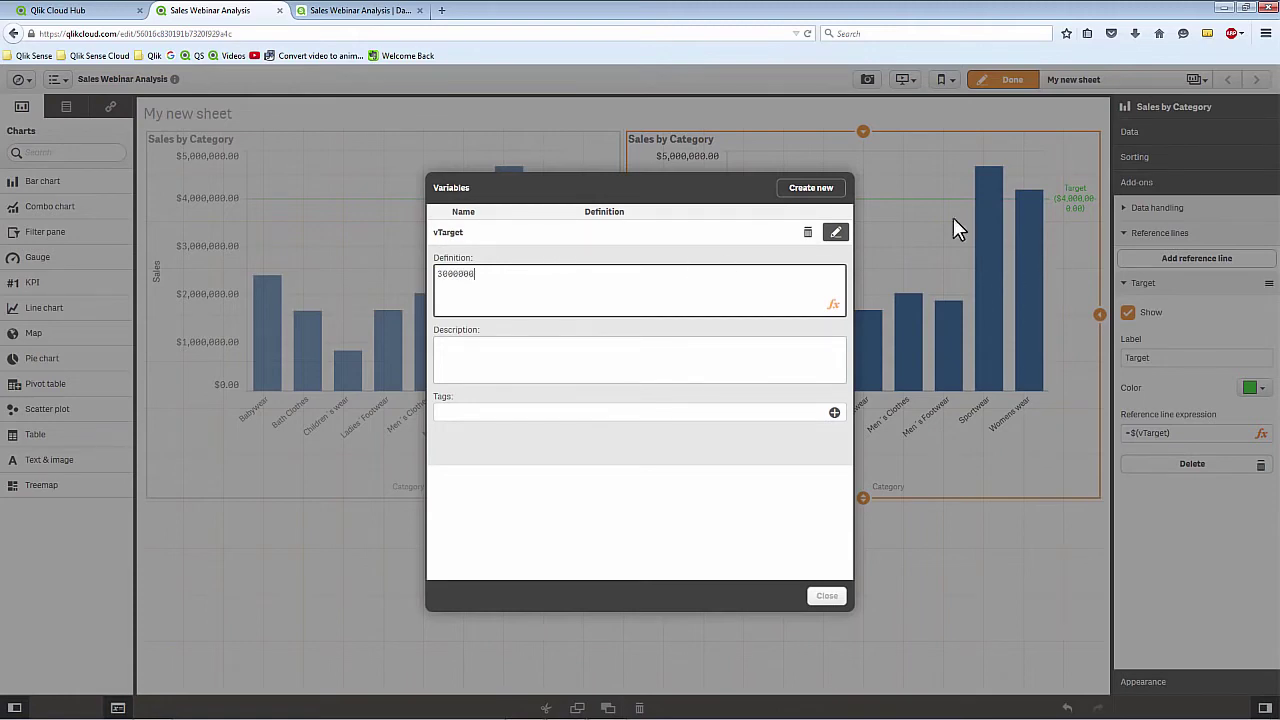
click(836, 232)
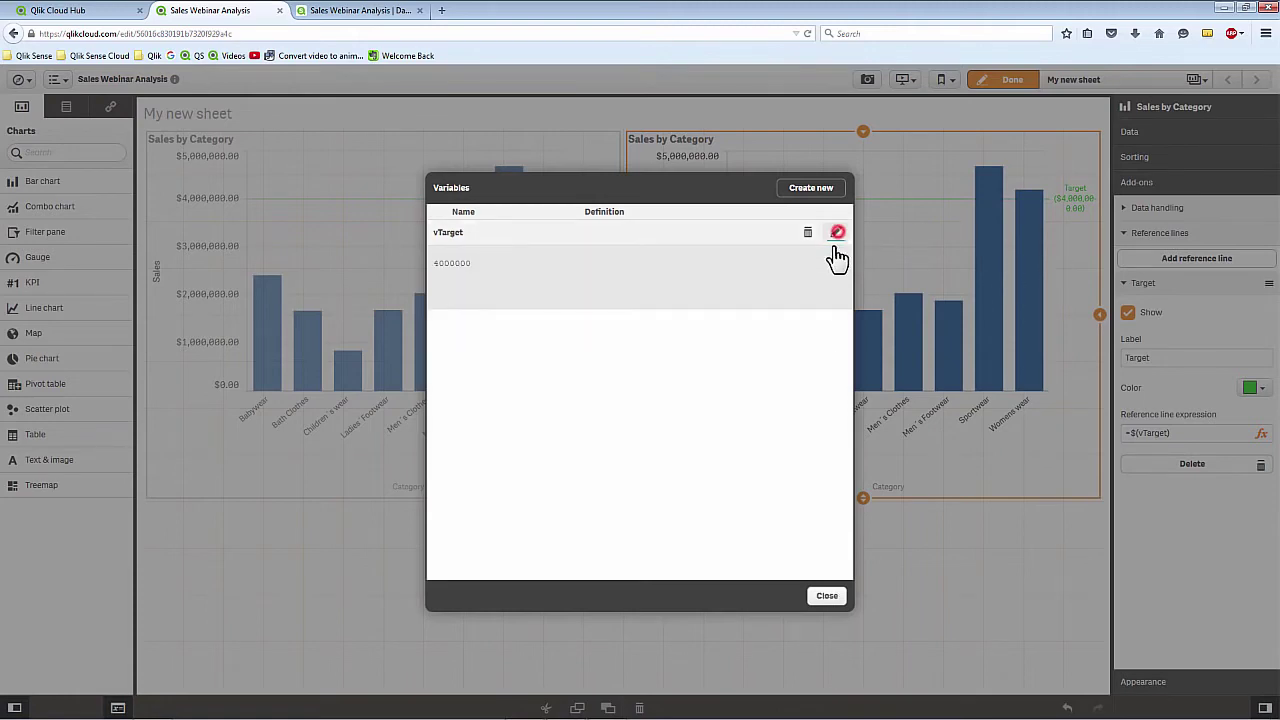
click(826, 596)
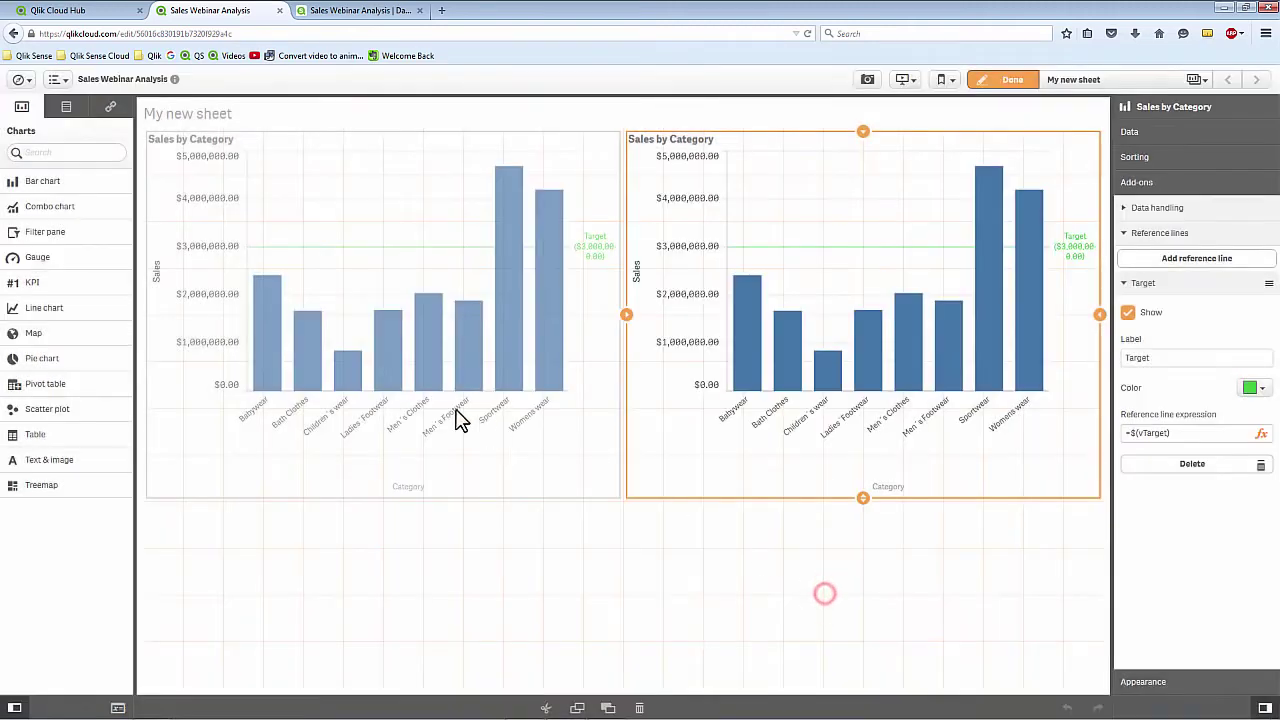
Step: Delete the duplicate Sales by Category chart from the sheet
right_click(840, 432)
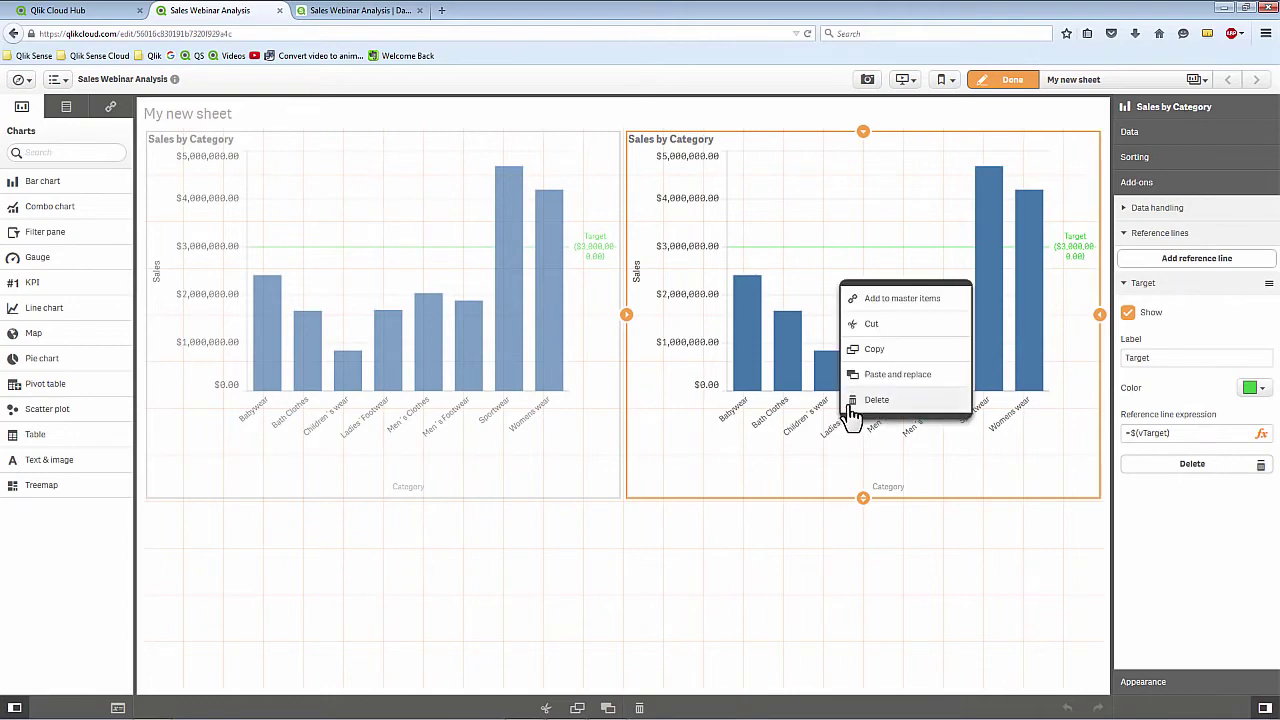
click(857, 403)
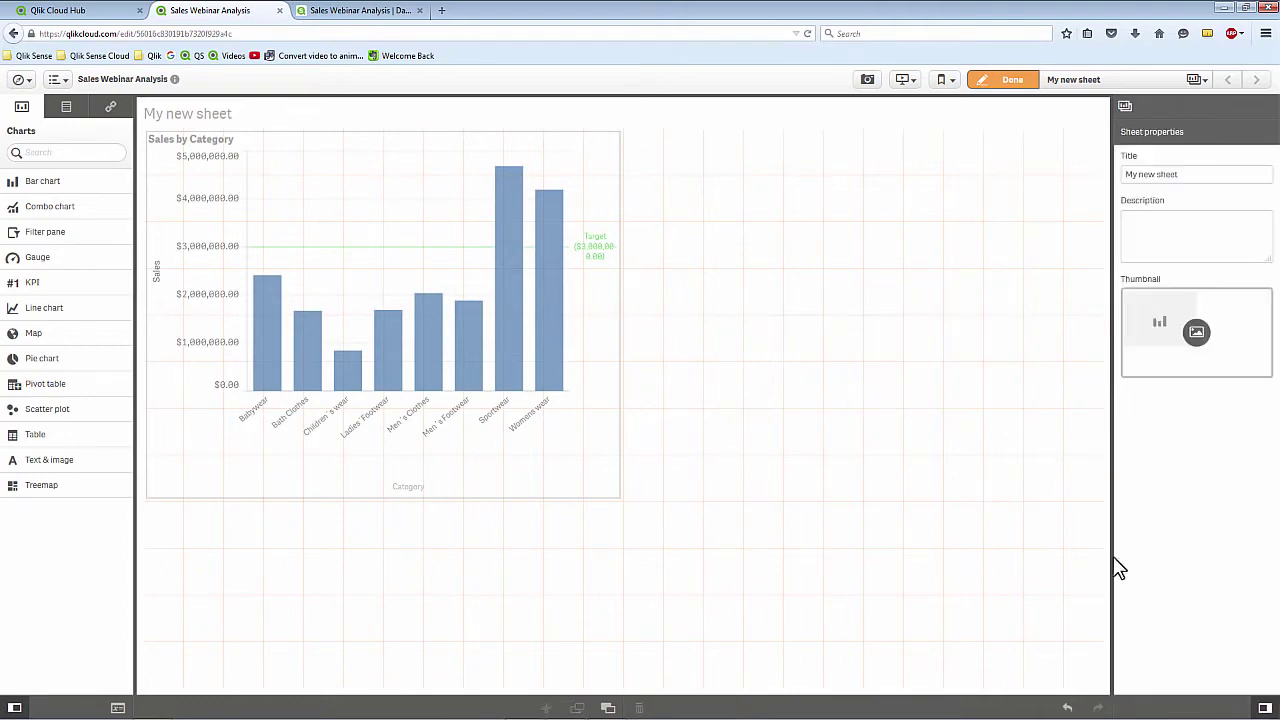
Step: Give the Sales by Category chart the subtitle "Darker color shows higher # of products sold"
click(528, 352)
click(1150, 681)
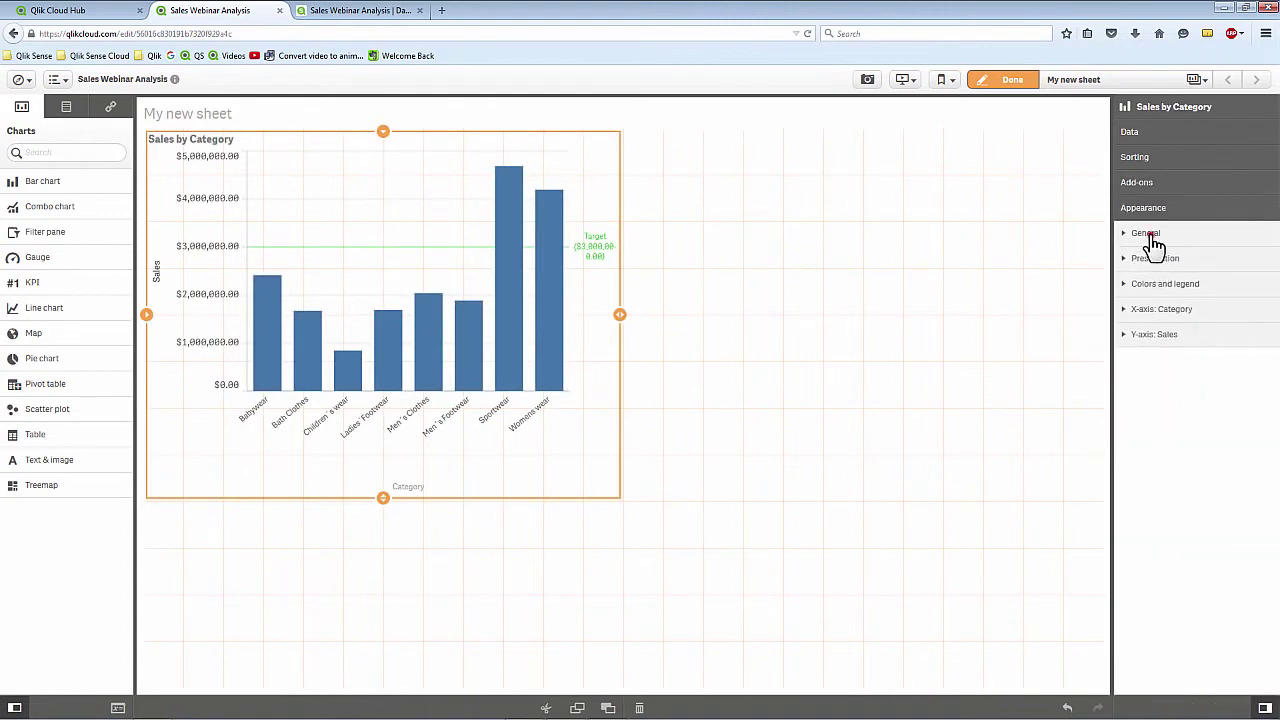
click(1148, 236)
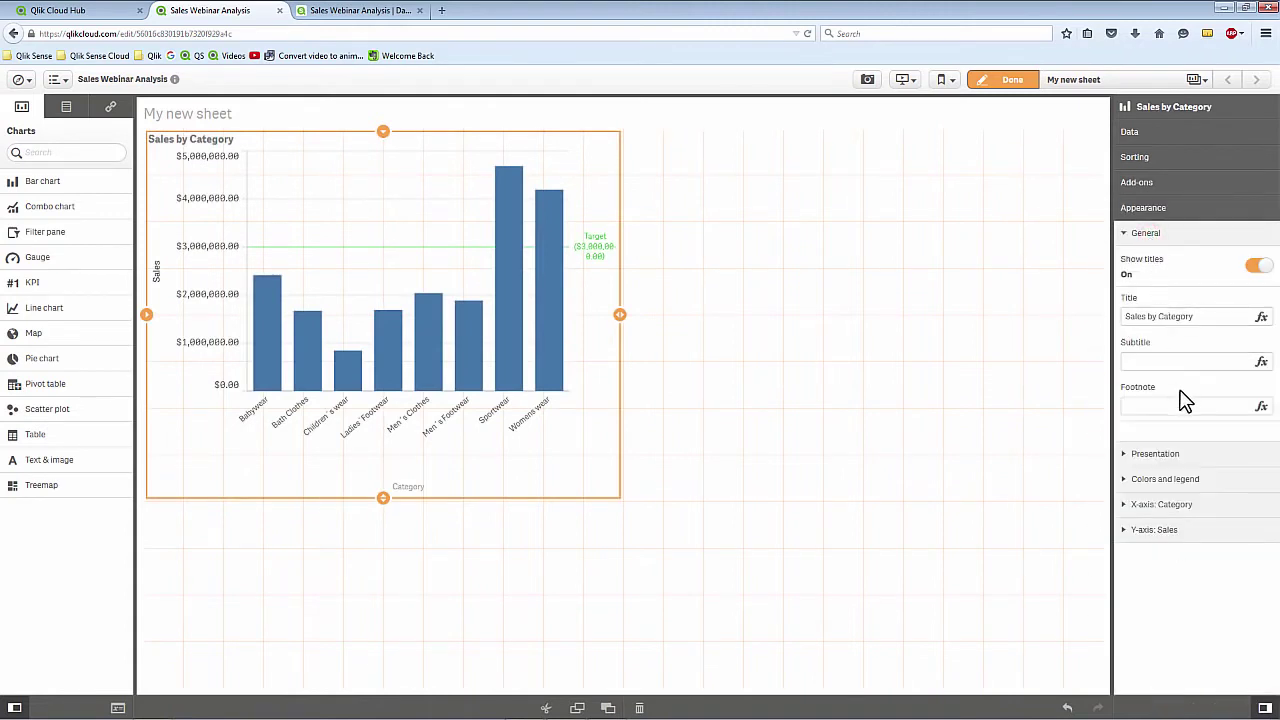
click(1152, 362)
click(1136, 362)
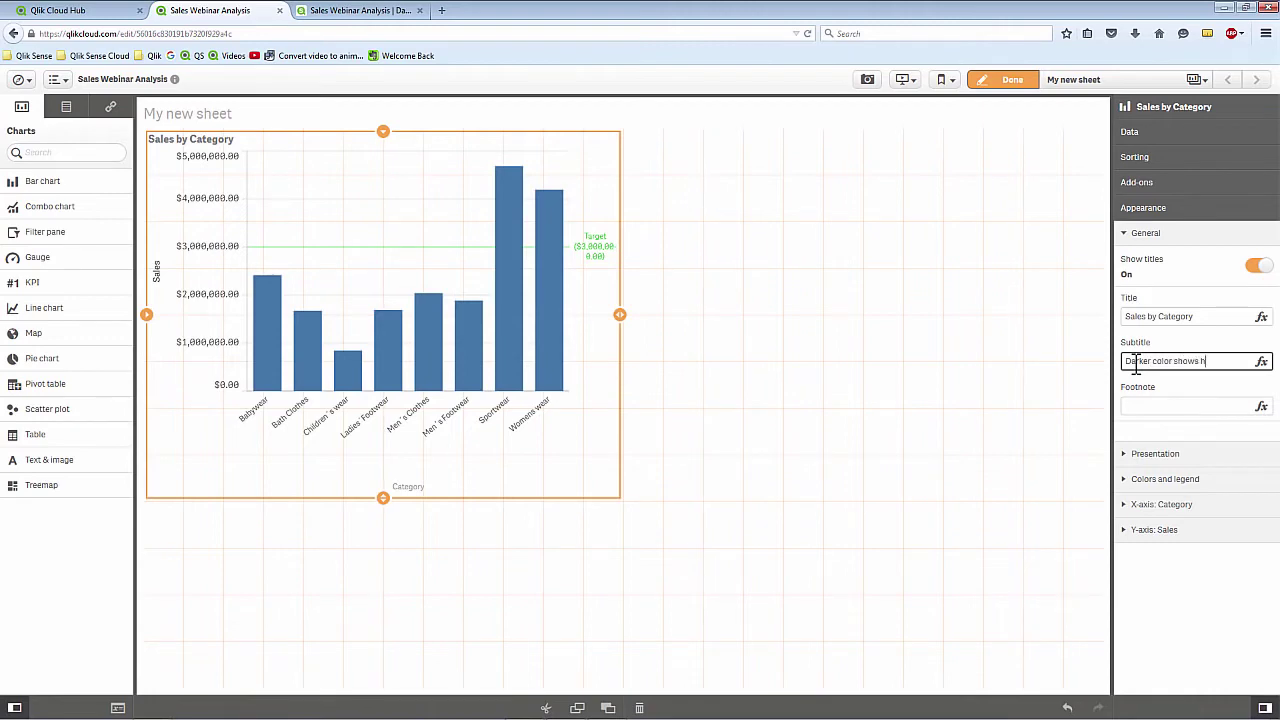
text(f procts)
key(BackSpace)
key(BackSpace)
key(BackSpace)
text(ducts sold)
key(Return)
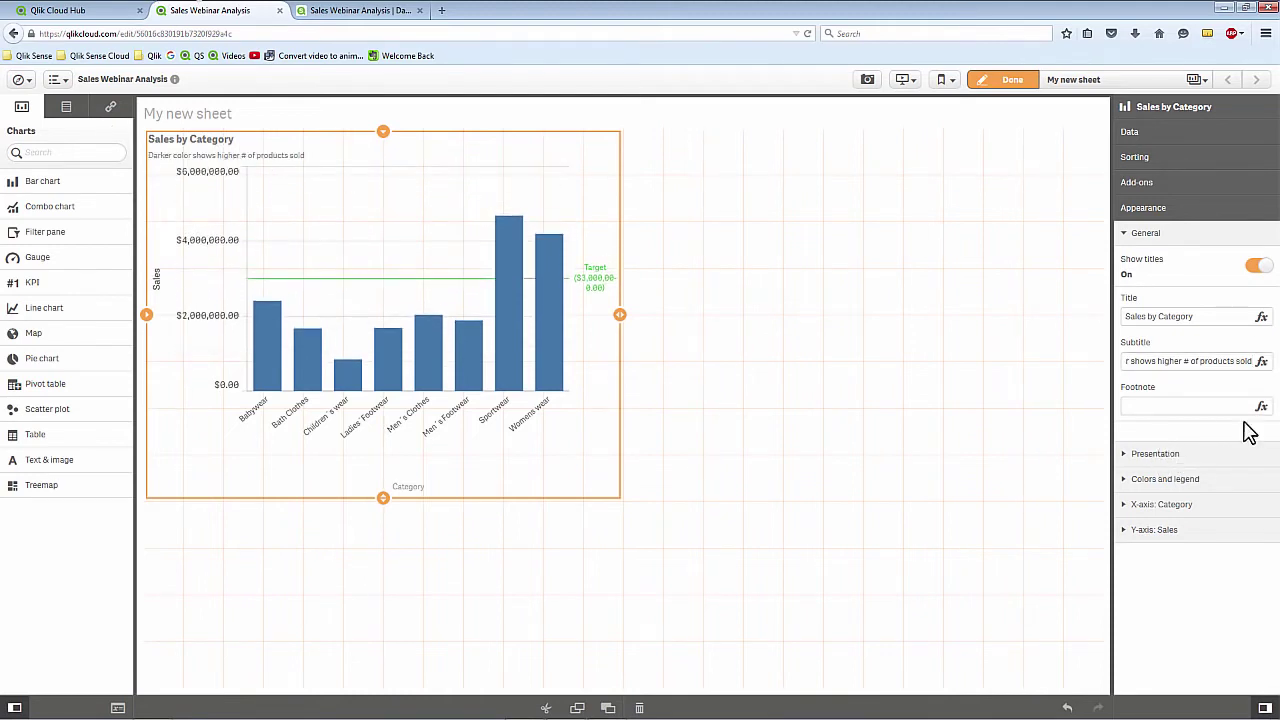
Step: Switch the Sales by Category chart to horizontal bars and turn on its value labels
click(1201, 453)
click(1228, 492)
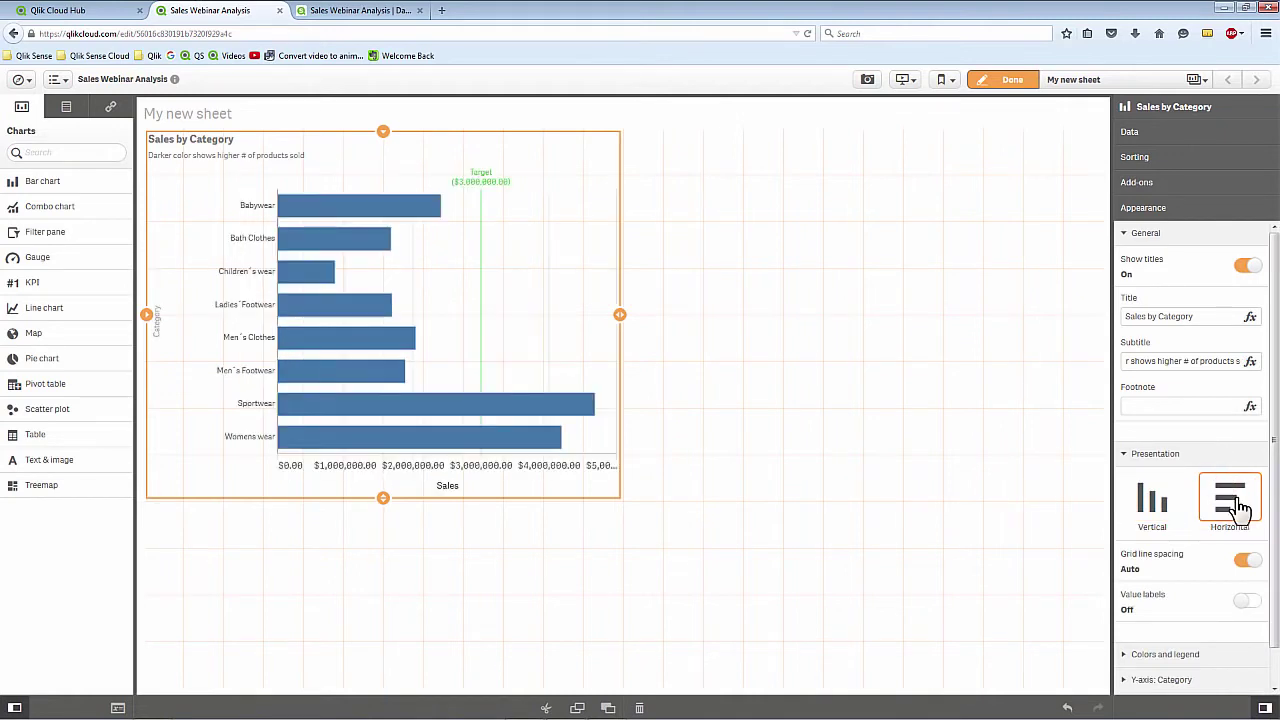
click(1241, 601)
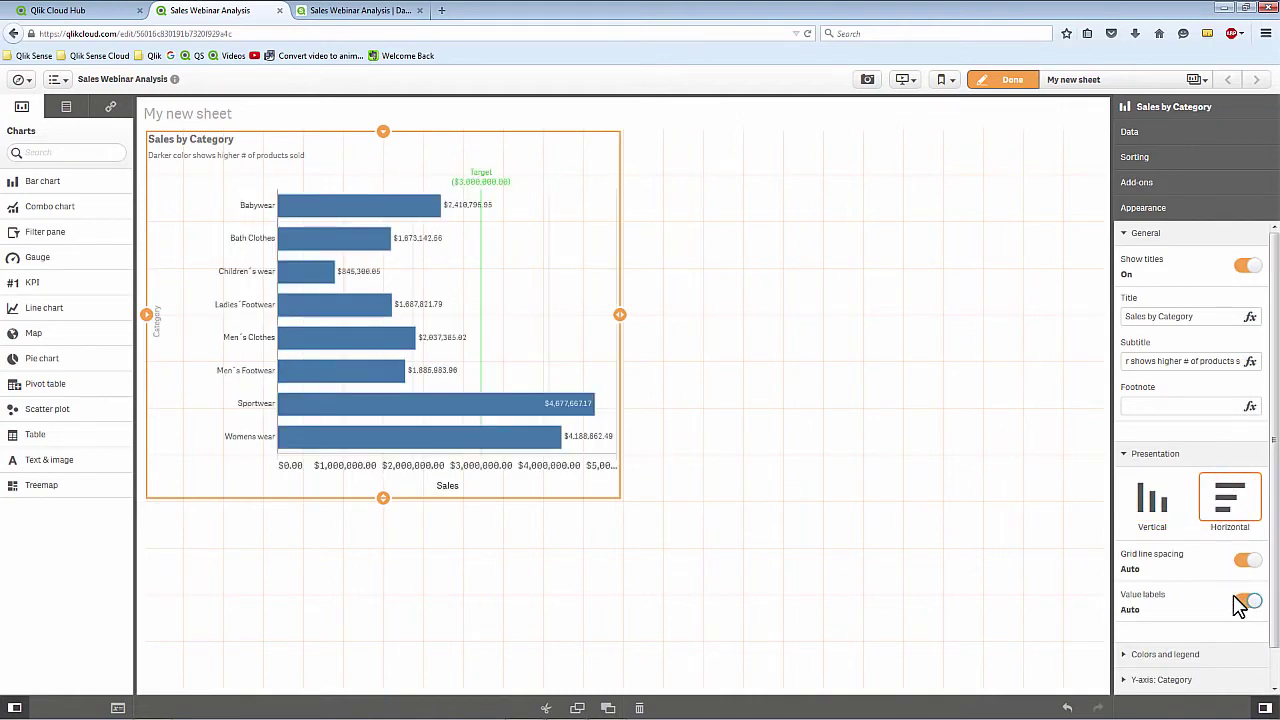
Step: Switch the bar chart to custom colors and try coloring the bars by dimension and by measure
scroll(1235, 600, down, 1)
click(1168, 620)
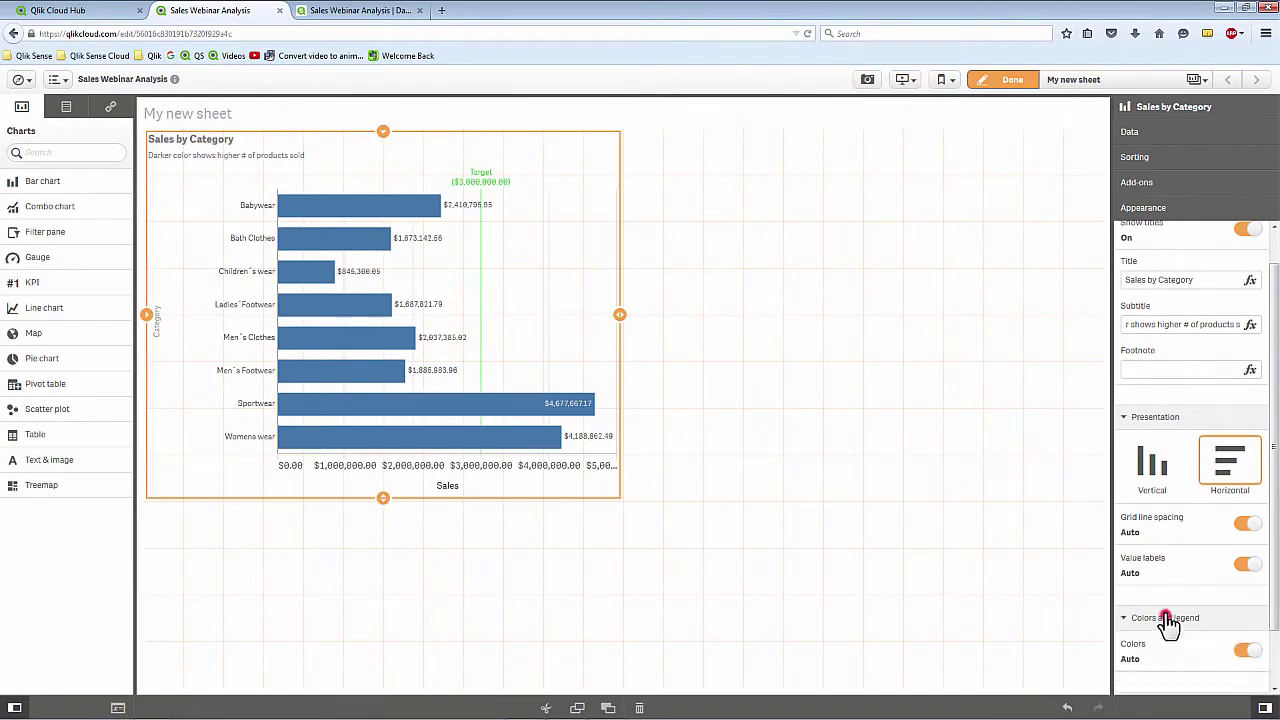
click(1246, 594)
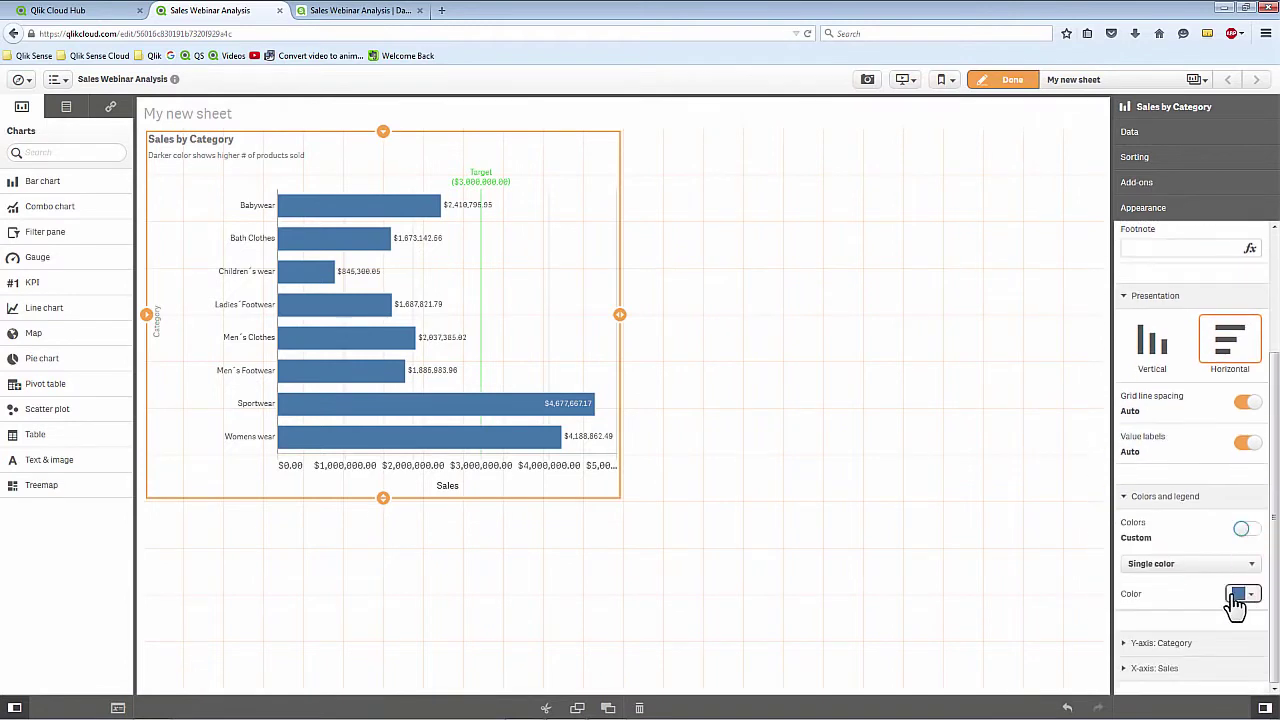
click(1205, 568)
click(1194, 588)
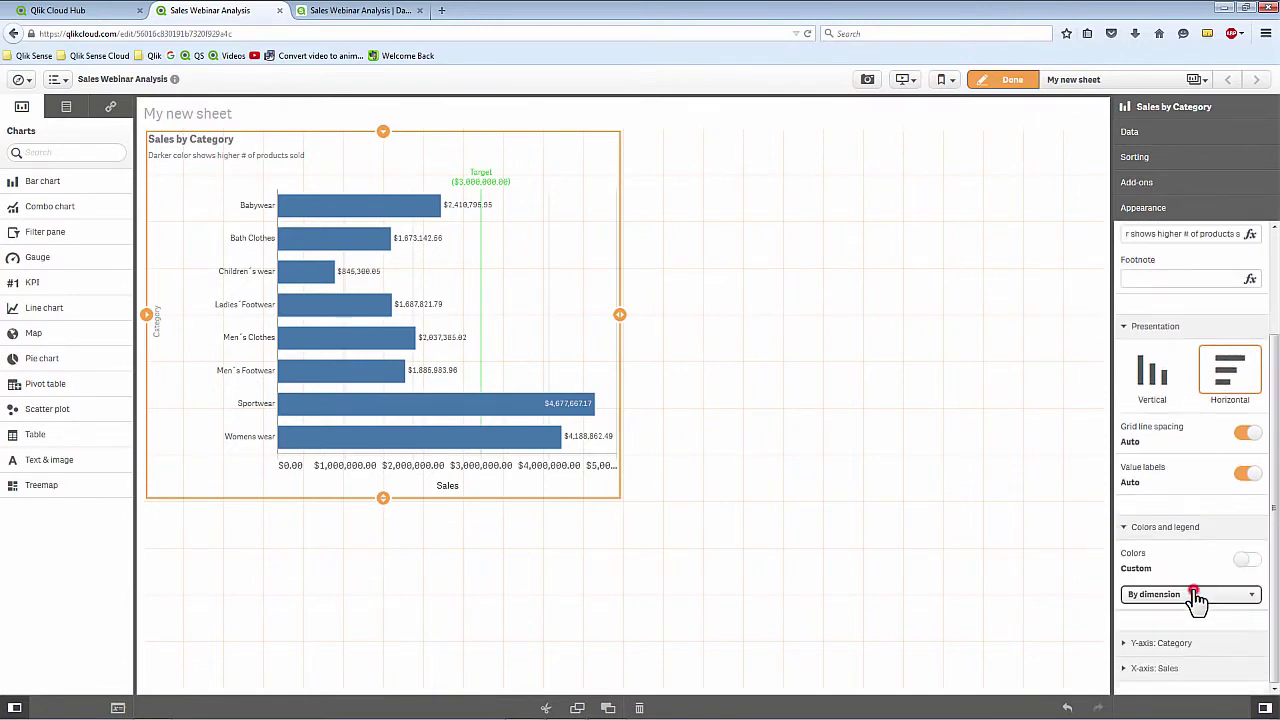
click(1196, 596)
click(1192, 644)
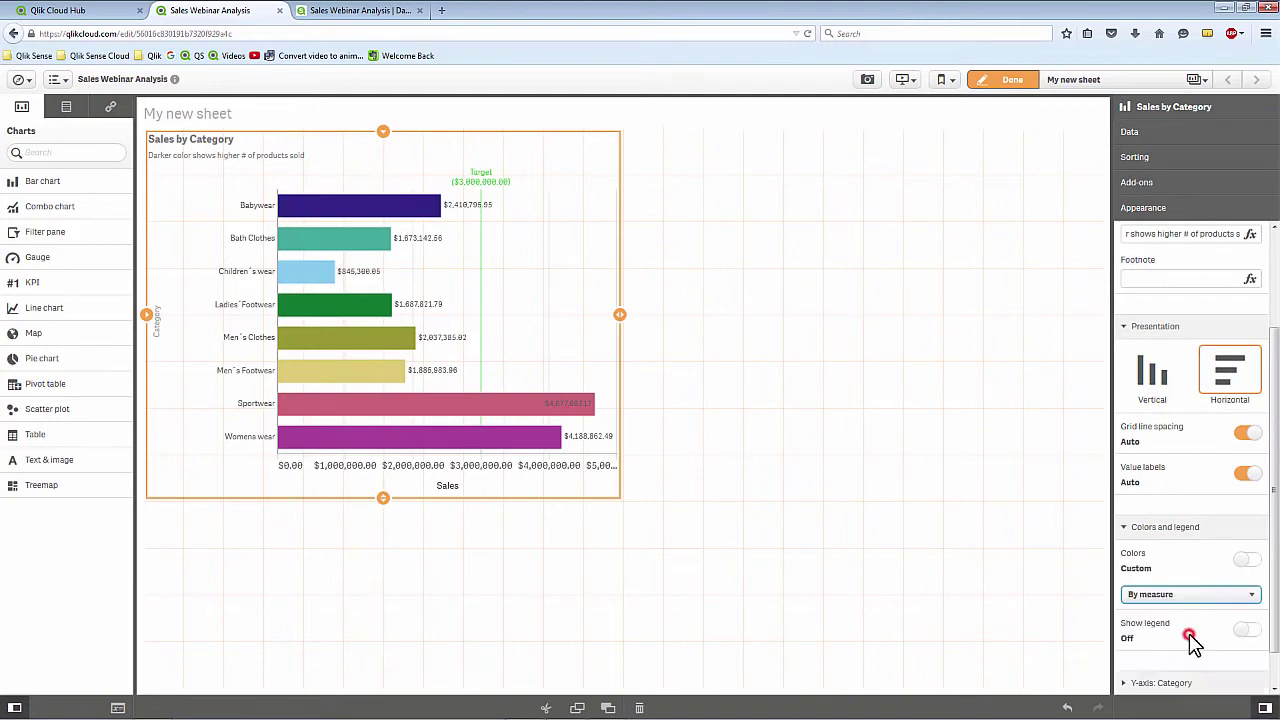
Step: Set the bar chart's custom coloring method to By expression
drag(1271, 505, 1271, 612)
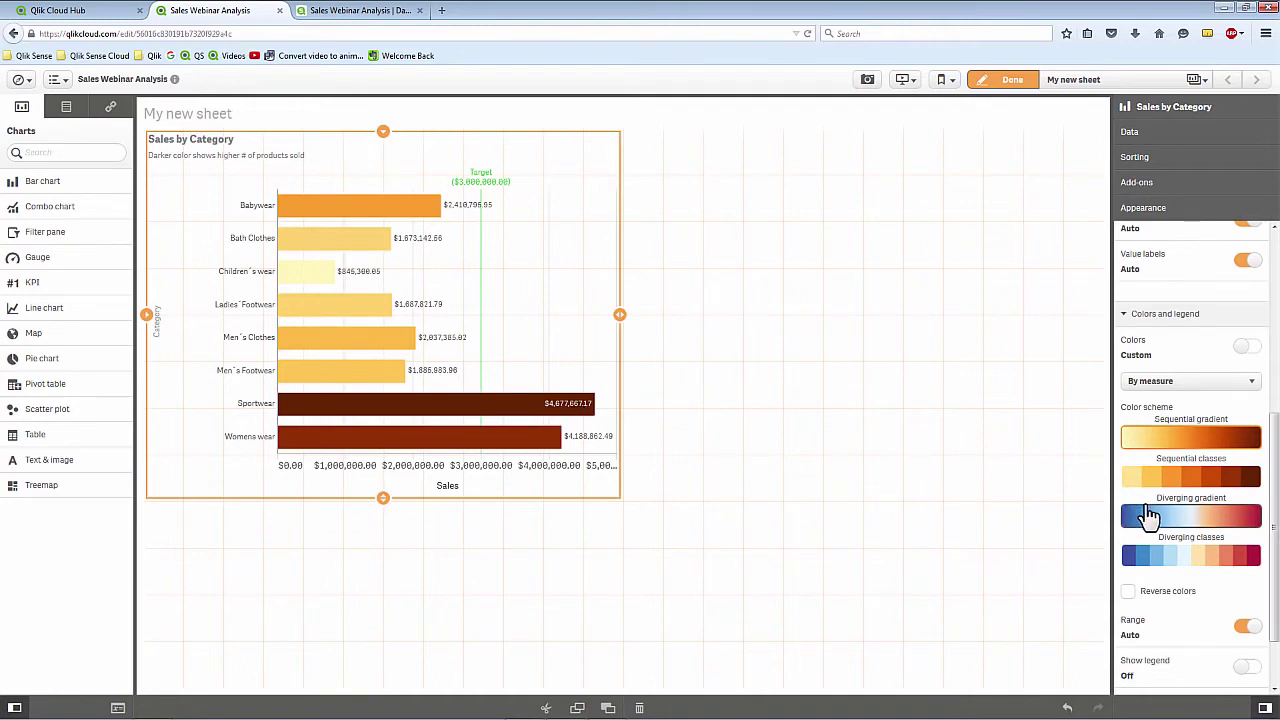
scroll(1160, 533, down, 1)
scroll(1162, 538, down, 2)
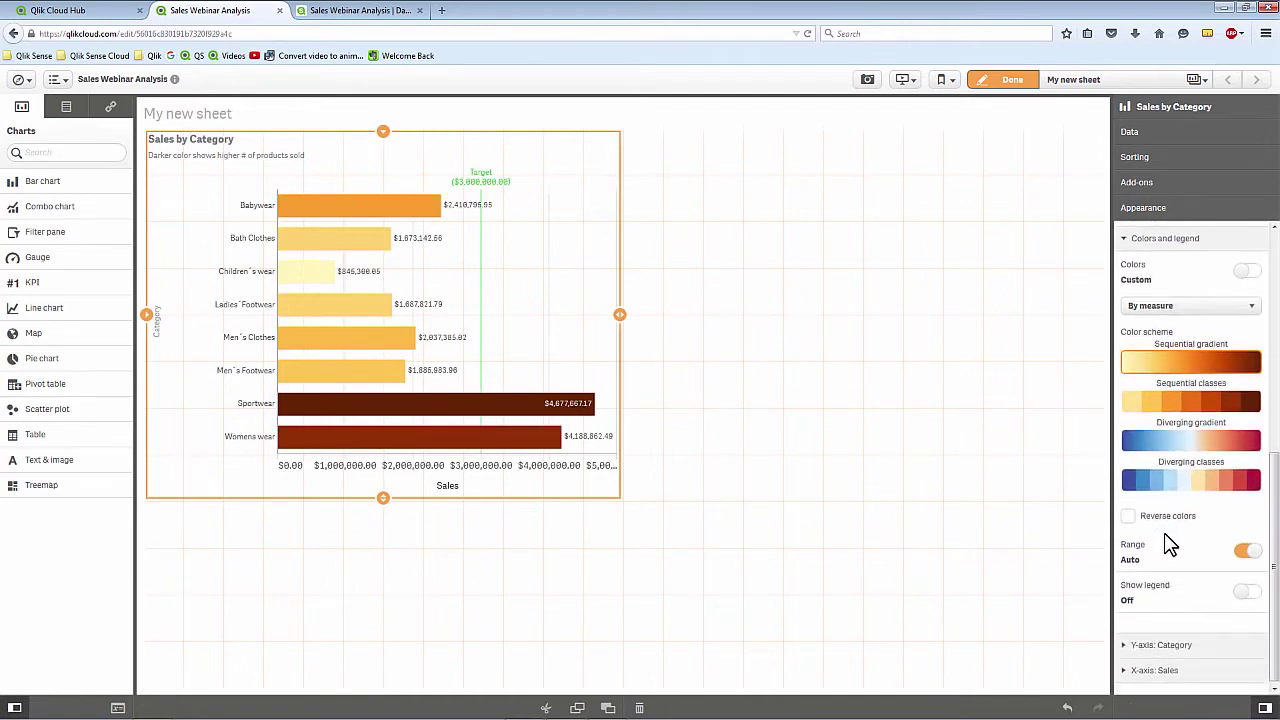
click(1178, 308)
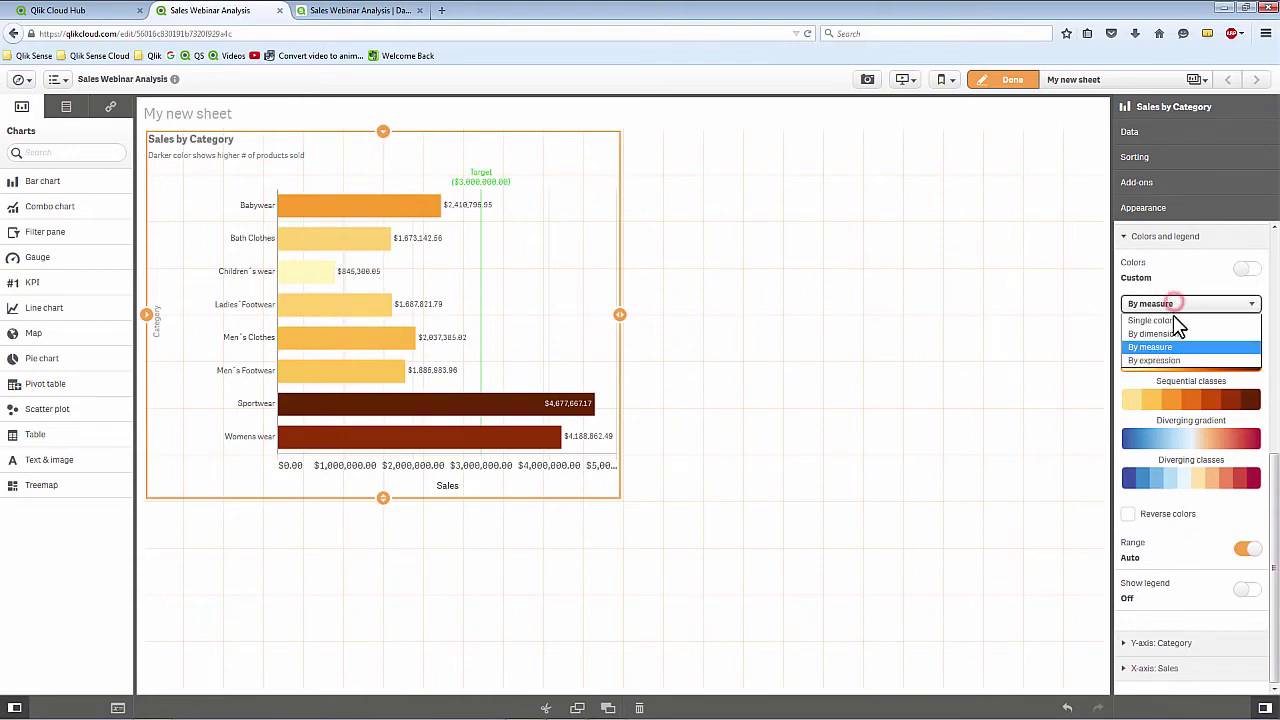
click(1180, 370)
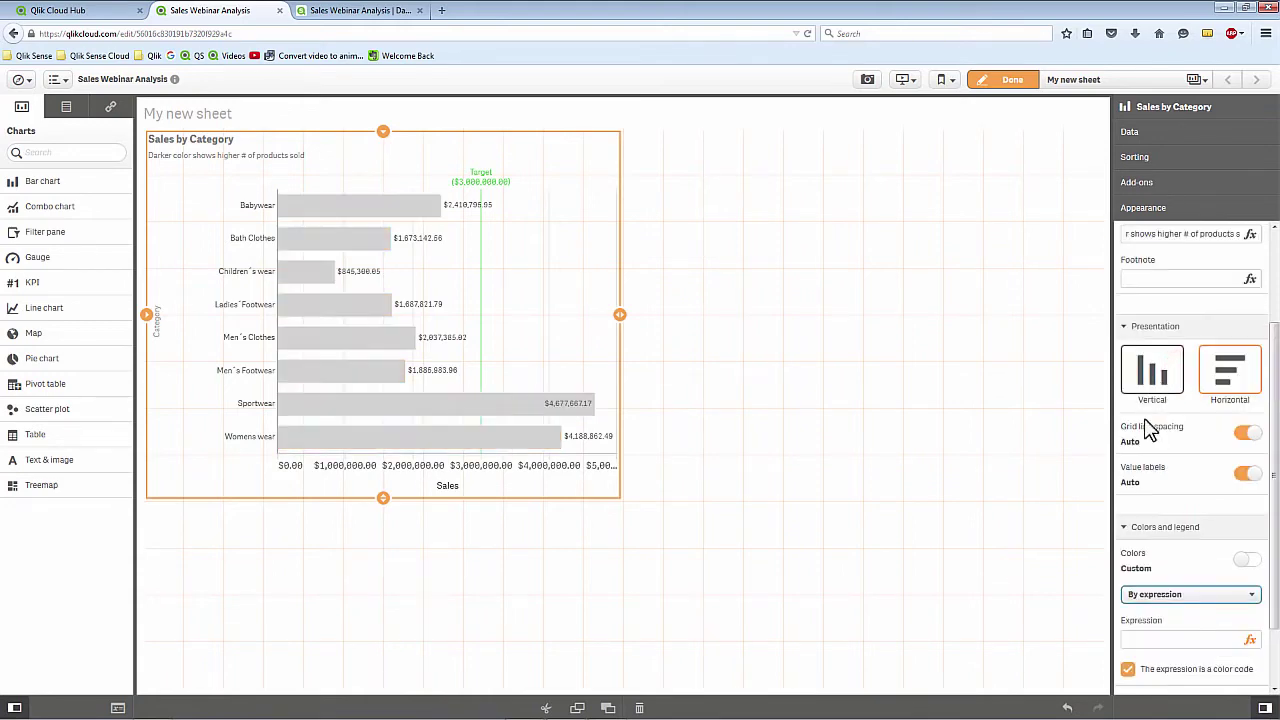
Step: Enter red() as the bar chart's color expression and turn off treating the expression as a color code
scroll(1145, 475, down, 2)
click(1163, 568)
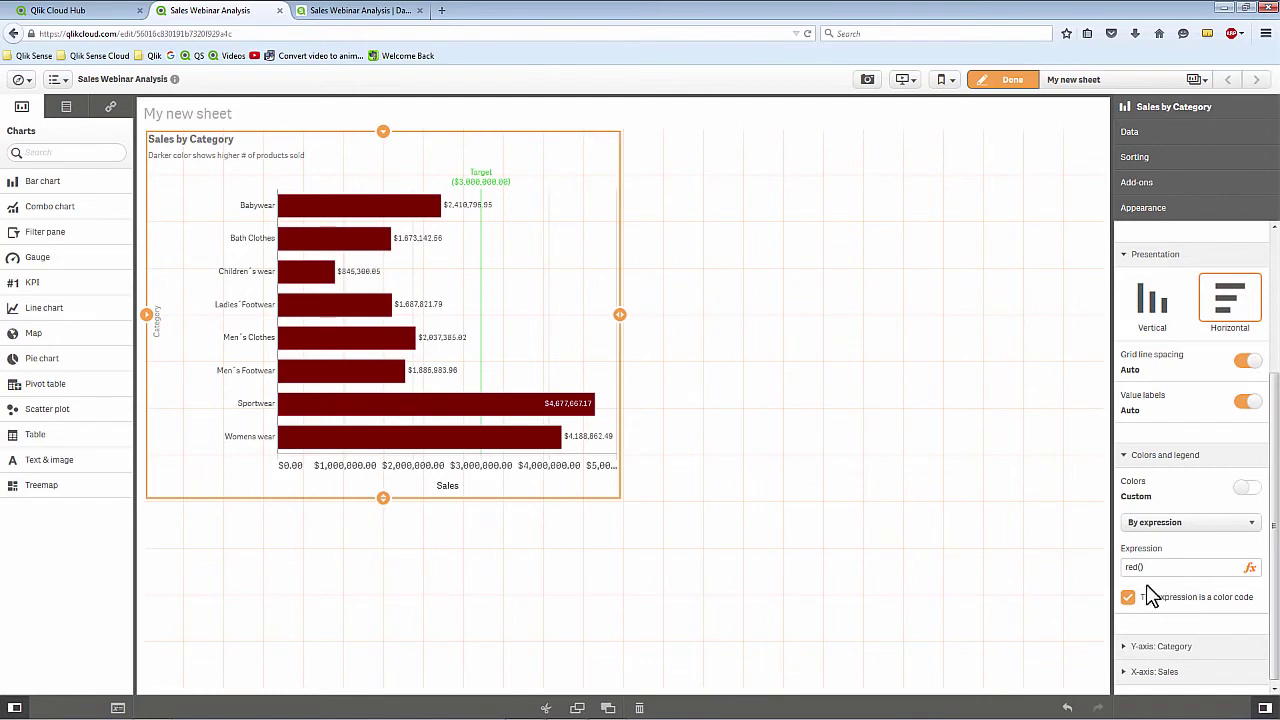
click(1128, 597)
Step: Replace the color expression with Count(ProductID), built in the expression editor, and label it "Products Sold"
drag(1158, 568, 1110, 575)
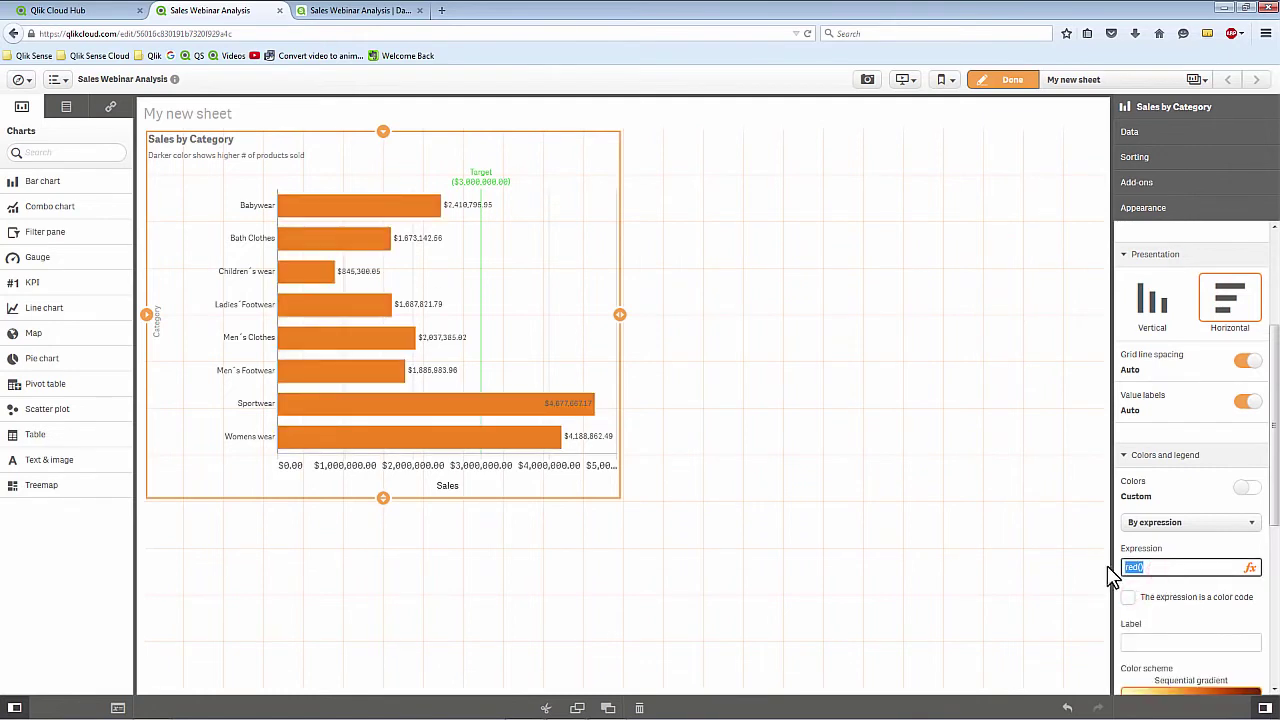
click(1249, 568)
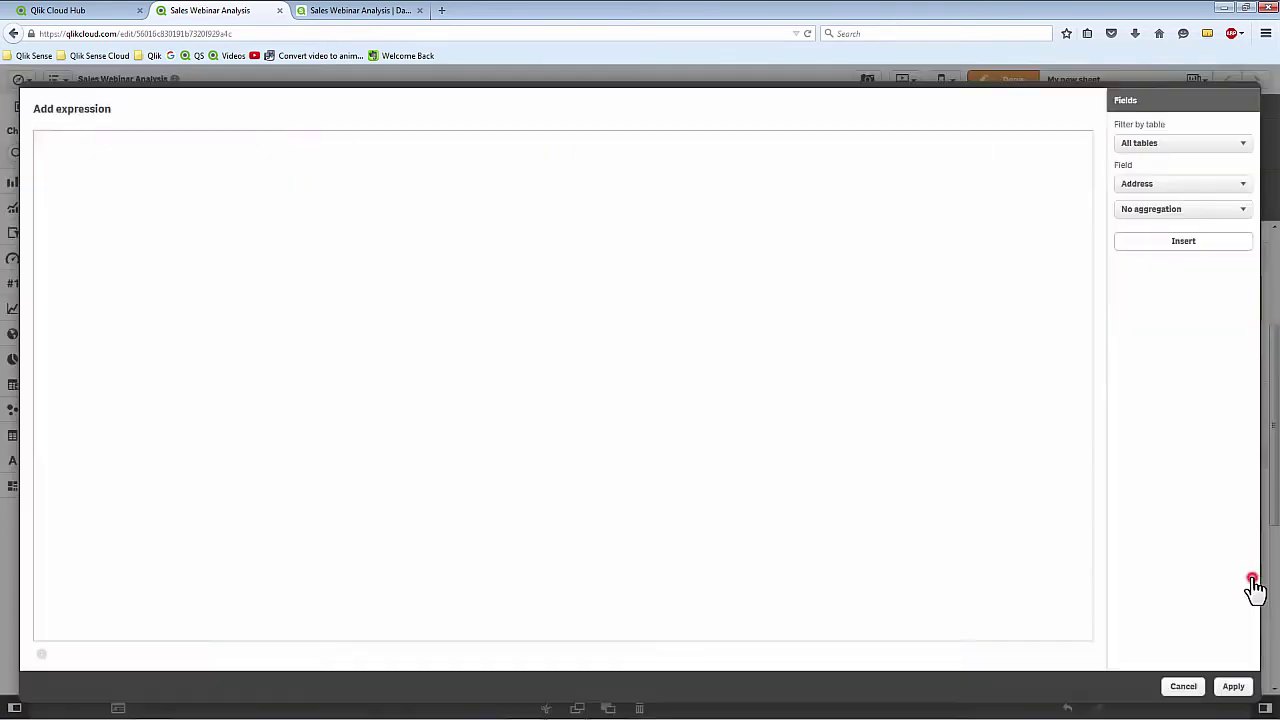
click(1157, 222)
click(1152, 252)
click(1150, 185)
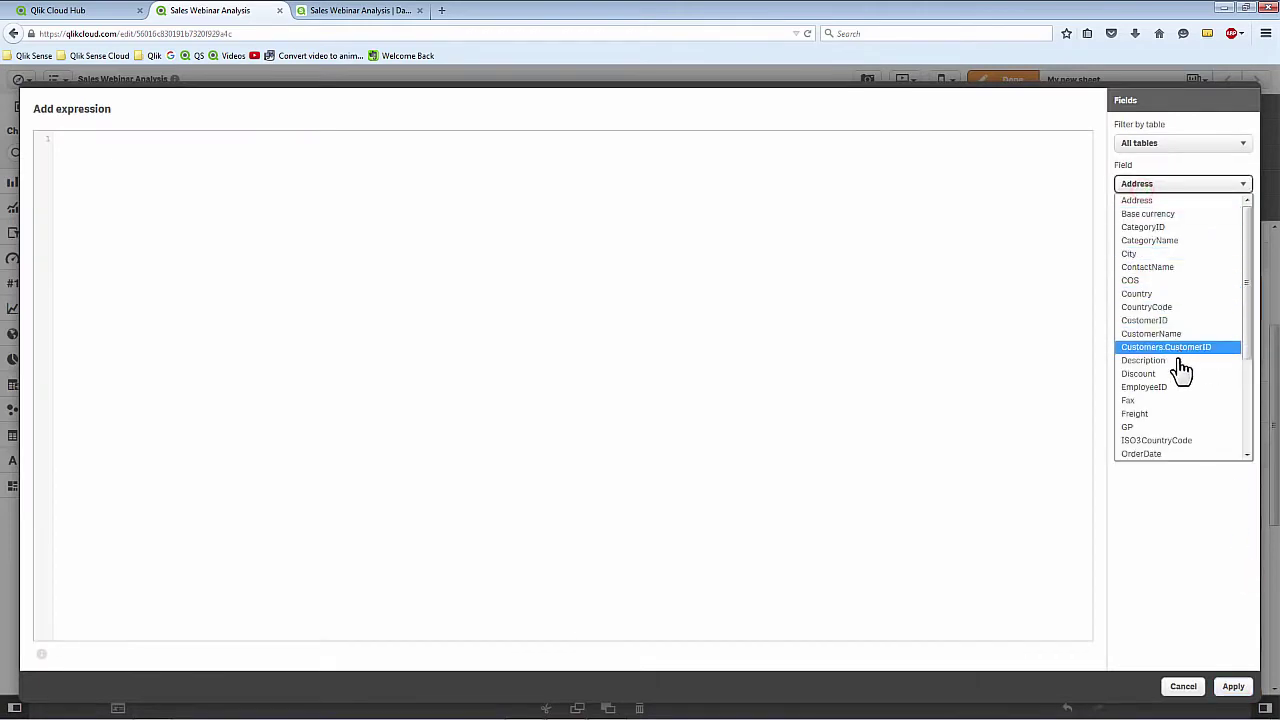
scroll(1183, 373, down, 2)
click(1180, 399)
click(1185, 246)
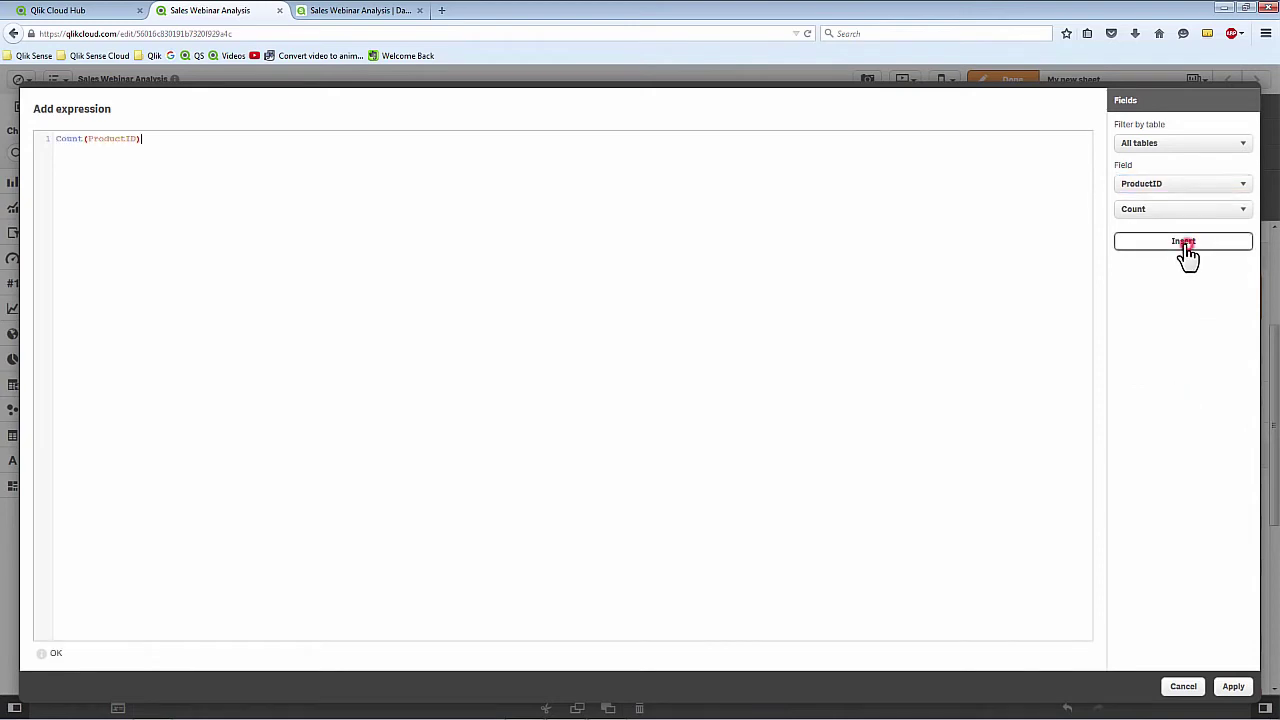
click(1233, 686)
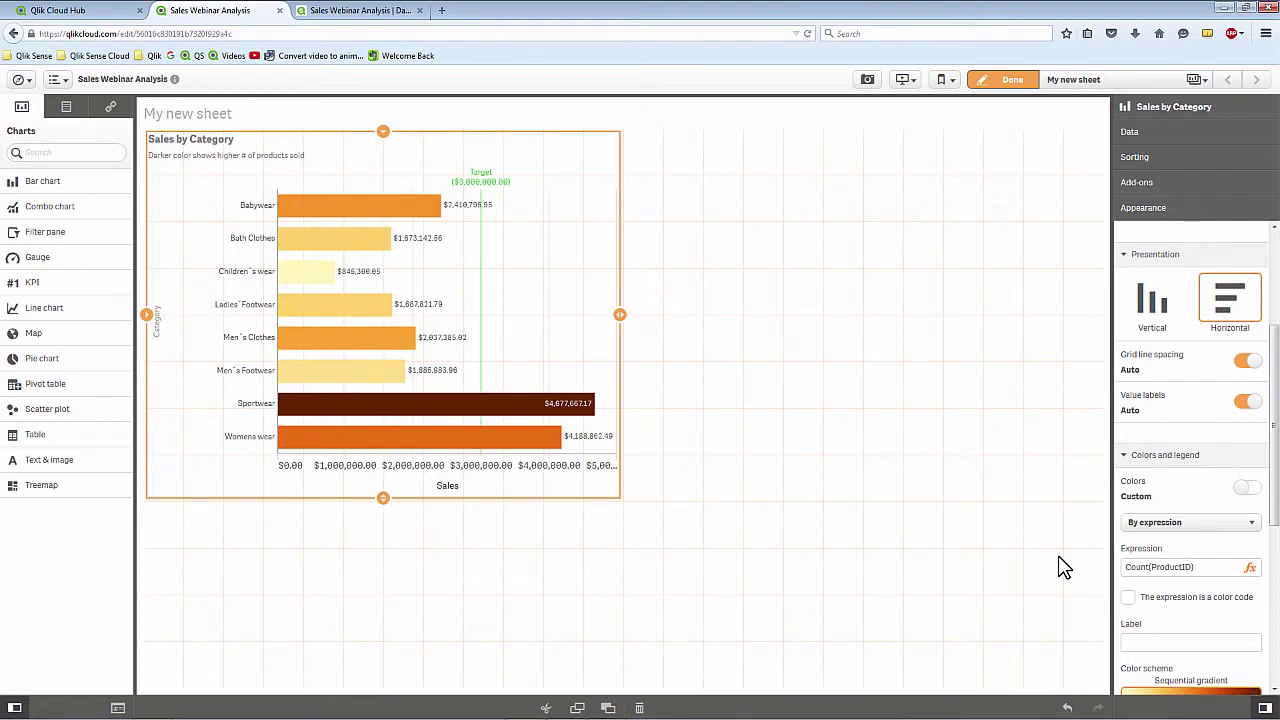
click(1167, 642)
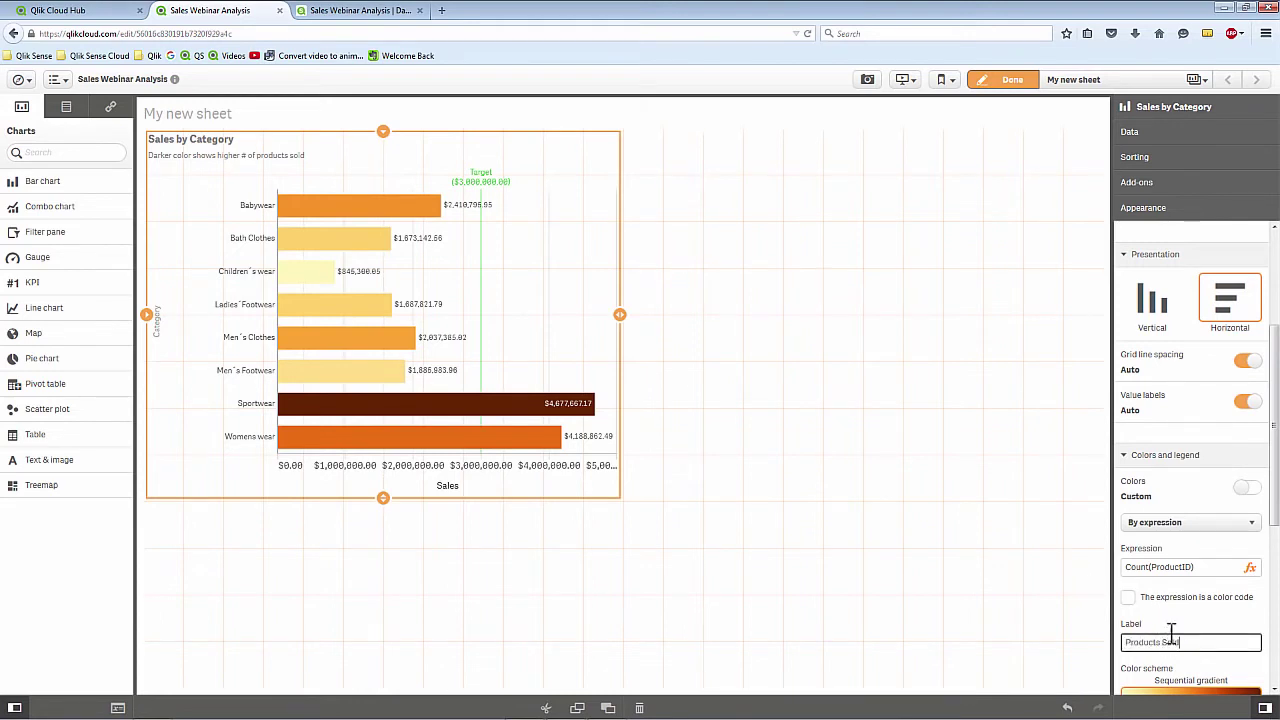
Step: Switch the bar coloring back and forth between By measure and By expression to compare the shading, ending on By expression
click(1180, 522)
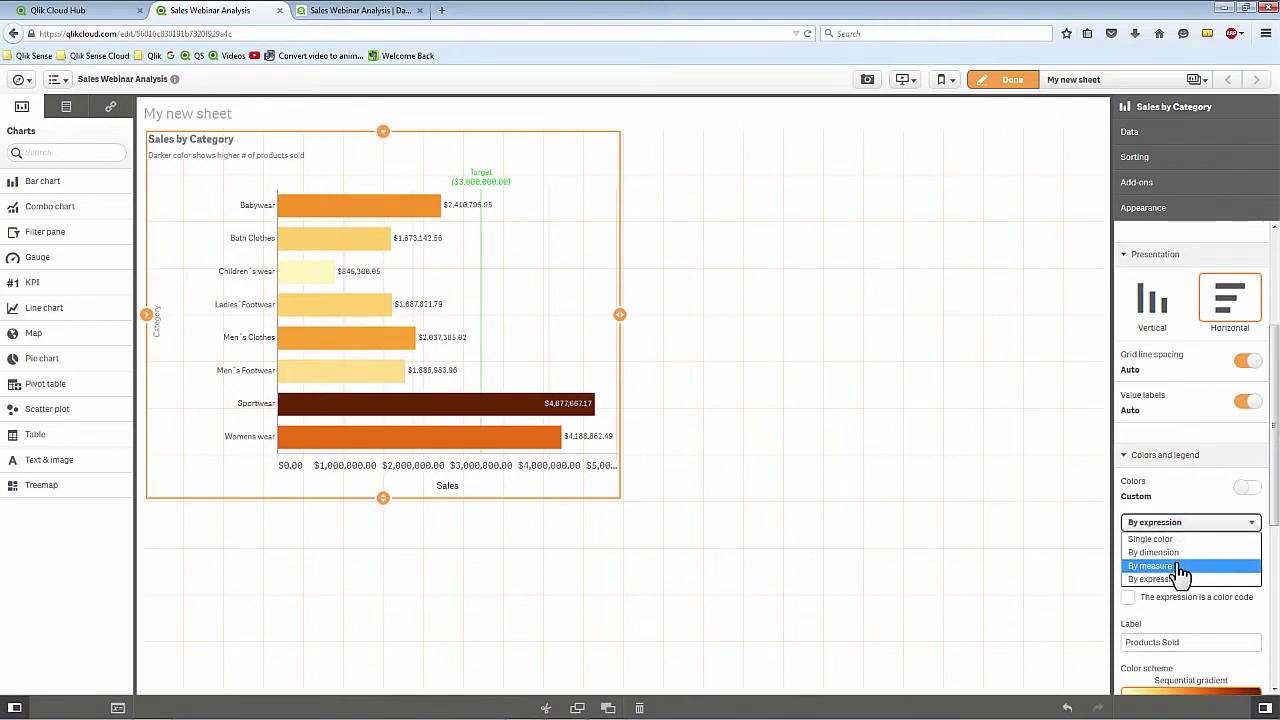
click(1179, 563)
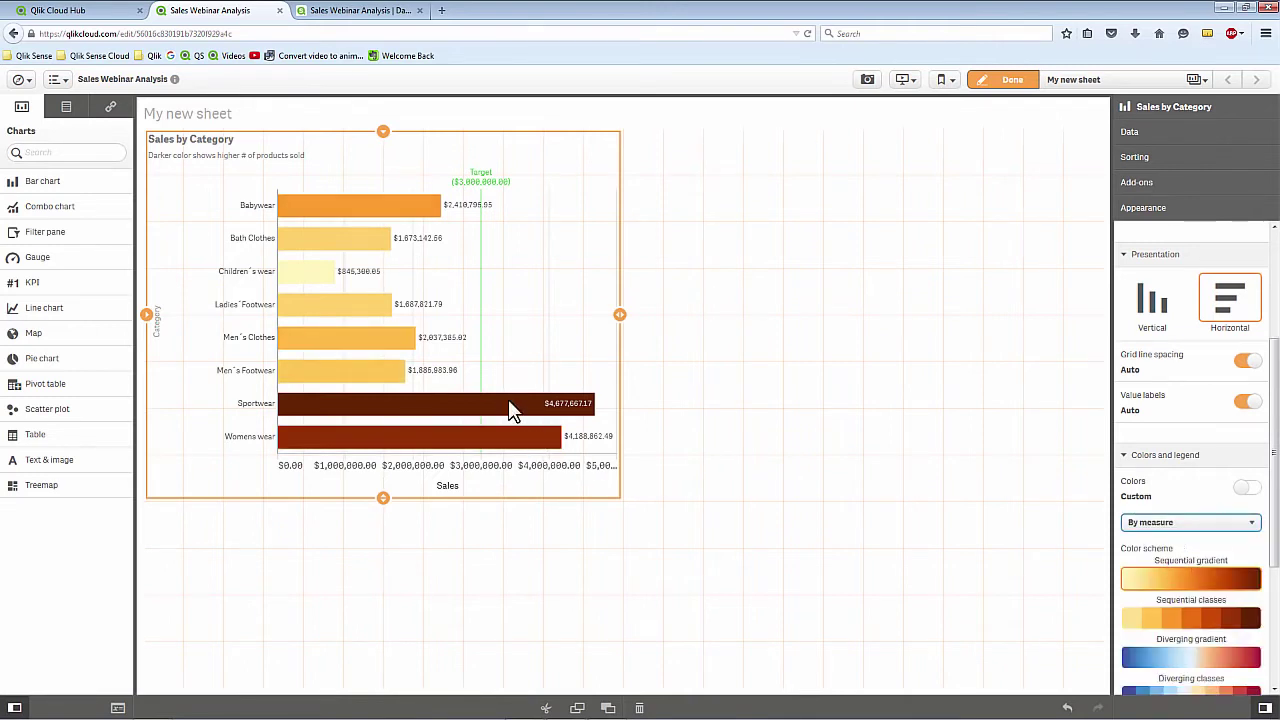
click(1155, 527)
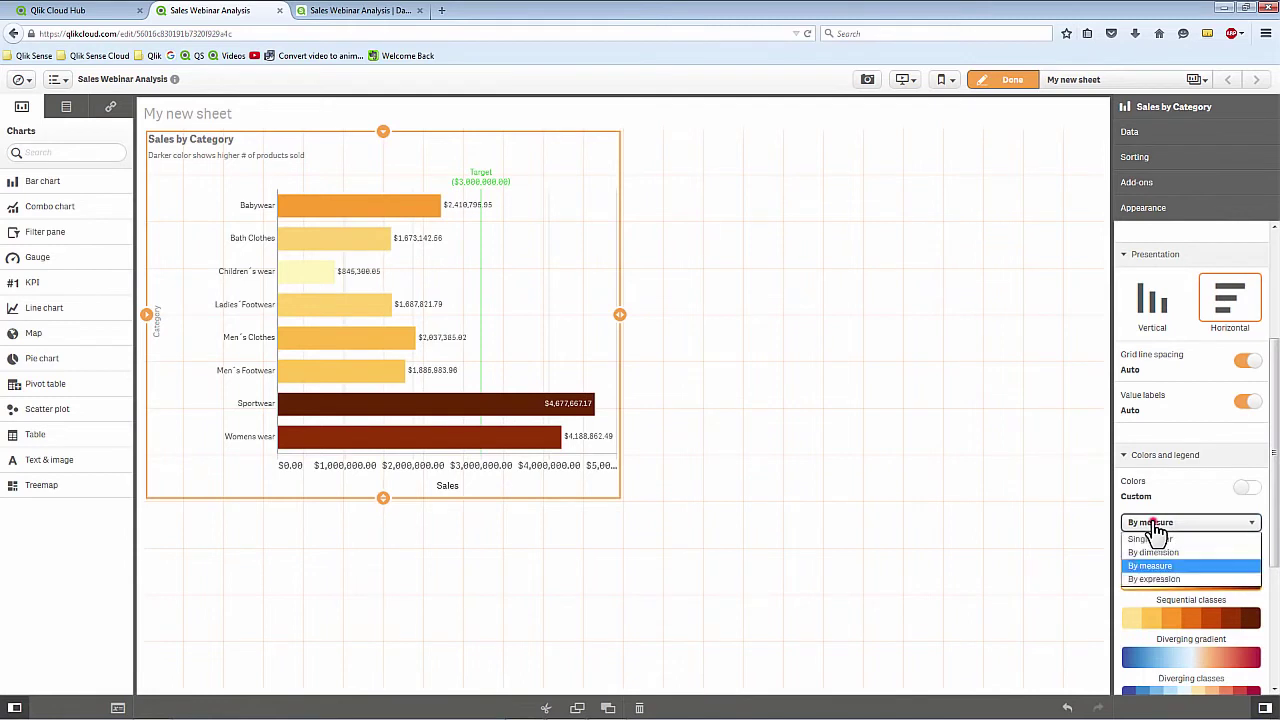
click(1160, 578)
click(1155, 527)
click(1158, 566)
click(1160, 522)
click(1170, 580)
Step: Apply the Diverging gradient color scheme to the bars and shorten the Sales by Category chart by one grid row
drag(1273, 503, 1275, 700)
click(1193, 445)
drag(383, 497, 375, 452)
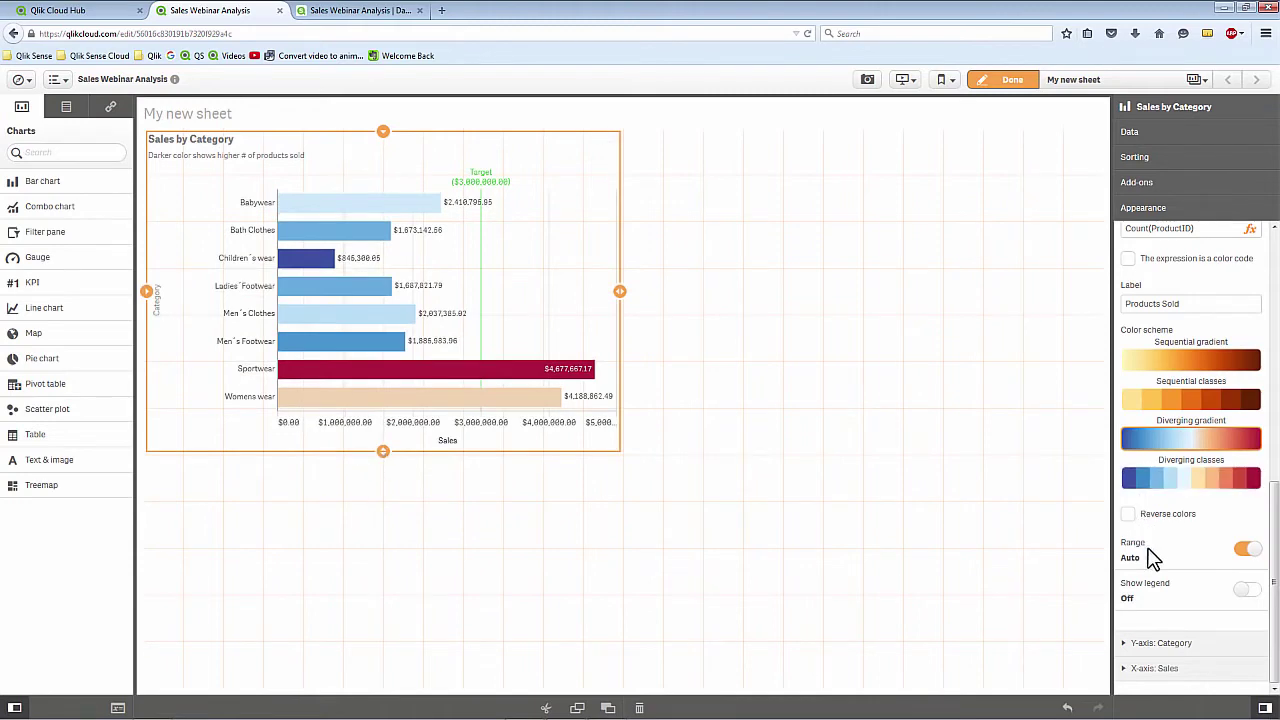
Step: Turn on the chart's legend, expand its Y-axis and X-axis settings, and deselect the chart
click(1248, 589)
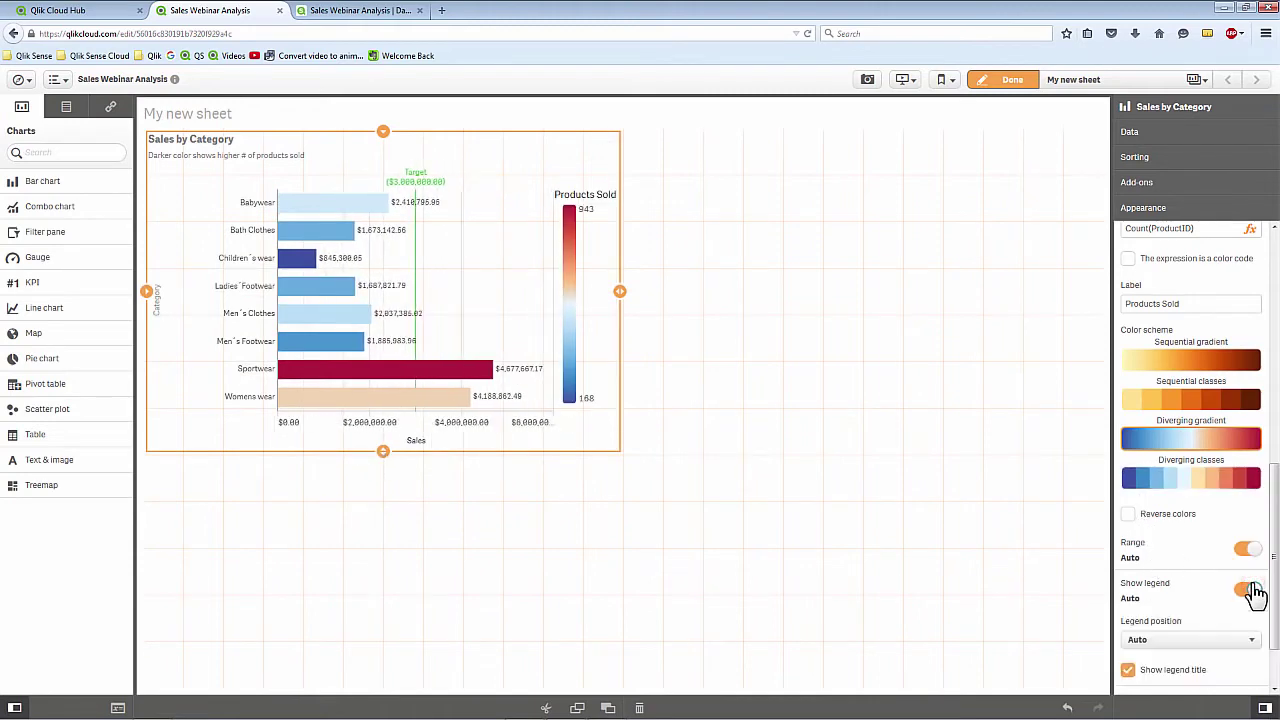
click(1198, 644)
click(1194, 668)
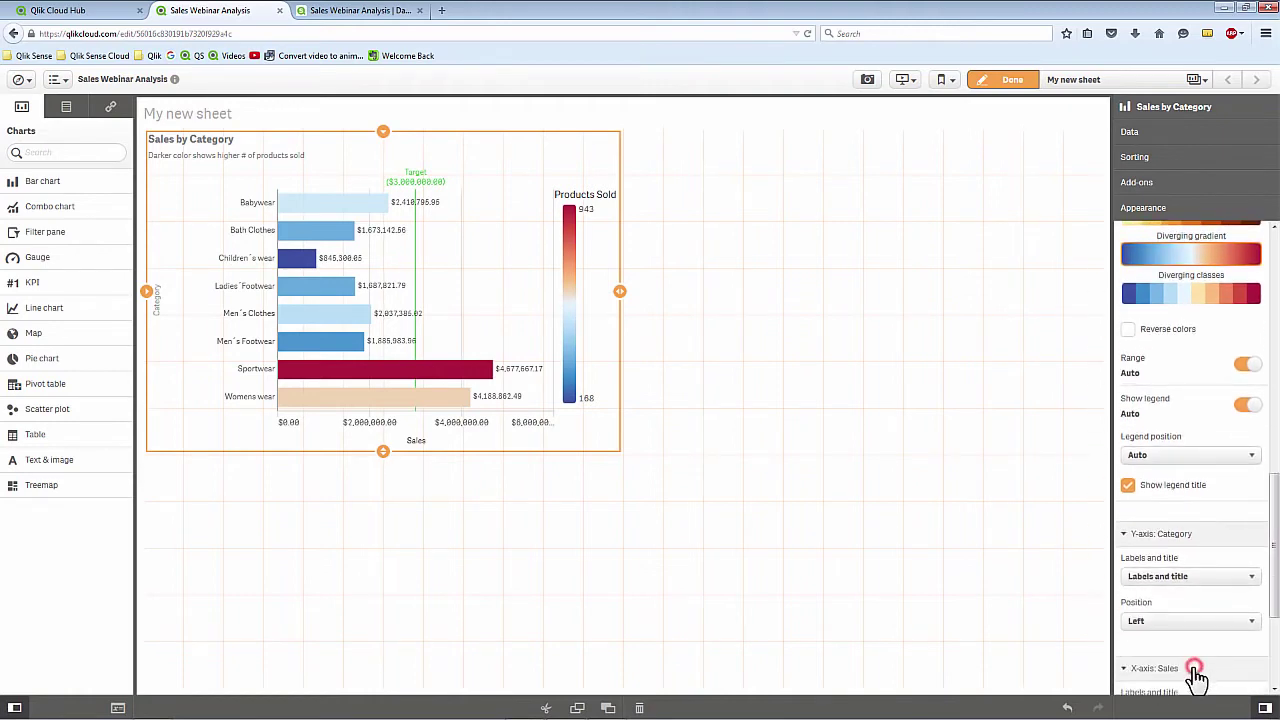
click(834, 340)
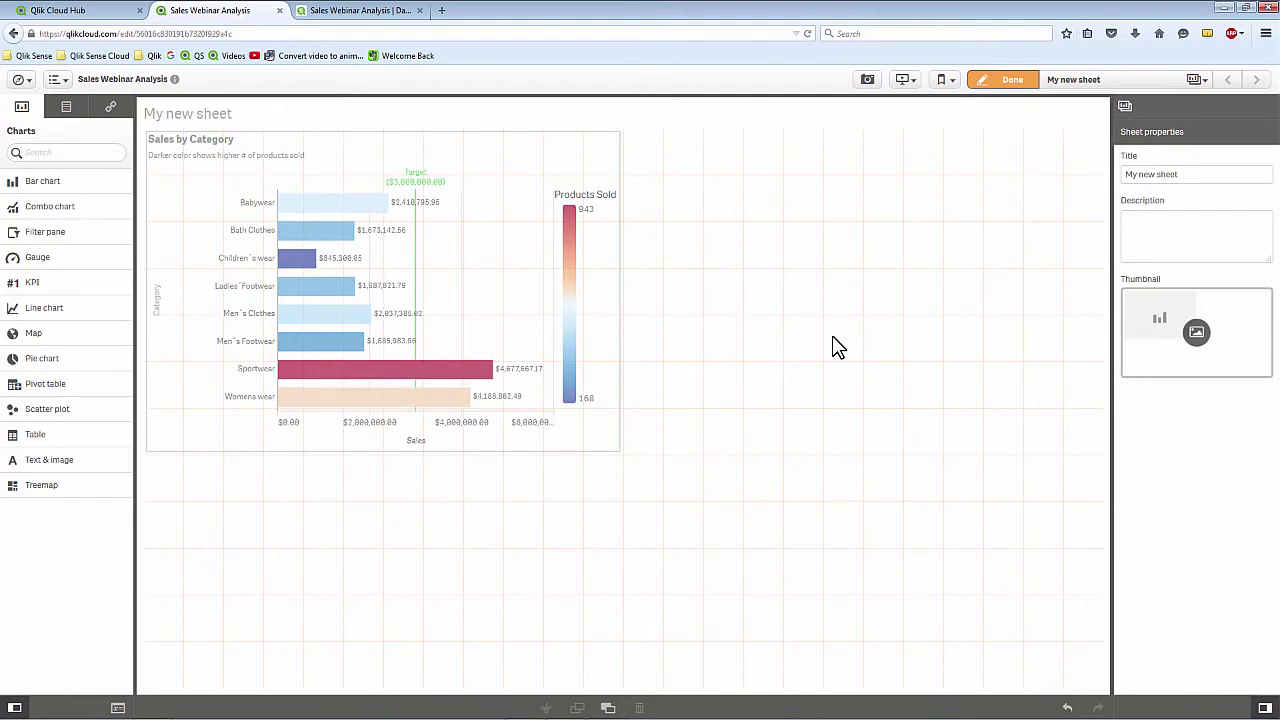
Step: Save the Sales by Category chart as a master visualization
click(524, 277)
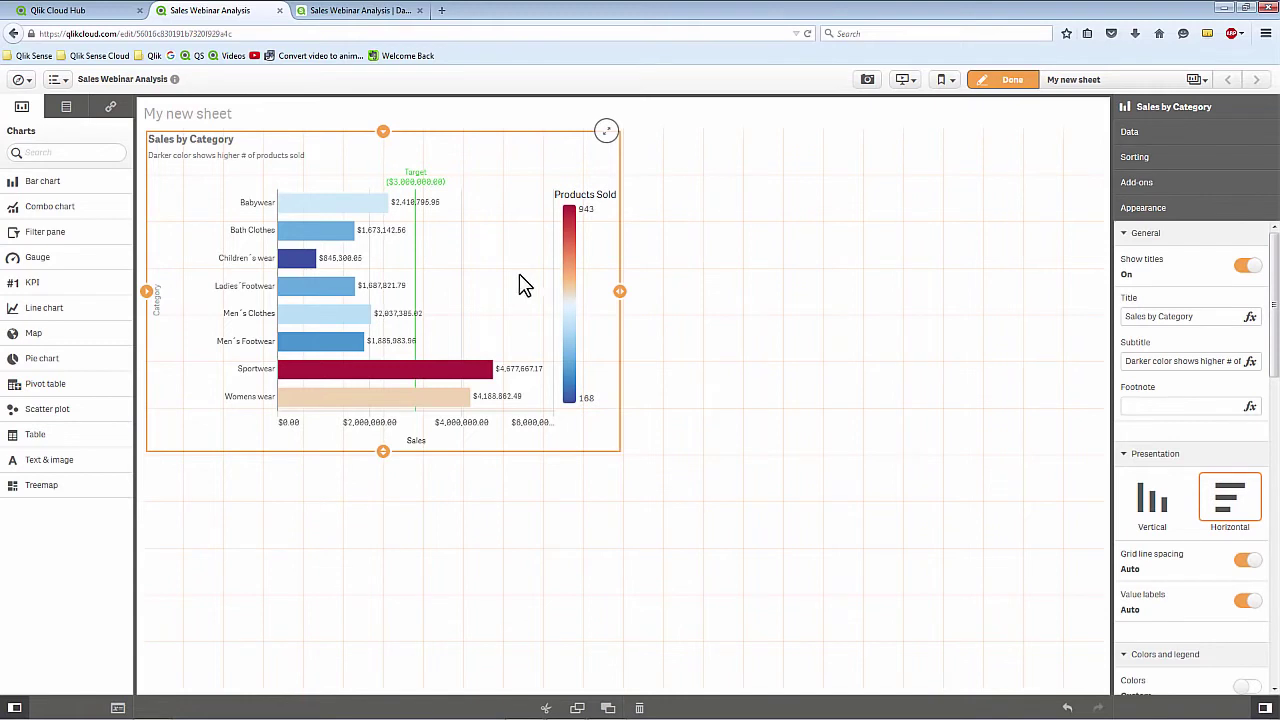
click(112, 109)
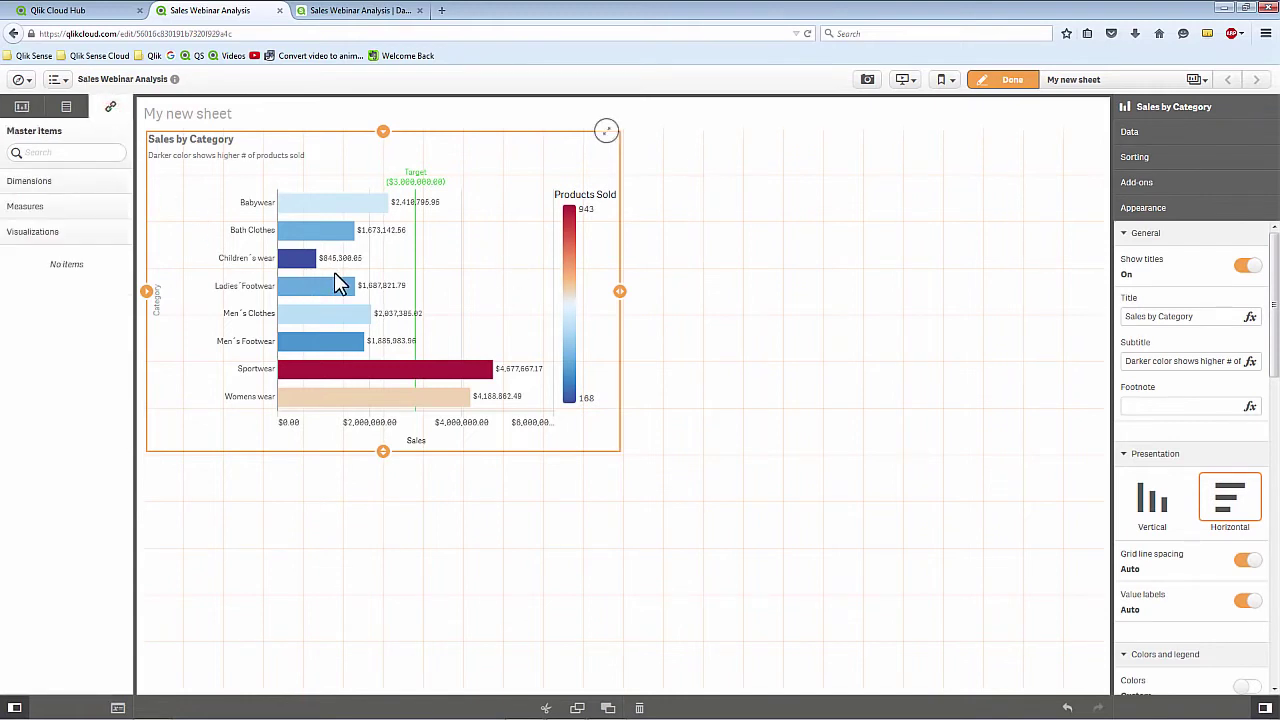
drag(386, 282, 66, 398)
click(749, 521)
Step: Place the Sales by Category master visualization beside the original chart and delete that linked copy
drag(47, 273, 946, 503)
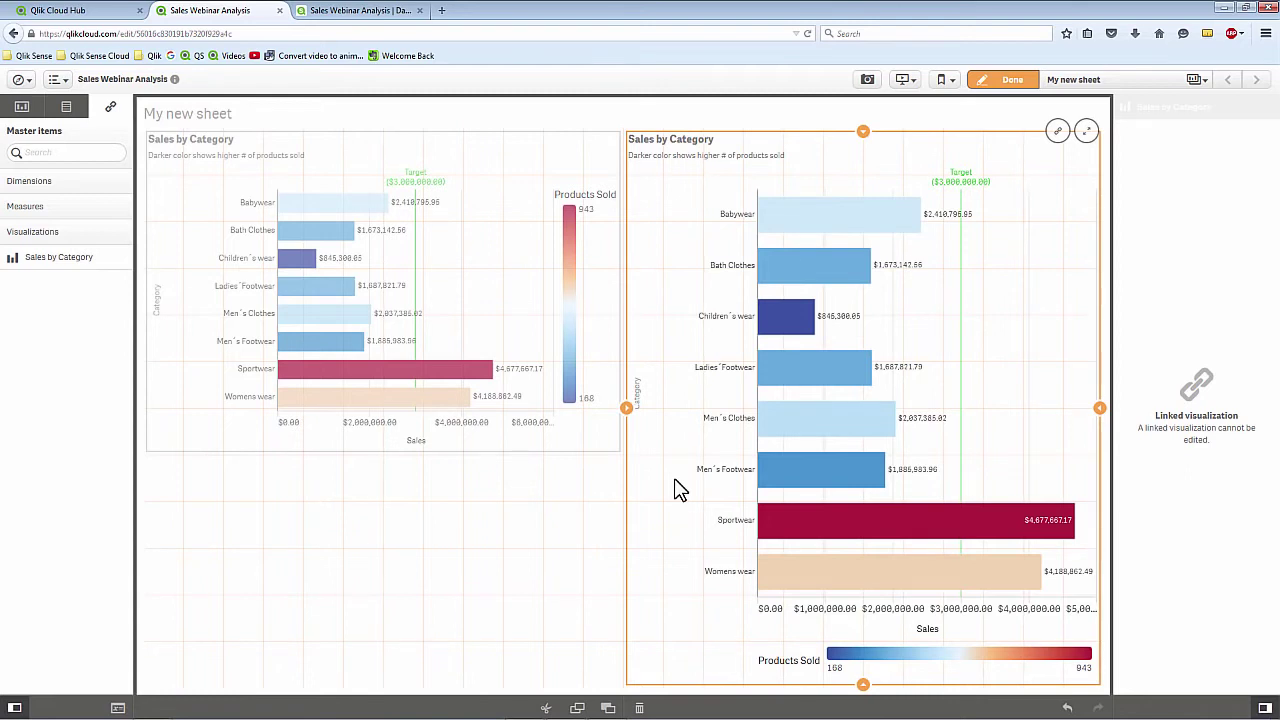
right_click(706, 457)
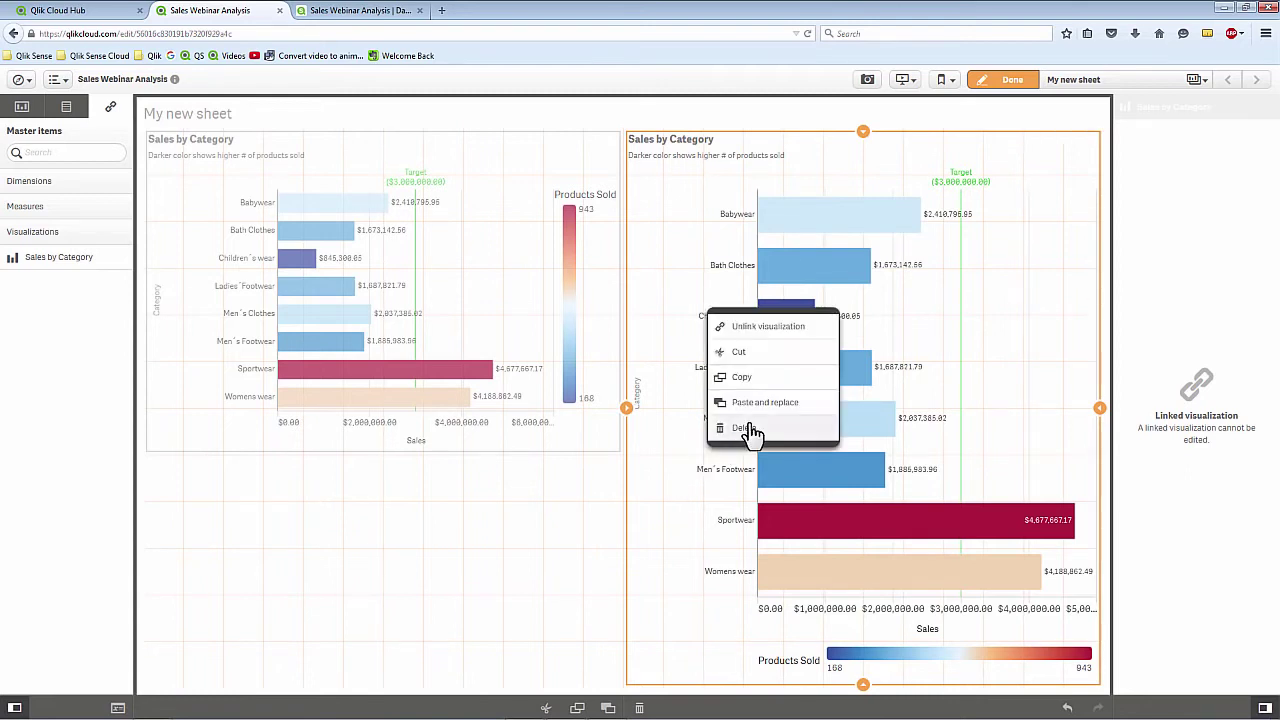
click(750, 423)
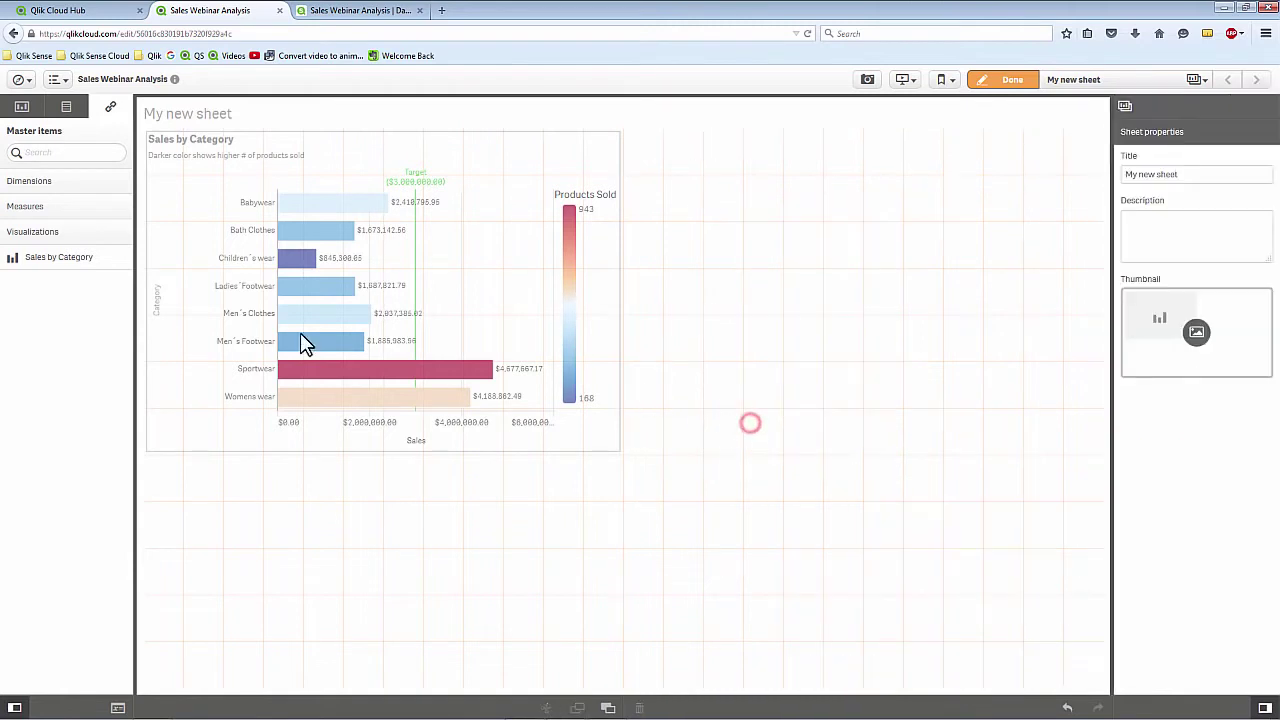
Step: Add a KPI object beside the Sales by Category chart with Sum(Sales) as its measure
click(64, 110)
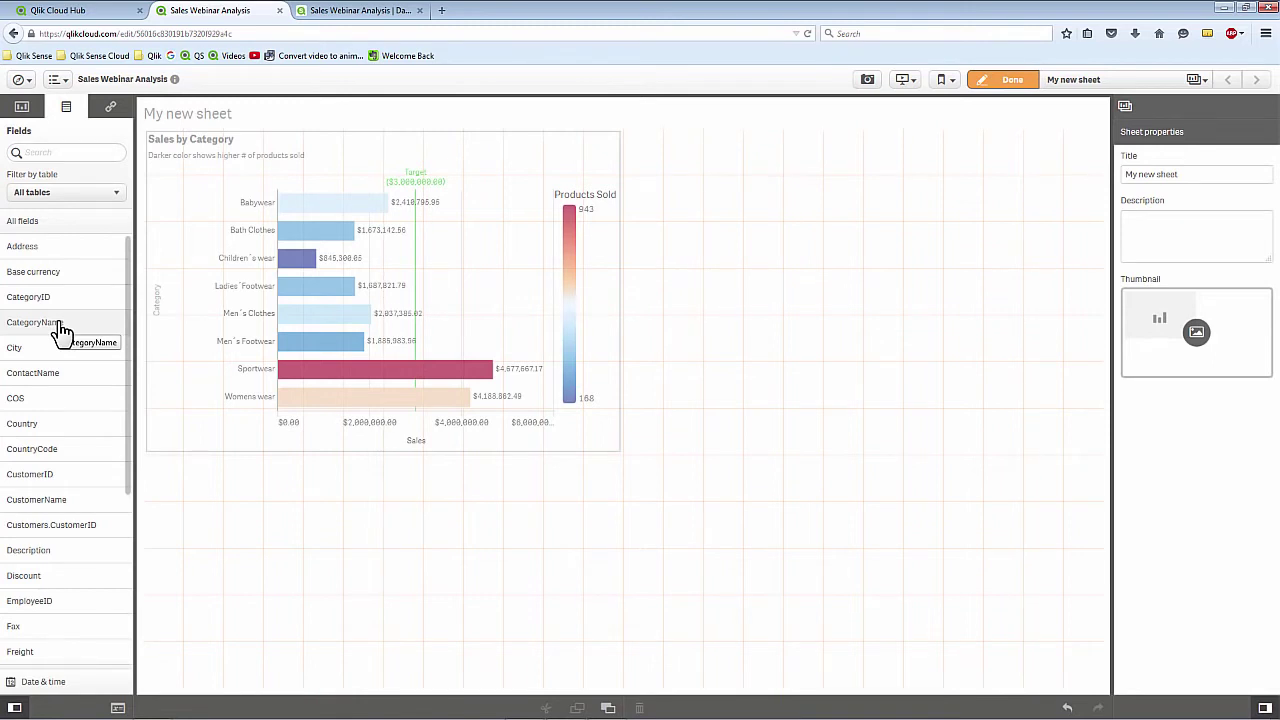
click(22, 106)
drag(36, 284, 905, 298)
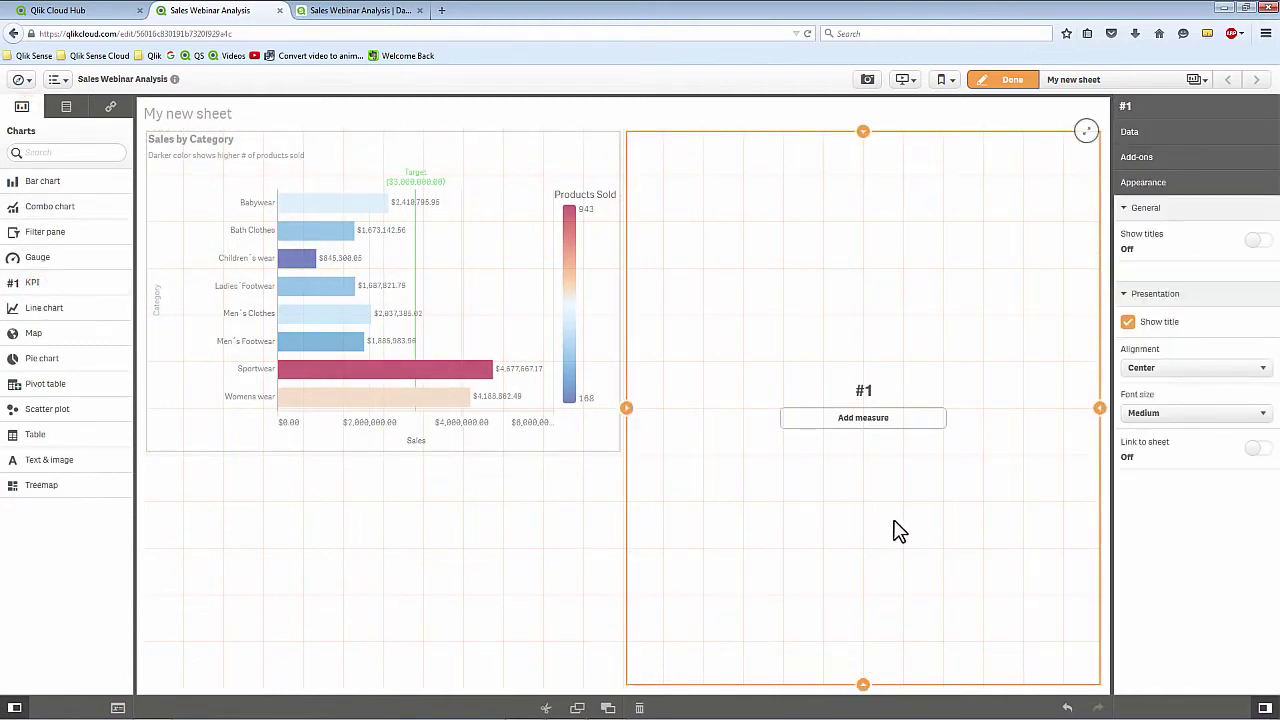
click(876, 420)
text(sal)
click(993, 404)
click(991, 402)
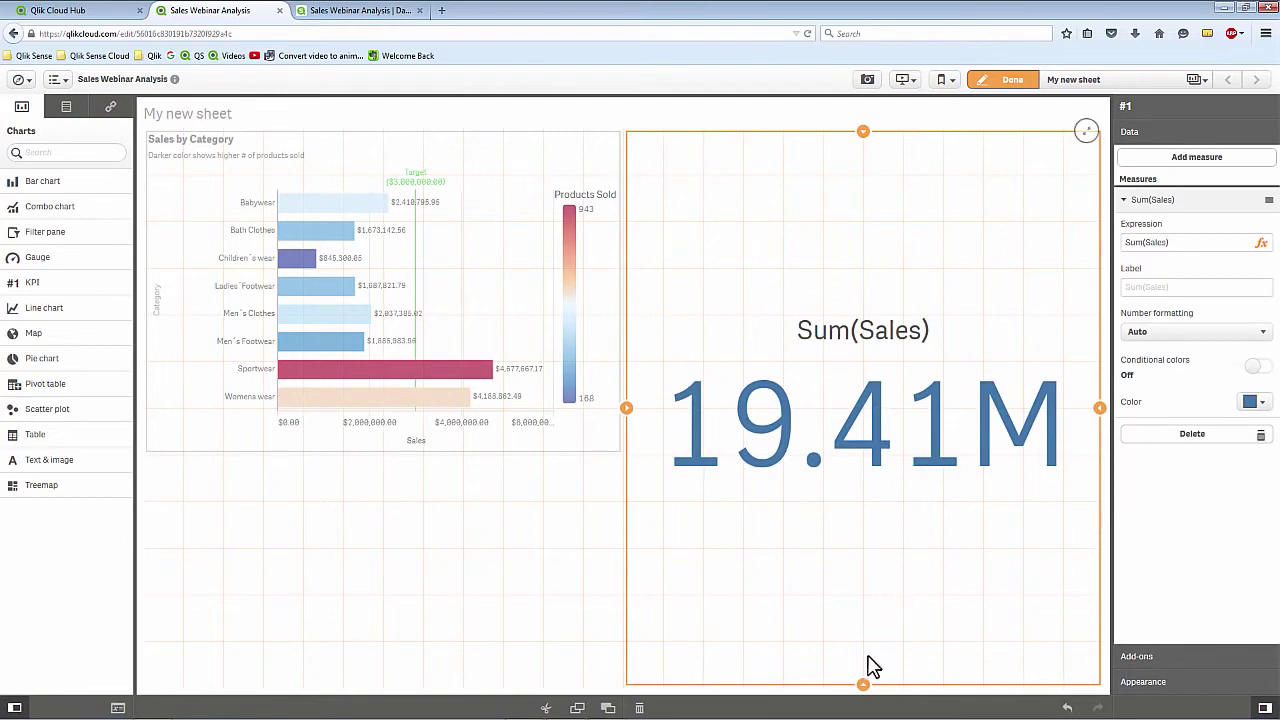
Step: Shorten the KPI to match the bar chart's height and finish editing the sheet
drag(863, 683, 823, 470)
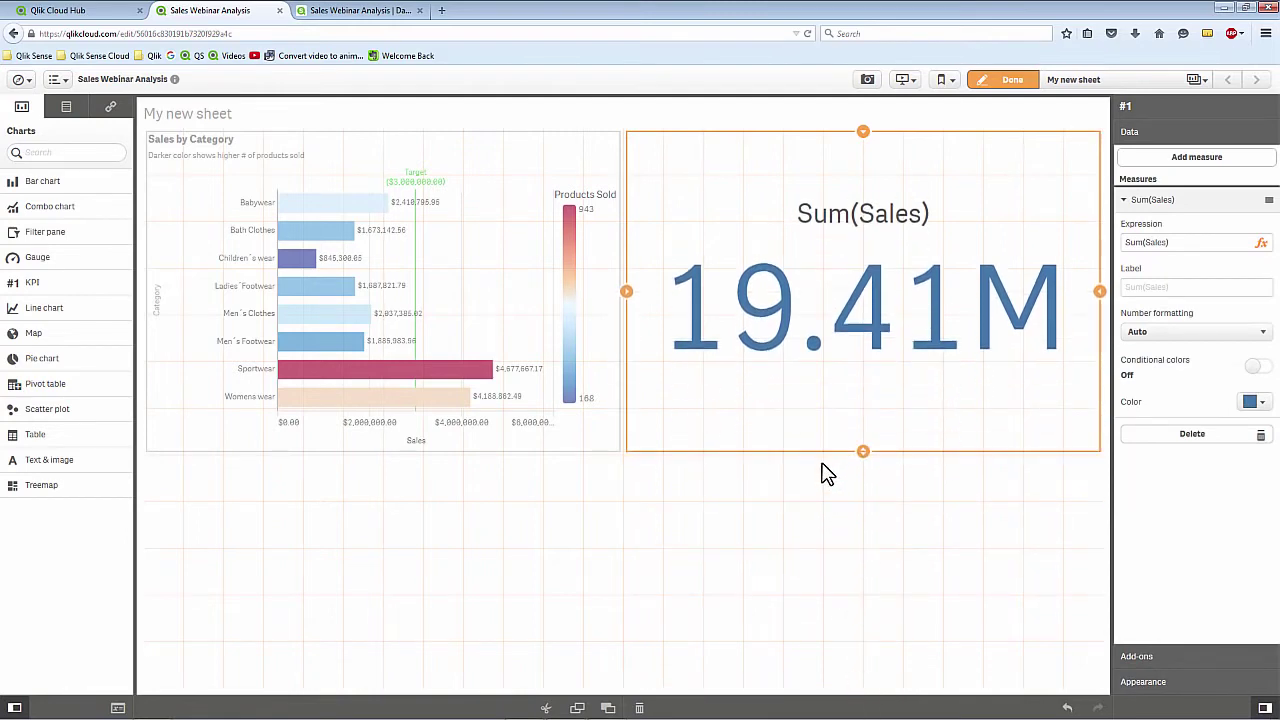
click(988, 88)
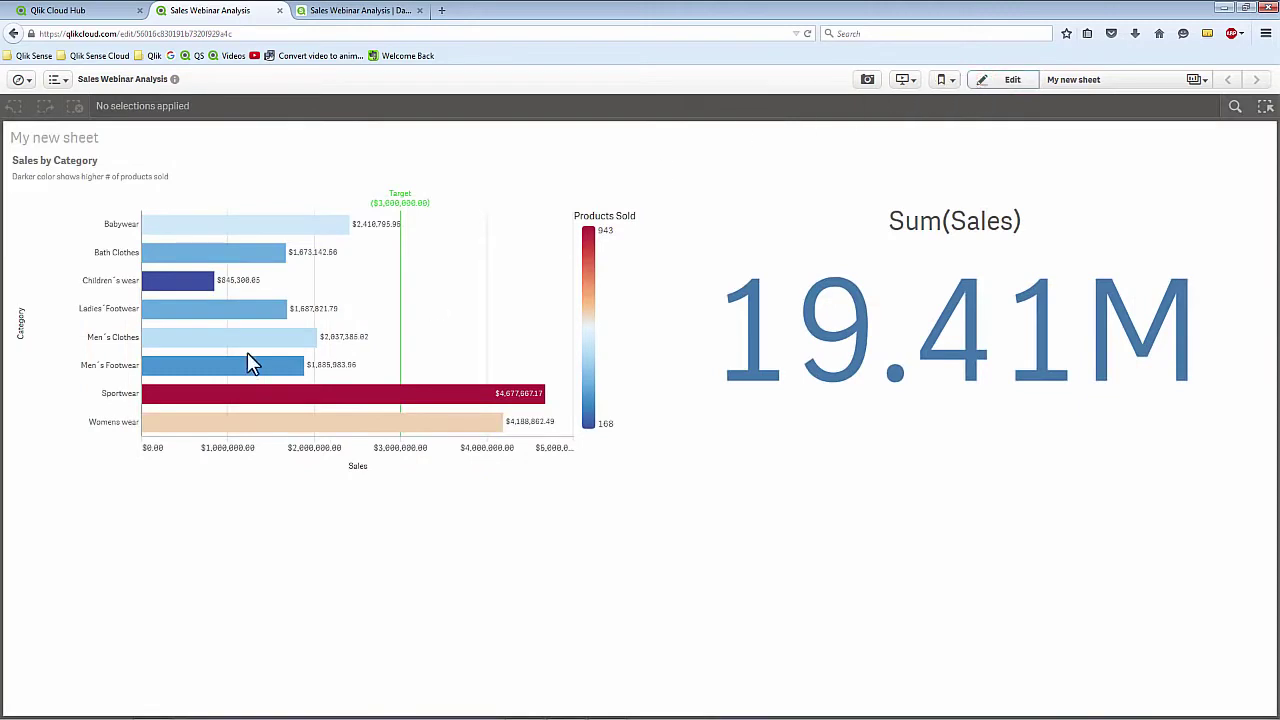
Step: Select the categories from Babywear to Men's Clothes along the chart's axis and deselect bars until only Babywear remains
mouse_move(259, 355)
mouse_move(130, 278)
mouse_down()
mouse_move(120, 371)
mouse_move(125, 296)
mouse_up()
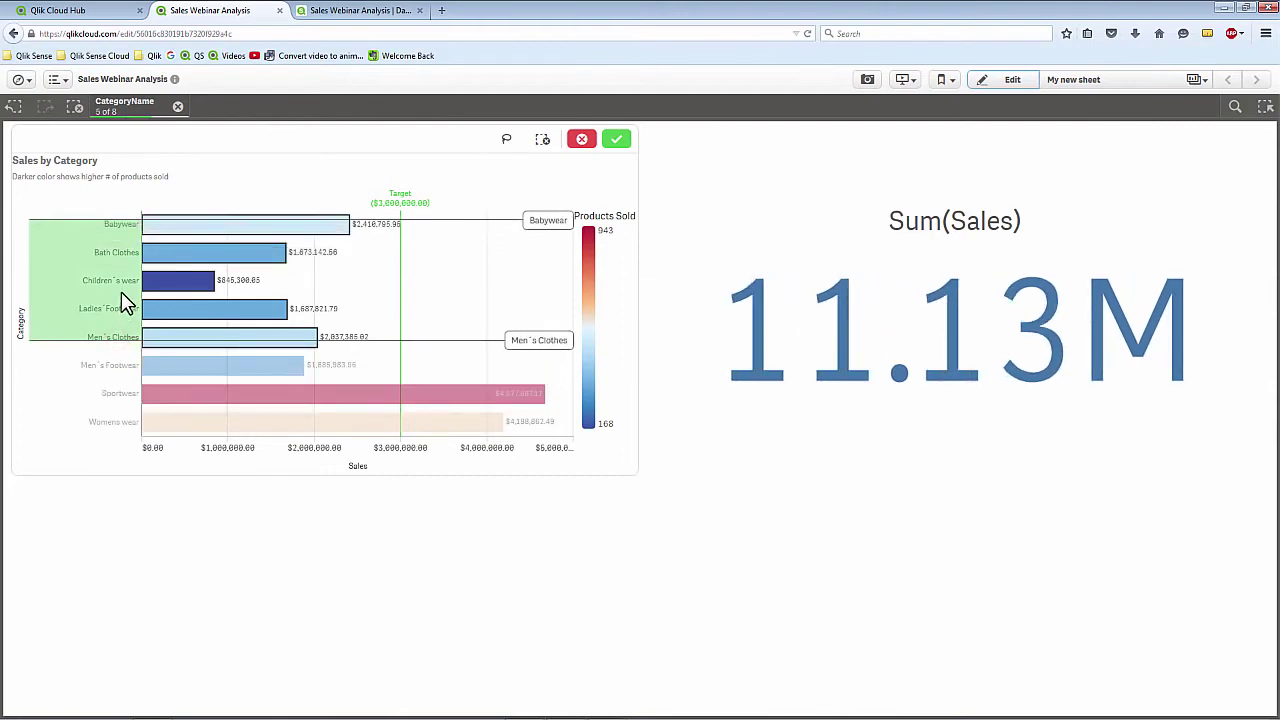
click(177, 280)
click(172, 310)
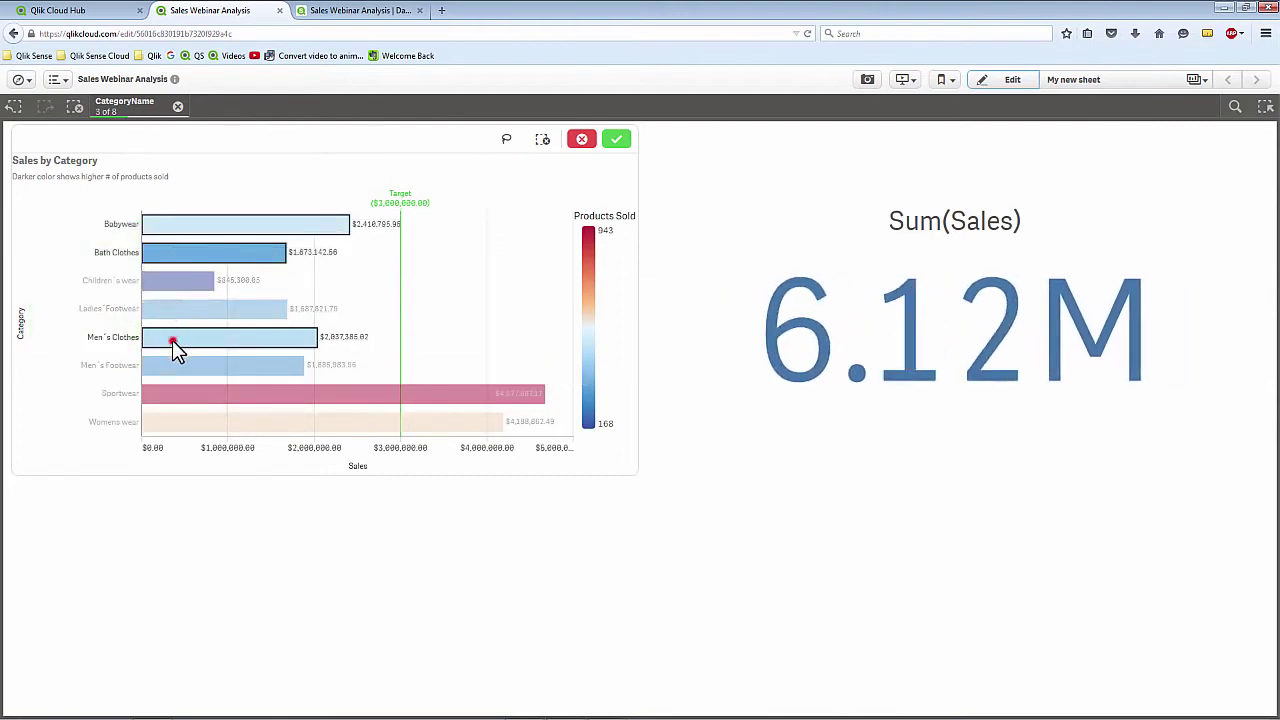
click(172, 338)
click(171, 260)
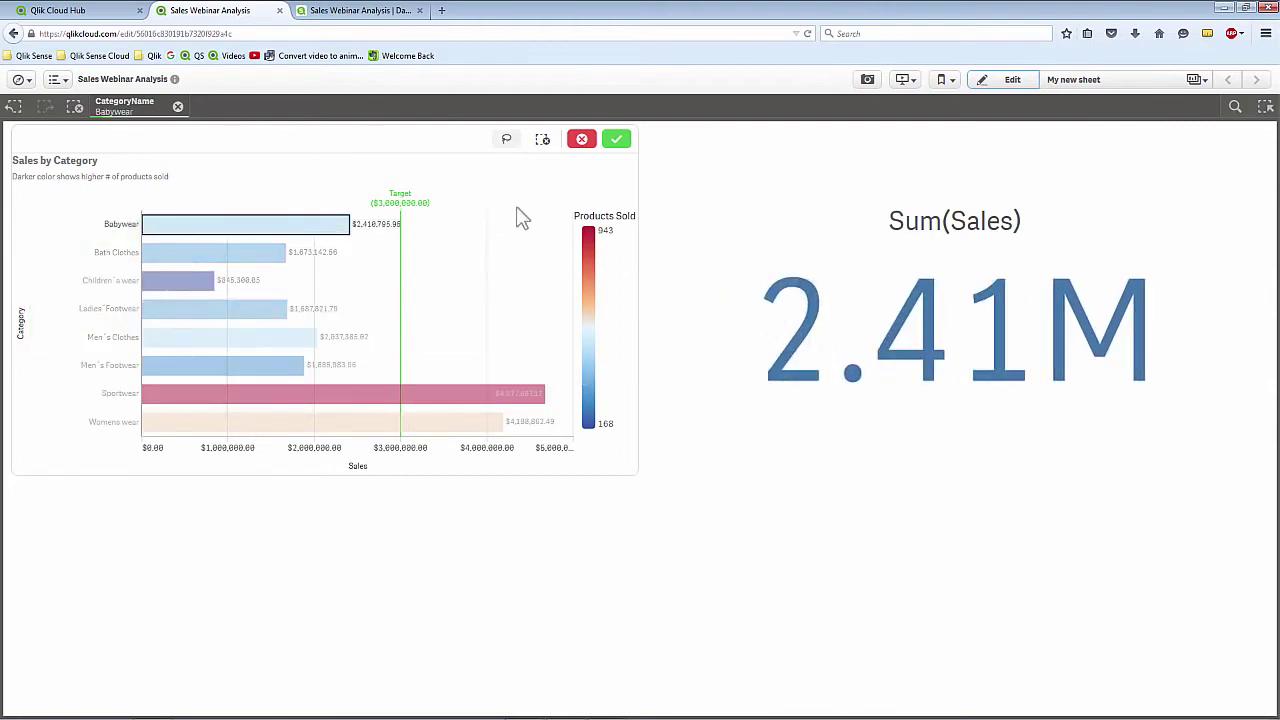
Step: Lasso further bars from Ladies' Footwear to Womens wear, view the CategoryName selection list, and clear the selection
click(506, 140)
mouse_move(278, 318)
mouse_down()
mouse_move(177, 323)
mouse_move(271, 383)
mouse_move(275, 305)
mouse_up()
click(506, 143)
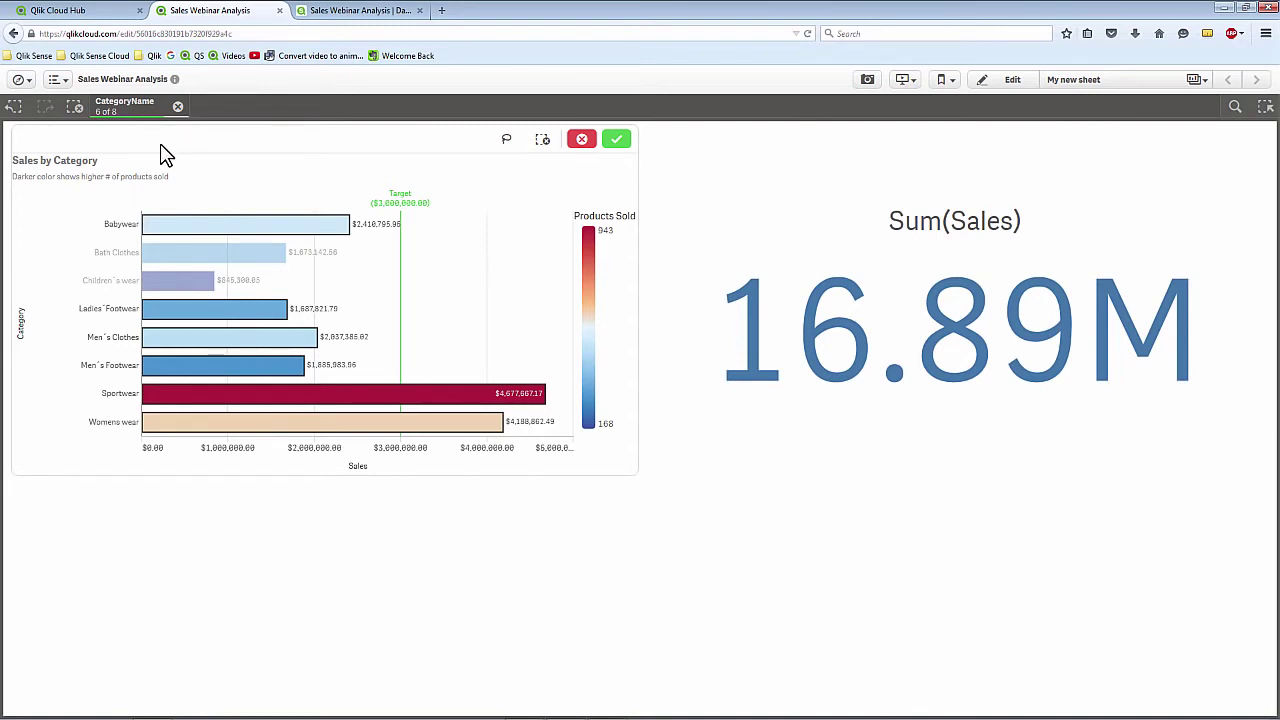
click(135, 112)
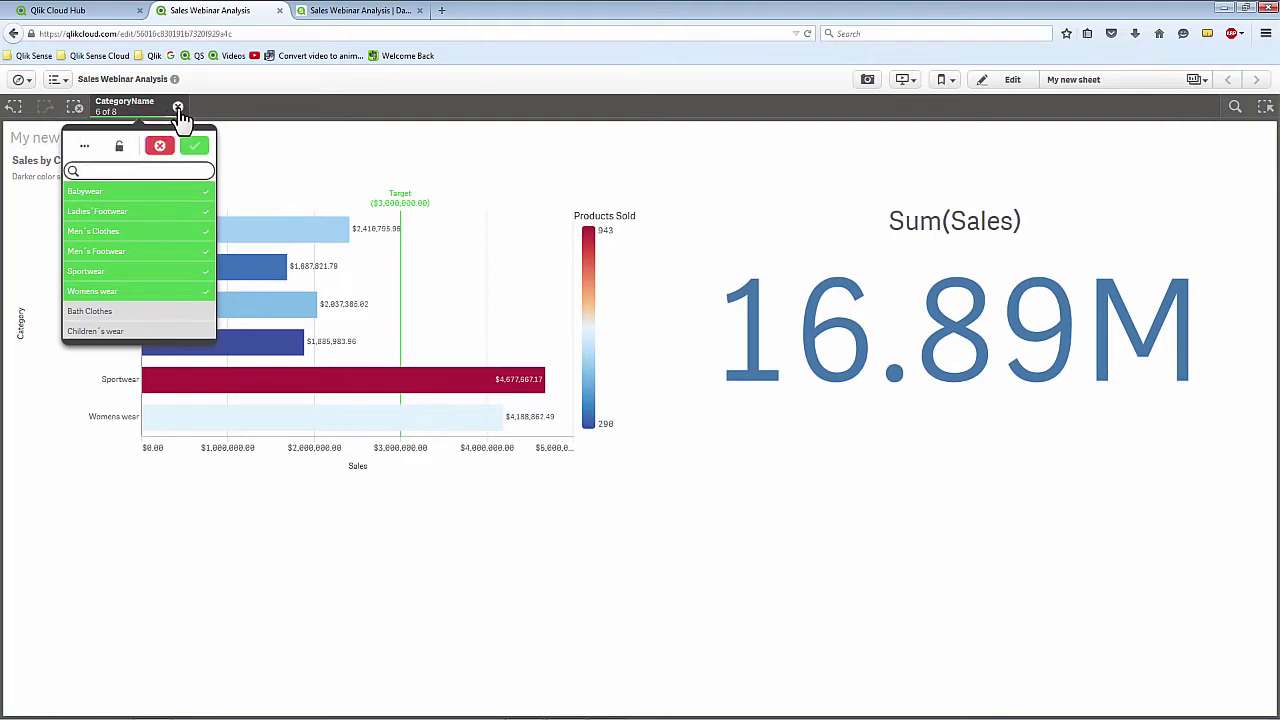
click(178, 106)
Step: Filter the sheet to Bath Clothes from its bar and clear the CategoryName selection
click(149, 254)
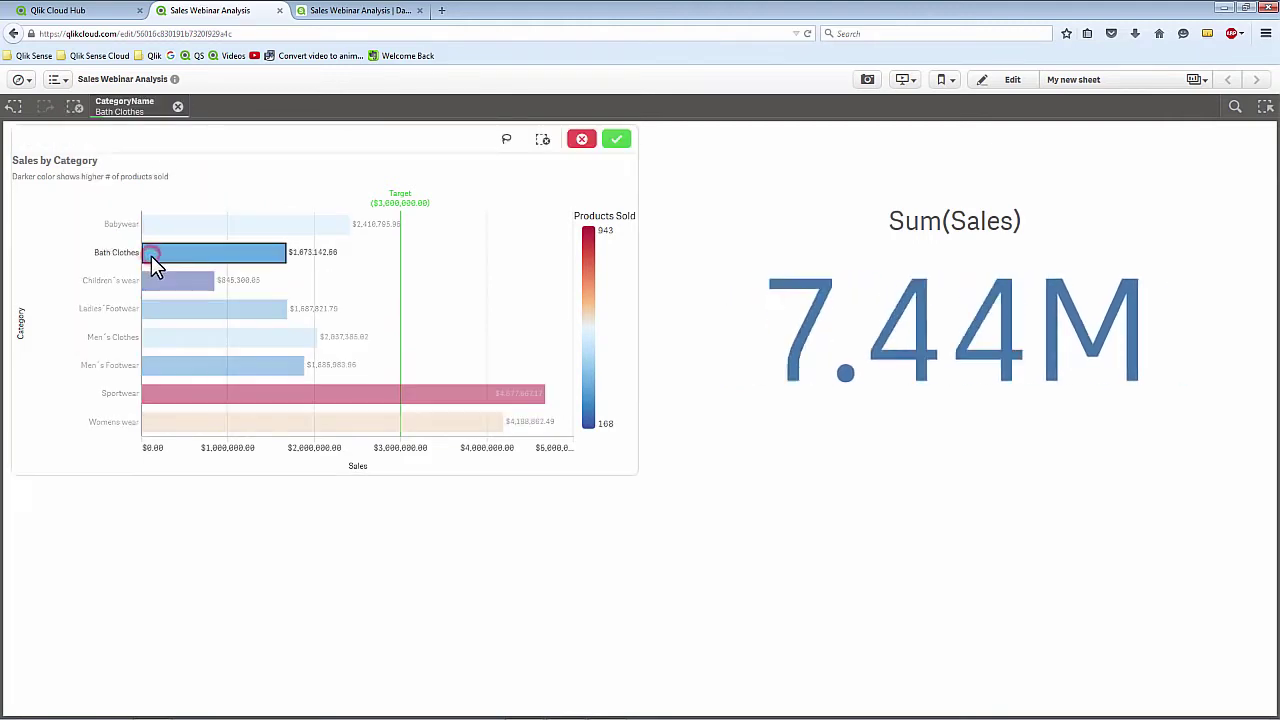
click(169, 323)
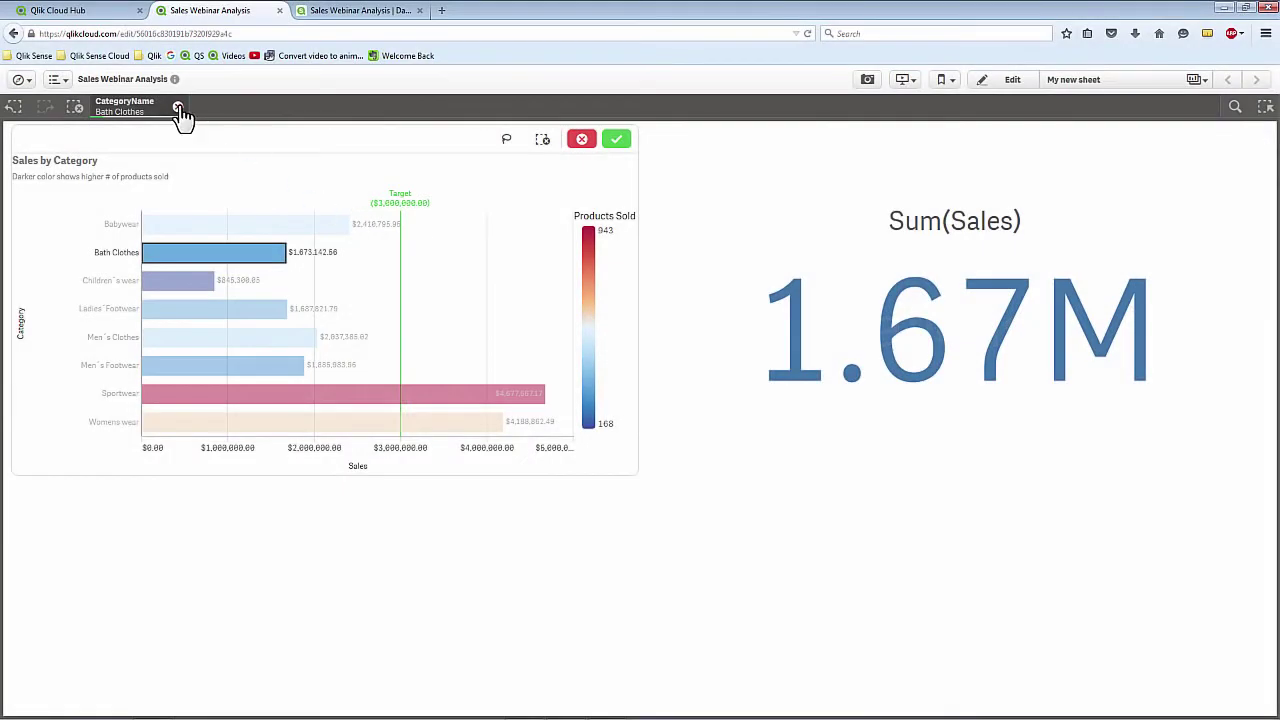
click(178, 108)
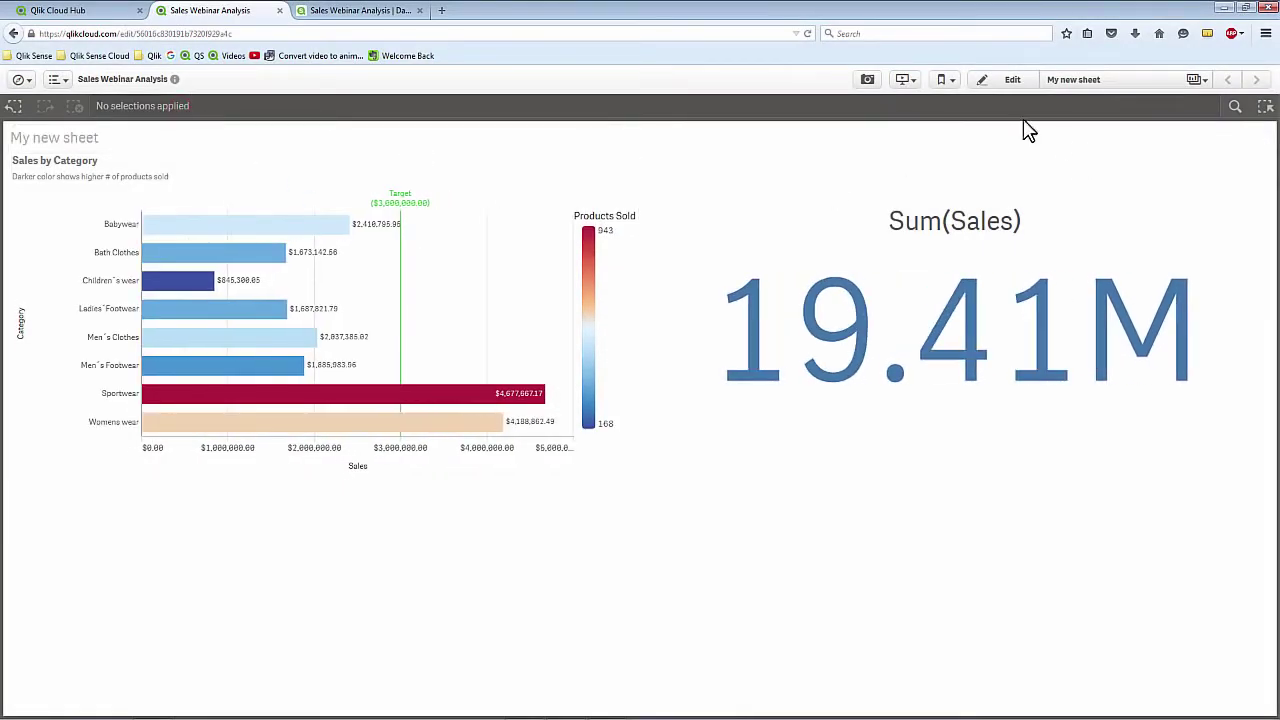
Step: Return the sheet to edit mode and add a narrow Country filter pane below the Sales by Category chart
click(1006, 84)
click(1006, 80)
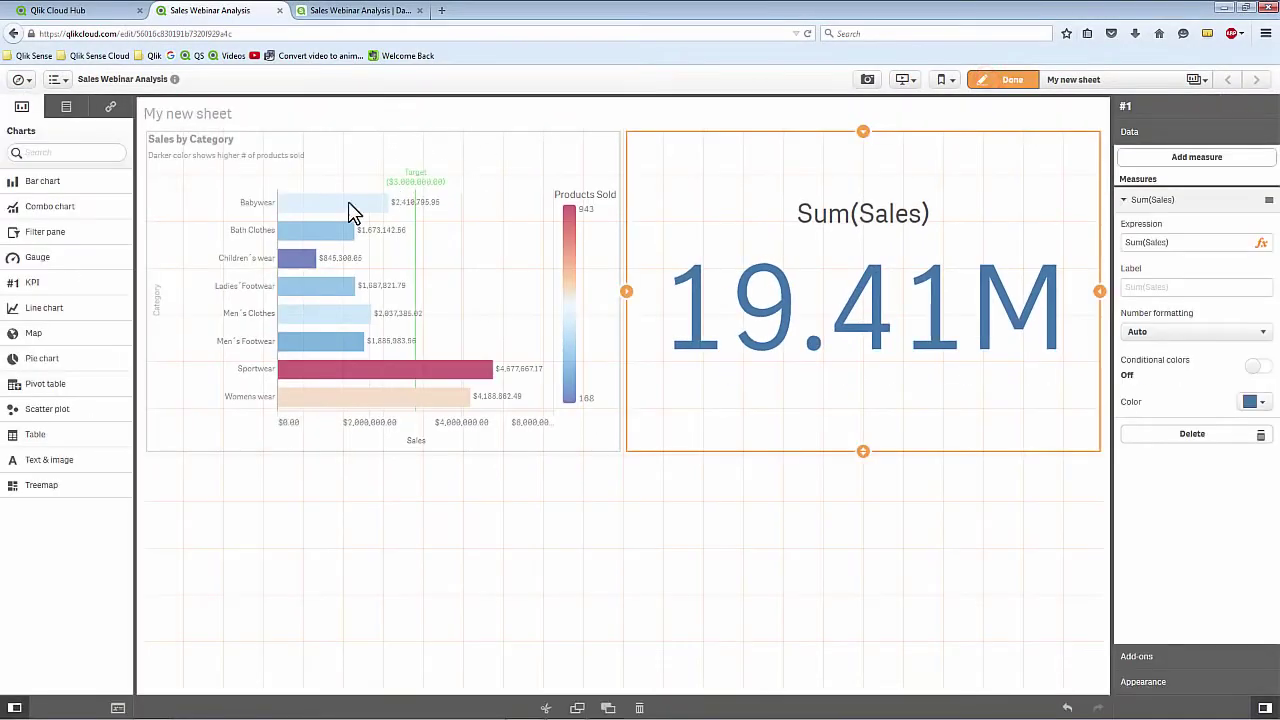
click(64, 107)
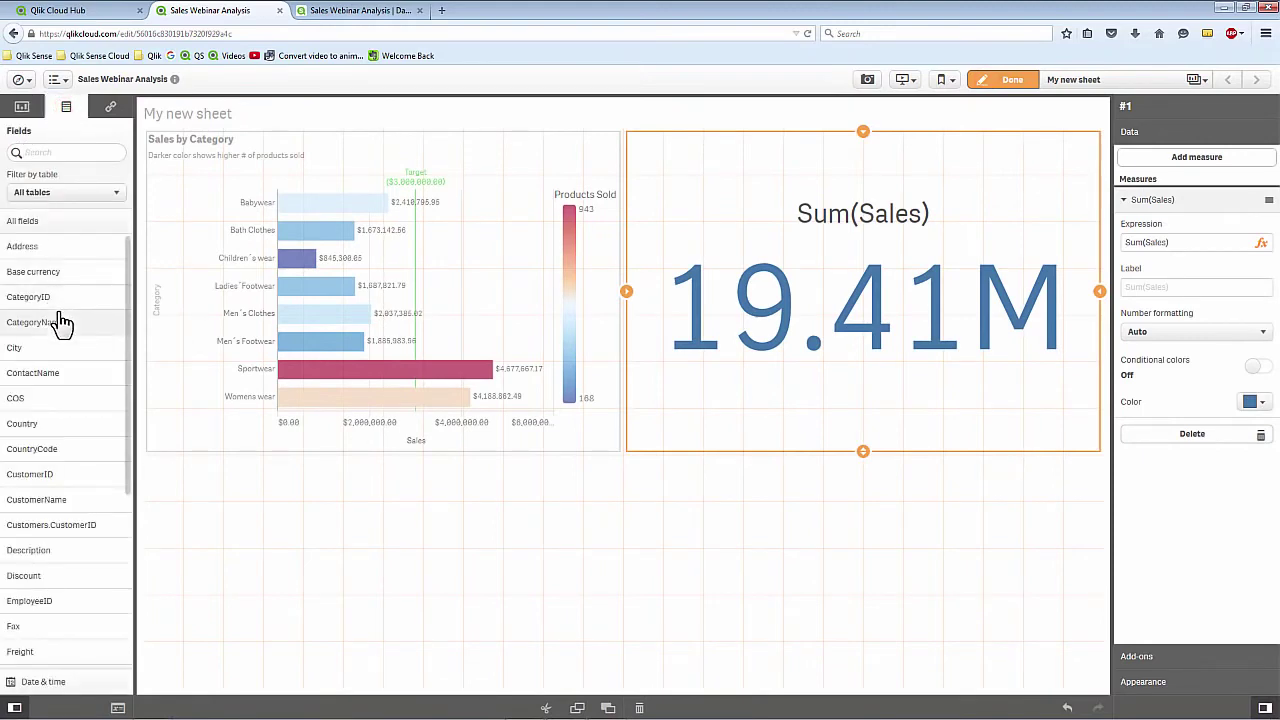
drag(57, 423, 302, 575)
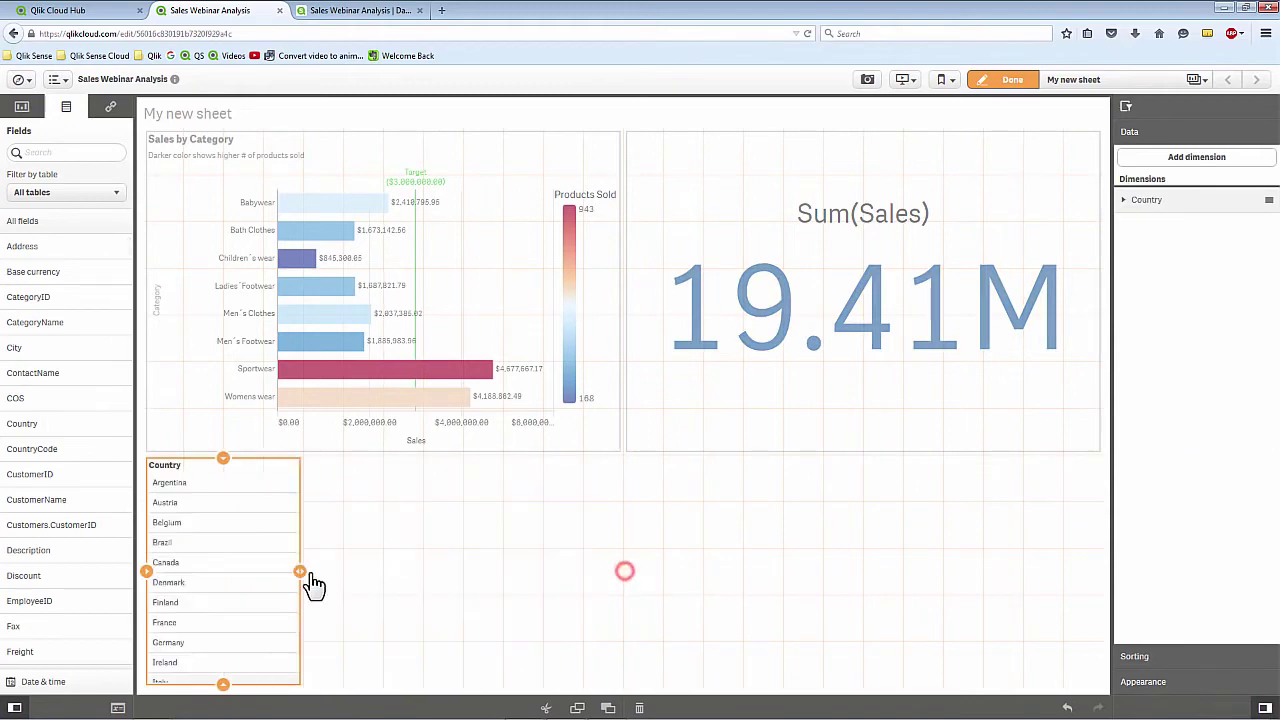
Step: Add a CustomerName filter pane beside the Country pane, shorten the Sales by Category chart and extend both filter panes up to it
drag(60, 499, 620, 571)
click(480, 435)
drag(383, 457, 370, 358)
click(266, 480)
drag(223, 457, 235, 390)
click(490, 556)
drag(463, 456, 466, 352)
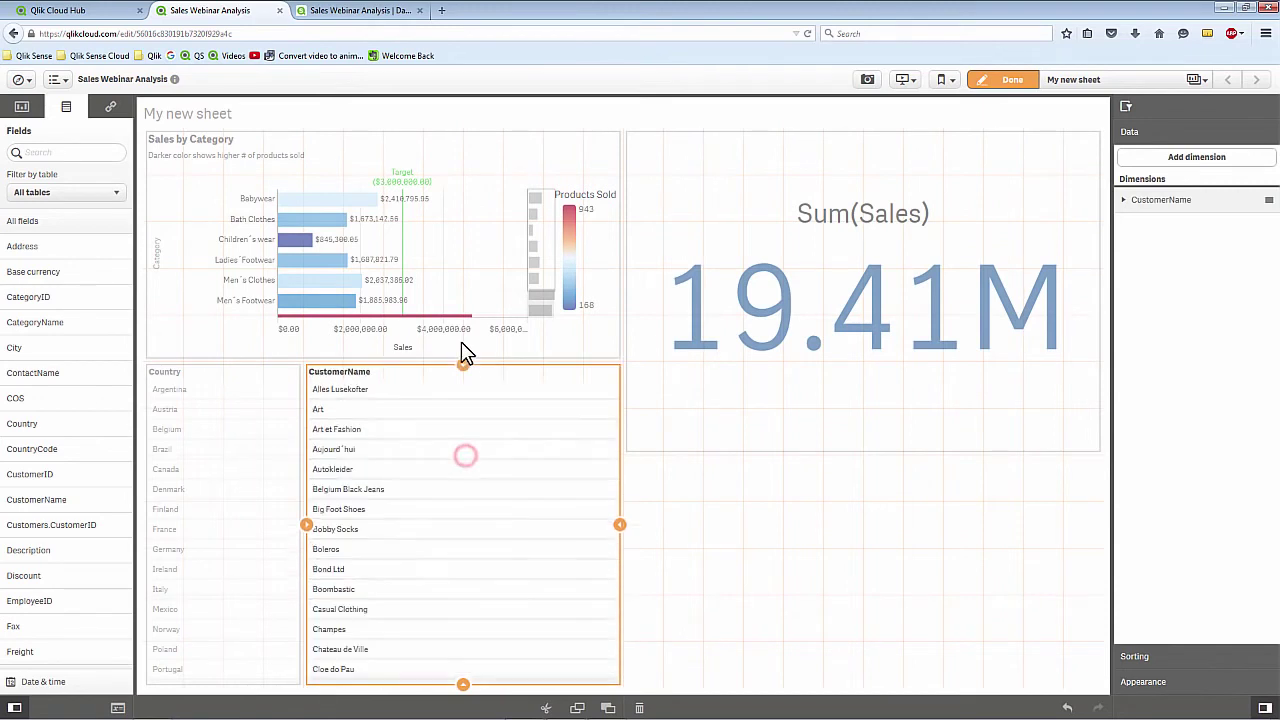
Step: Finish editing the sheet and select Germany in the Country filter pane
click(1025, 84)
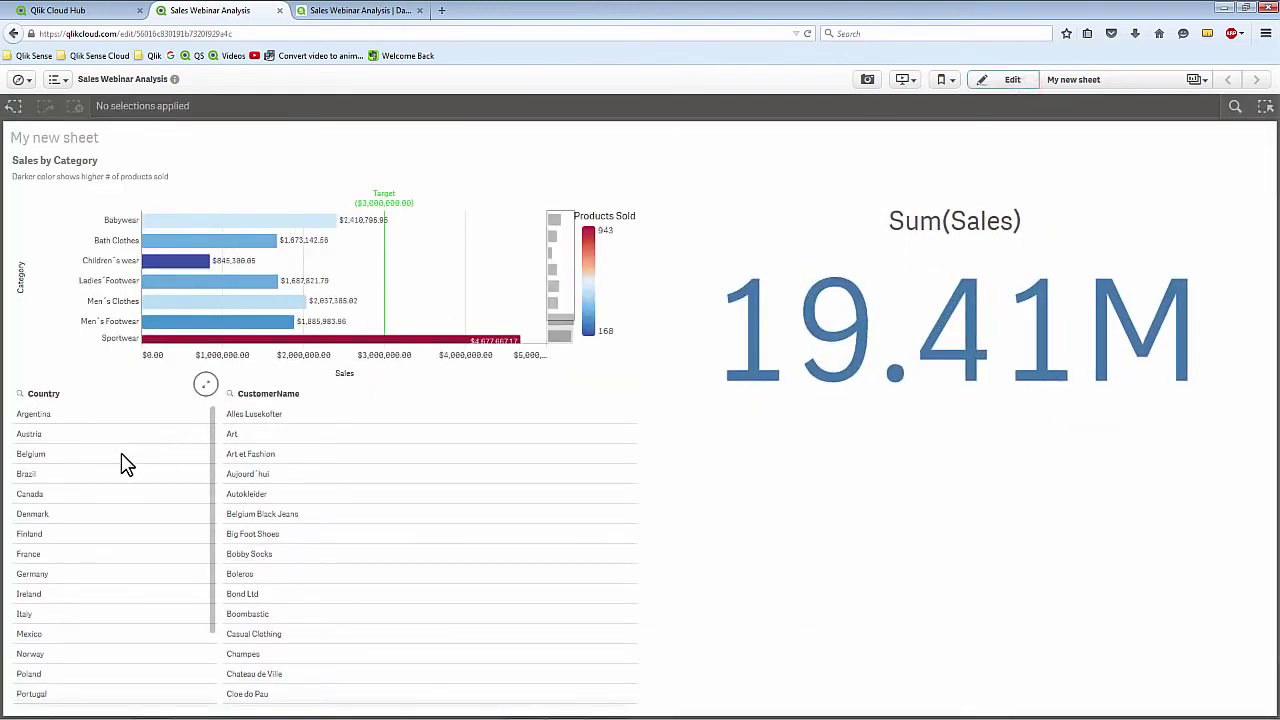
click(50, 574)
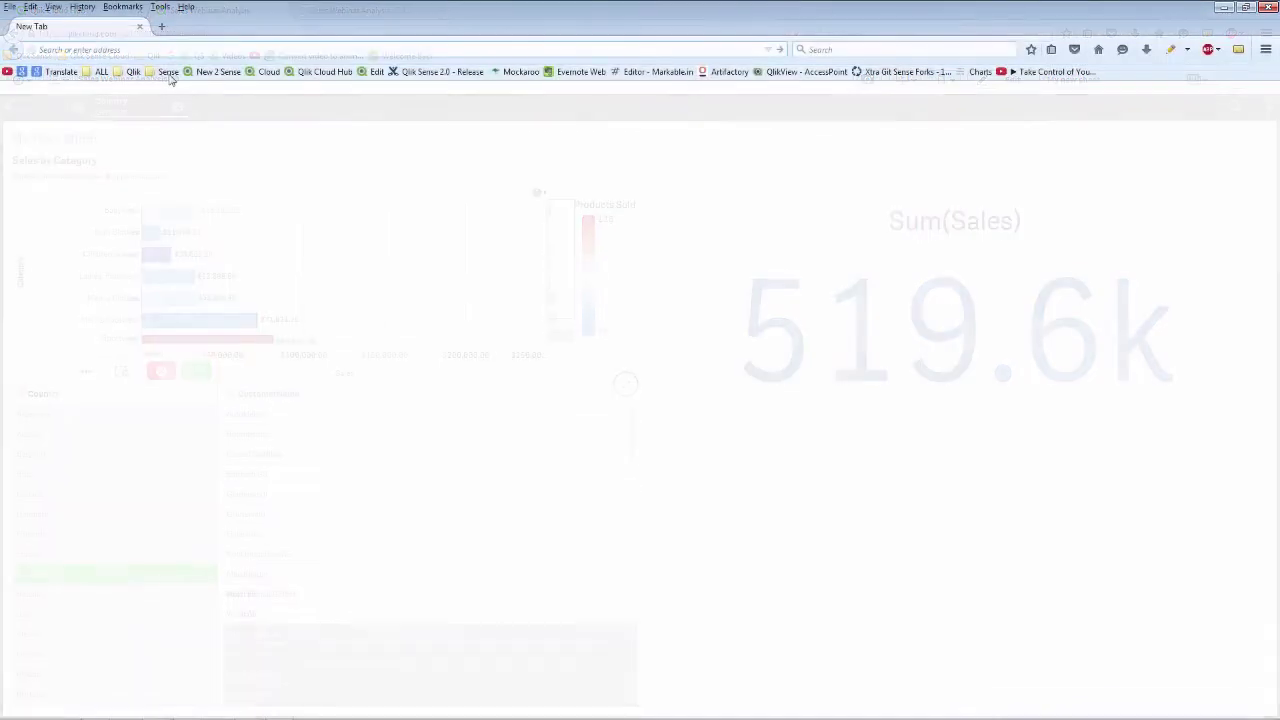
Step: Open the Qlik Sense bookmark from the Qlik Domain VM folder and sign in with the prefilled credentials
click(168, 73)
mouse_move(240, 122)
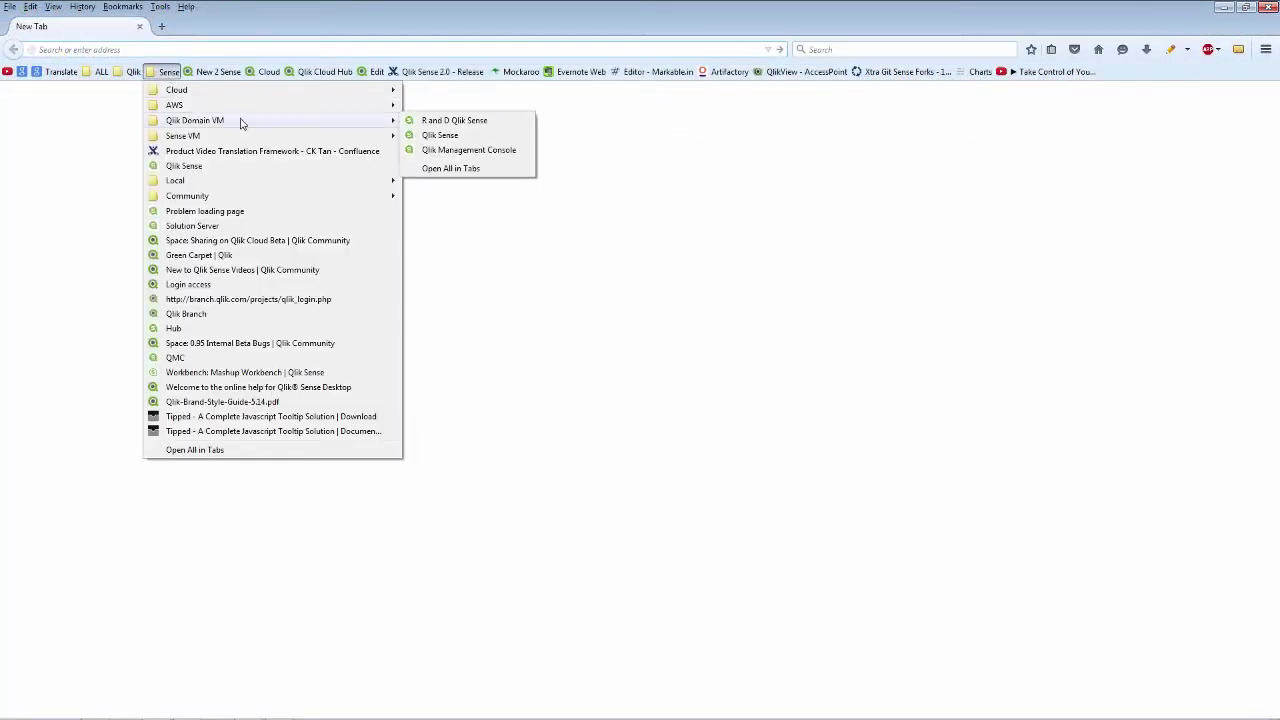
click(415, 135)
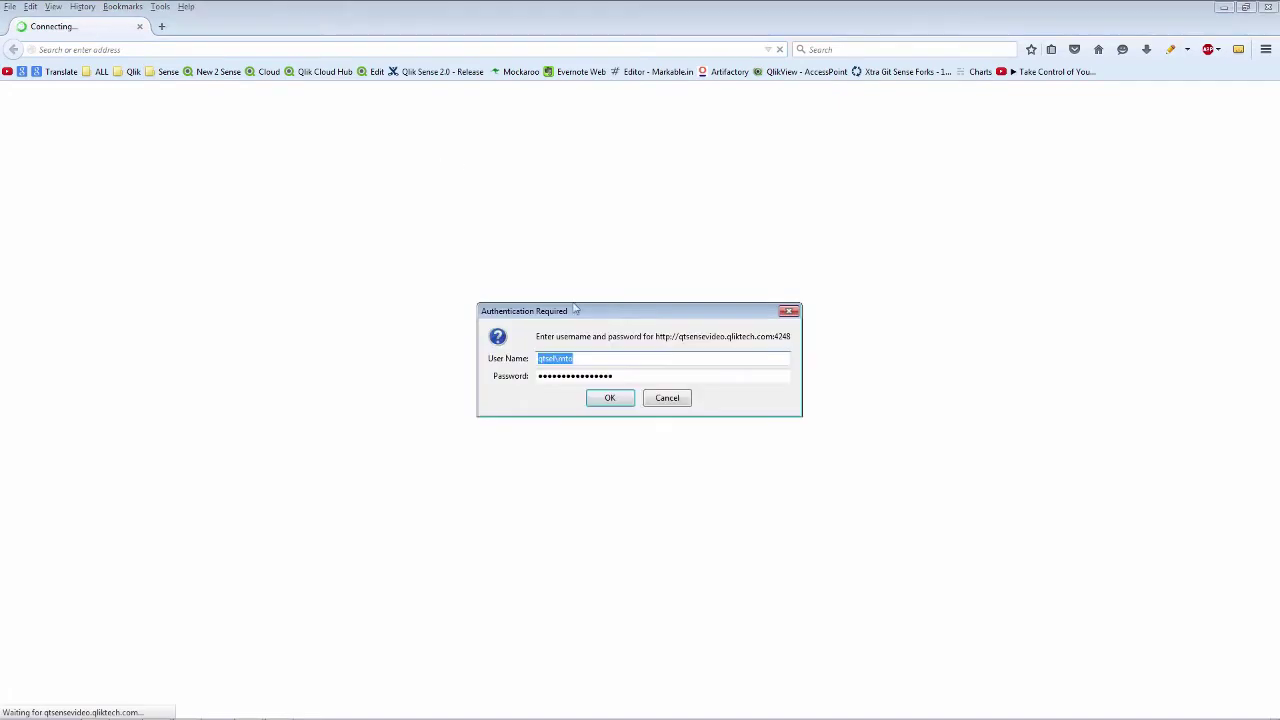
click(608, 398)
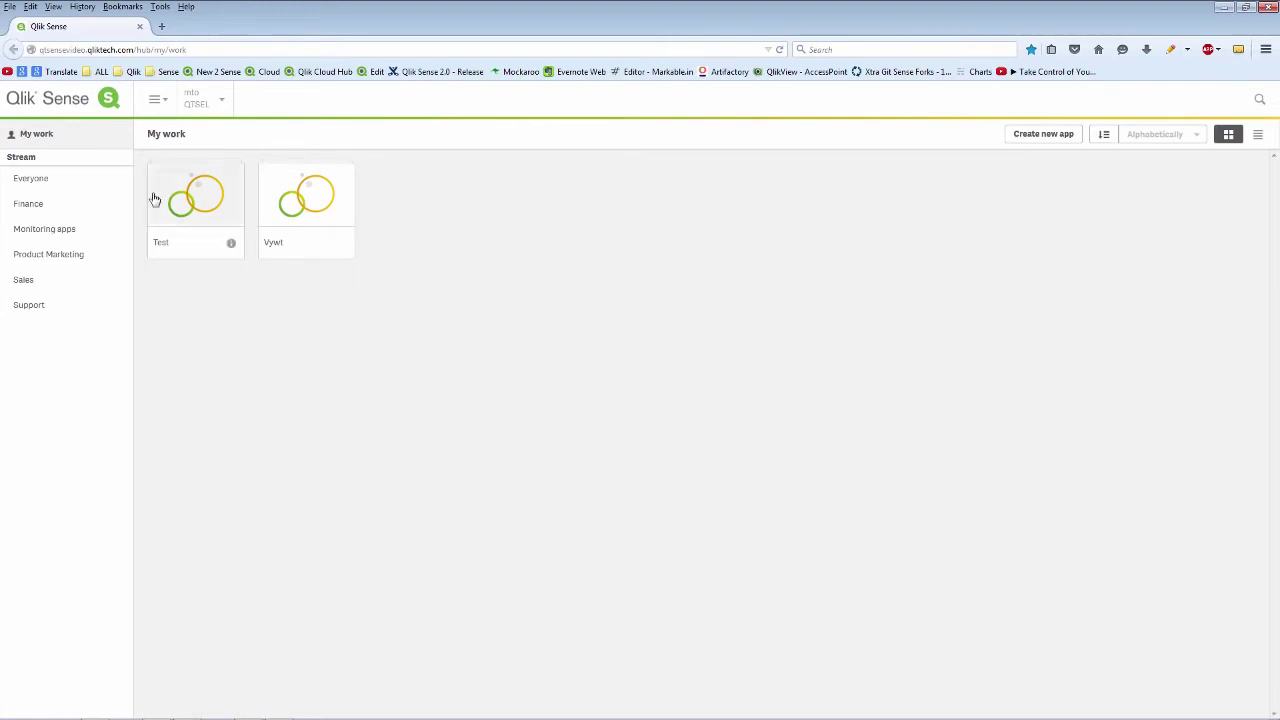
Step: Browse the hub's streams from Everyone to Sales and open the Consumer Goods Sales app
click(22, 185)
click(35, 205)
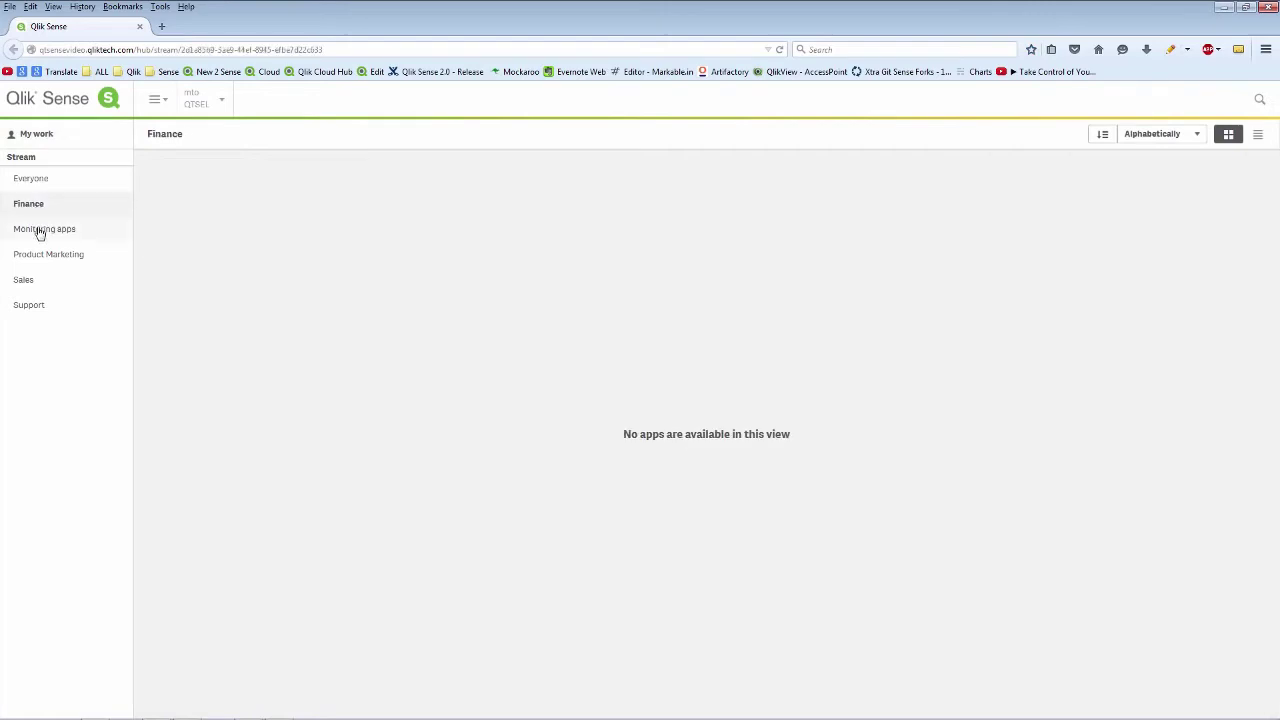
click(40, 230)
click(41, 255)
click(39, 281)
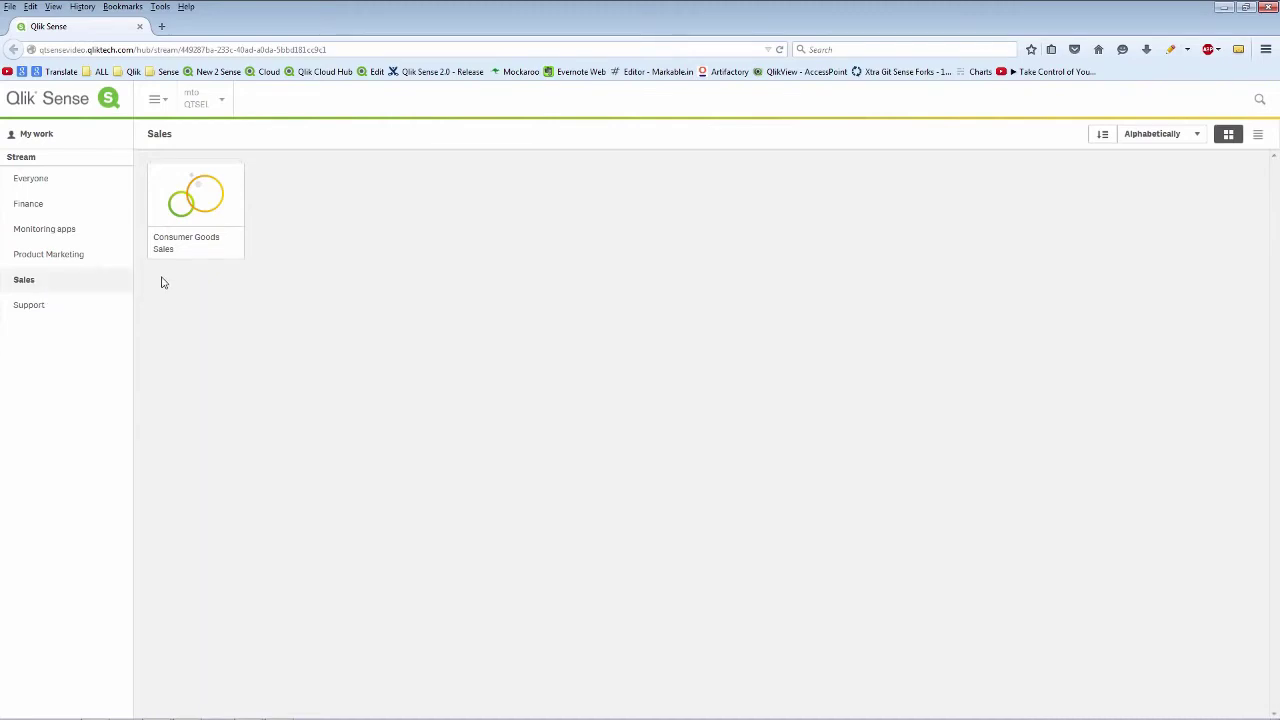
click(187, 230)
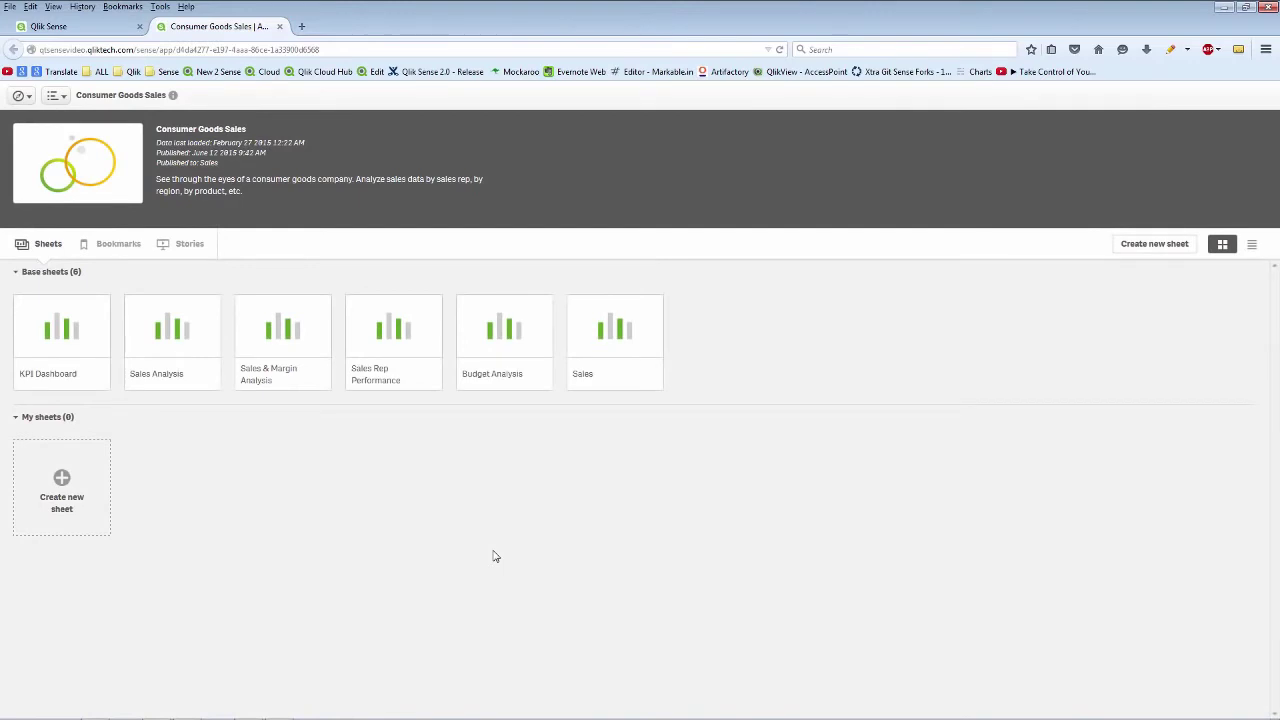
Step: Look through the app's bookmarks and stories, return to its sheets, and view the Sales Rep Performance description before opening that sheet
click(113, 247)
click(188, 254)
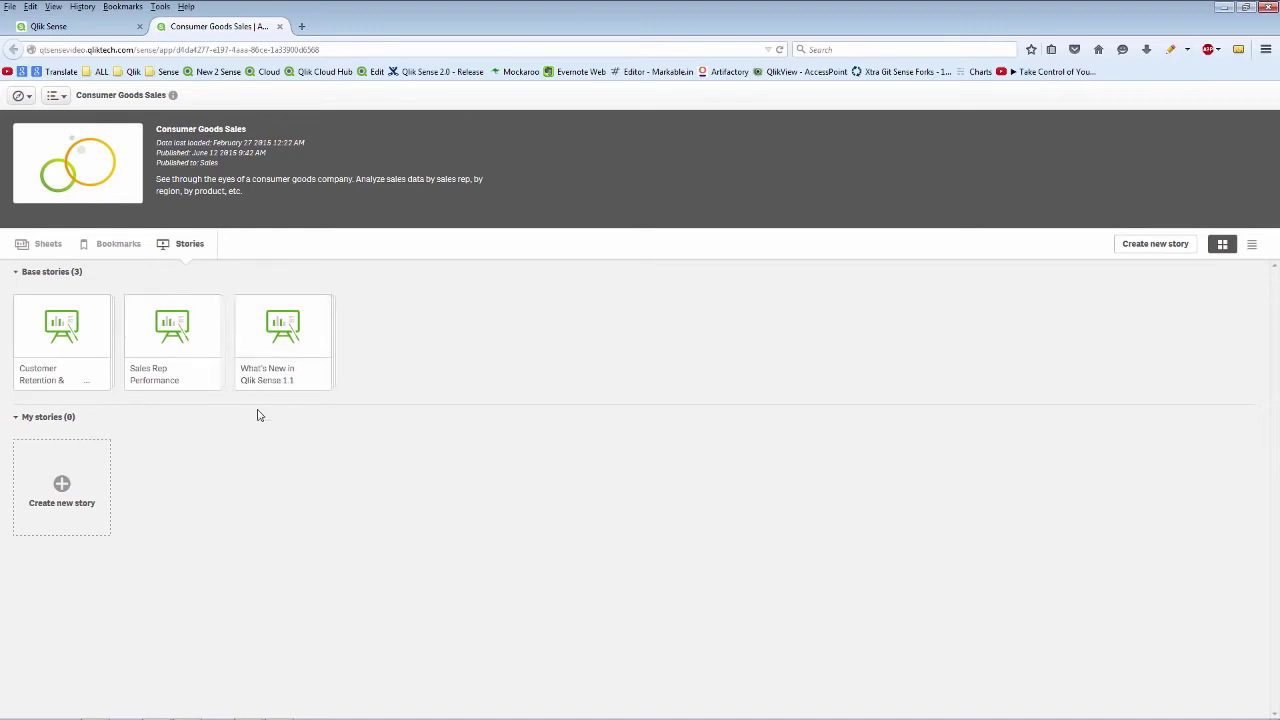
click(44, 247)
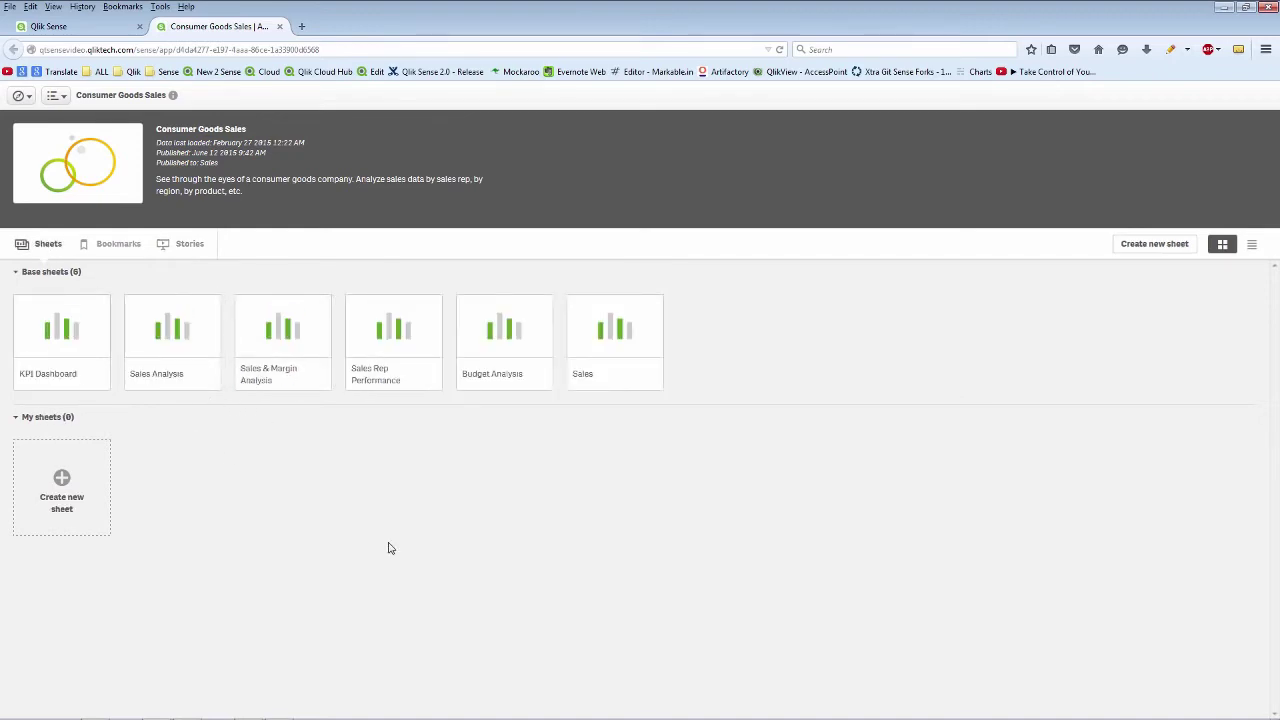
click(388, 381)
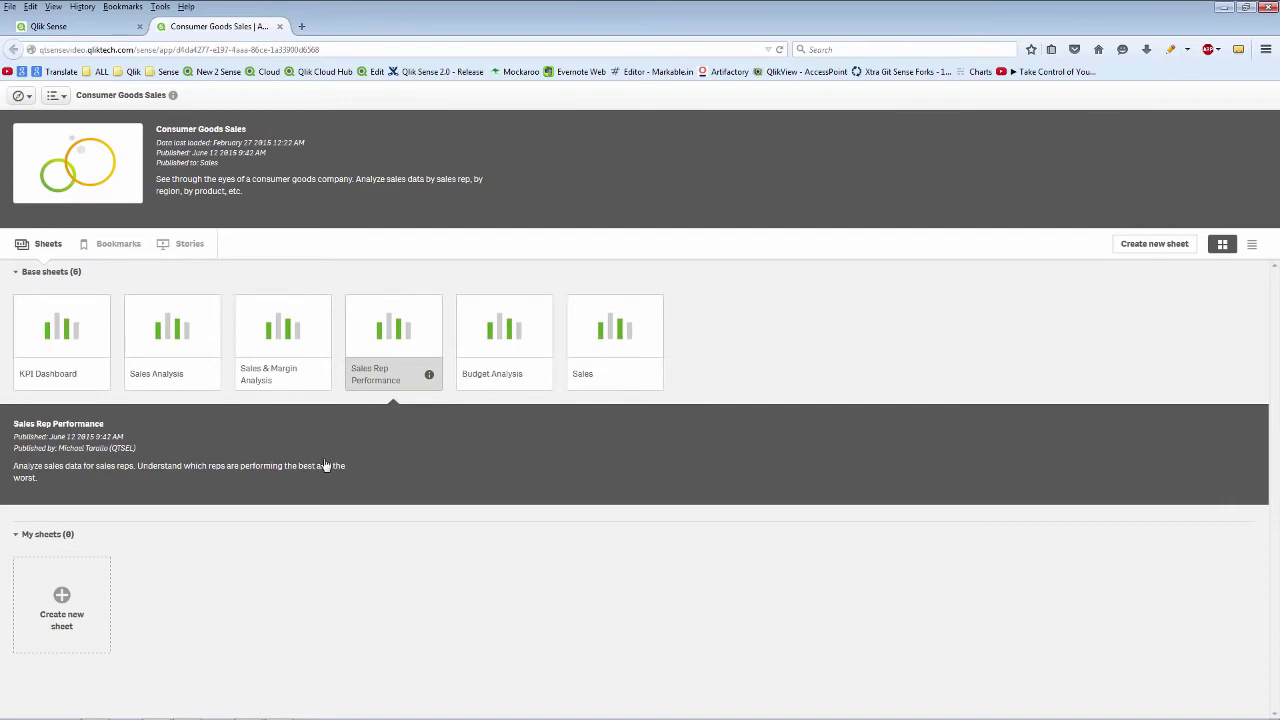
click(381, 355)
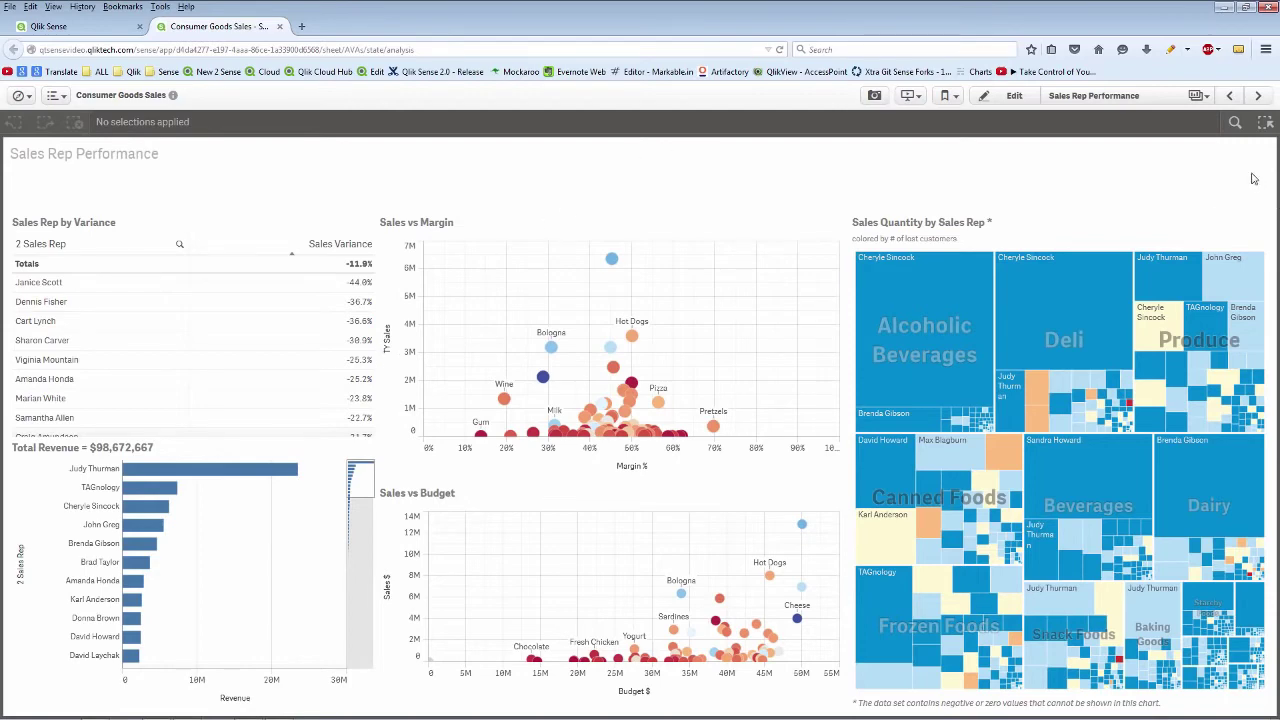
Step: Search the data for "Low", filter Sales Rep Performance to Low Performer, and check that field's selection list
click(1235, 122)
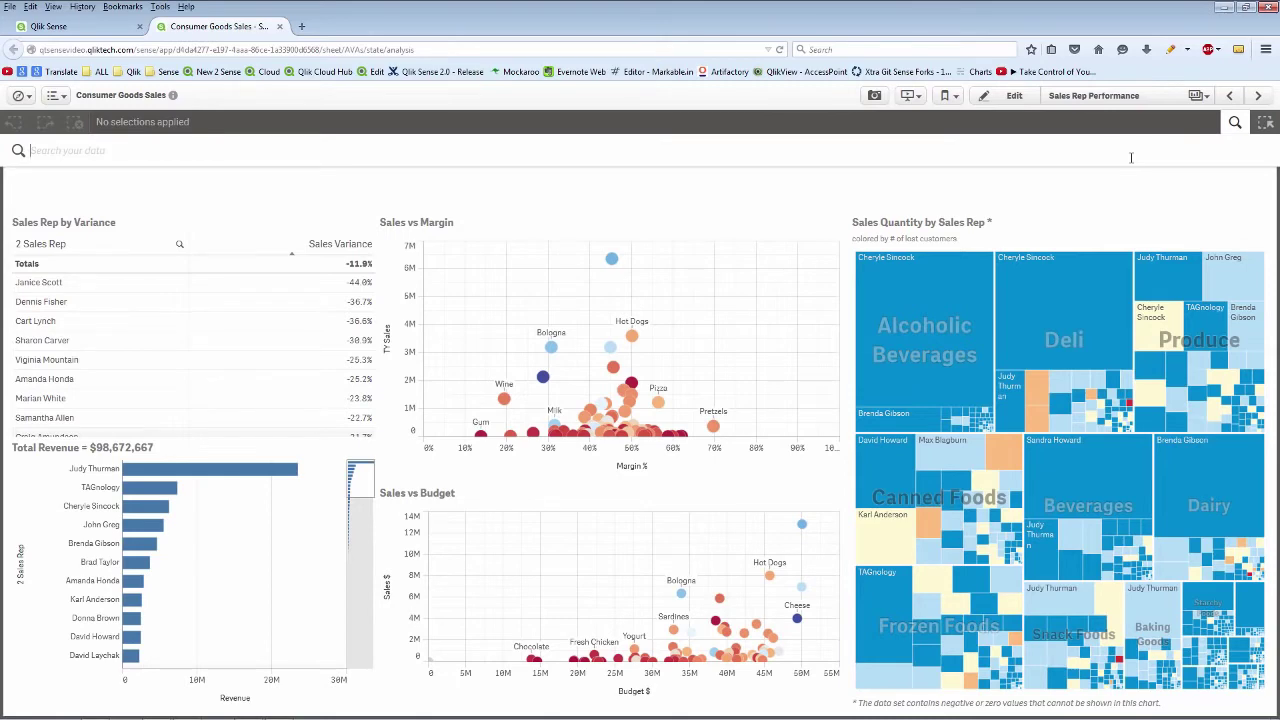
text(L)
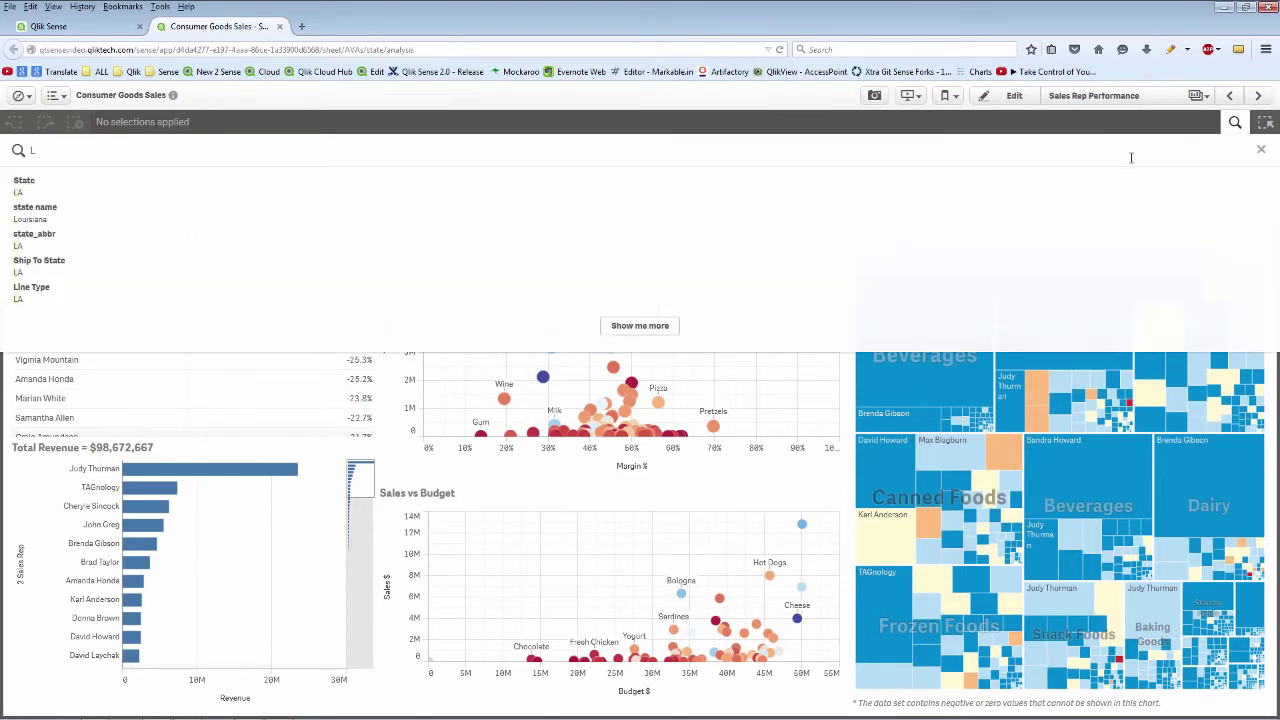
text(ow)
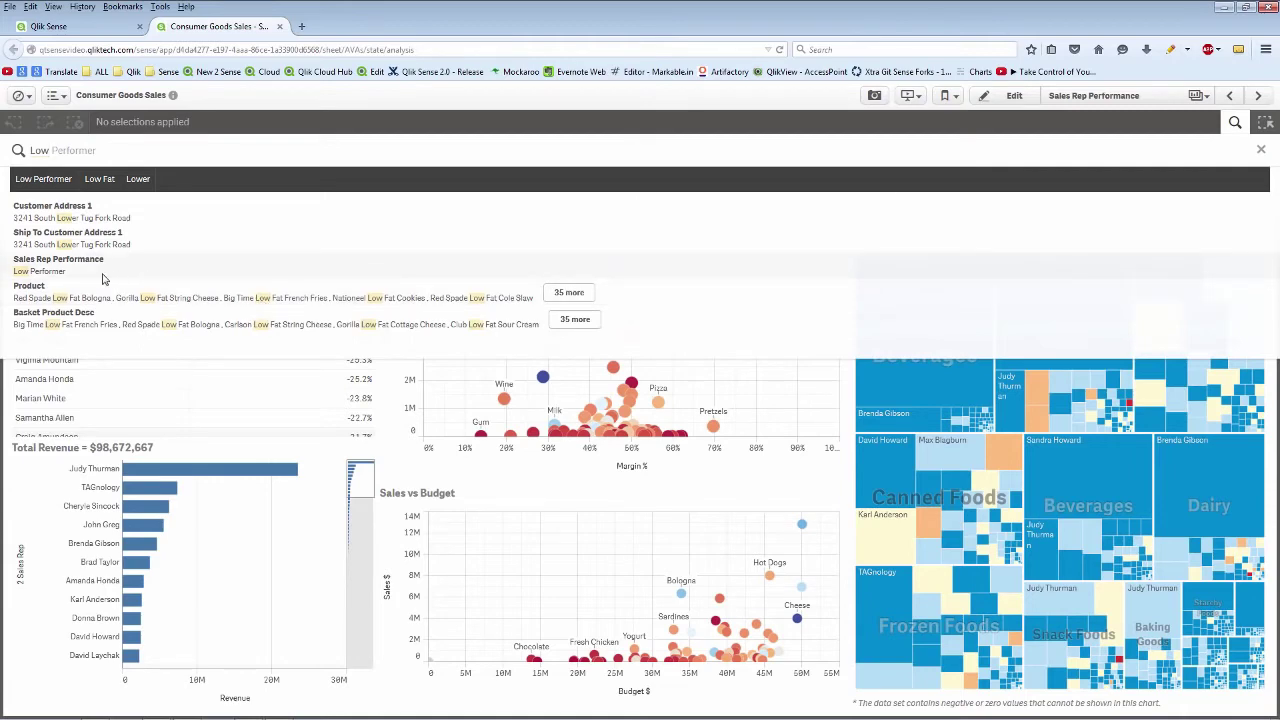
click(103, 279)
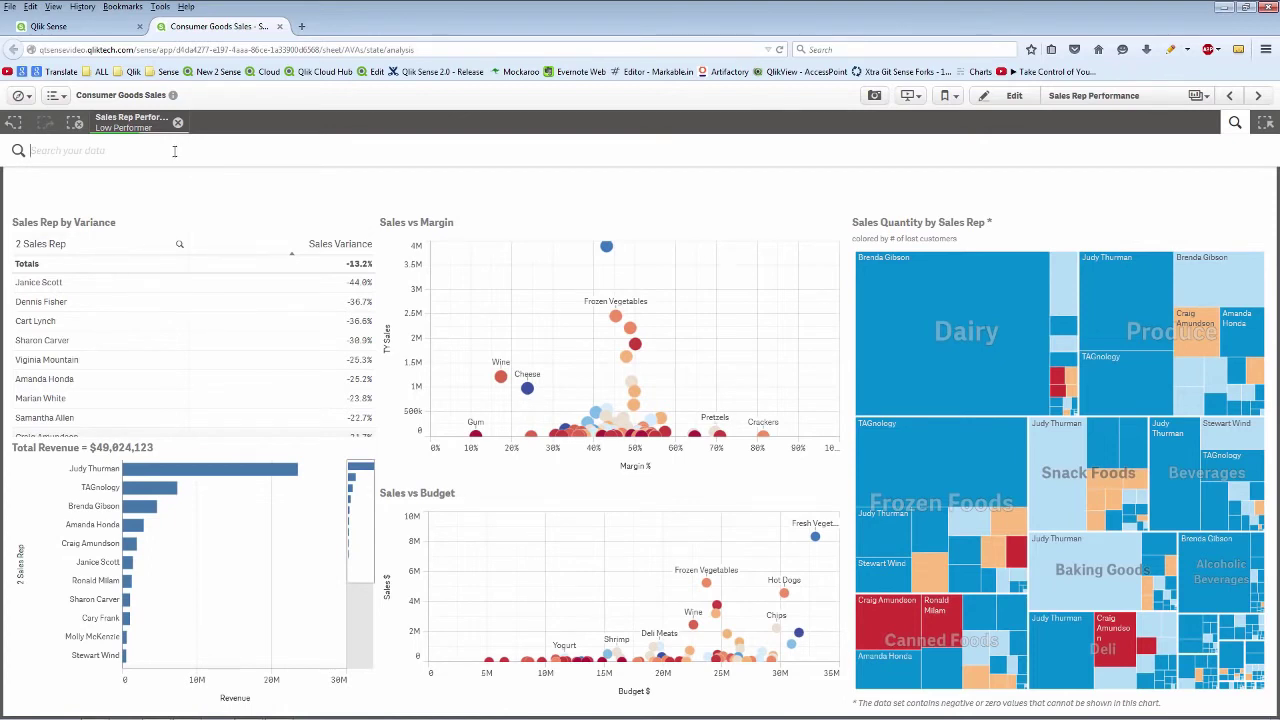
click(115, 128)
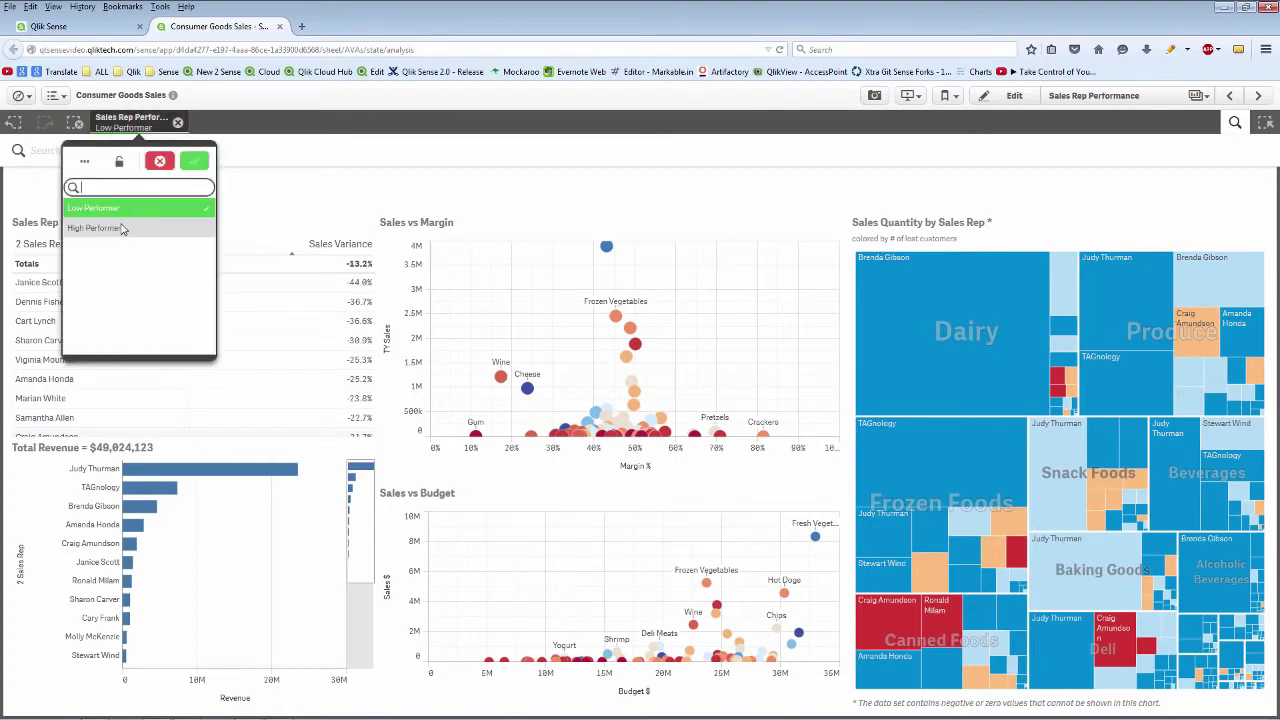
click(155, 163)
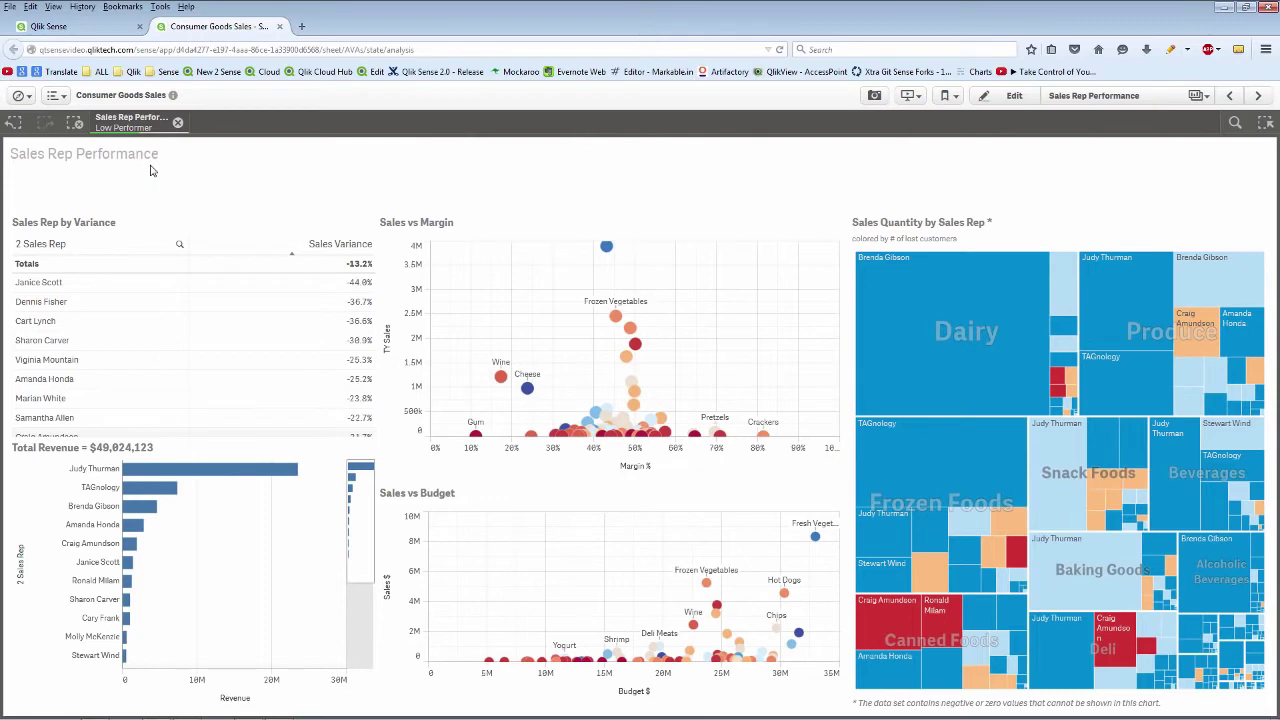
Step: Select the first three sales reps in the Sales Rep by Variance table and confirm the selection
click(89, 287)
click(86, 304)
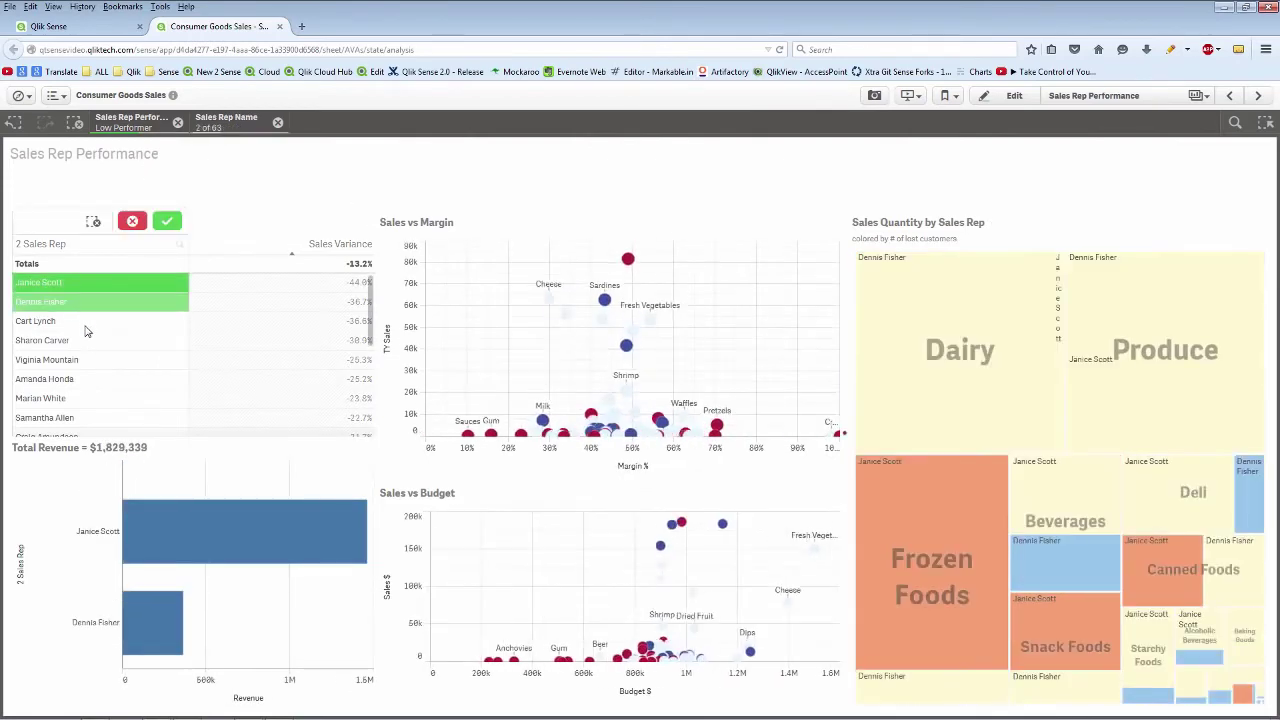
click(86, 323)
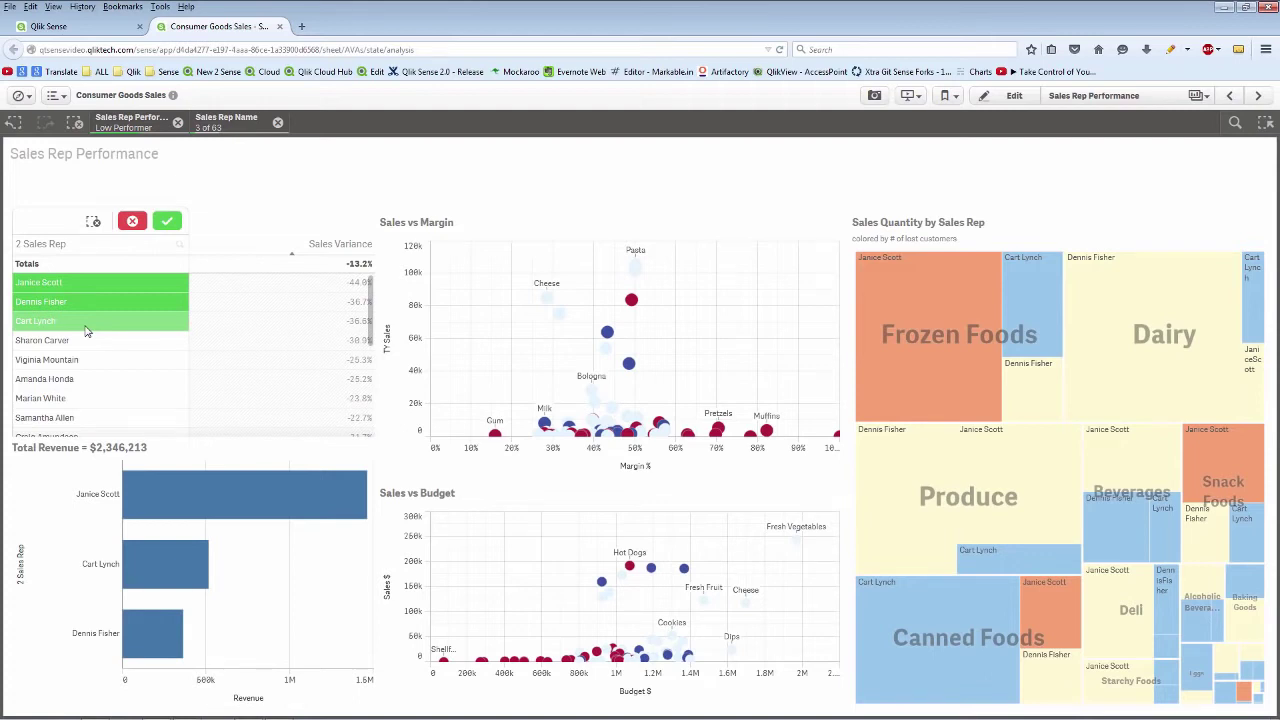
click(167, 221)
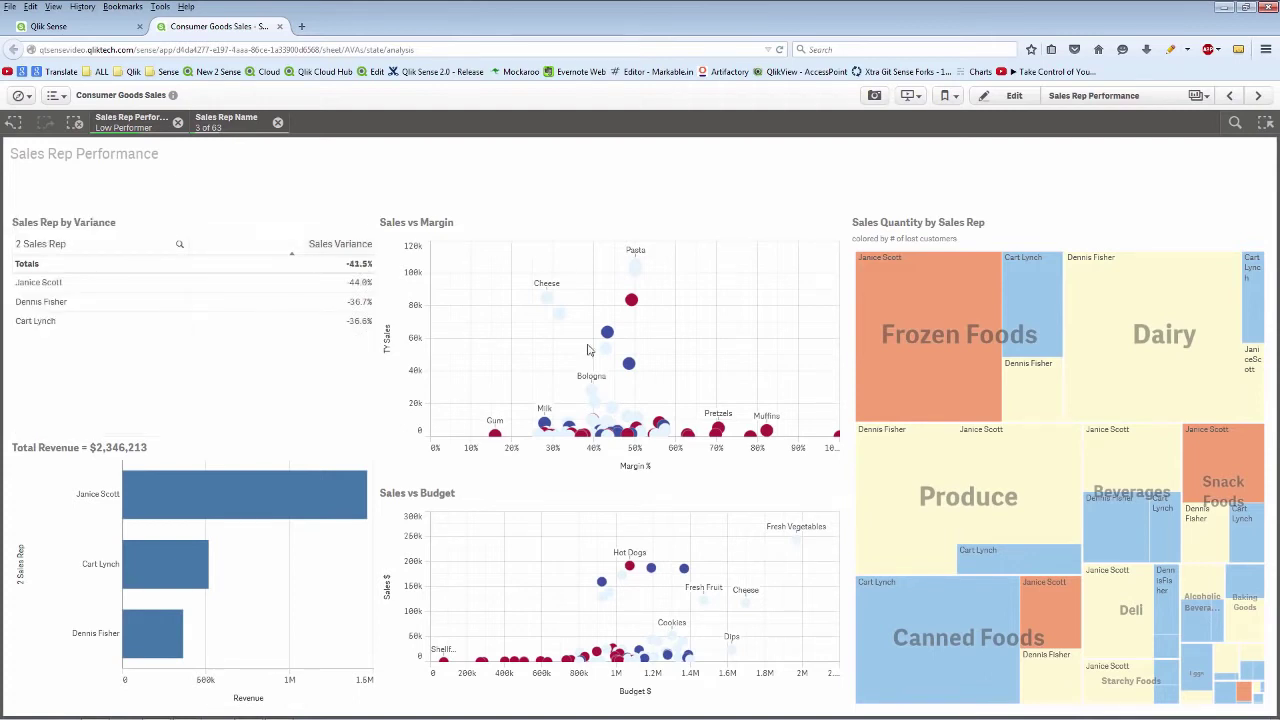
Step: Examine the high-margin product groups in the Sales vs Margin scatter plot, including at full-screen size
mouse_move(670, 375)
mouse_down()
mouse_move(617, 341)
mouse_move(652, 365)
mouse_up()
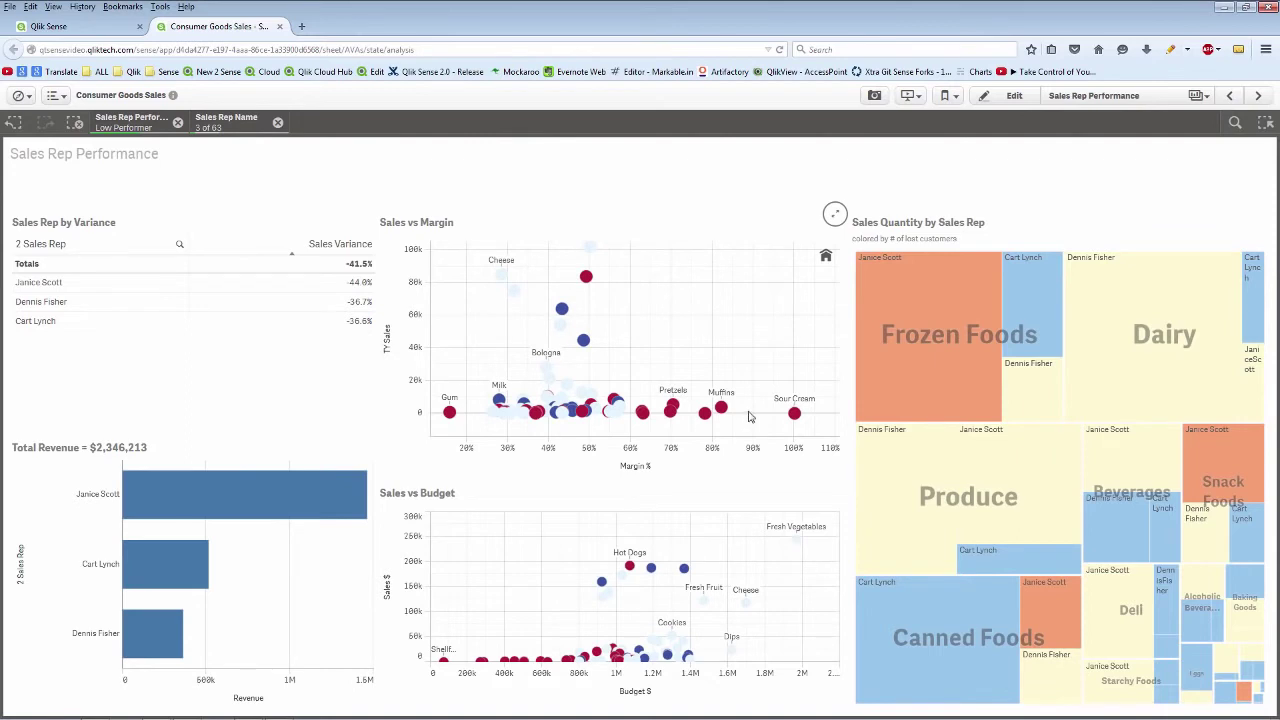
mouse_move(678, 411)
click(834, 215)
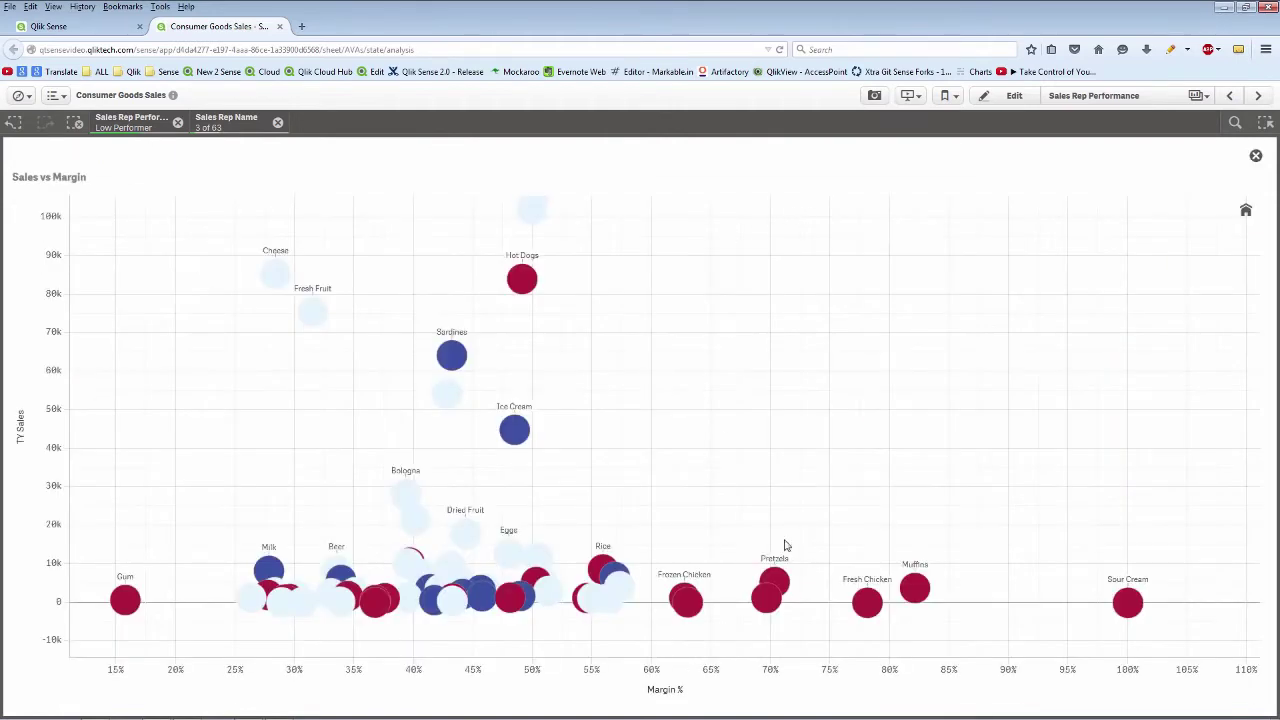
scroll(778, 570, up, 5)
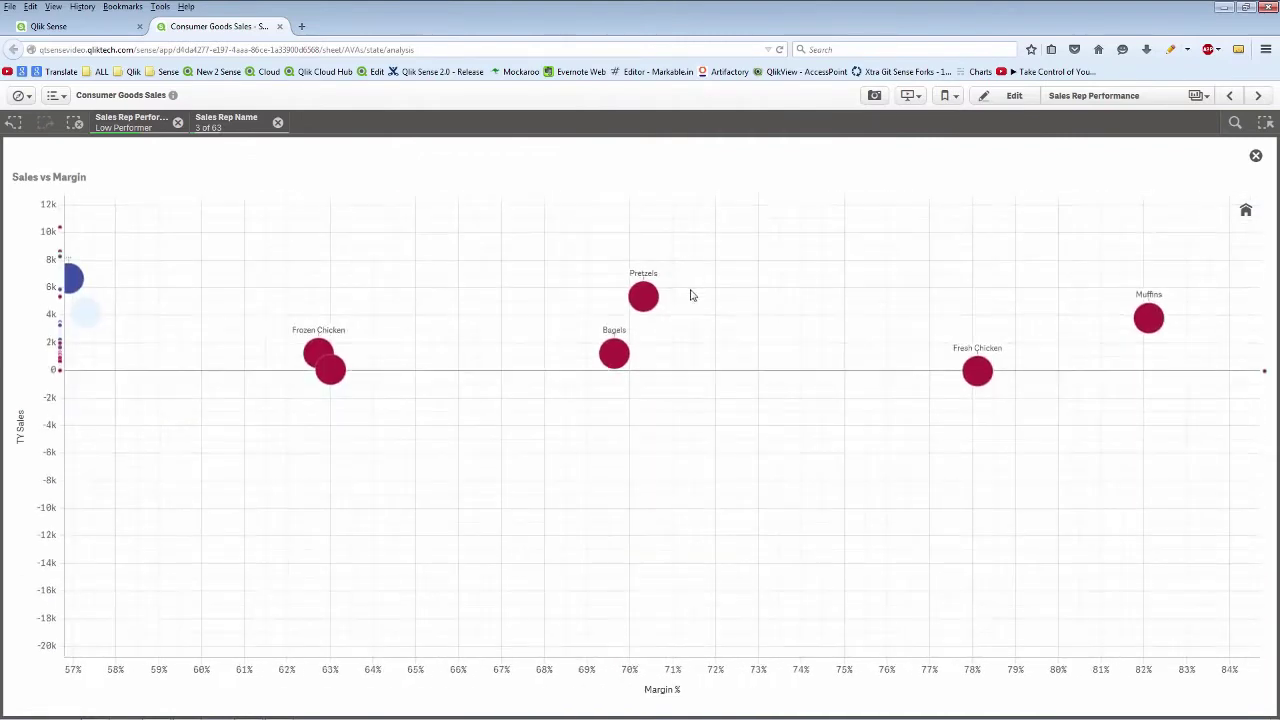
scroll(690, 295, up, 2)
scroll(531, 386, down, 5)
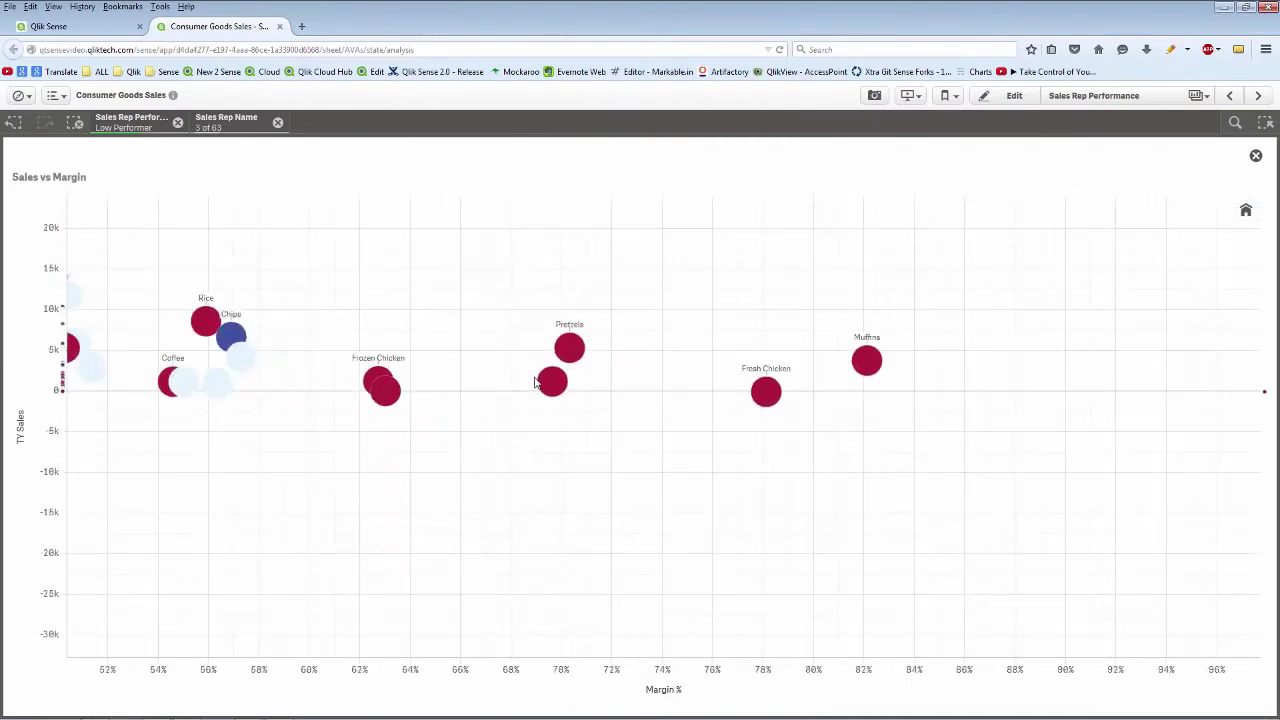
scroll(536, 380, up, 2)
scroll(538, 376, down, 5)
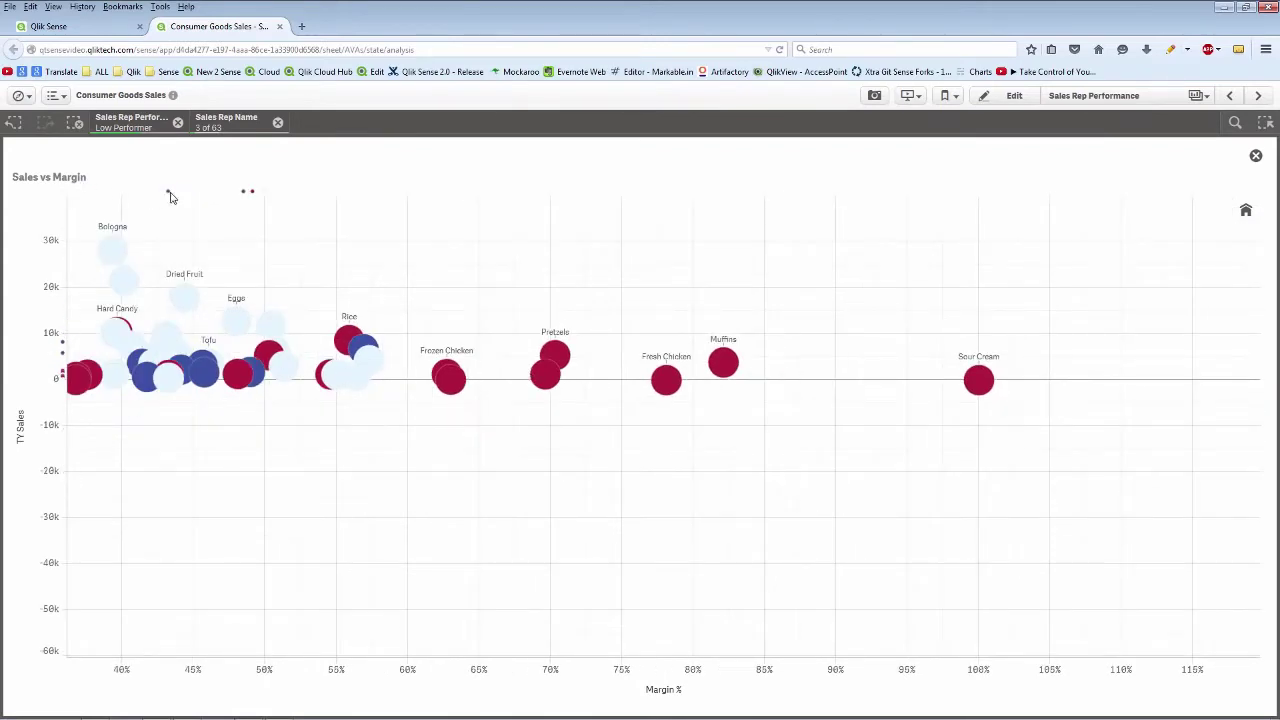
drag(286, 300, 456, 502)
drag(437, 412, 193, 383)
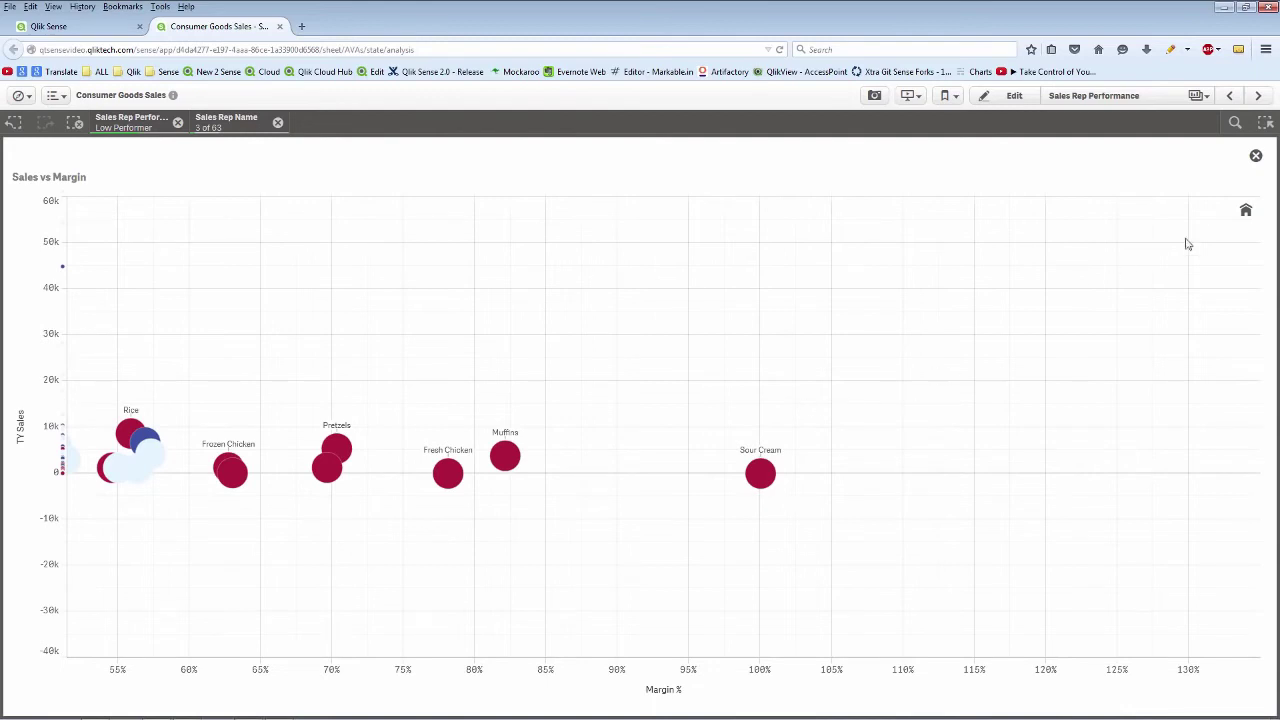
click(1256, 155)
Step: Select the high-margin product groups up to Sour Cream in the Sales vs Margin chart and cancel the selection
mouse_move(708, 352)
mouse_down()
mouse_move(510, 335)
mouse_move(628, 400)
mouse_move(708, 358)
mouse_up()
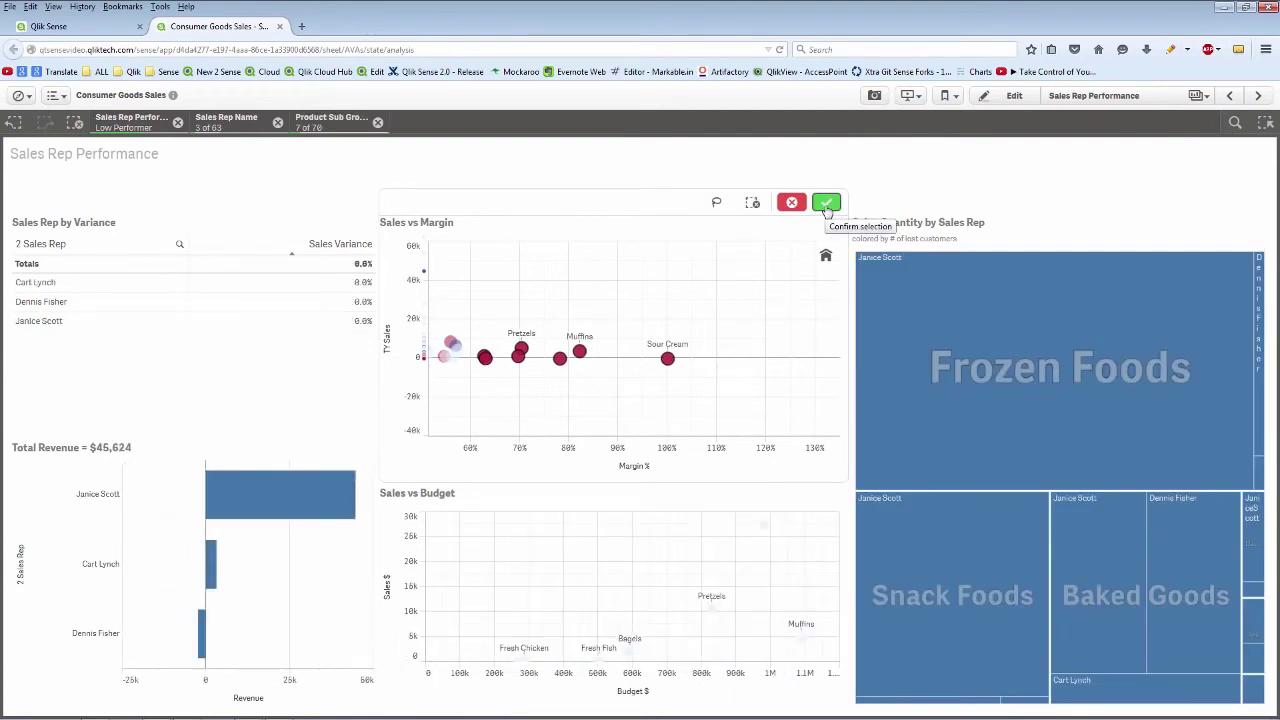
click(791, 203)
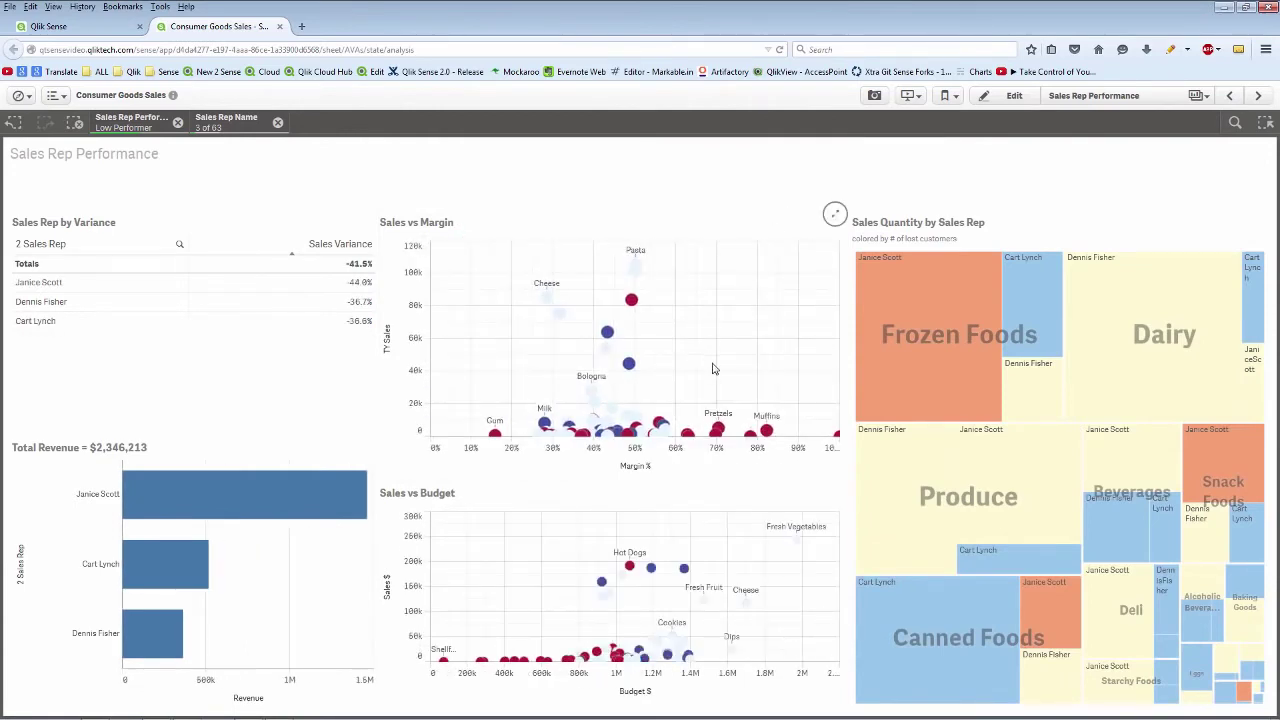
Step: Take snapshots of the Sales vs Margin chart and the Sales Quantity by Sales Rep treemap, and leave snapshot mode
click(874, 96)
click(713, 314)
click(1043, 400)
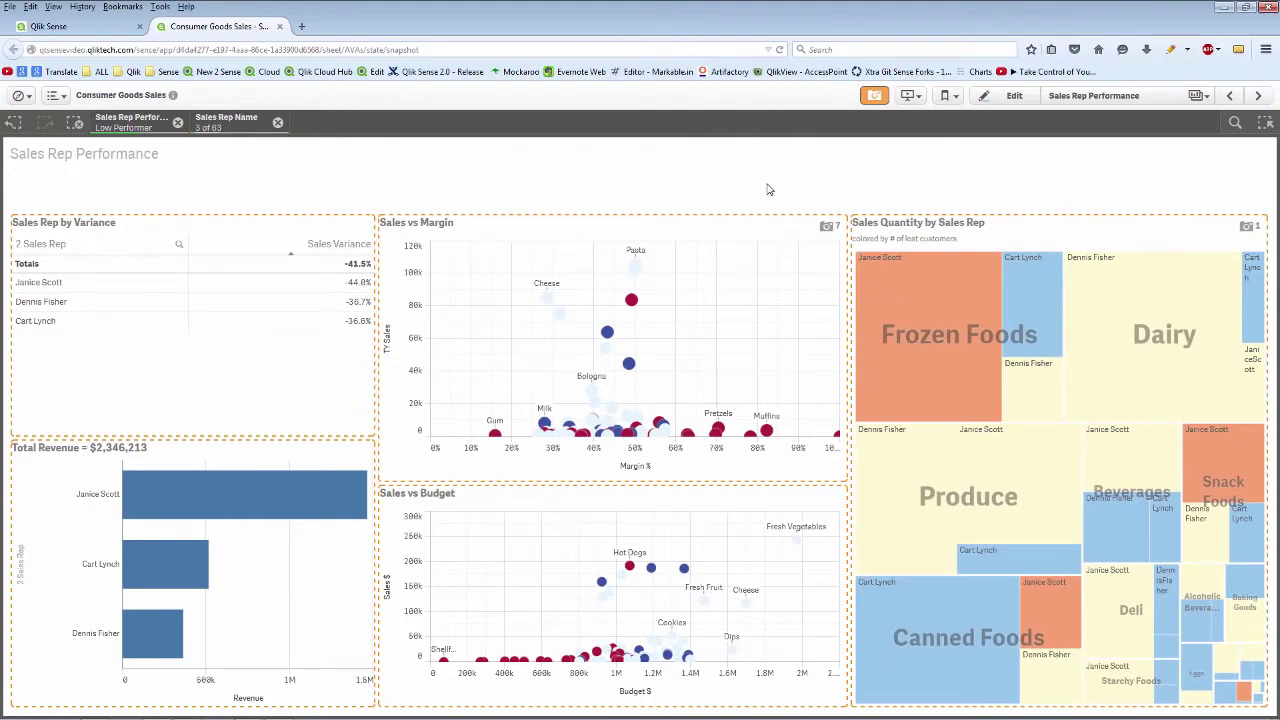
click(874, 96)
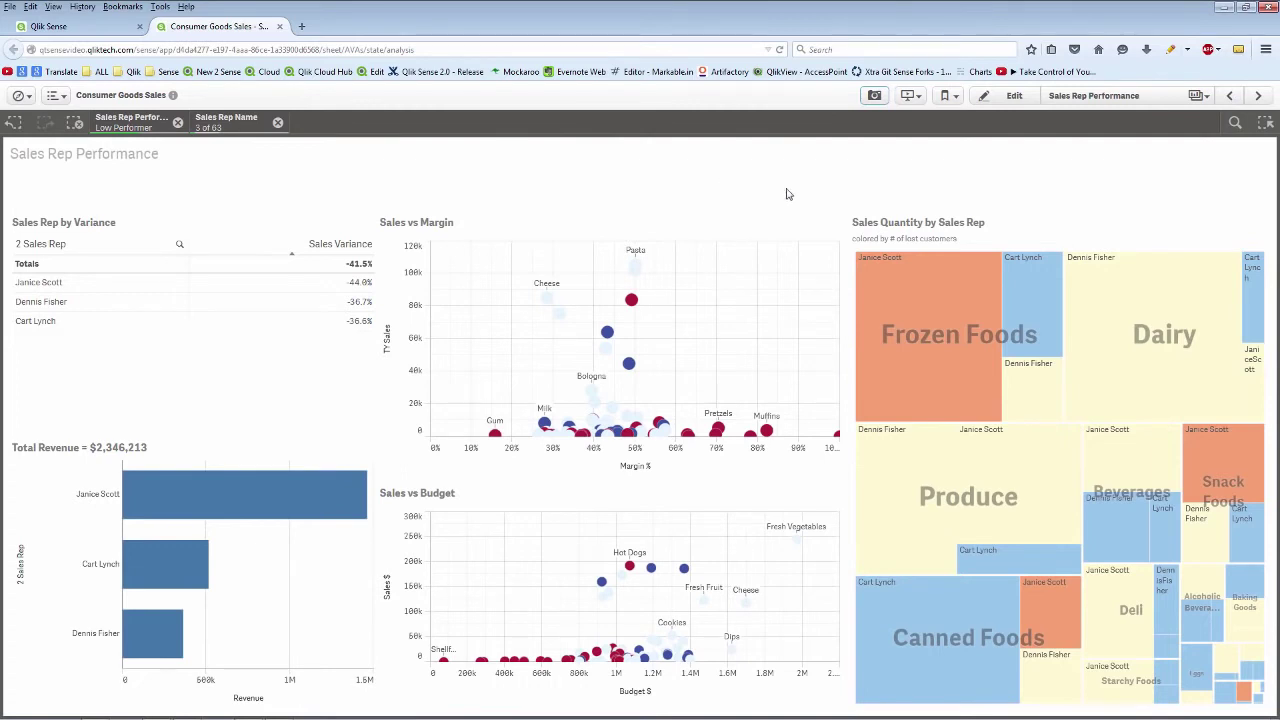
Step: Go to the Sales & Margin Analysis sheet and enlarge the browser page by several zoom levels
click(1230, 96)
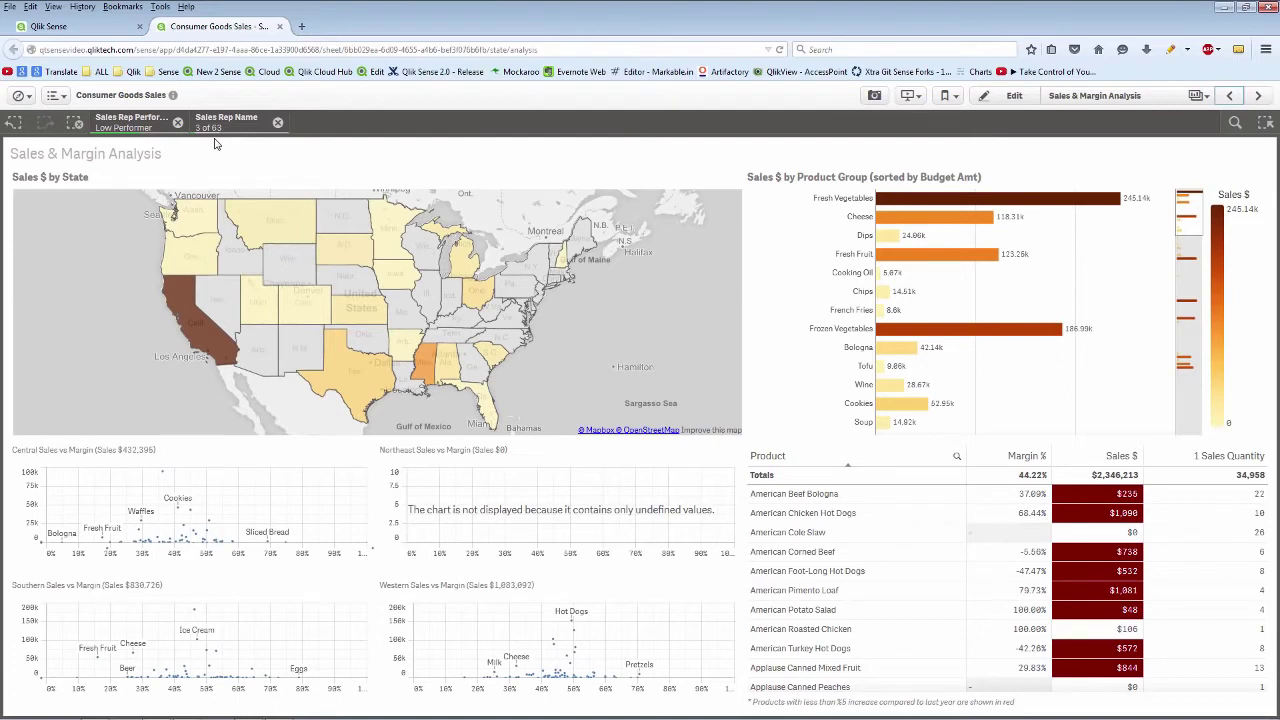
click(53, 6)
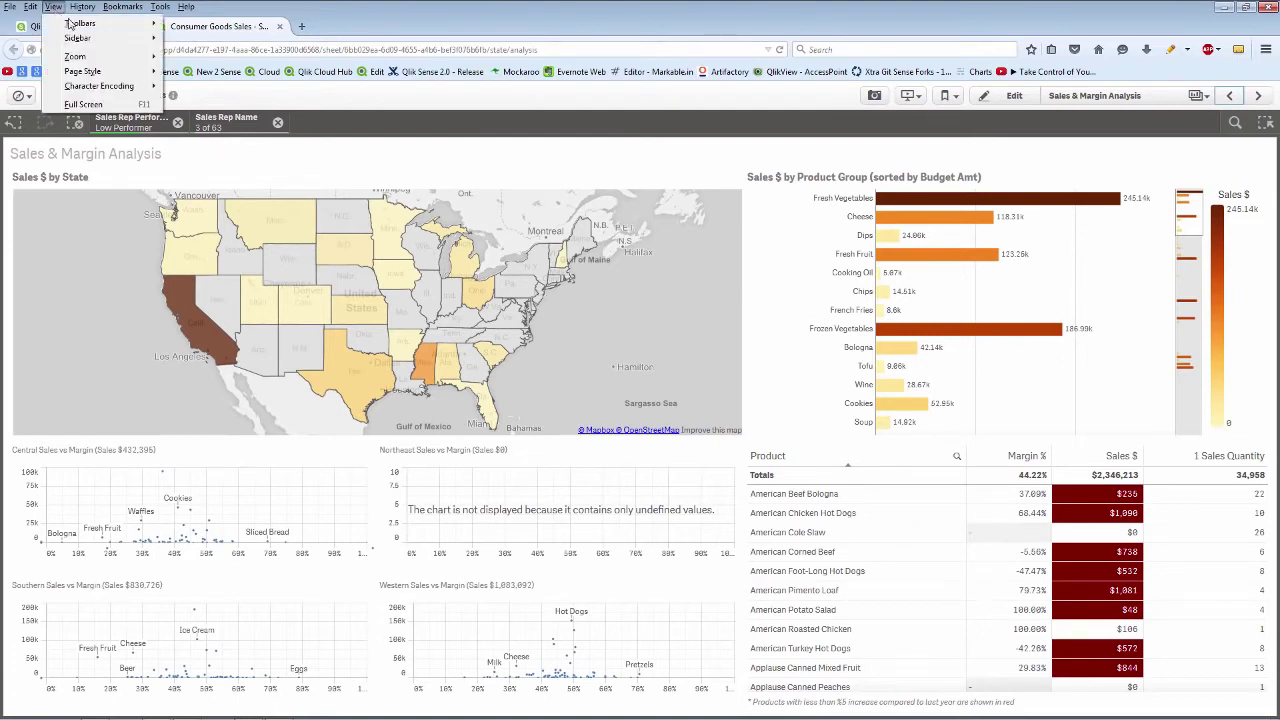
mouse_move(120, 57)
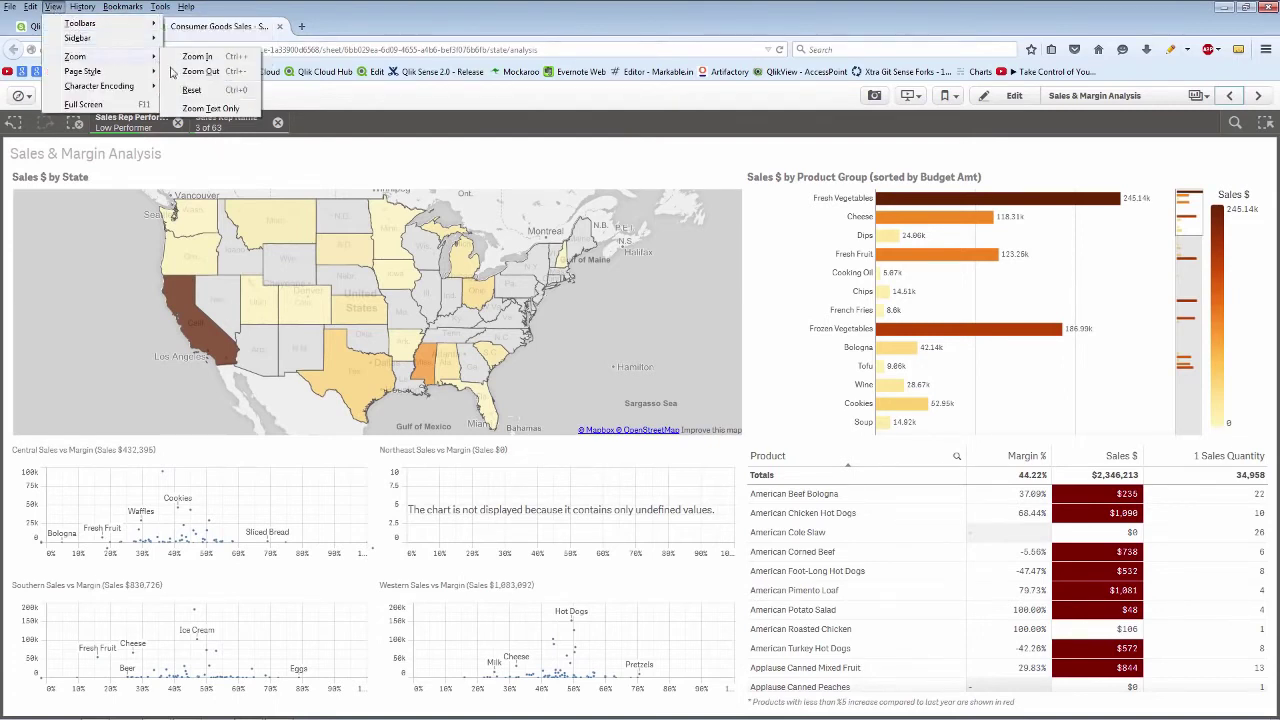
click(228, 70)
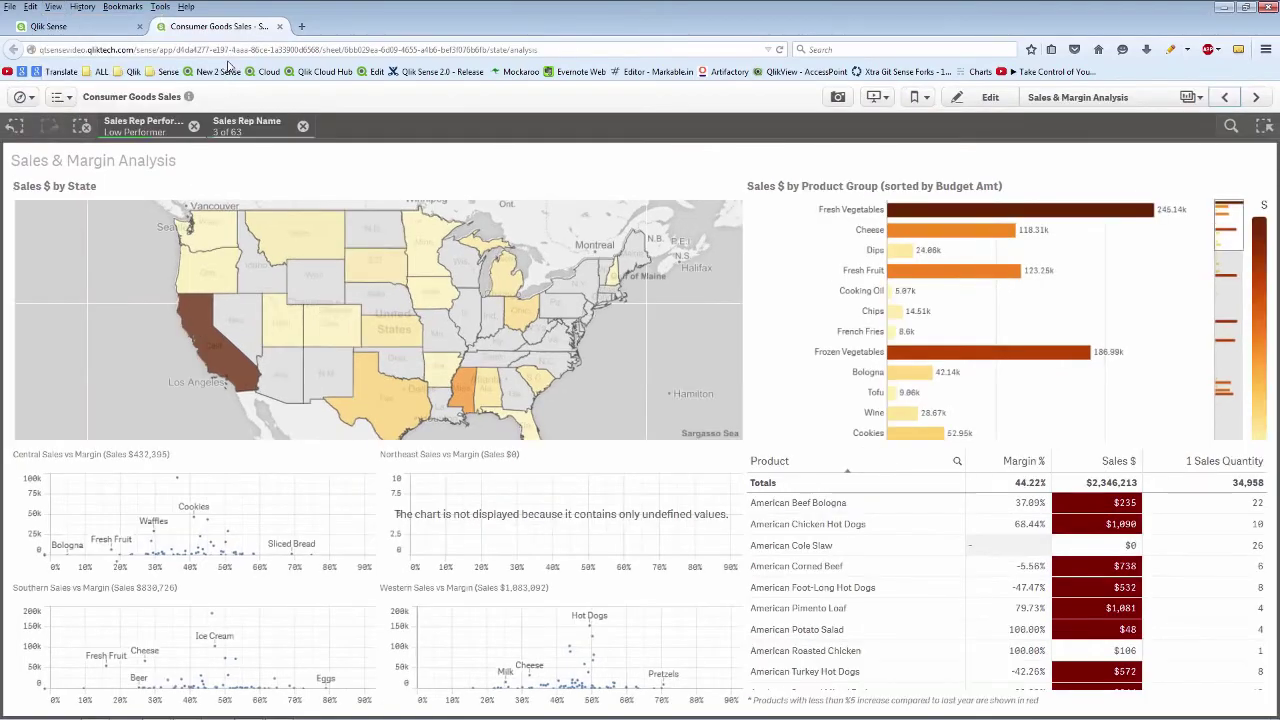
key(ctrl+plus)
key(ctrl+plus)
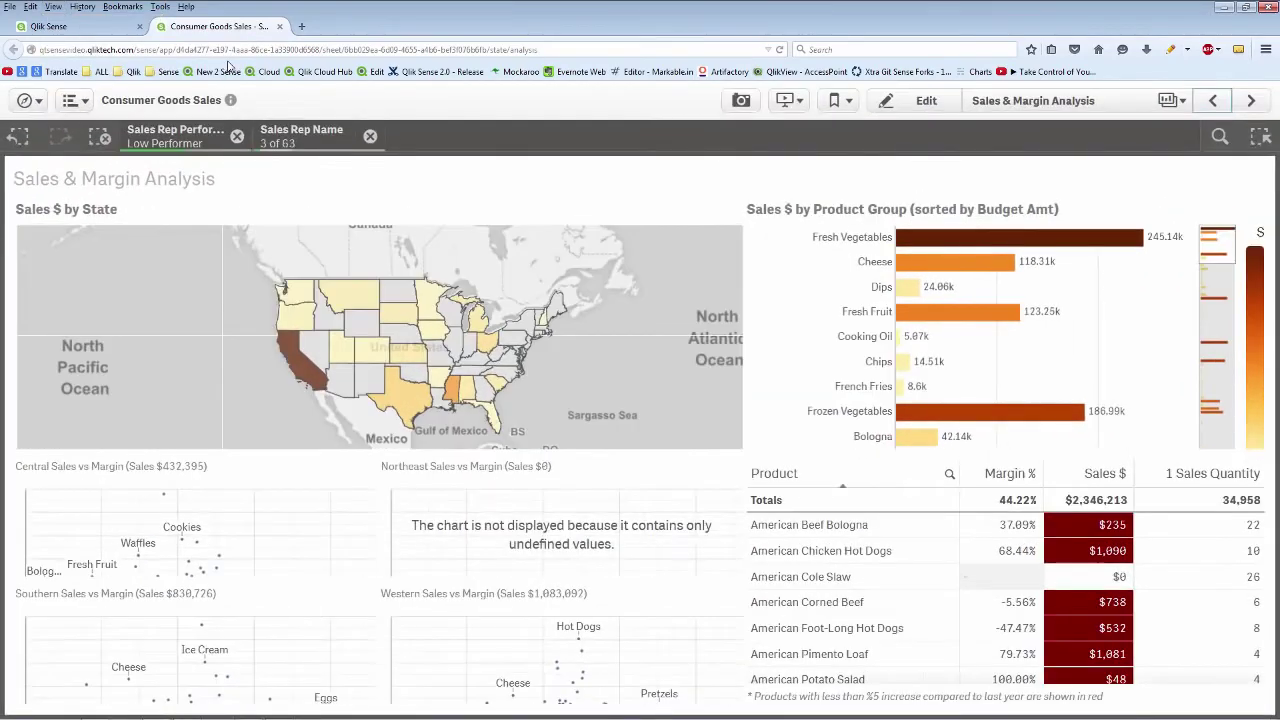
key(ctrl+plus)
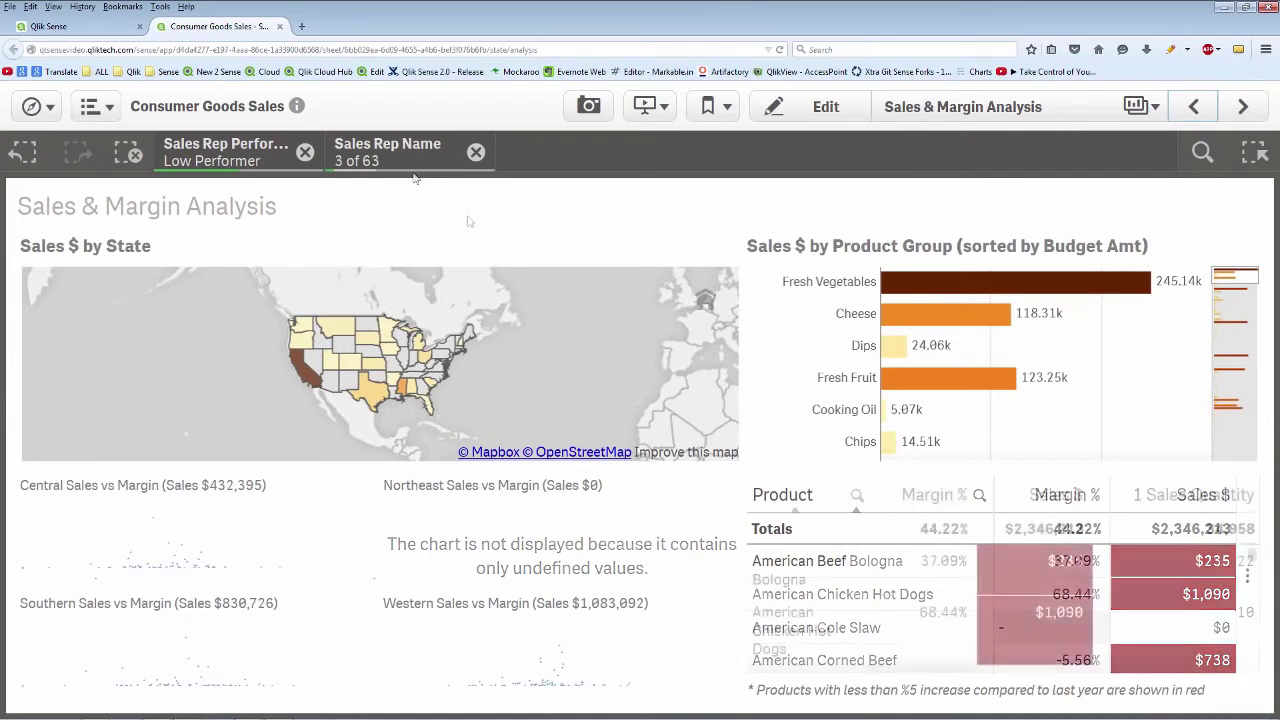
Step: Reset the browser page zoom to its default and return the Sales $ by State map to its home view
click(53, 6)
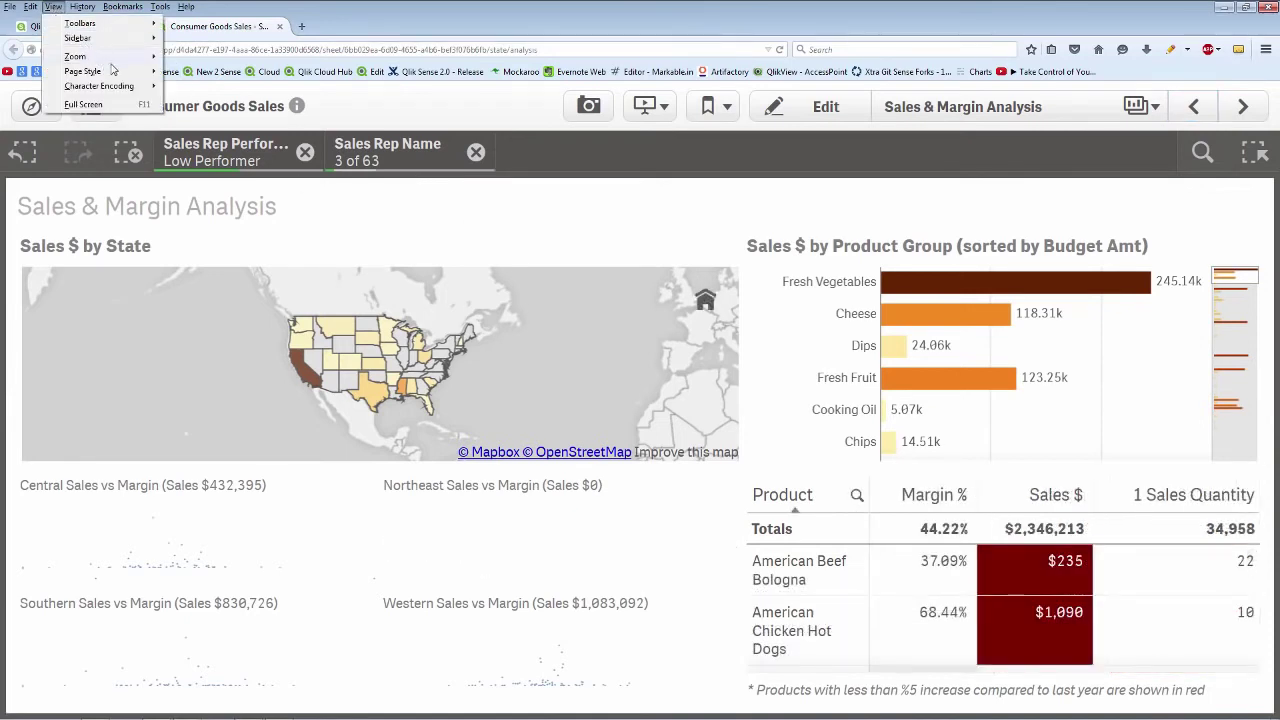
mouse_move(122, 58)
click(197, 92)
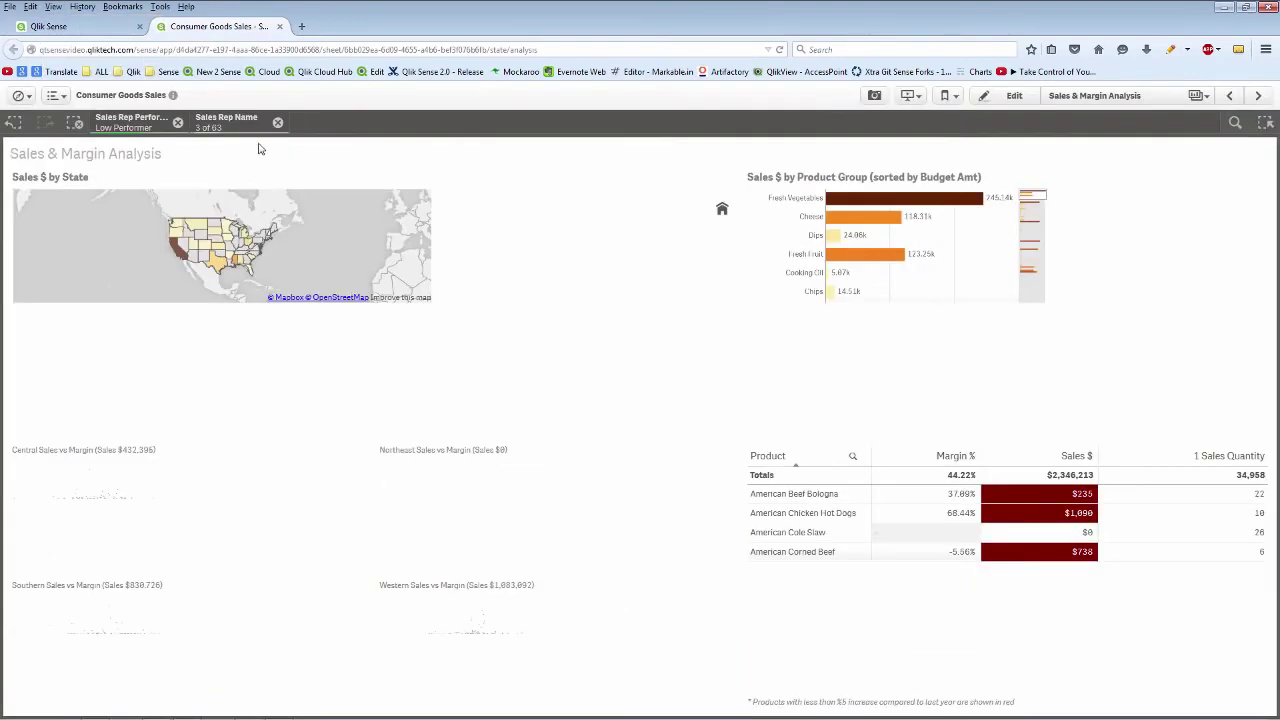
click(723, 212)
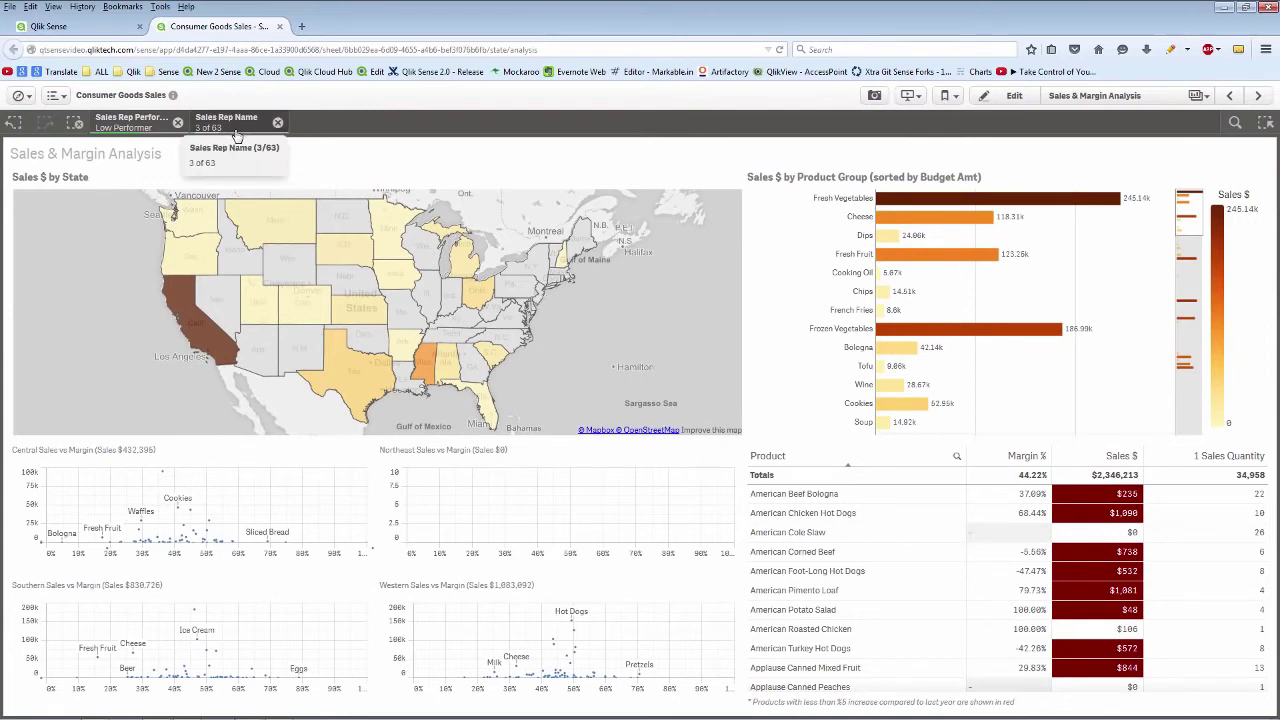
Step: Select the alternative values in the Sales Rep Name selection and confirm it
click(237, 136)
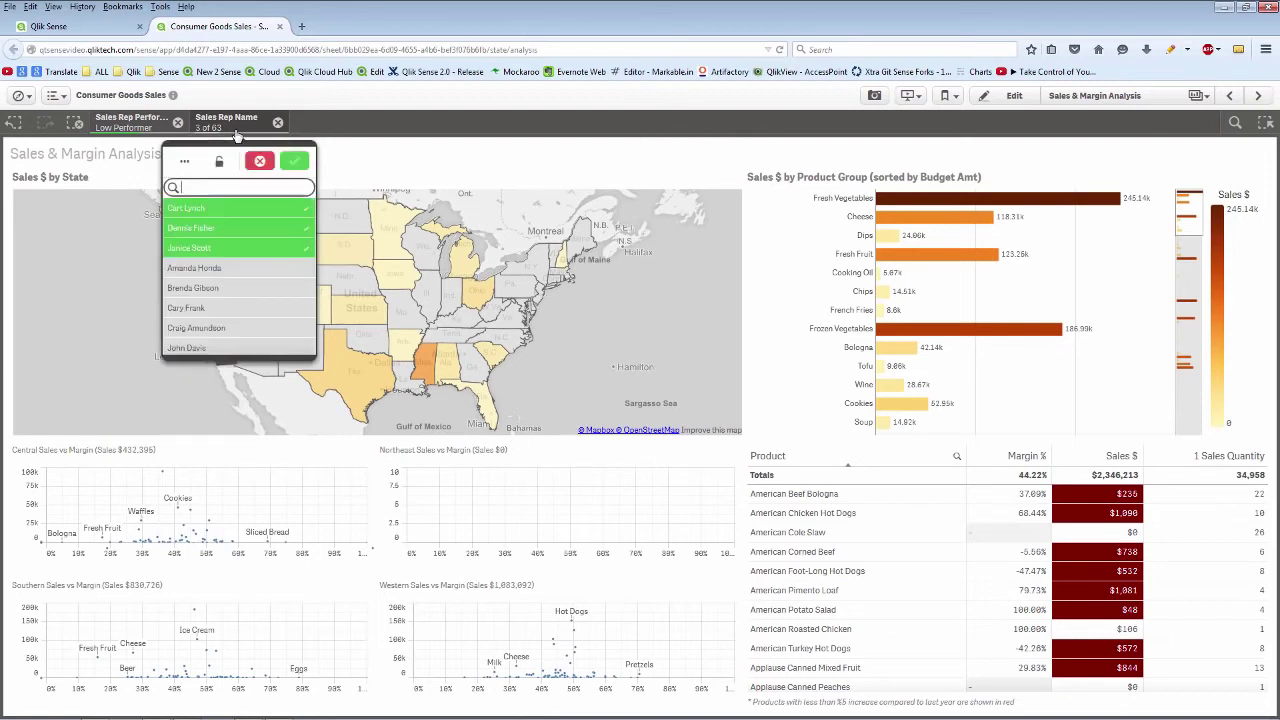
click(184, 161)
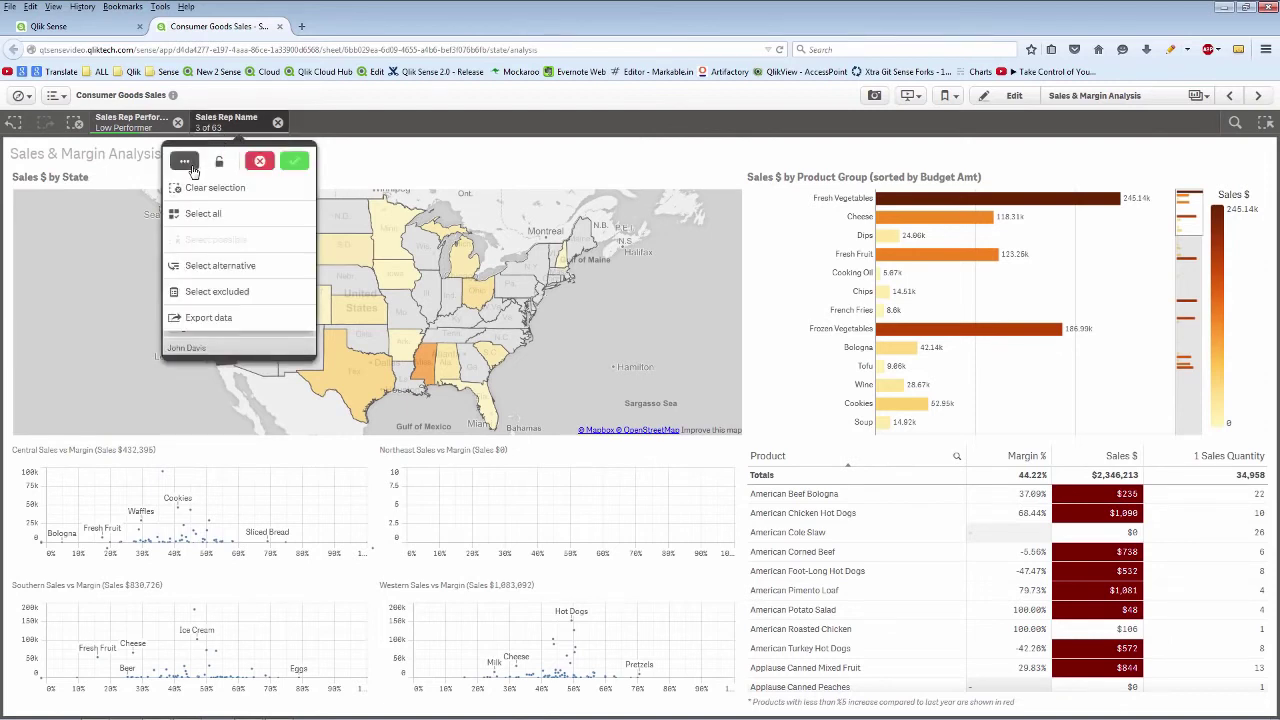
click(215, 265)
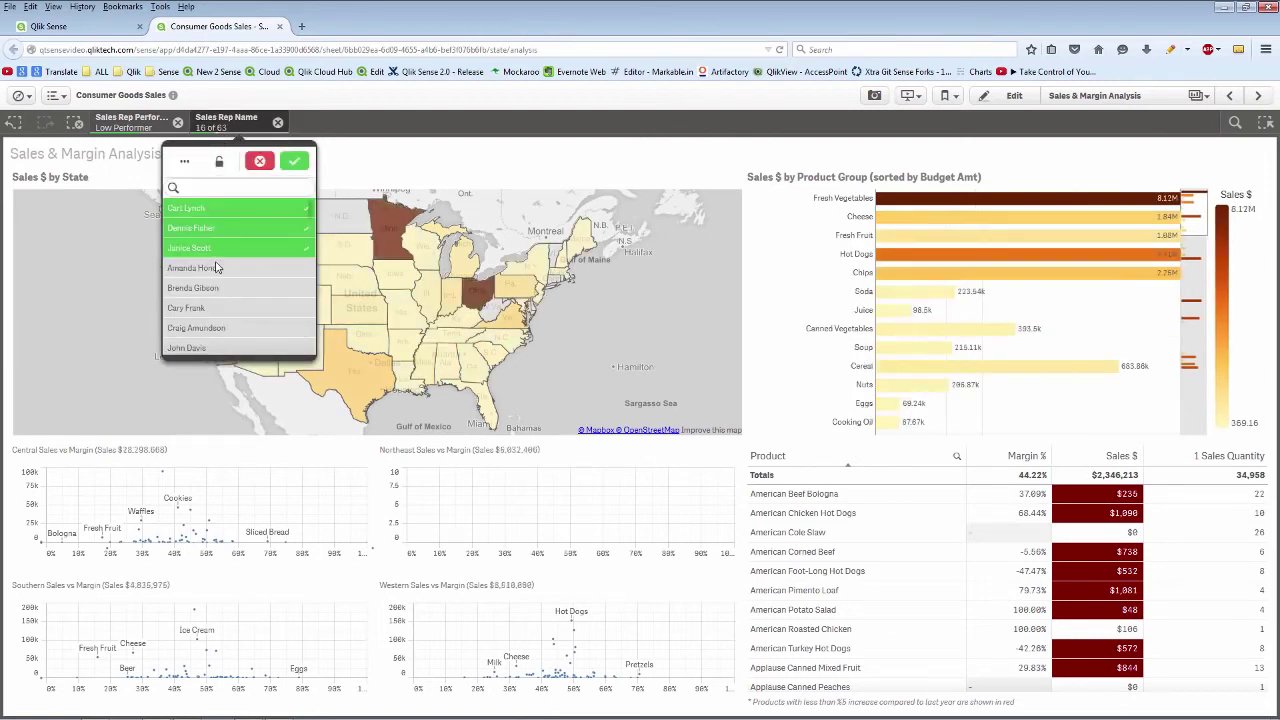
click(292, 164)
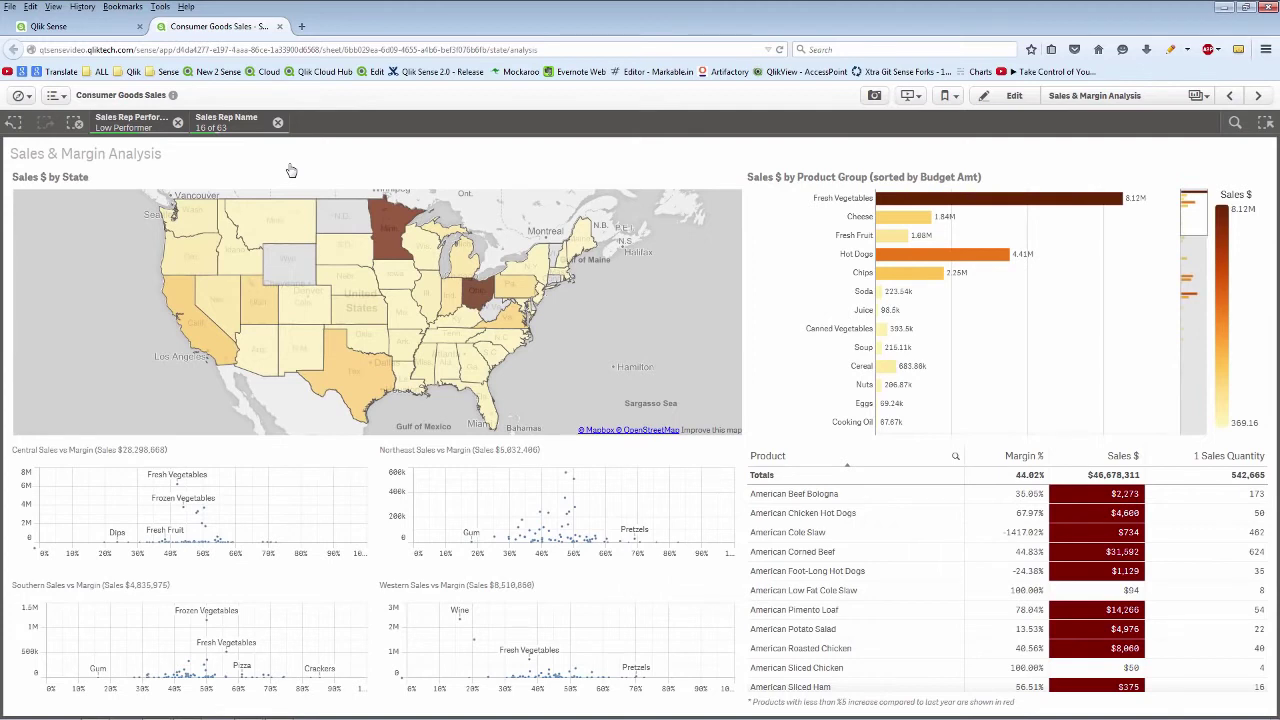
Step: Review the export options of the Sales $ by State map and the sheet-level PDF export option
right_click(342, 280)
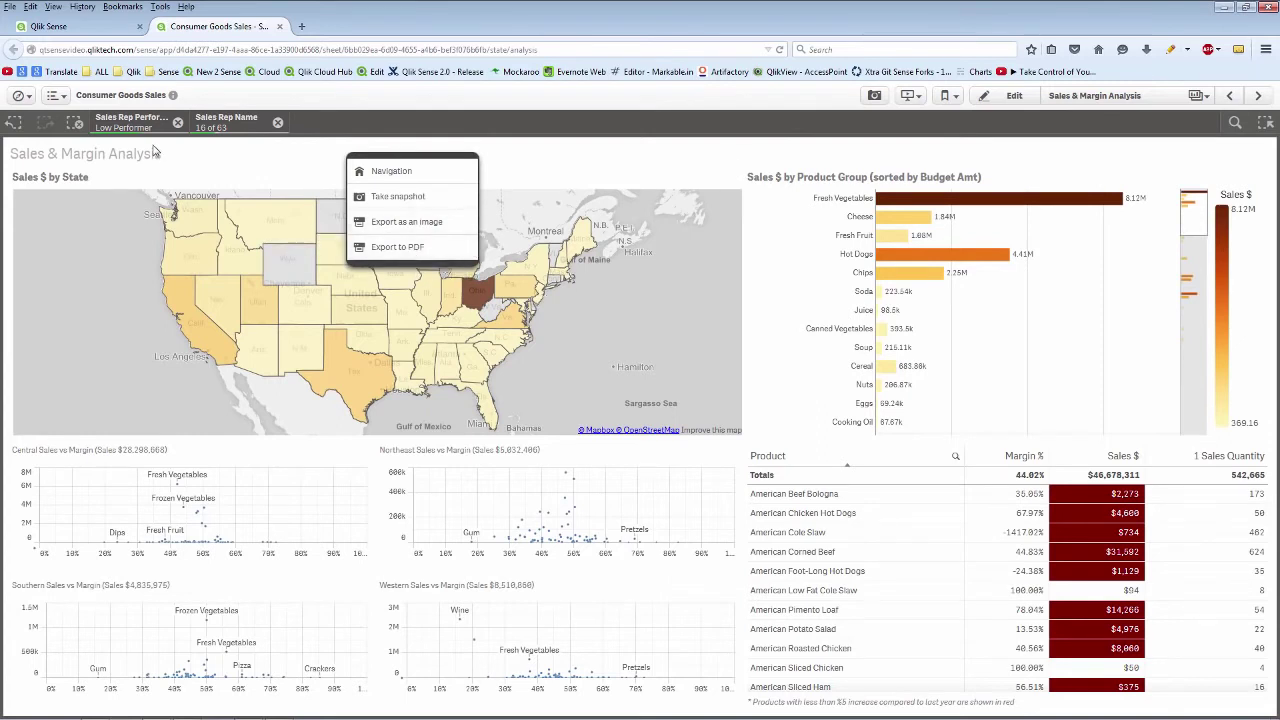
click(20, 95)
click(55, 96)
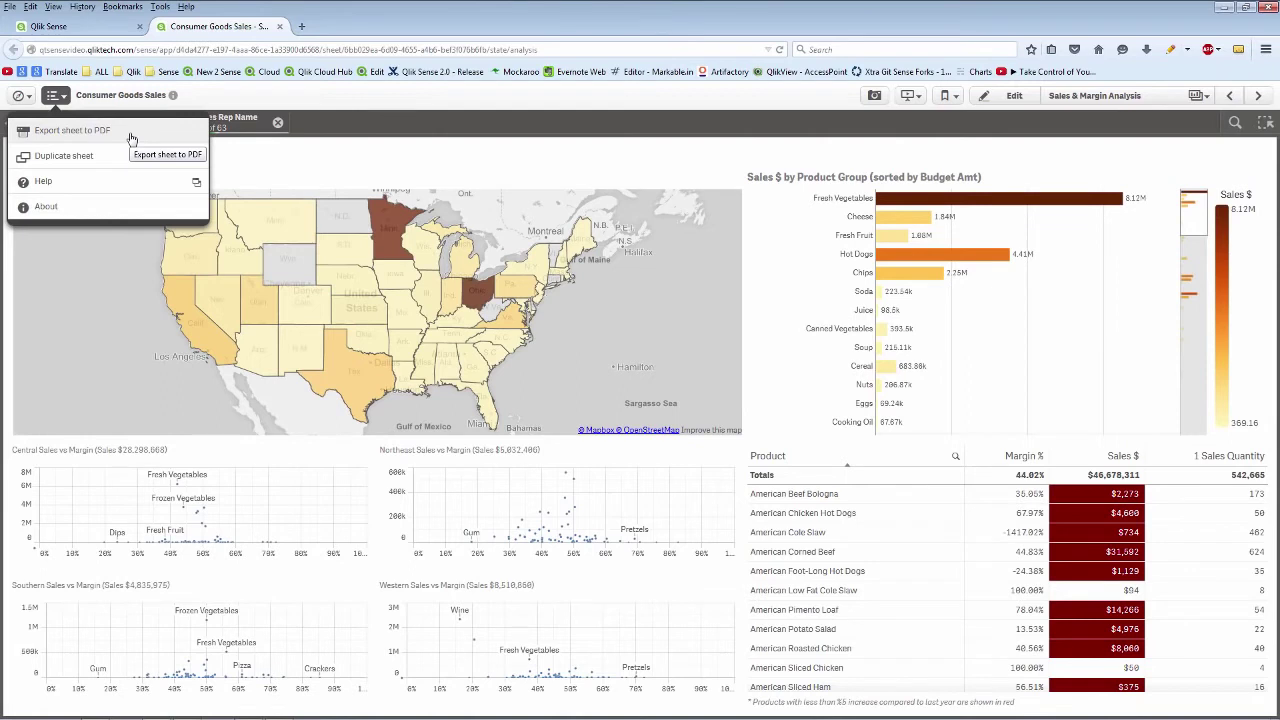
click(243, 167)
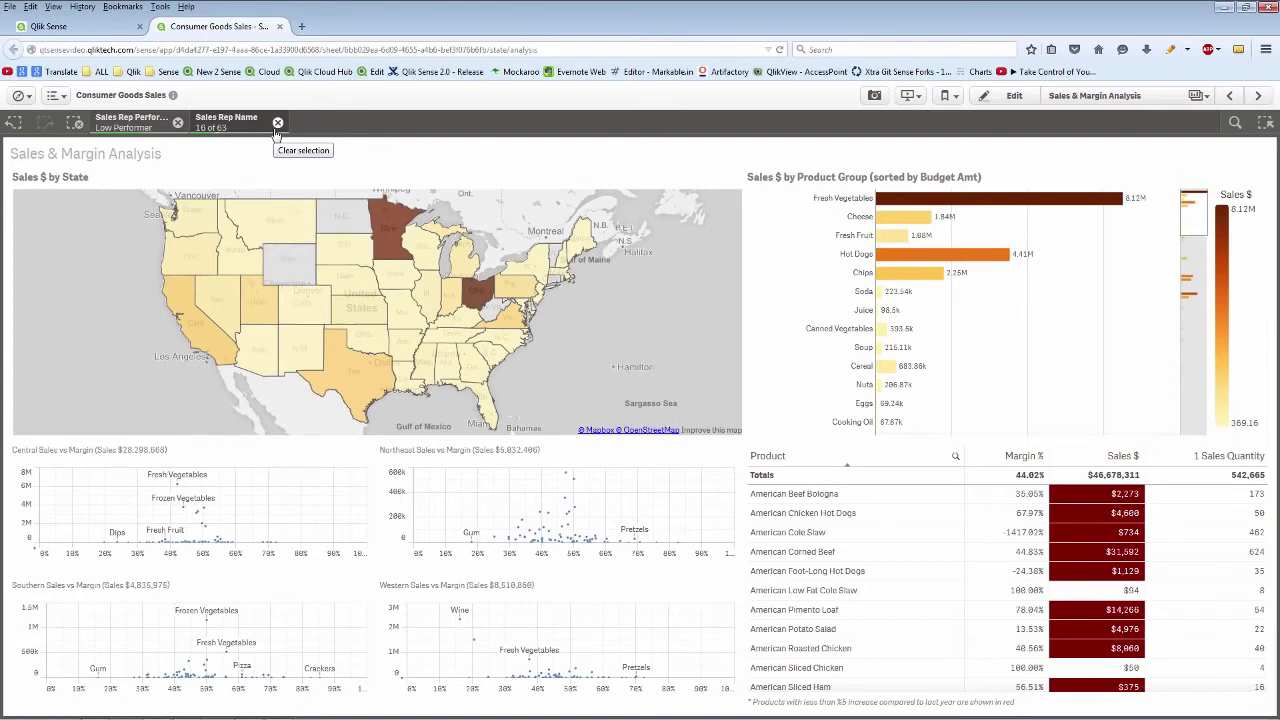
Step: Take snapshots of the Sales $ by State map, the Sales $ by Product Group chart and the Northeast Sales vs Margin chart, and leave snapshot mode
click(874, 95)
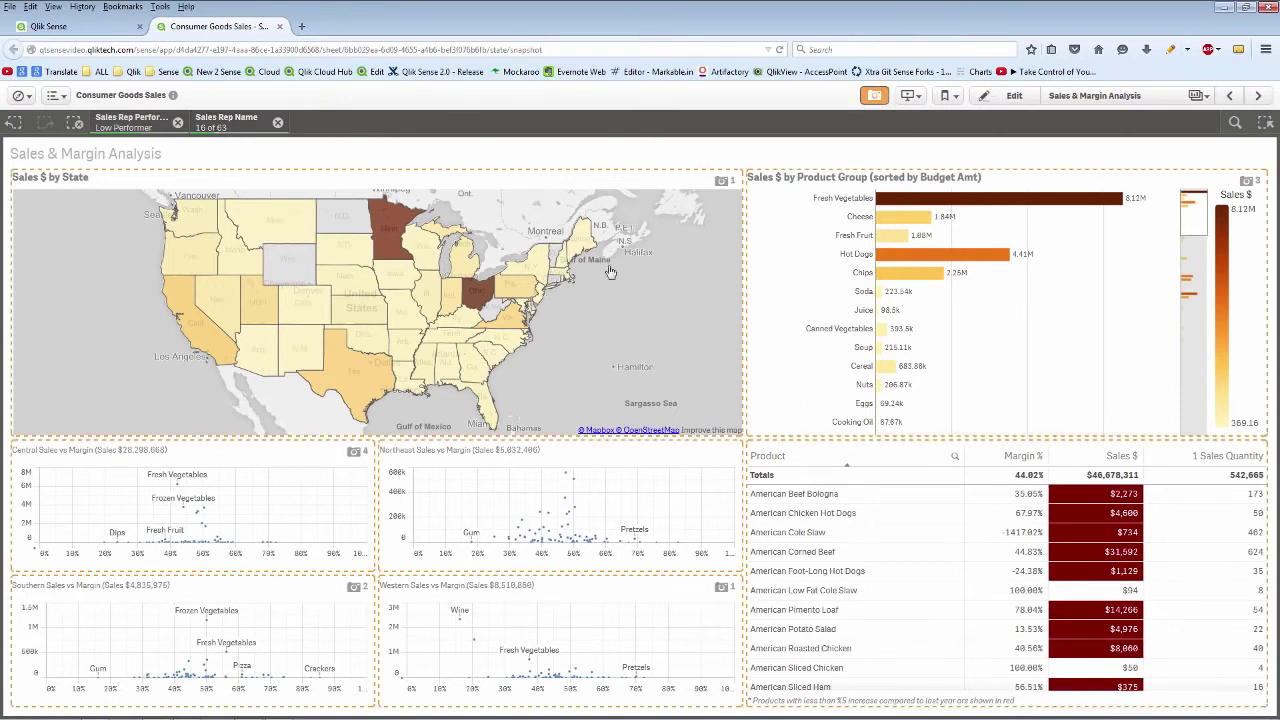
click(834, 314)
click(690, 487)
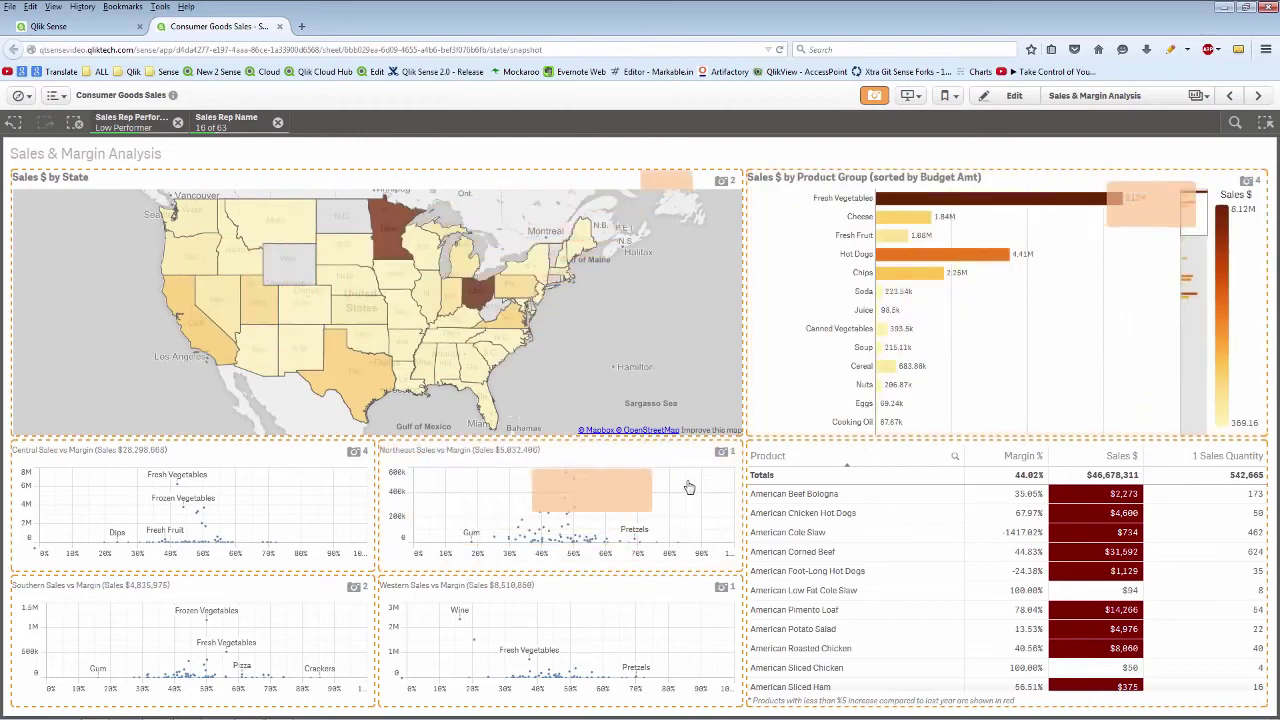
click(875, 97)
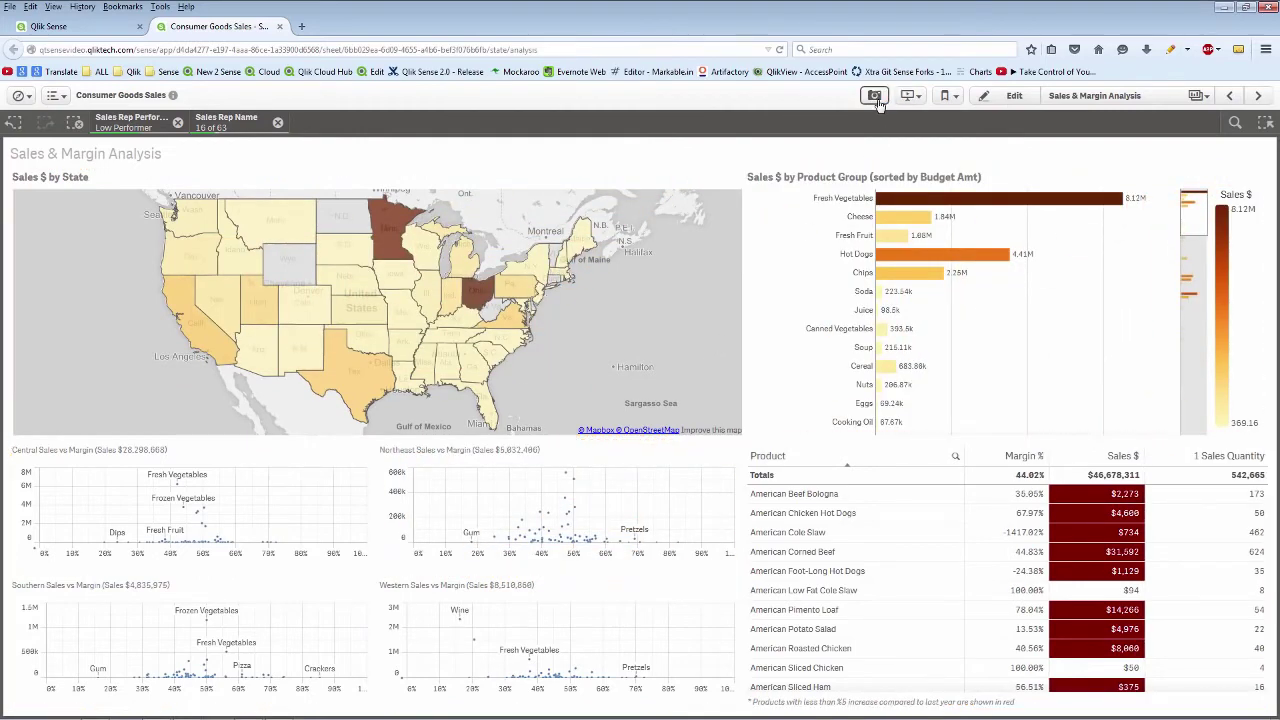
Step: Play the Sales Rep Performance story to the Fresh Vegetables slide and go to the source of its Central Region revenue chart
click(908, 96)
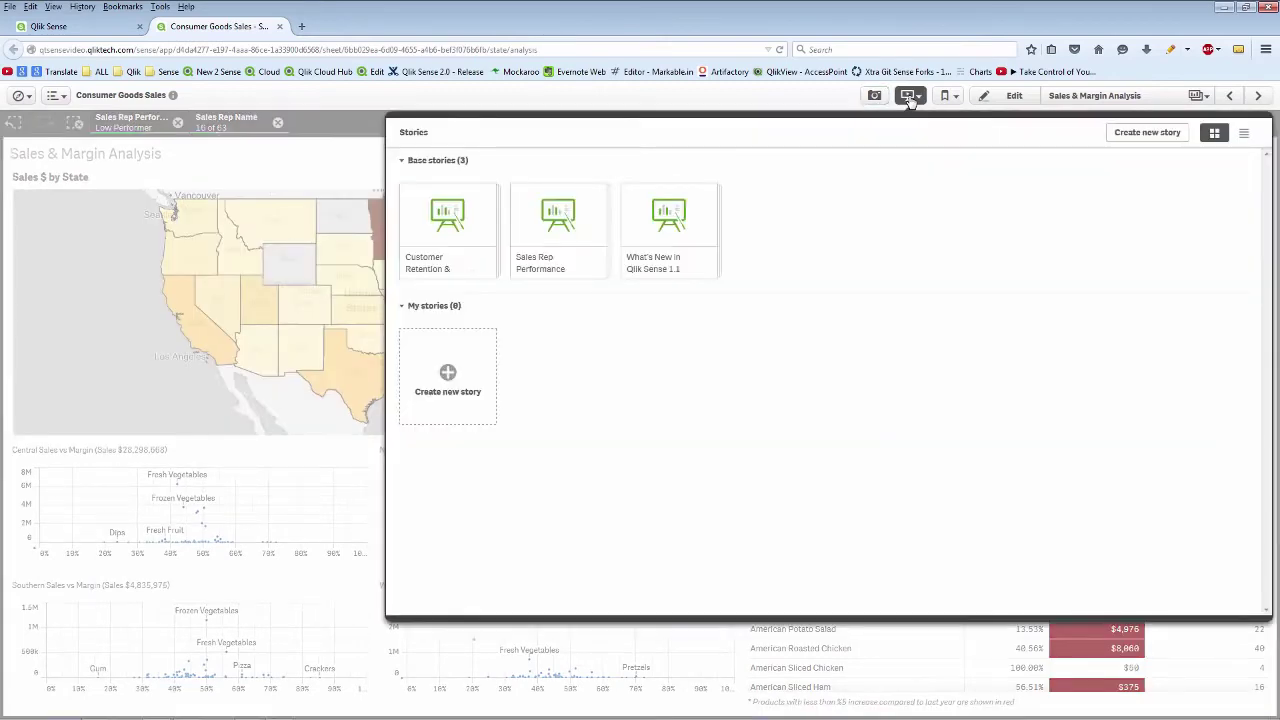
click(573, 245)
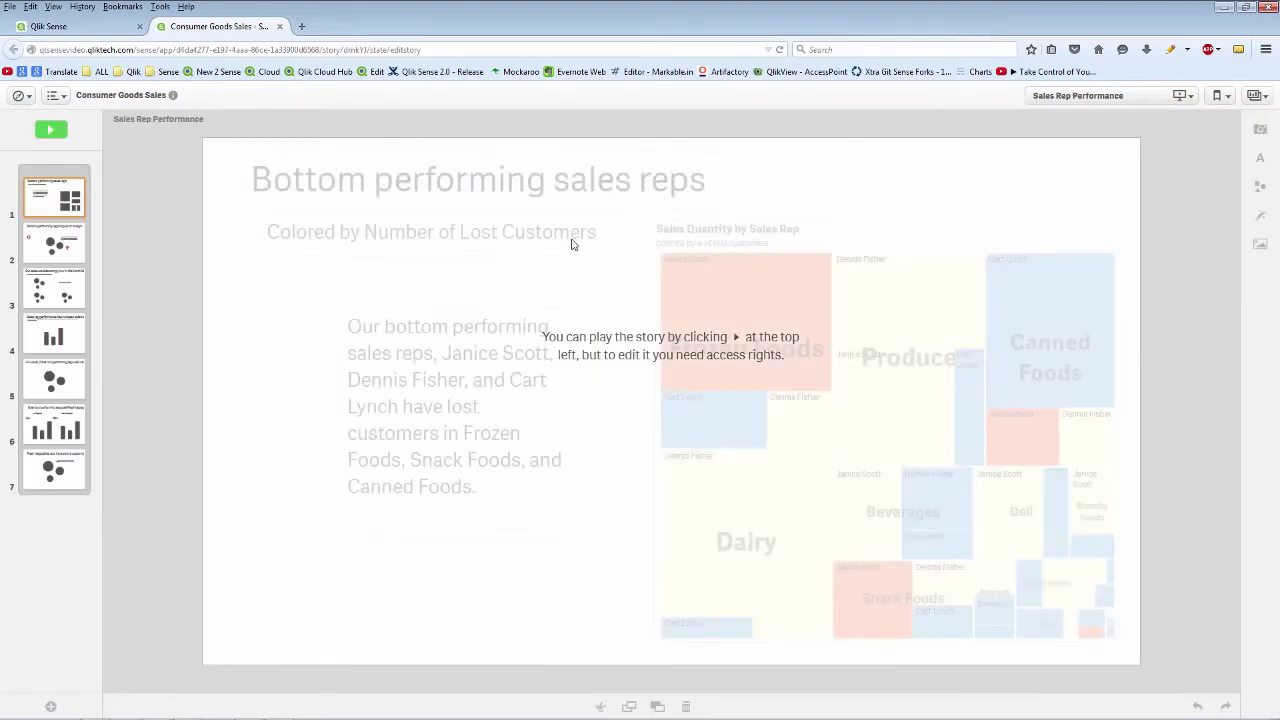
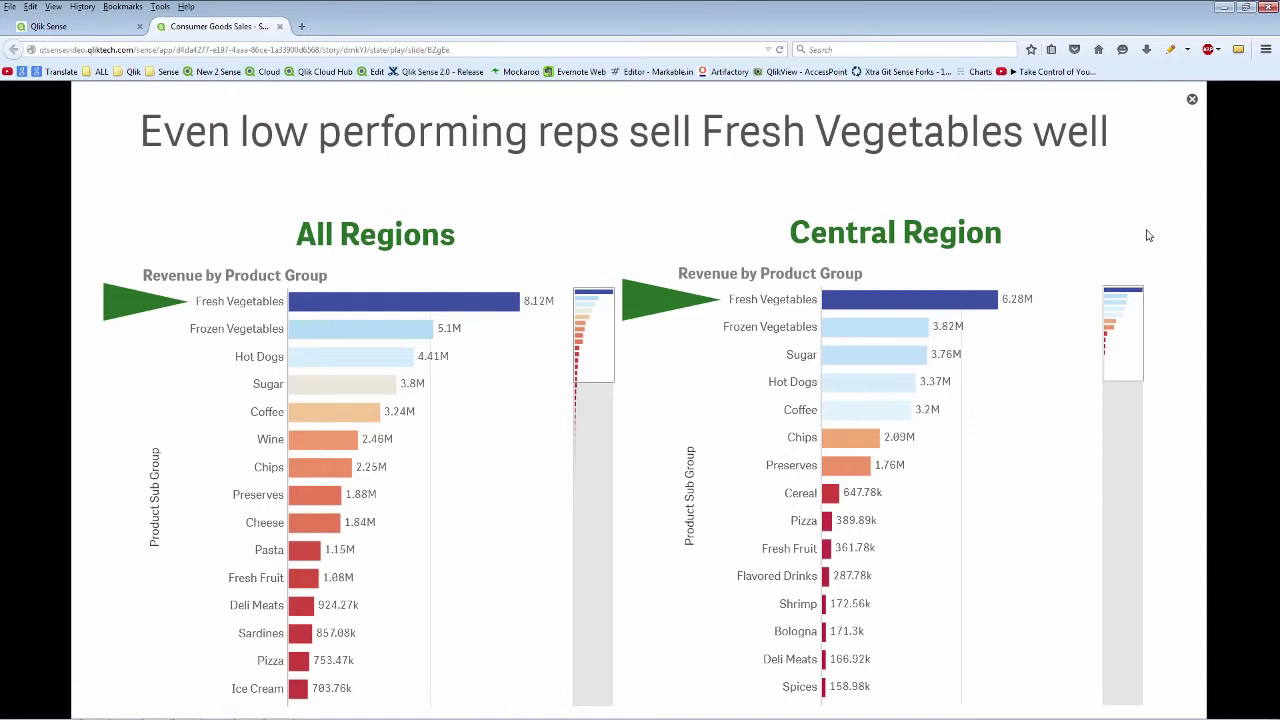
click(862, 484)
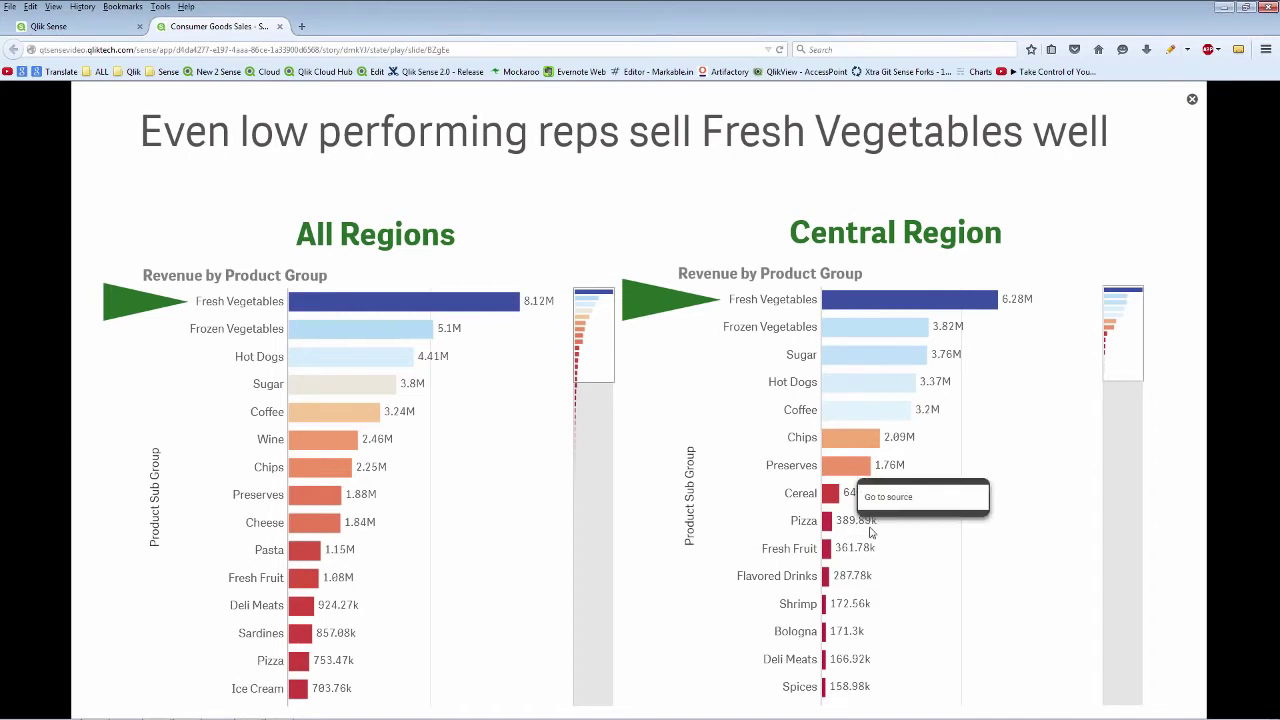
click(910, 497)
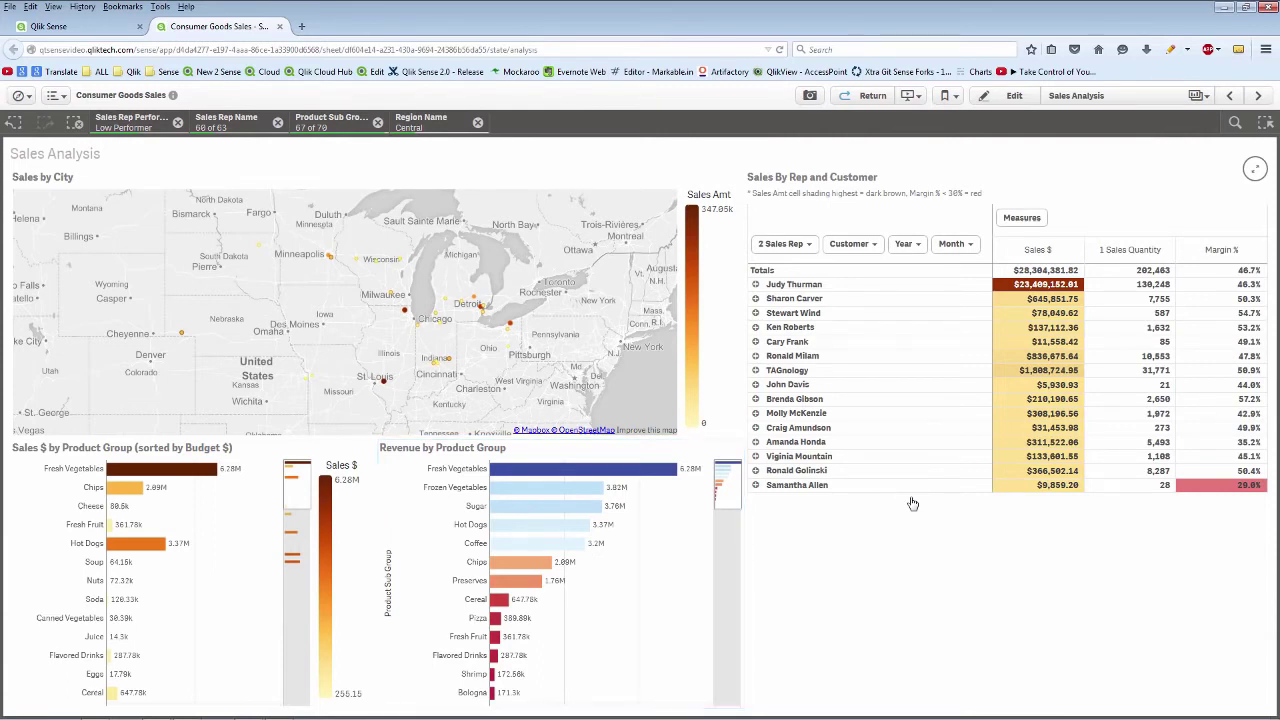
Step: Compare the Northeast, Southern and Western regions one at a time through the Region Name selection, and cancel the selection
click(440, 122)
click(470, 228)
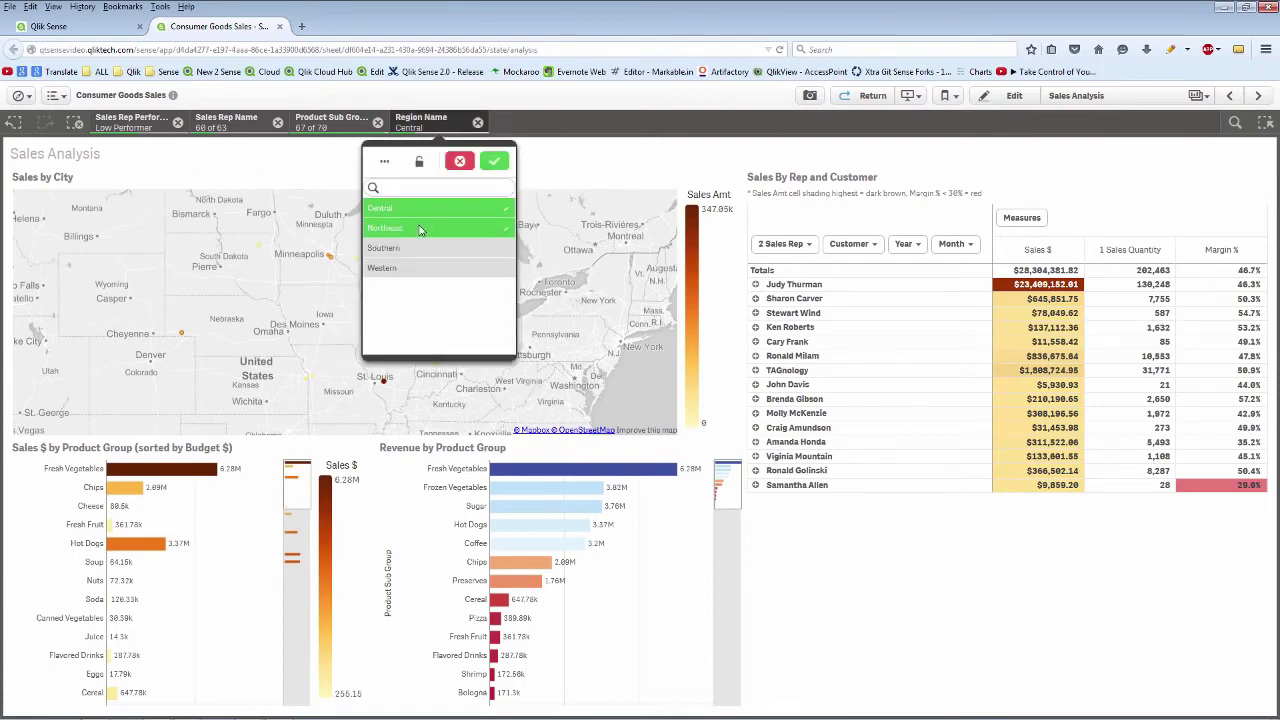
click(473, 209)
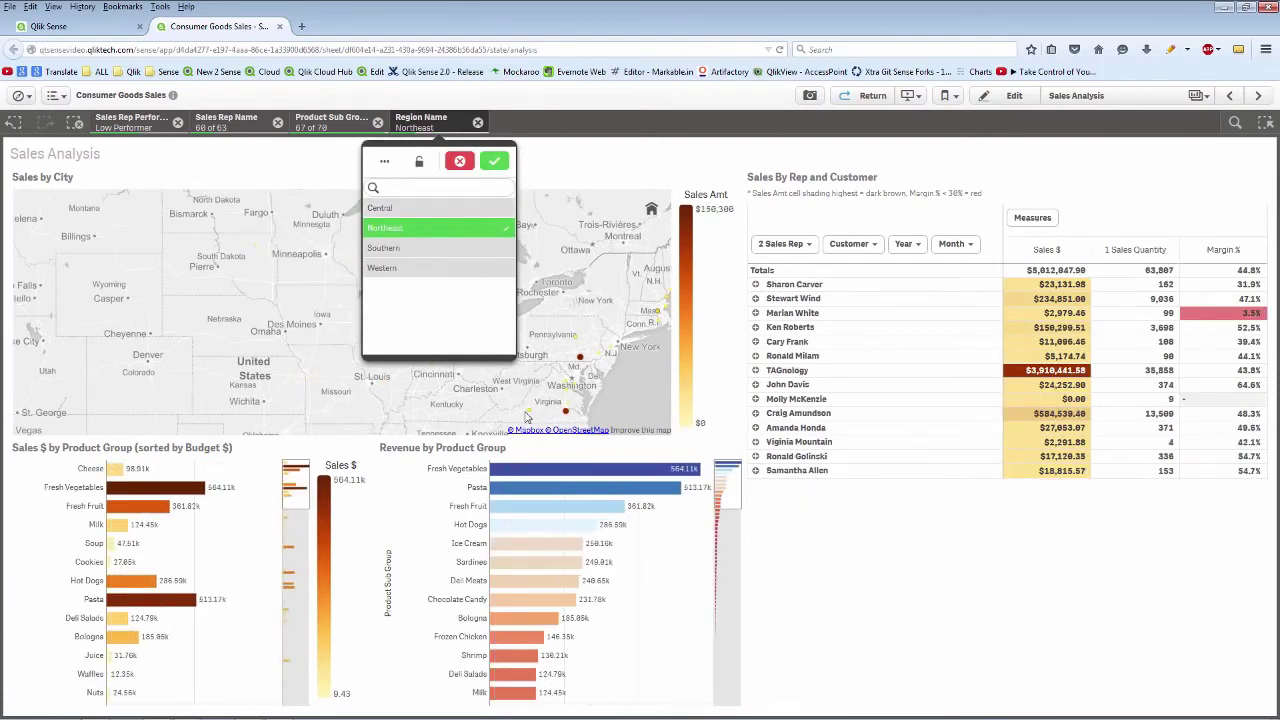
click(434, 249)
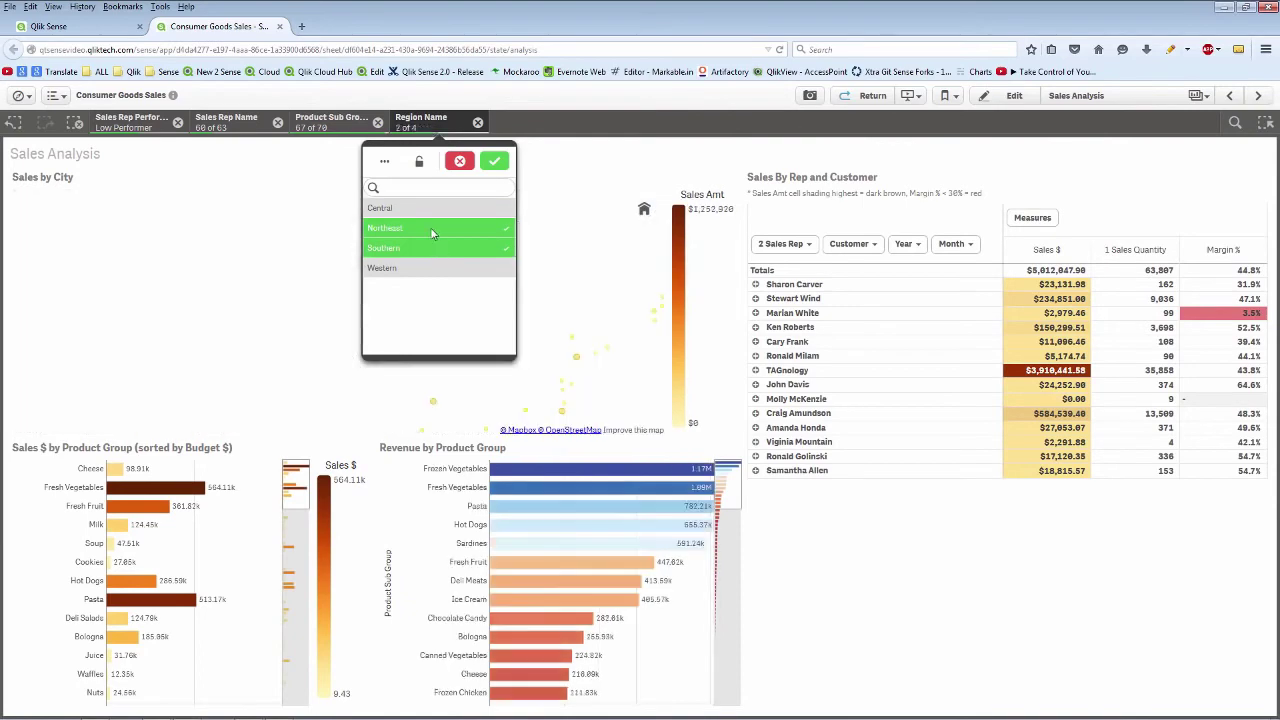
click(430, 228)
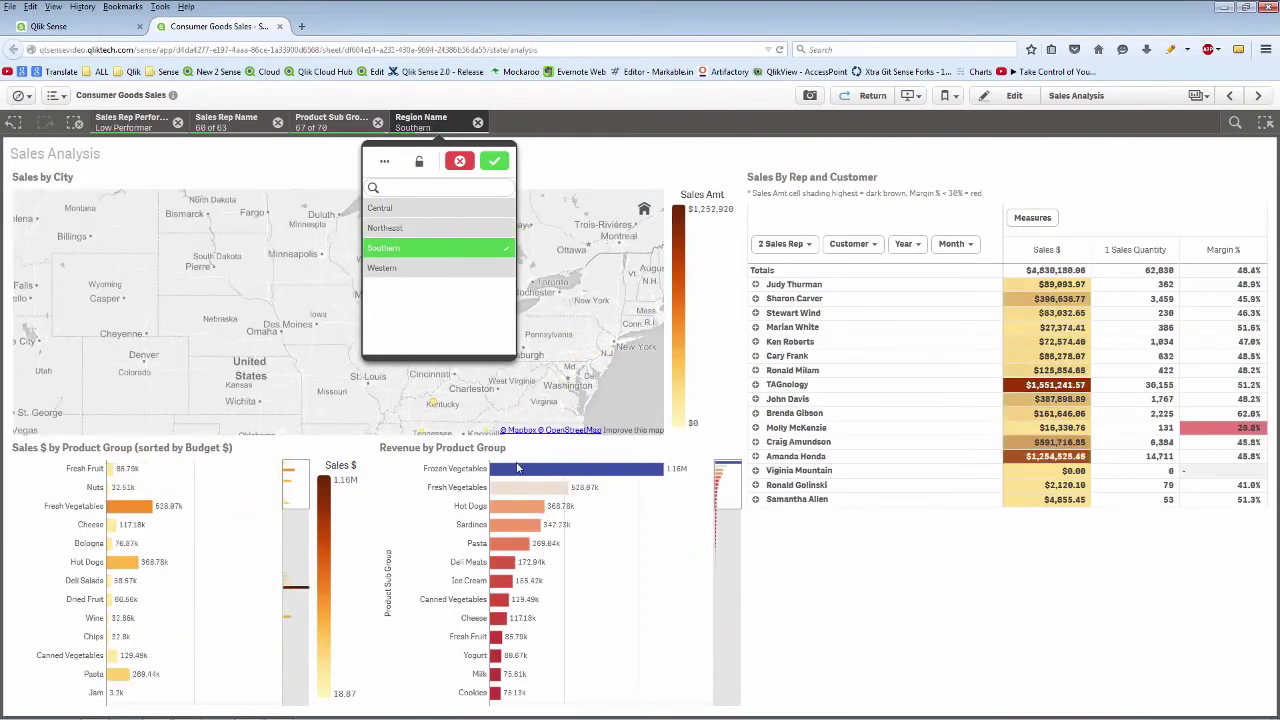
click(438, 266)
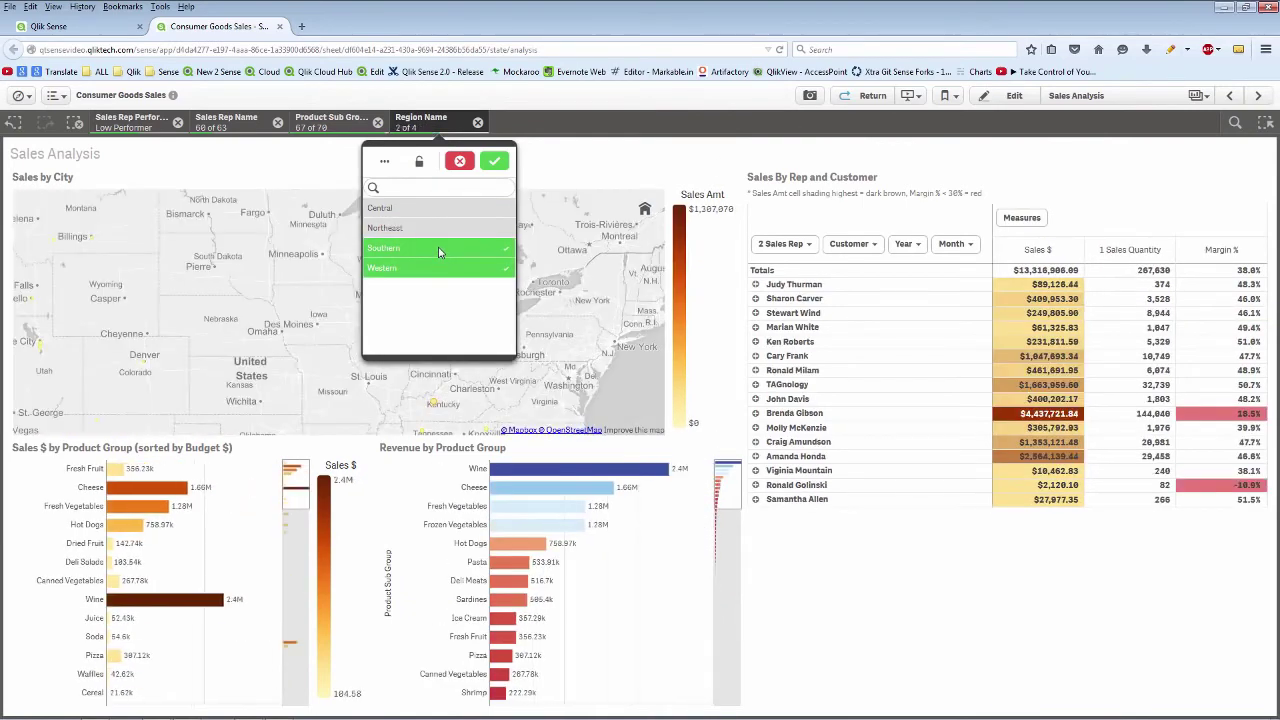
click(438, 249)
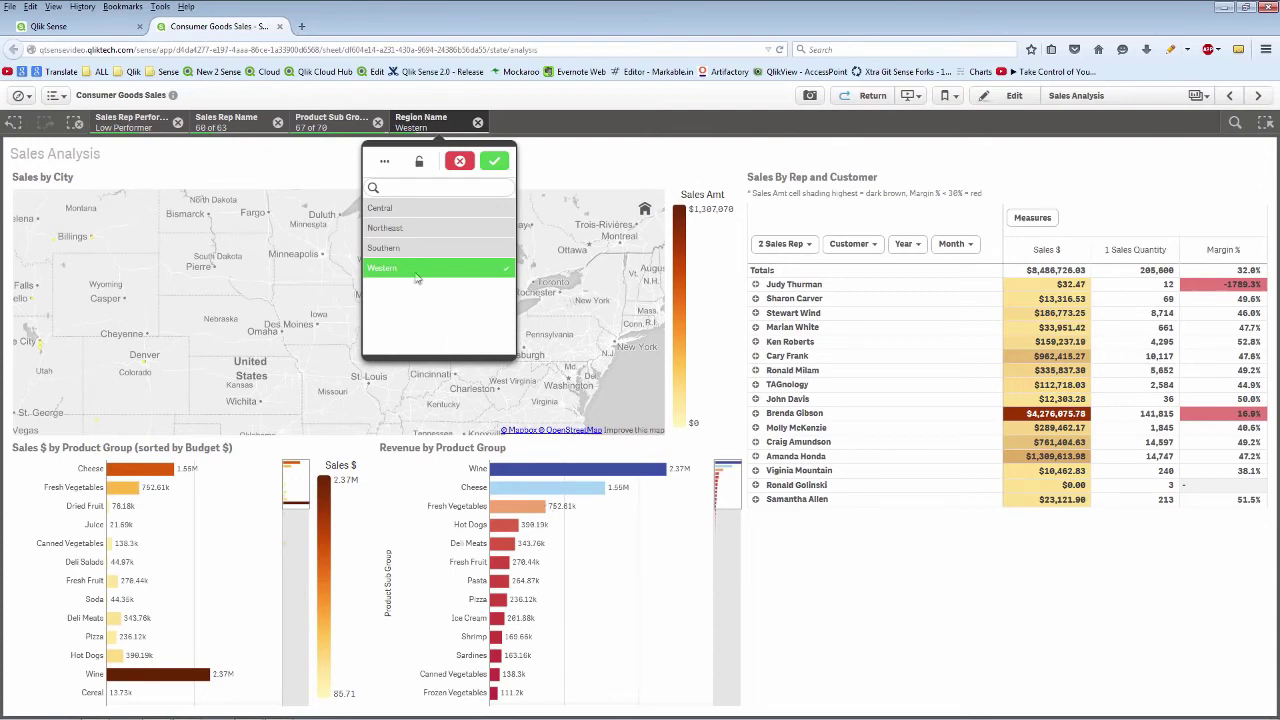
click(459, 161)
Step: Return from the Sales Analysis sheet to the story slide and close the story playback
click(908, 95)
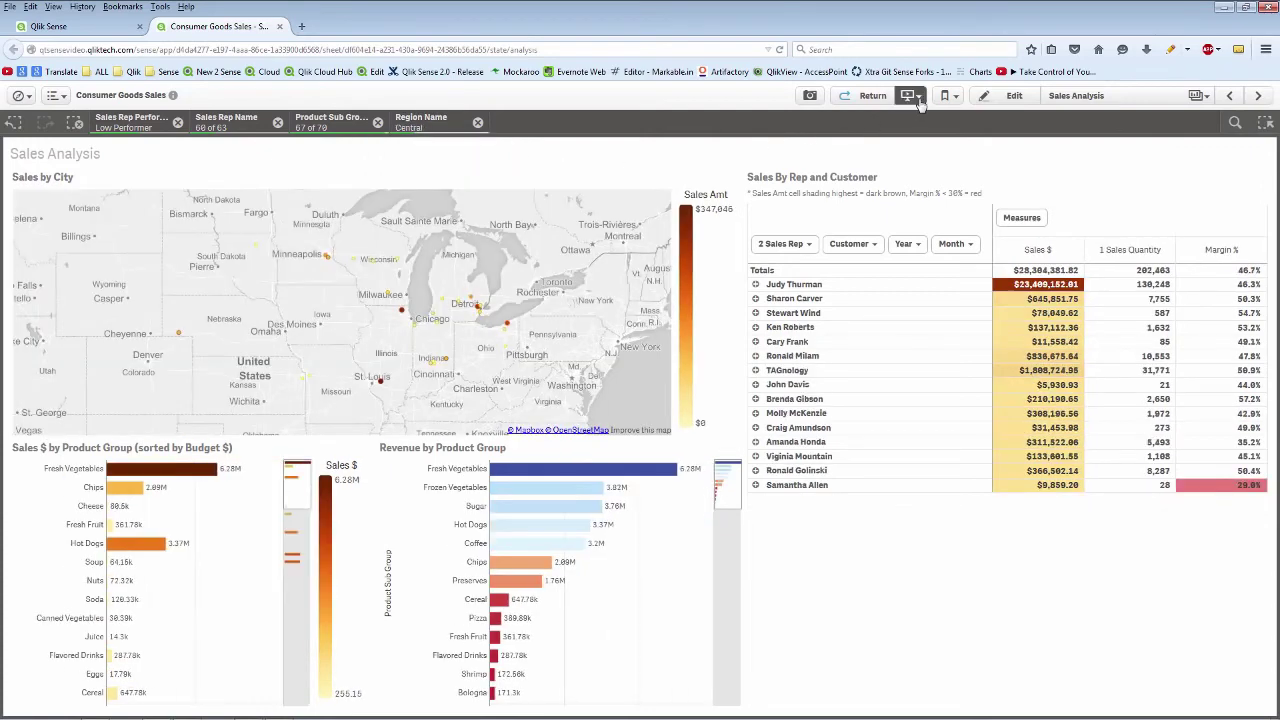
click(873, 96)
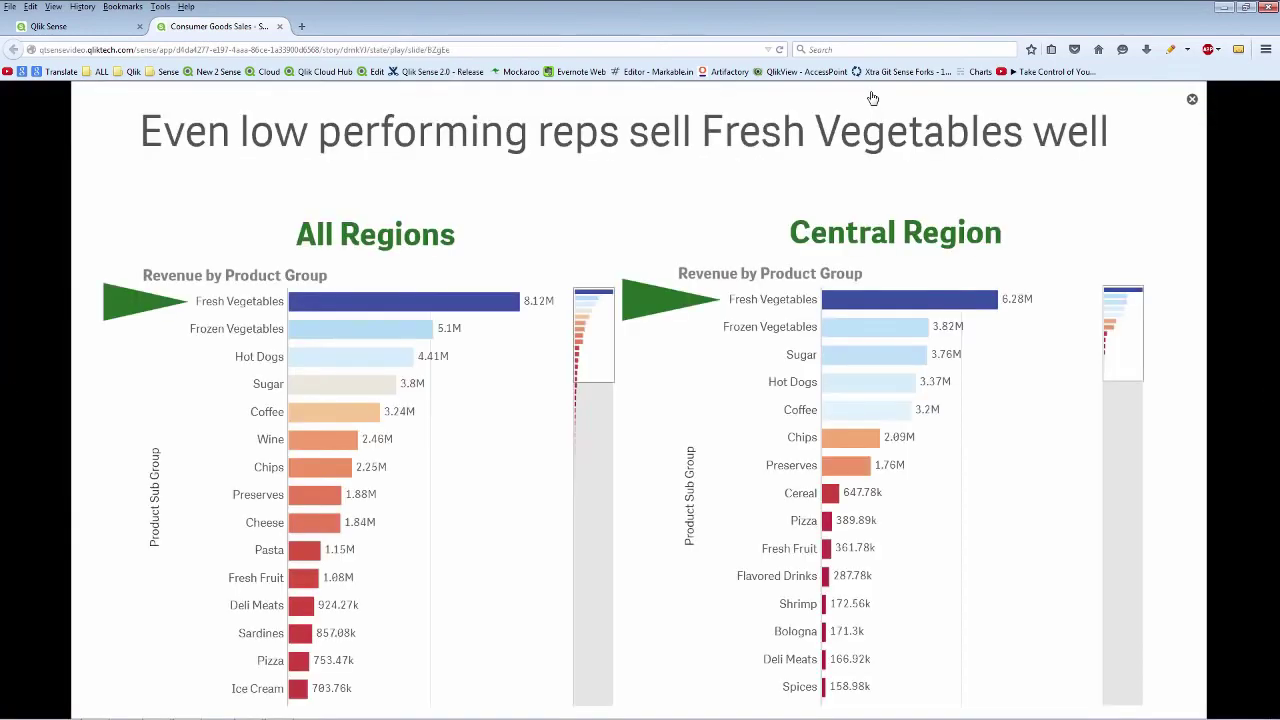
click(1192, 100)
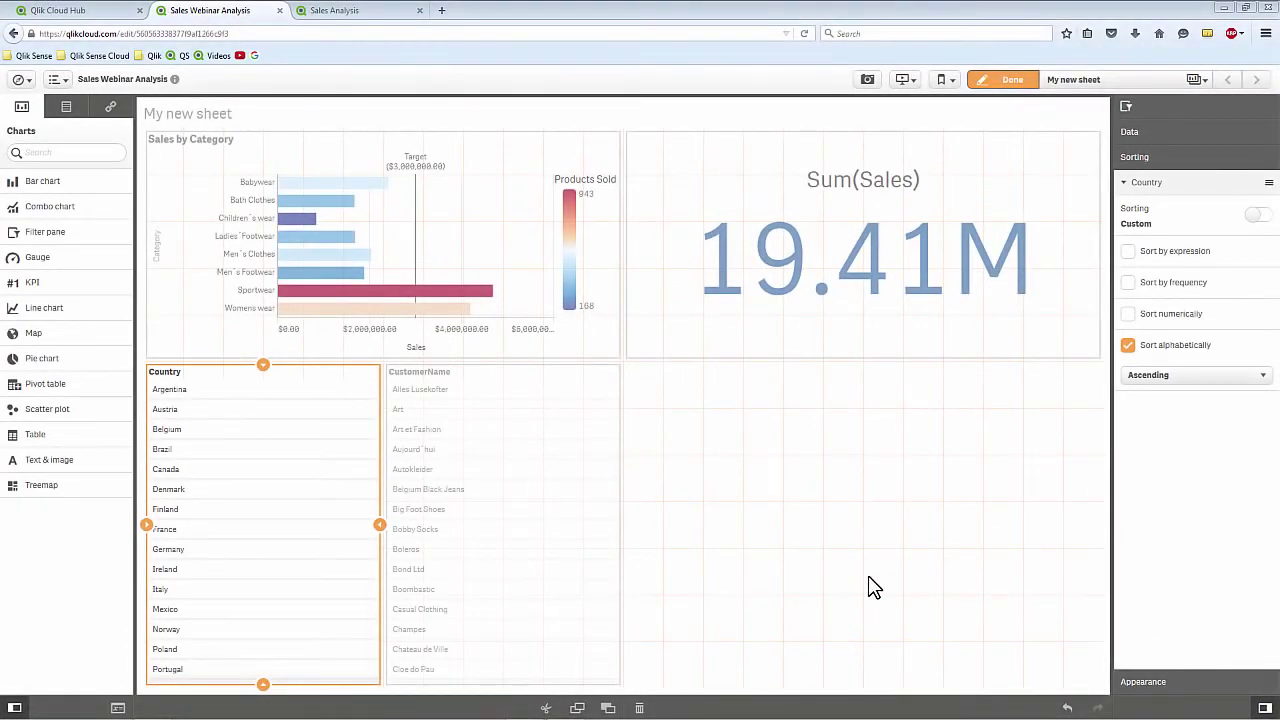
Step: Delete the Country and CustomerName filter panes from My new sheet in the Sales Webinar Analysis app
right_click(298, 523)
click(320, 490)
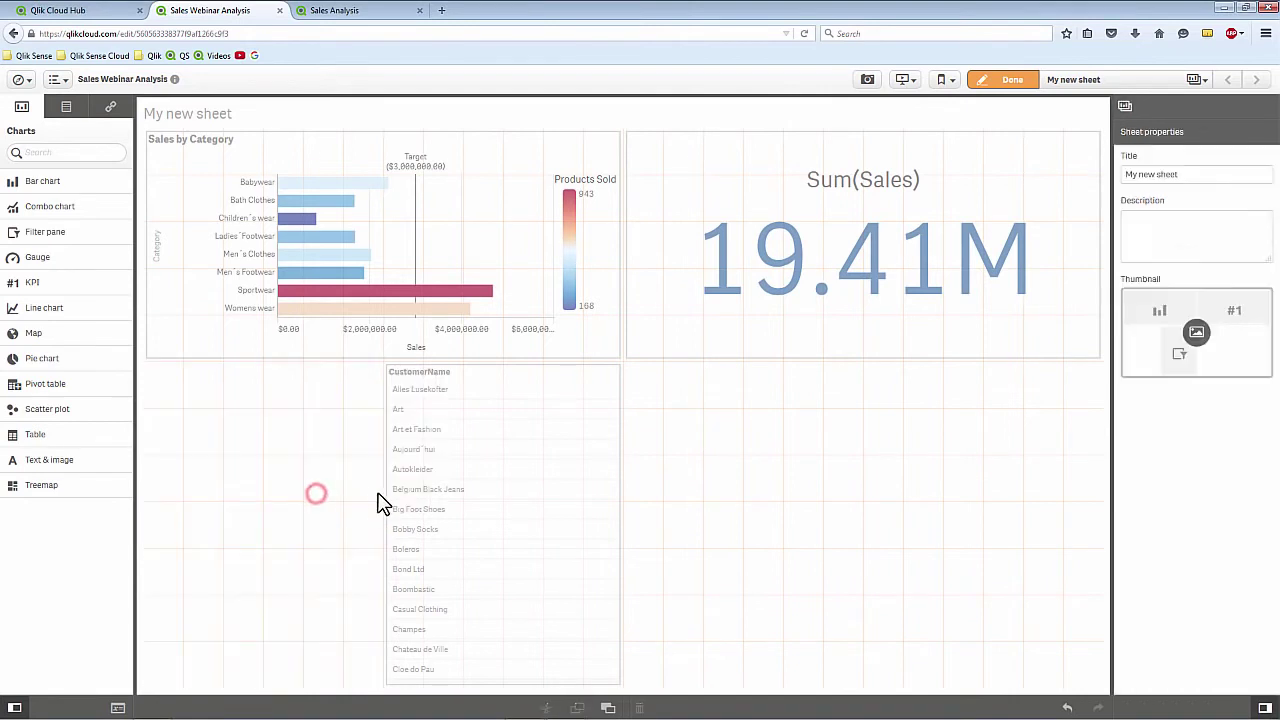
right_click(416, 500)
click(455, 464)
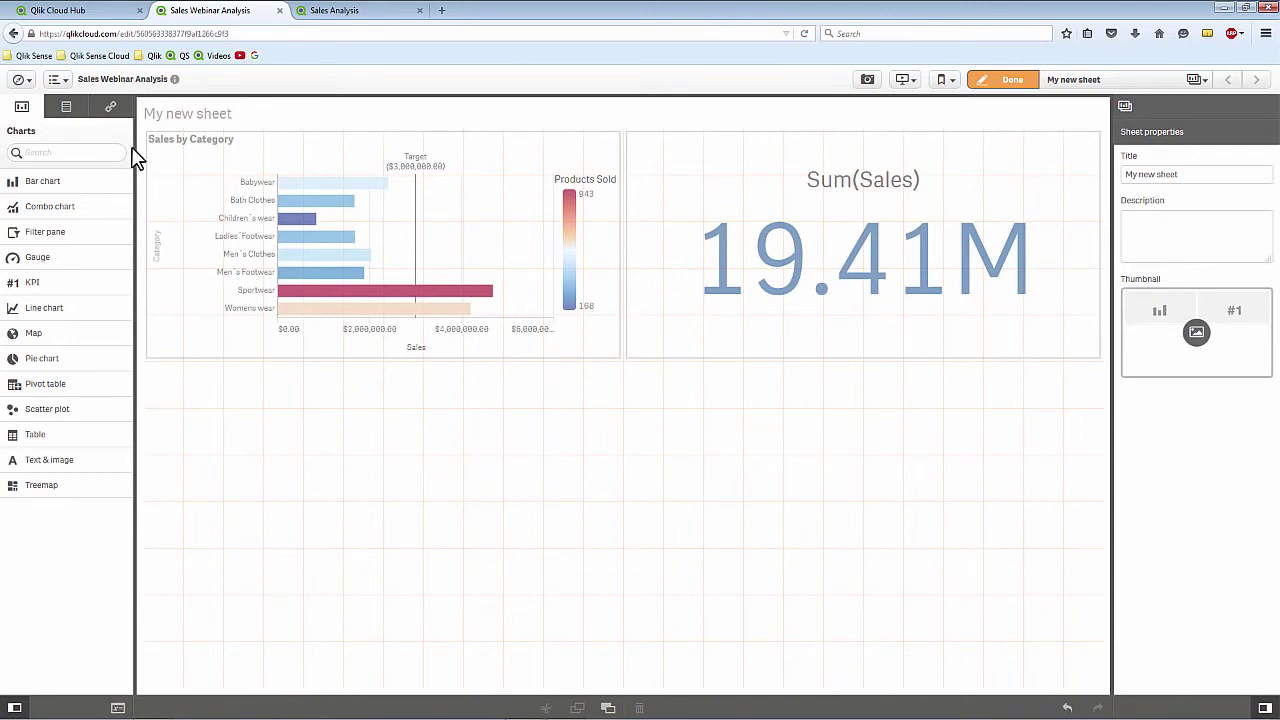
Step: Start a new single master dimension and define its field with the expression Year(OrderDate)
click(106, 114)
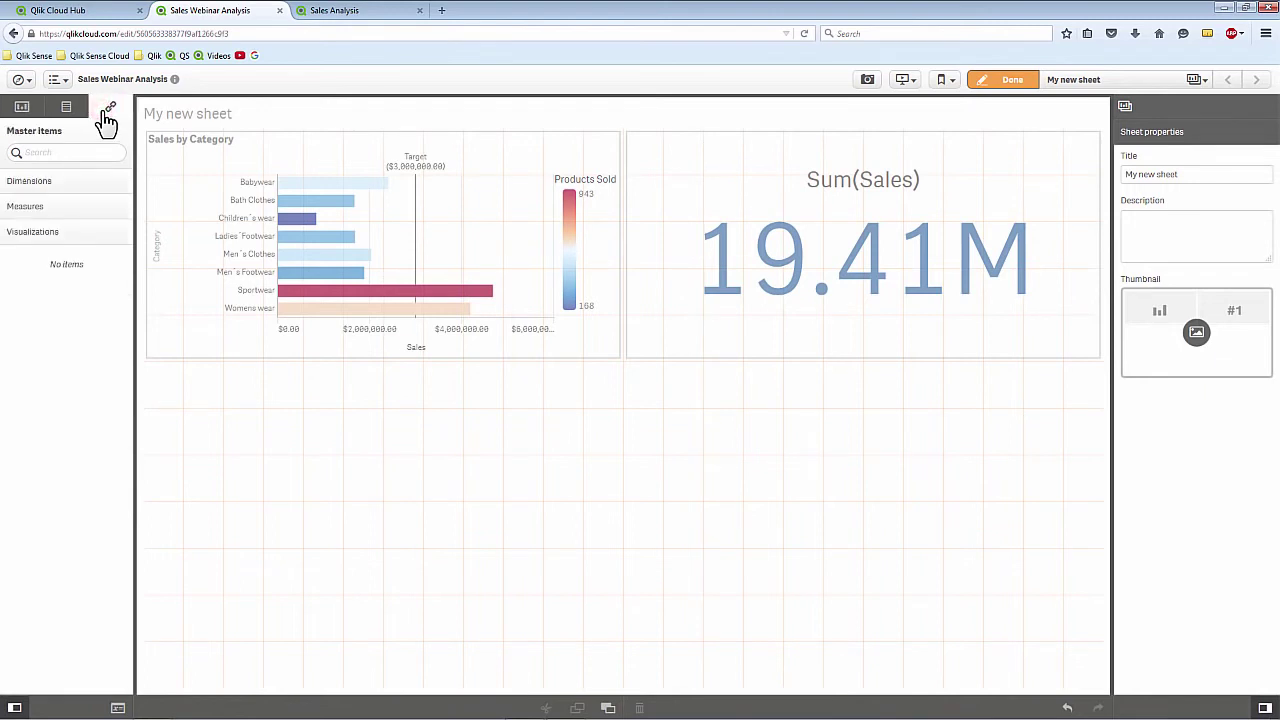
click(64, 183)
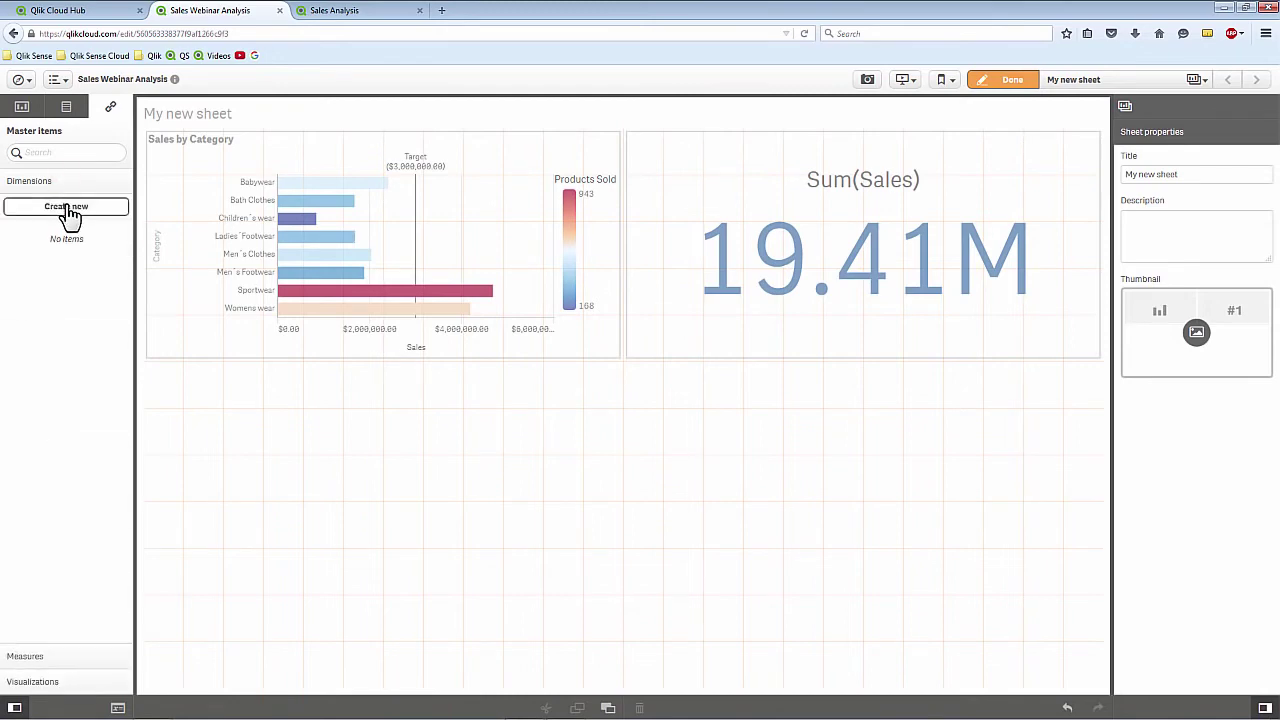
click(70, 210)
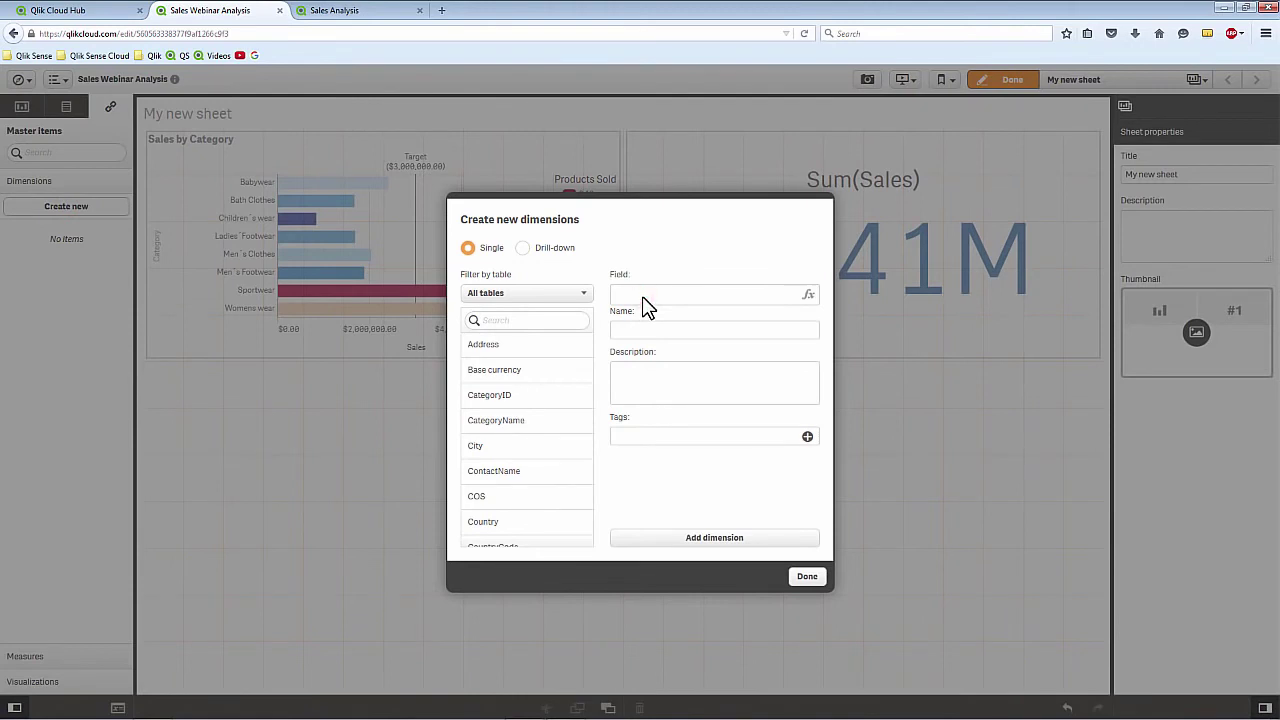
click(808, 294)
click(780, 297)
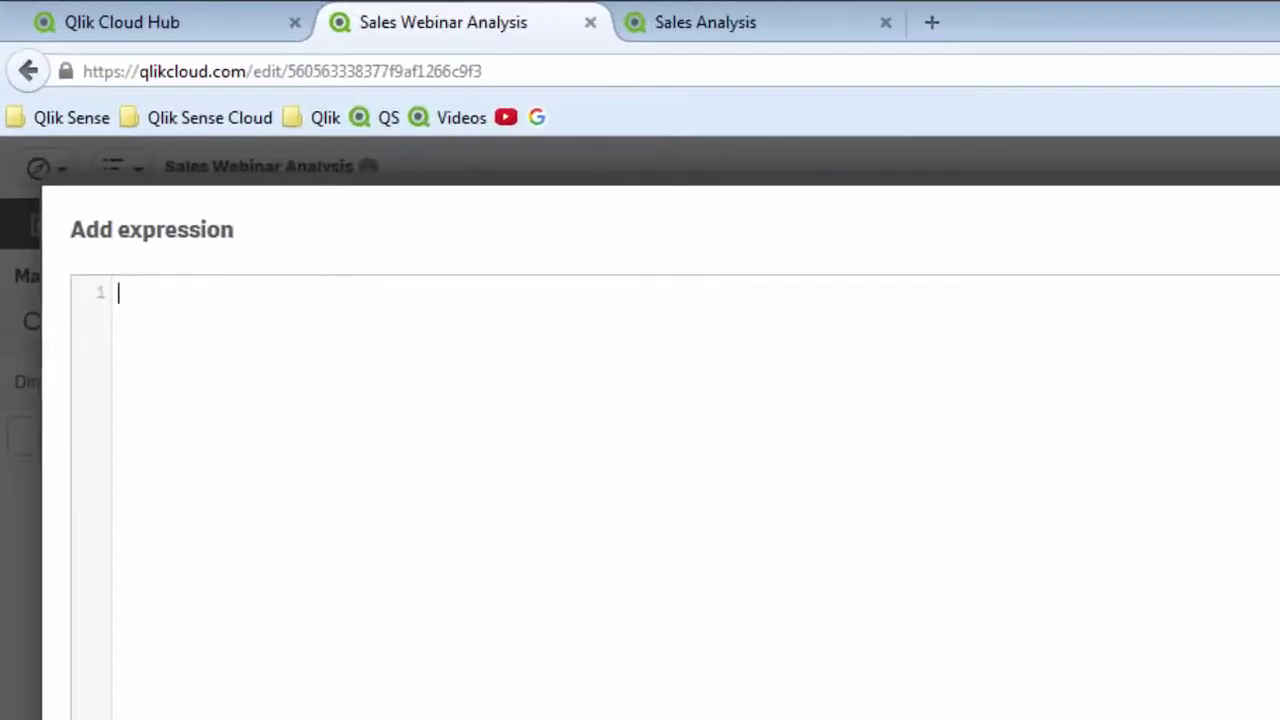
text(Ye)
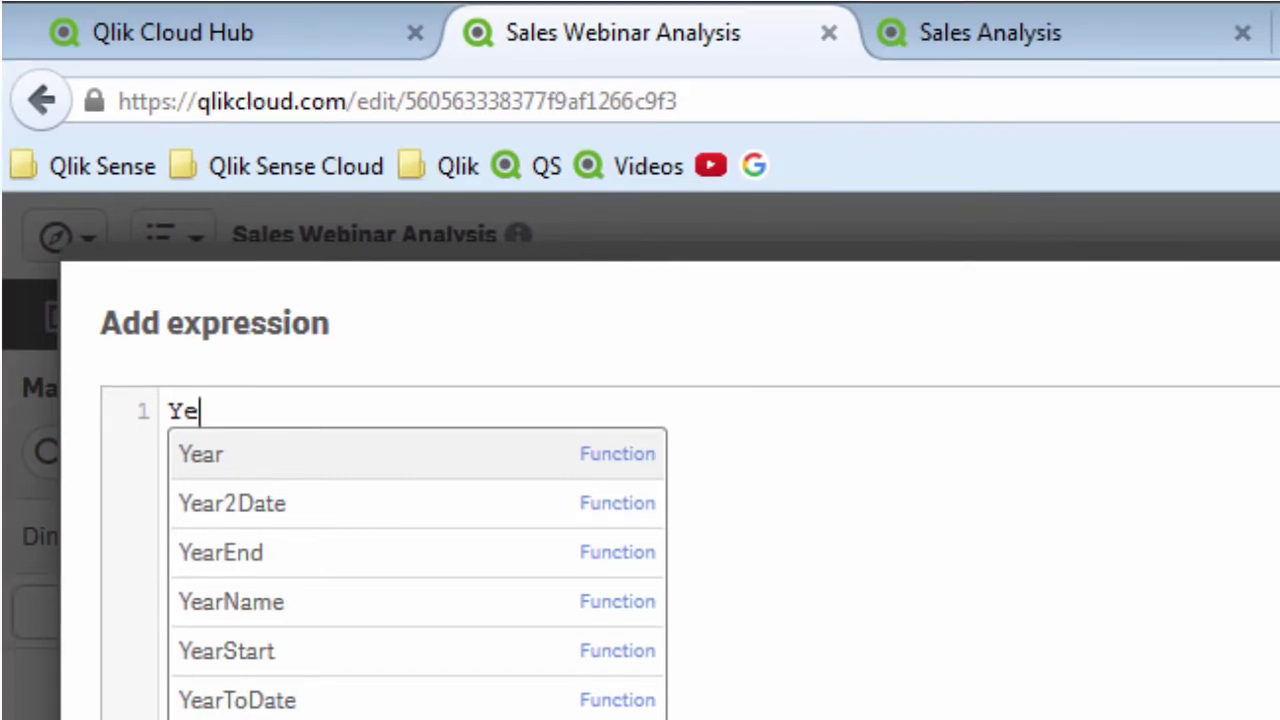
key(Return)
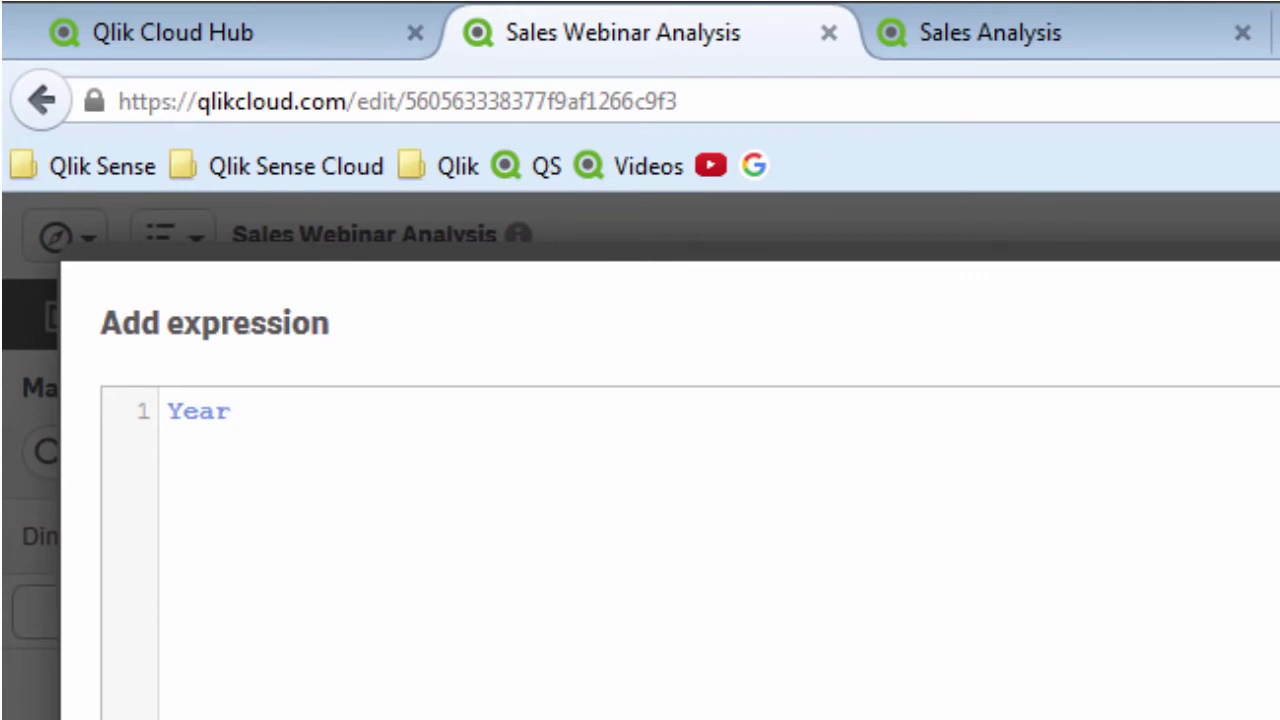
text(()
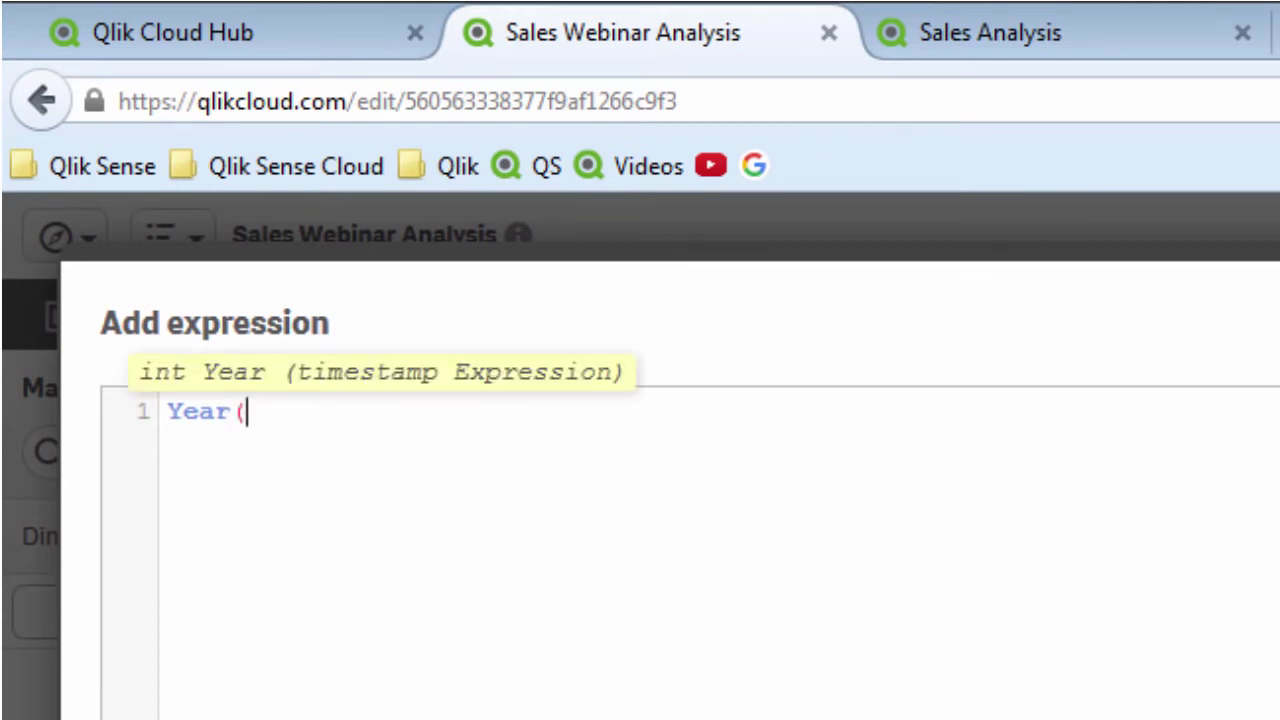
text(Or)
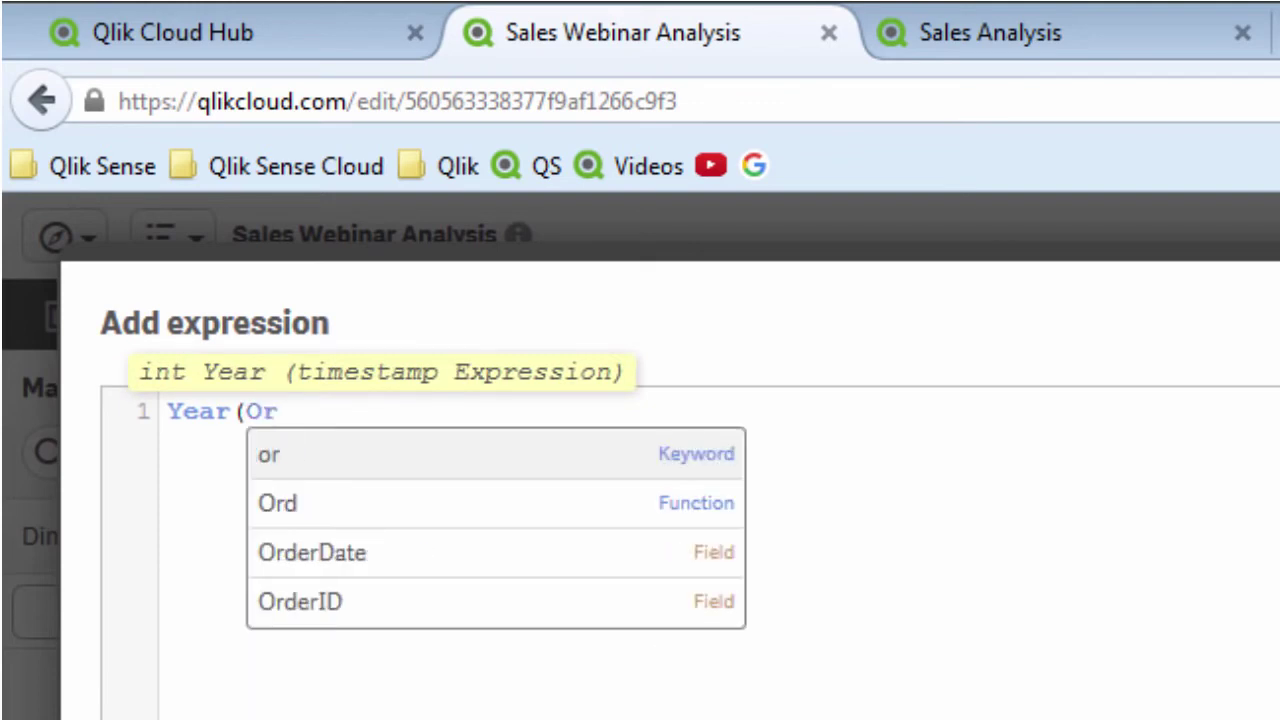
key(Down)
key(Down)
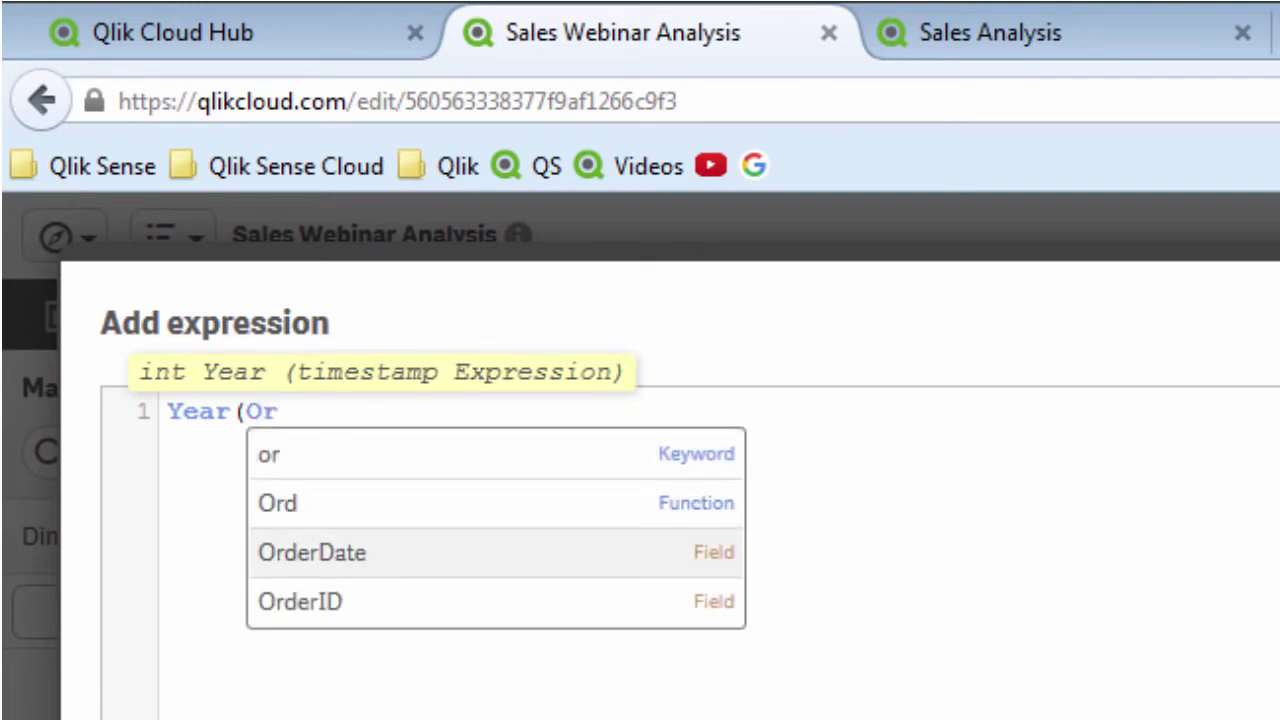
key(Return)
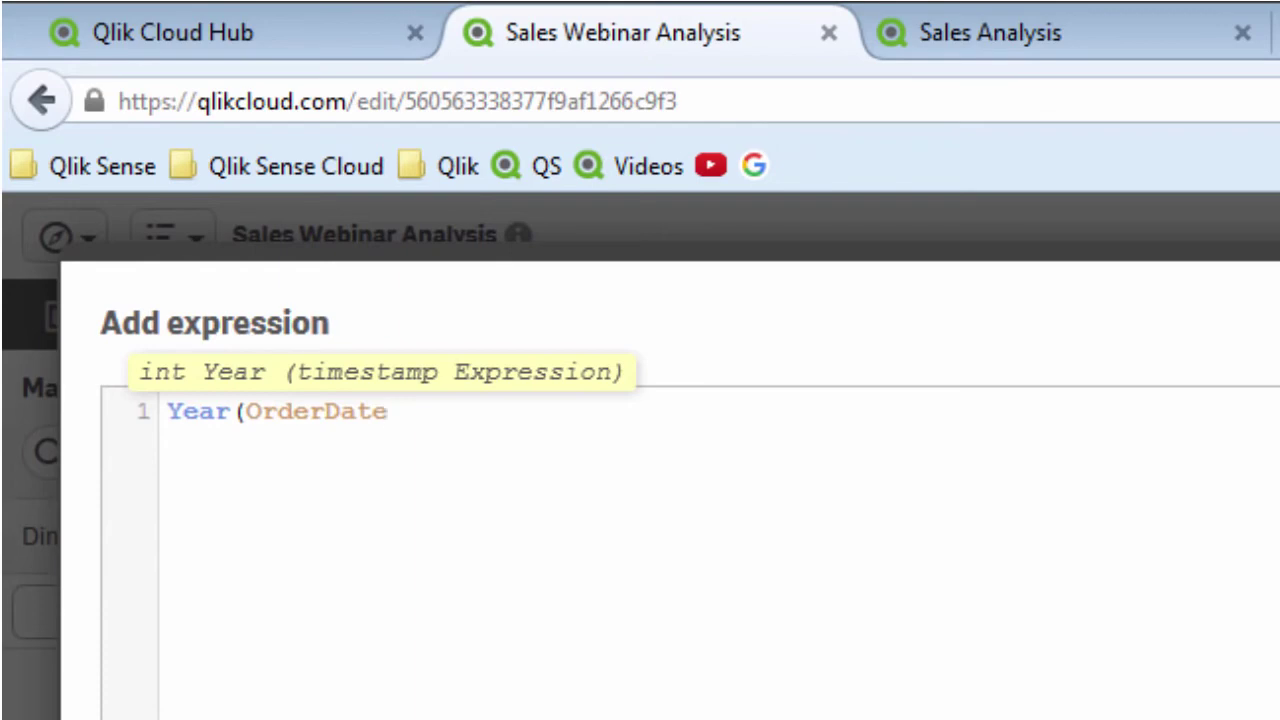
text())
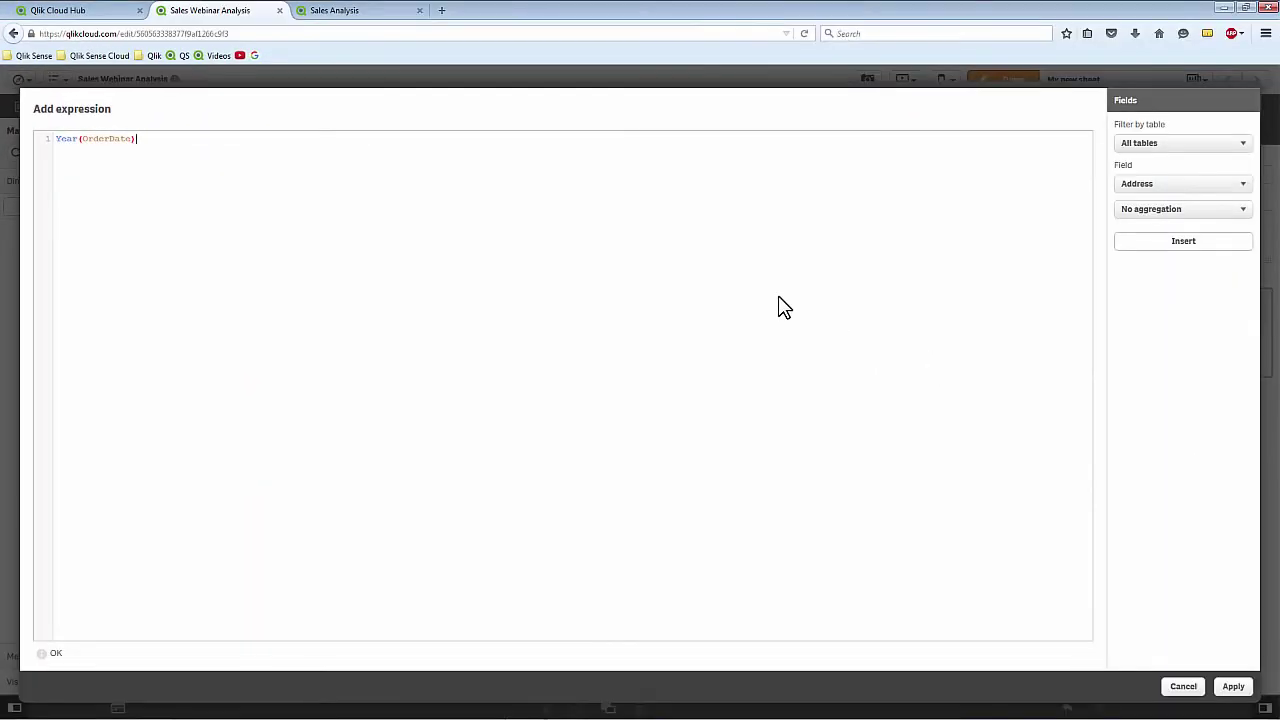
click(1226, 690)
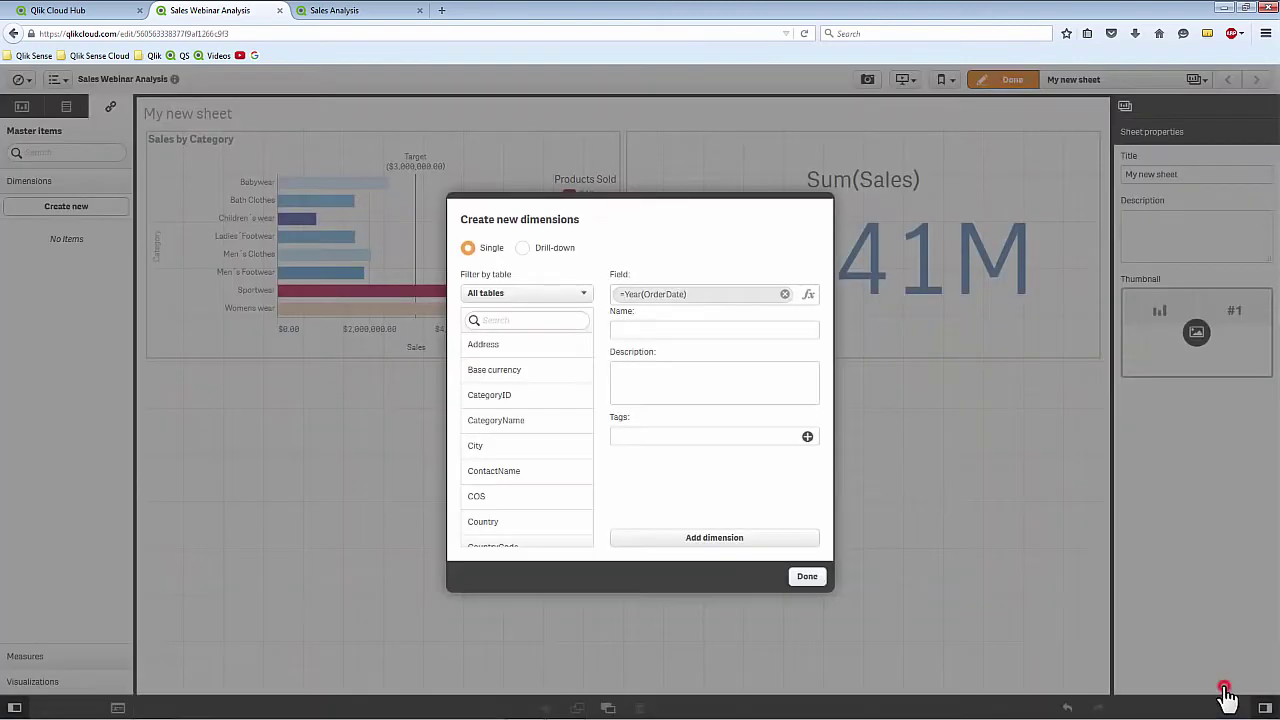
Step: Name the Year(OrderDate) dimension Year and add it to the master items
click(677, 331)
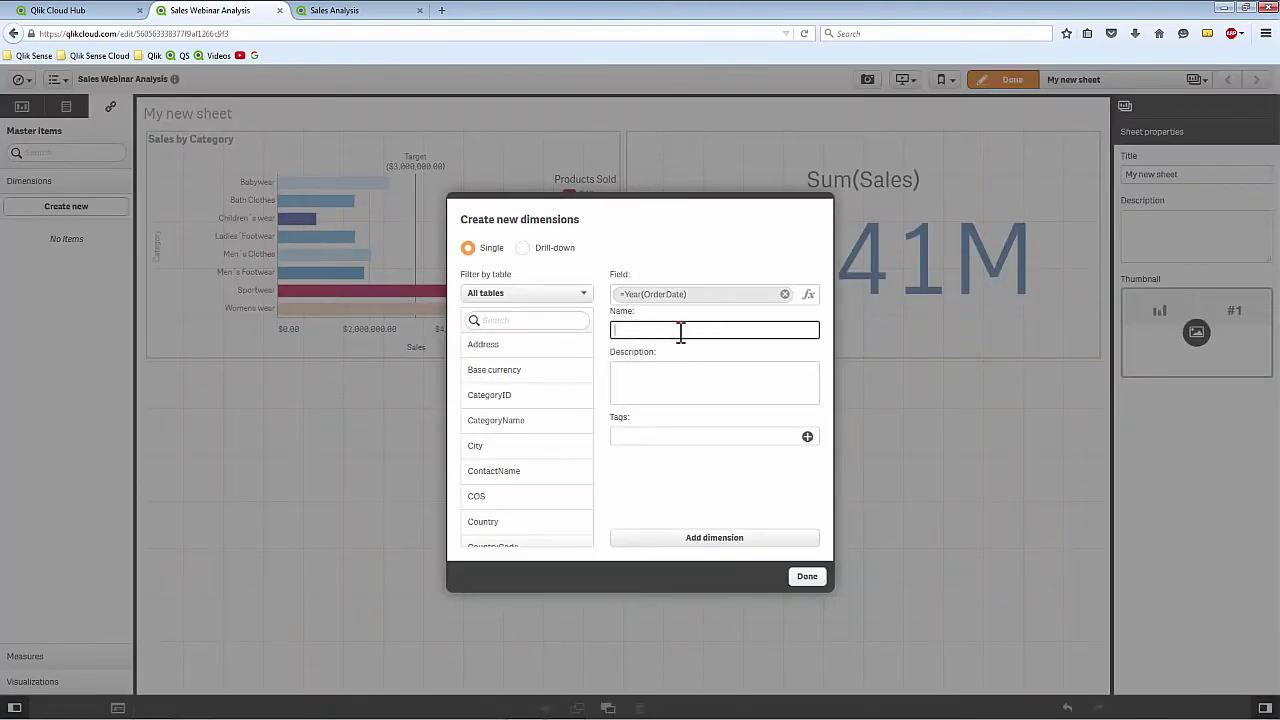
text(Year)
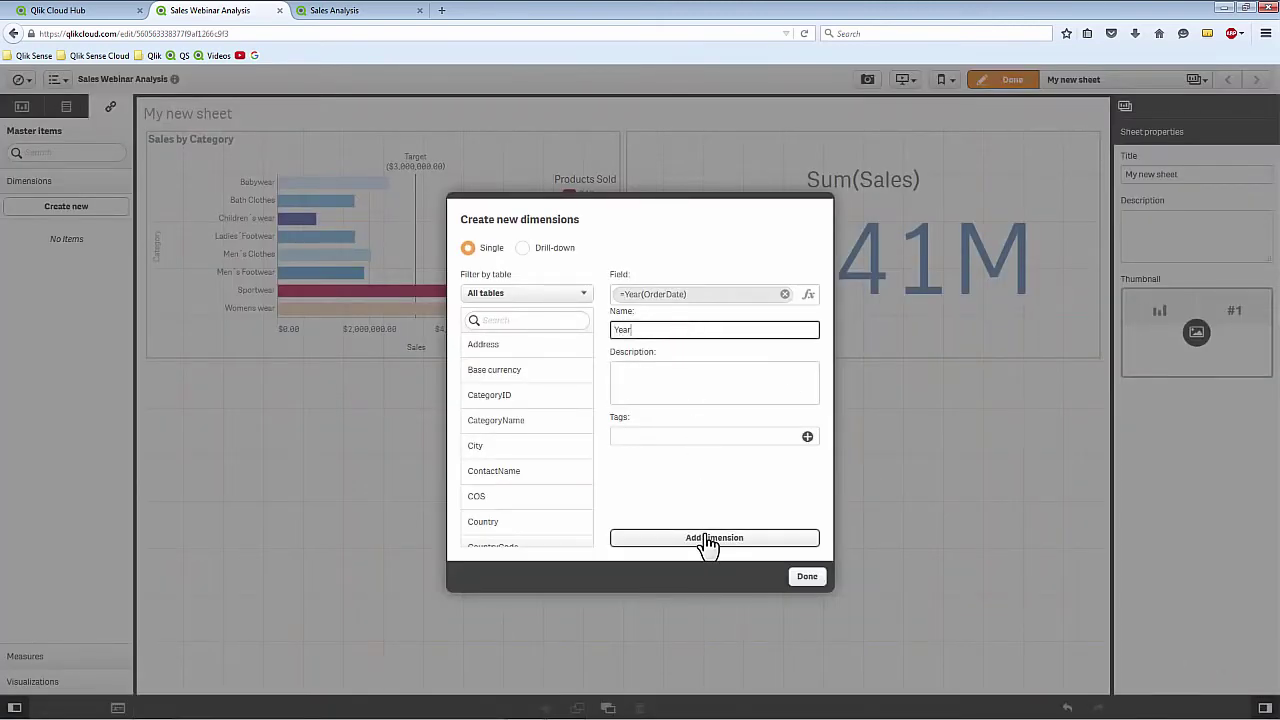
click(707, 540)
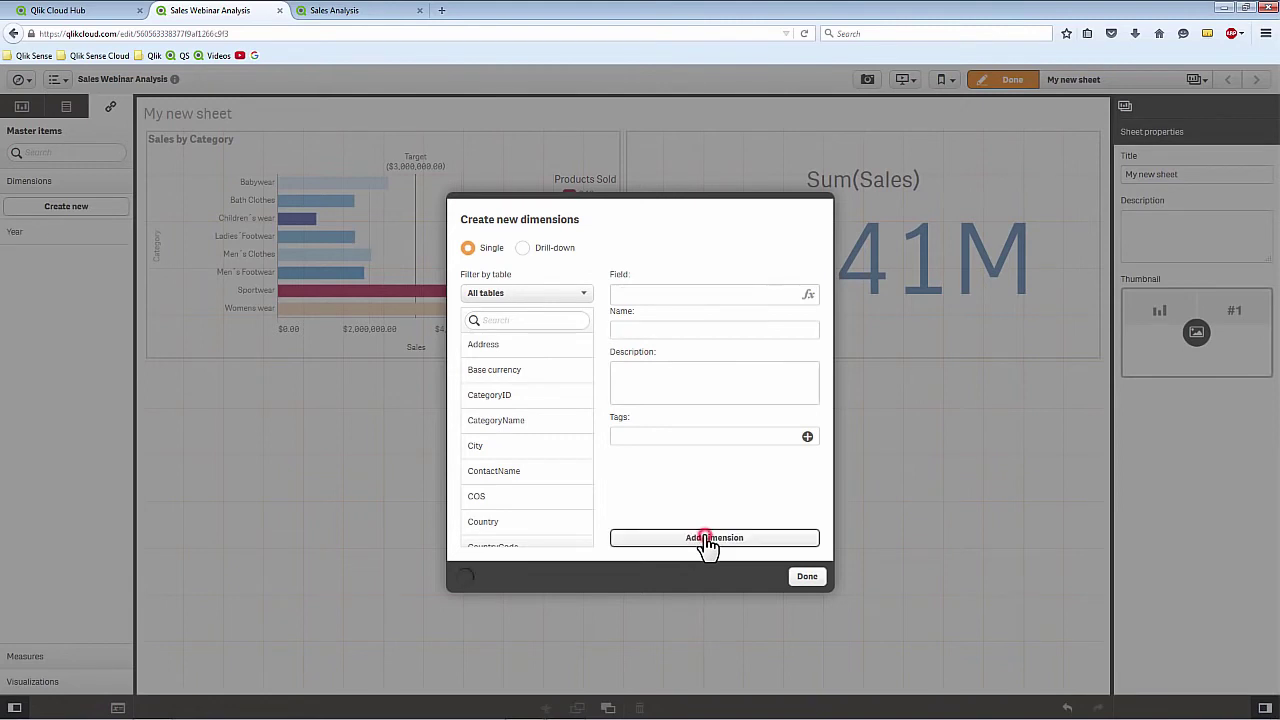
Step: Add a second master dimension named Month with the expression Month(Orderdate)
click(808, 294)
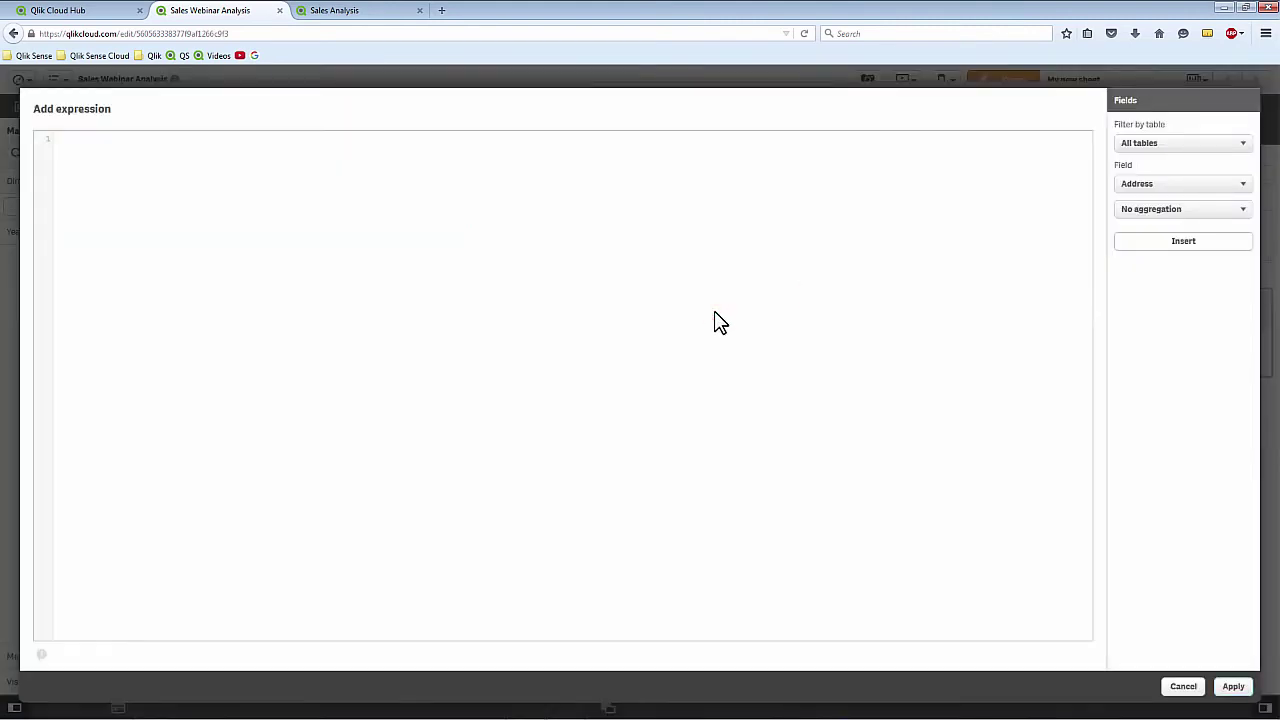
text(Month(Ord)
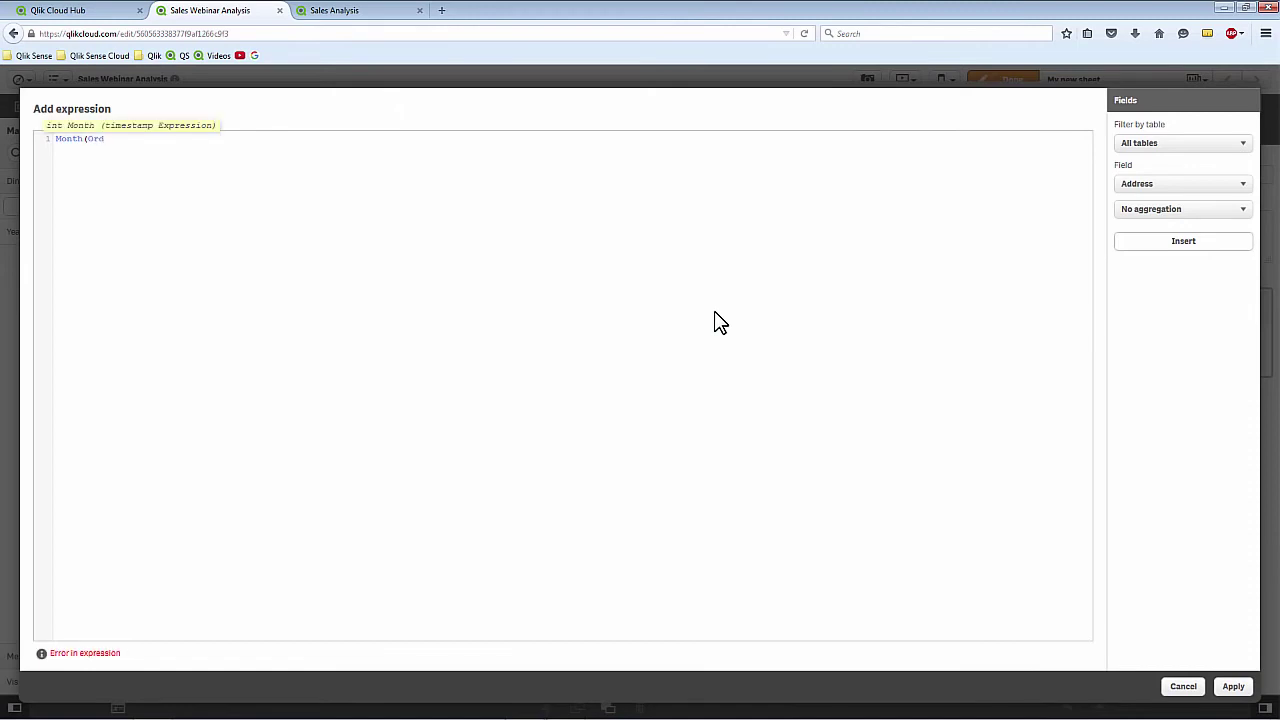
text(erdate)
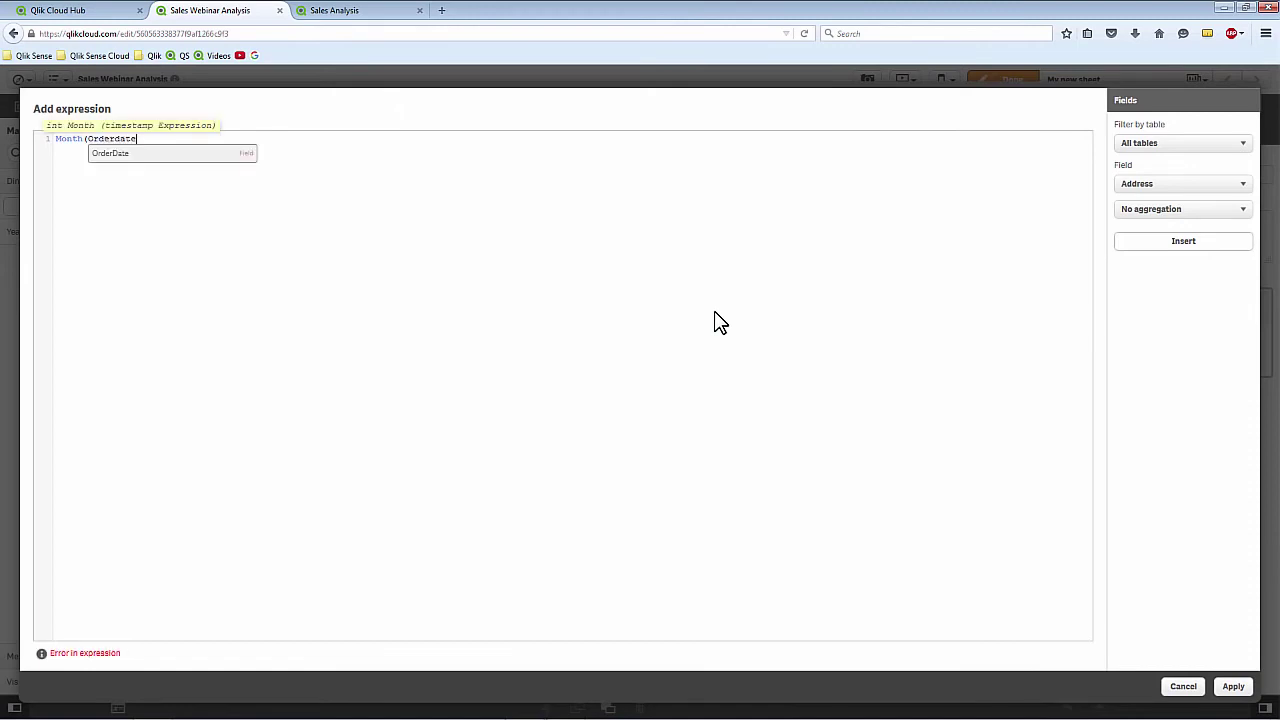
text())
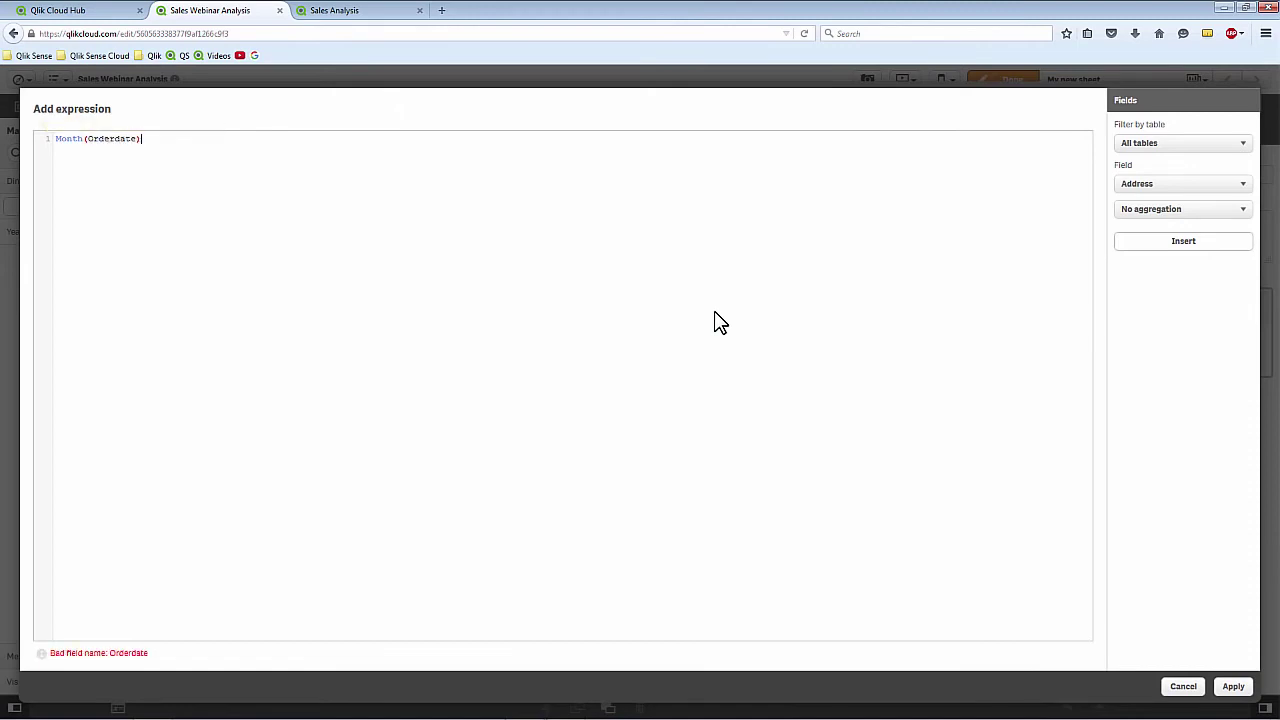
click(1233, 687)
click(634, 328)
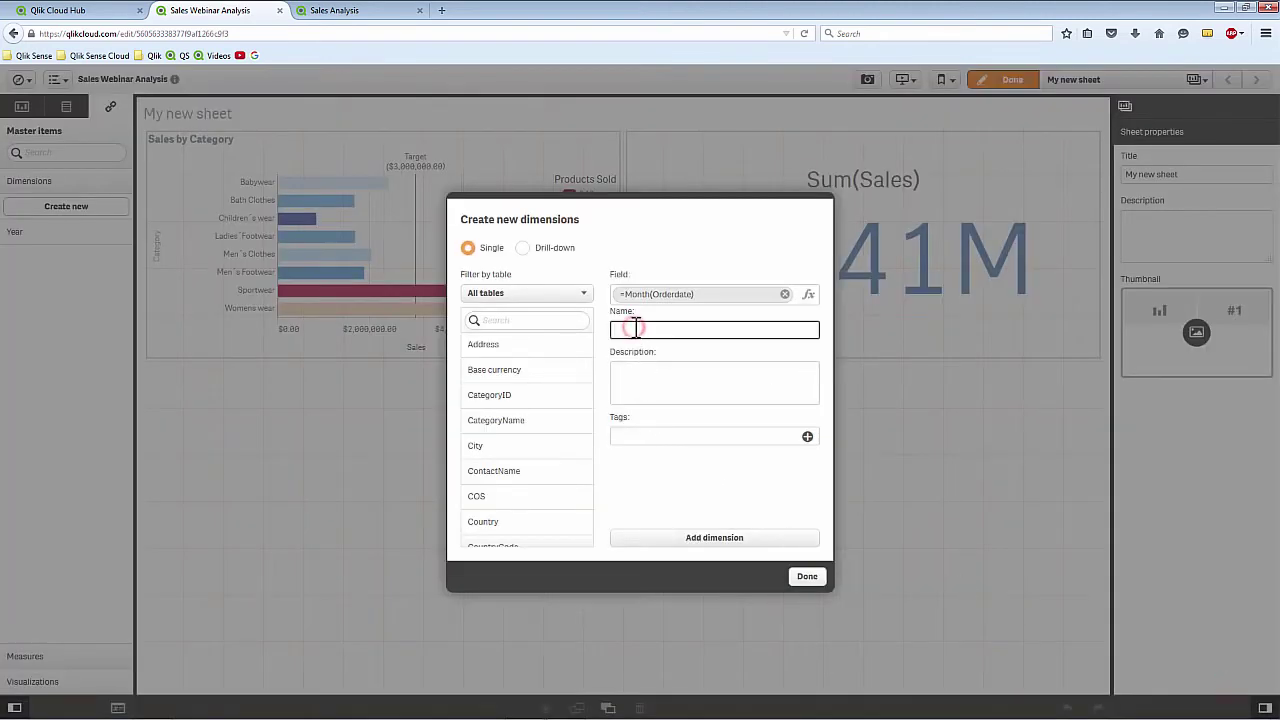
text(Month)
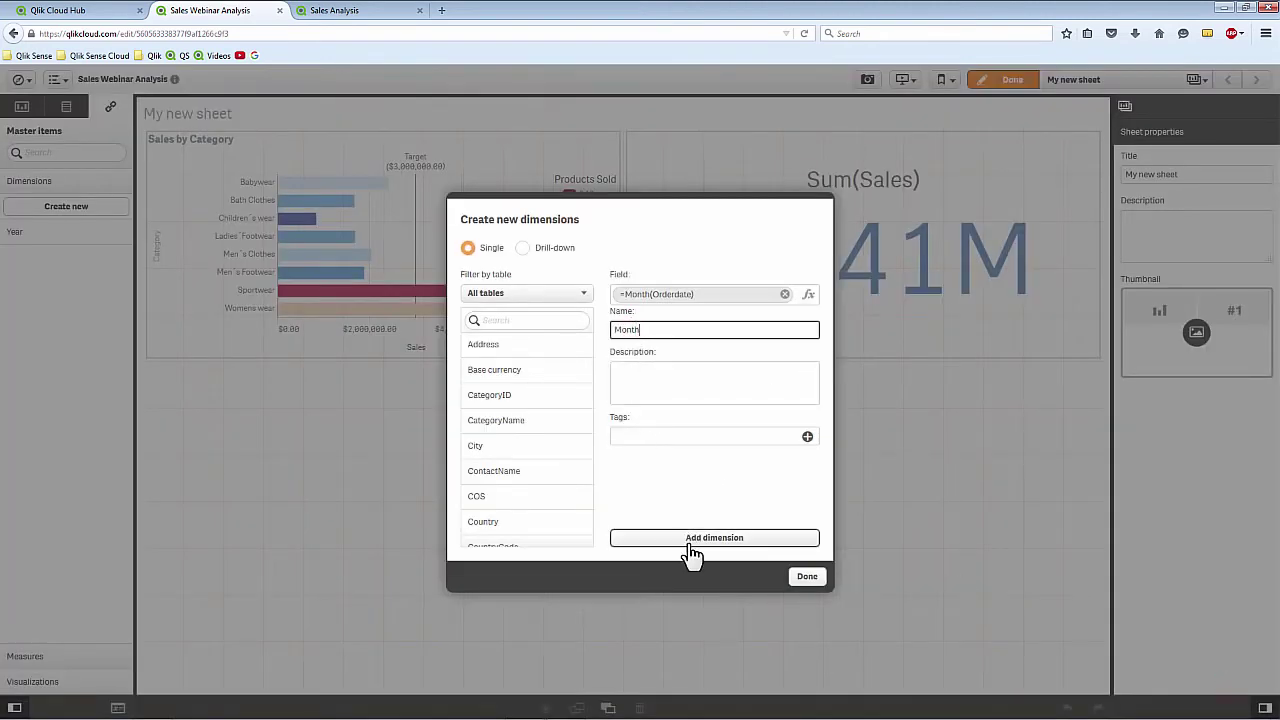
click(690, 548)
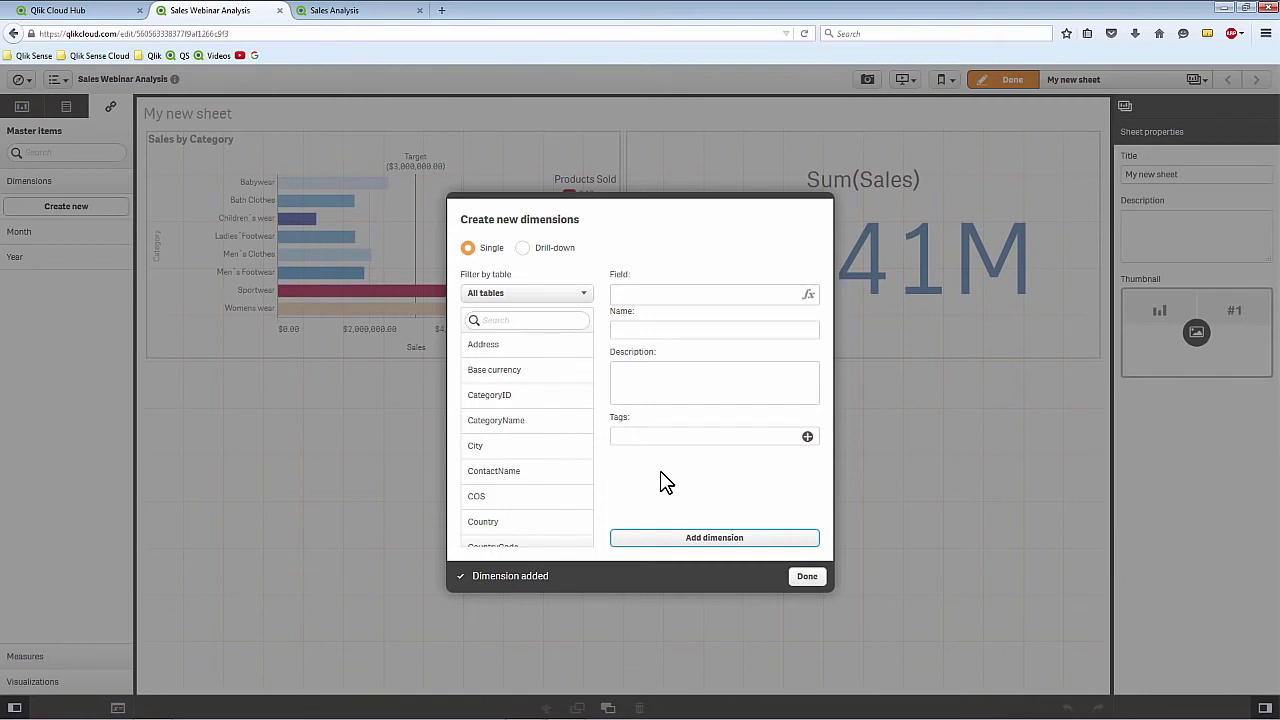
Step: Add a master dimension from the CategoryName field, shortening its name to Category
click(538, 422)
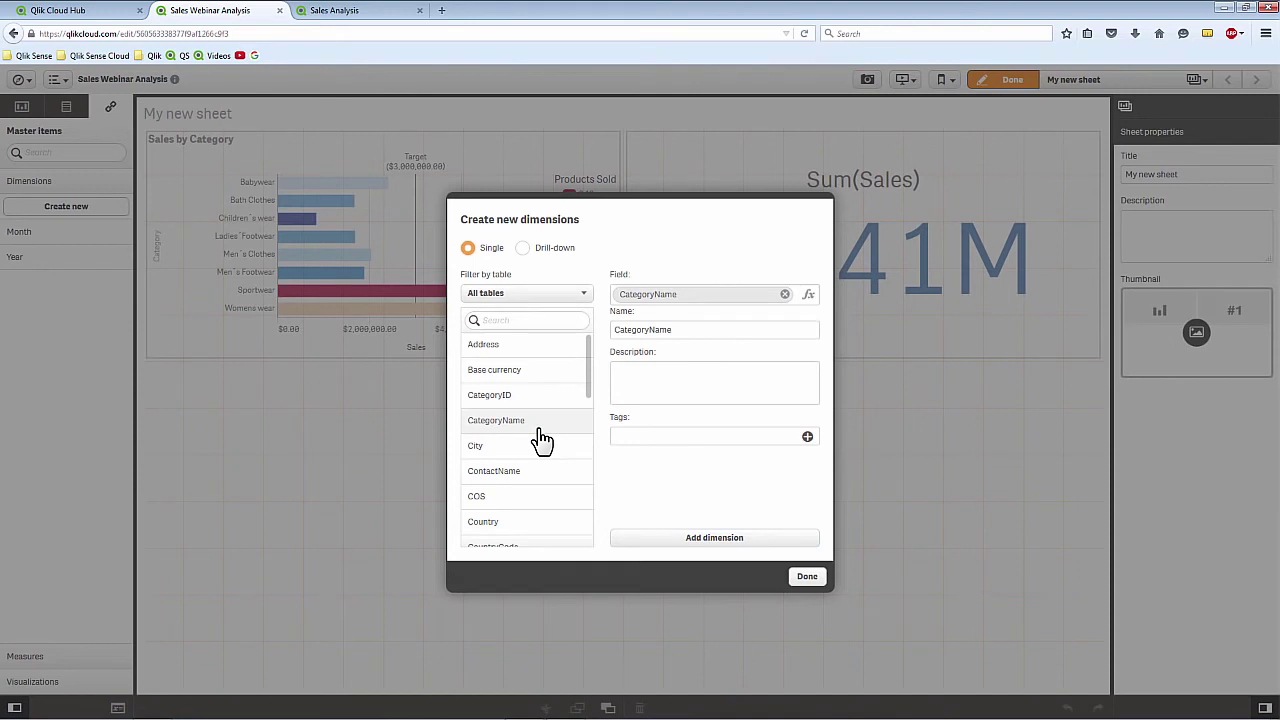
click(648, 330)
drag(648, 330, 734, 340)
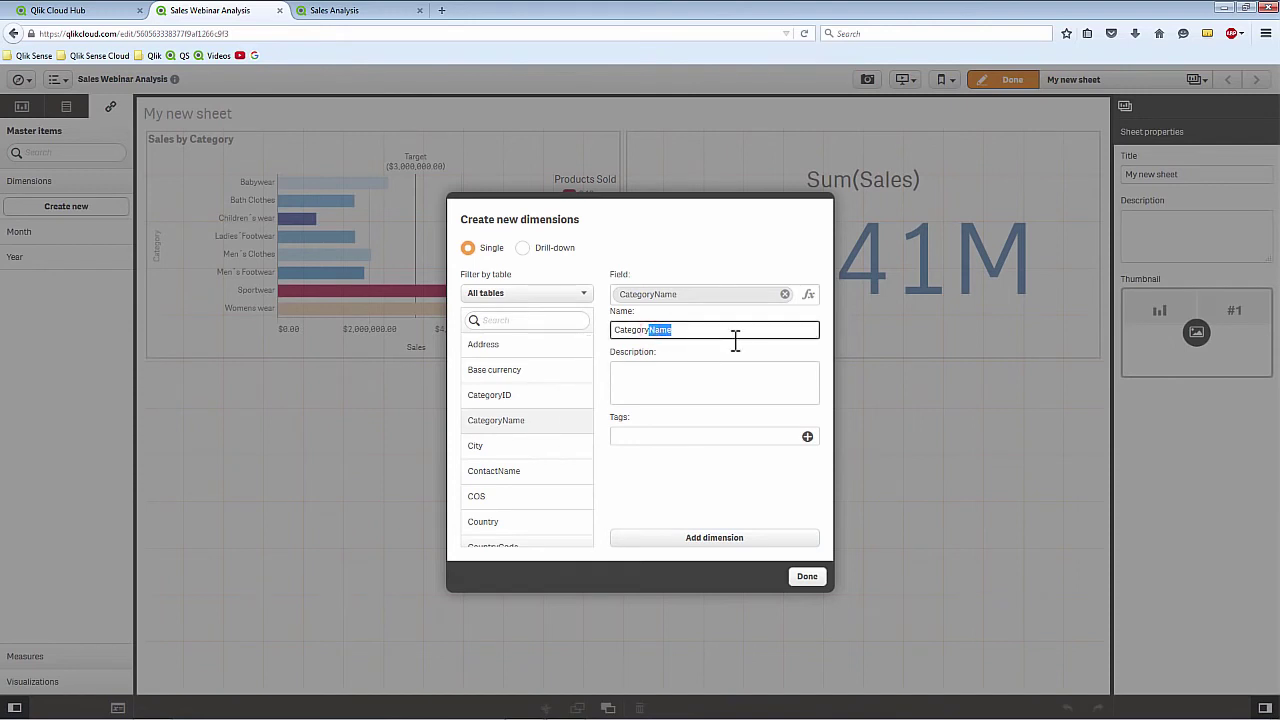
key(BackSpace)
click(711, 541)
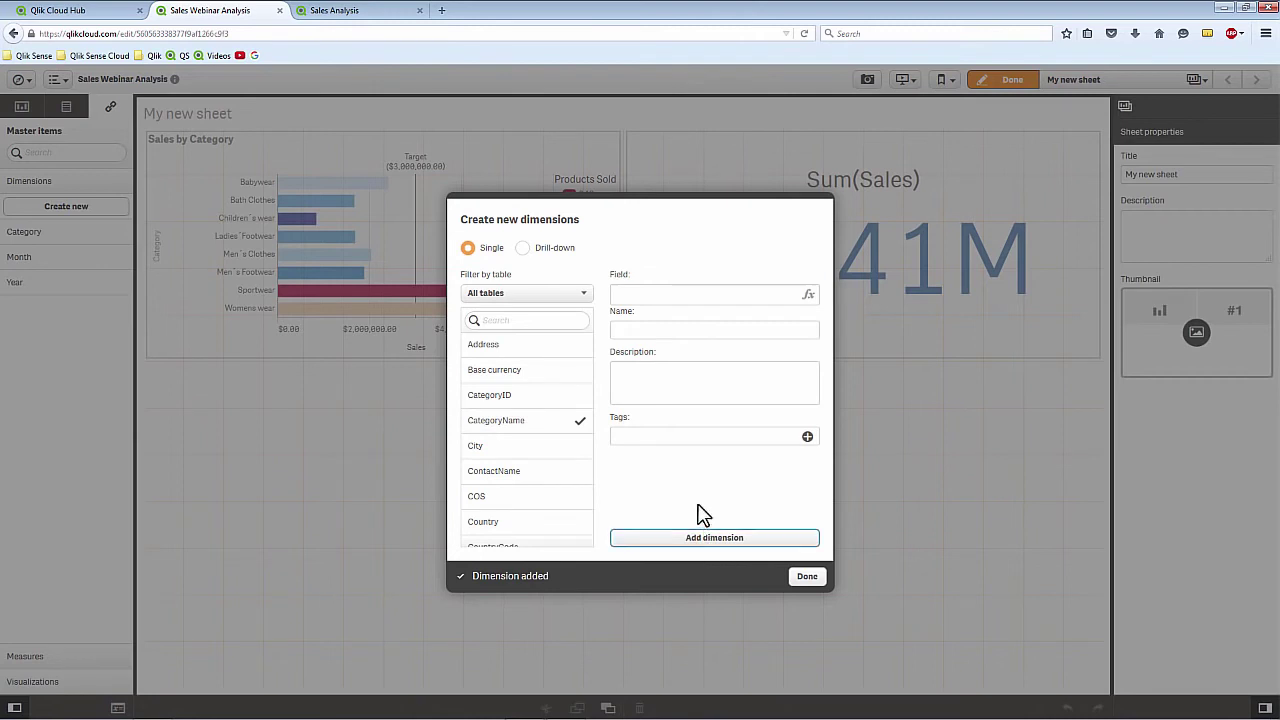
Step: Add a drill-down dimension named Location Drill from Country, City and CustomerName, and finish creating dimensions
click(522, 249)
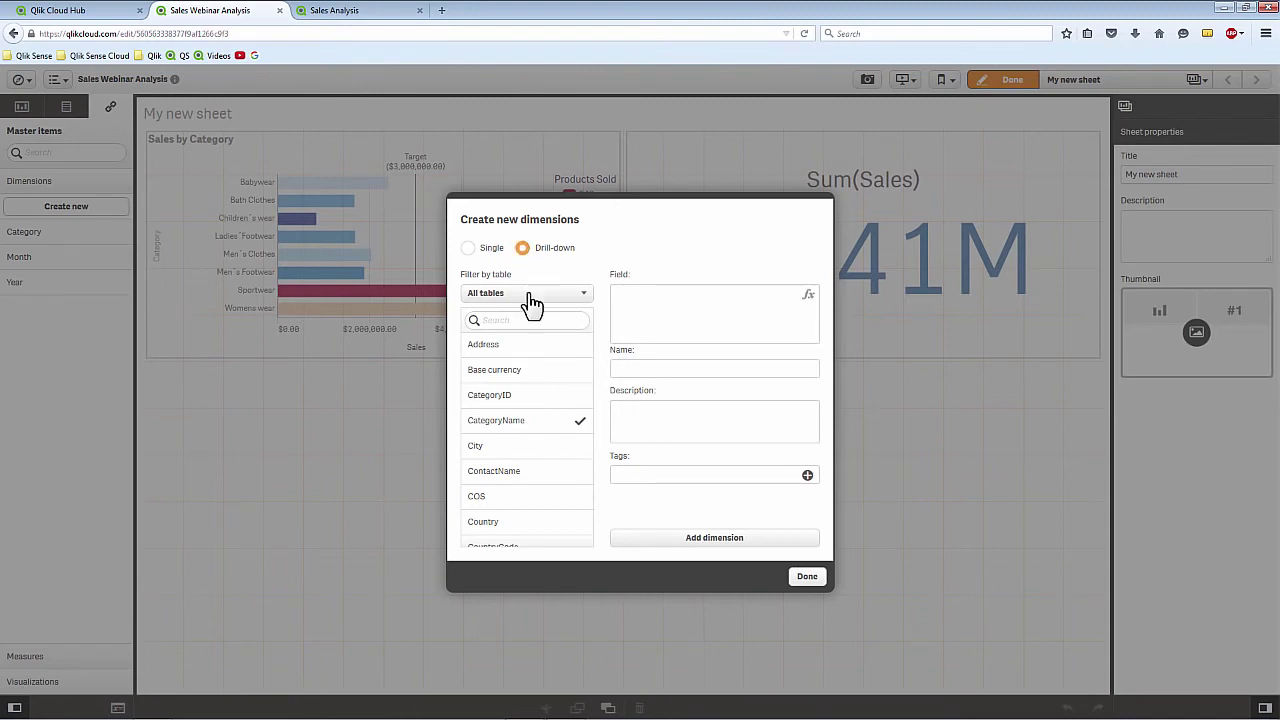
click(520, 522)
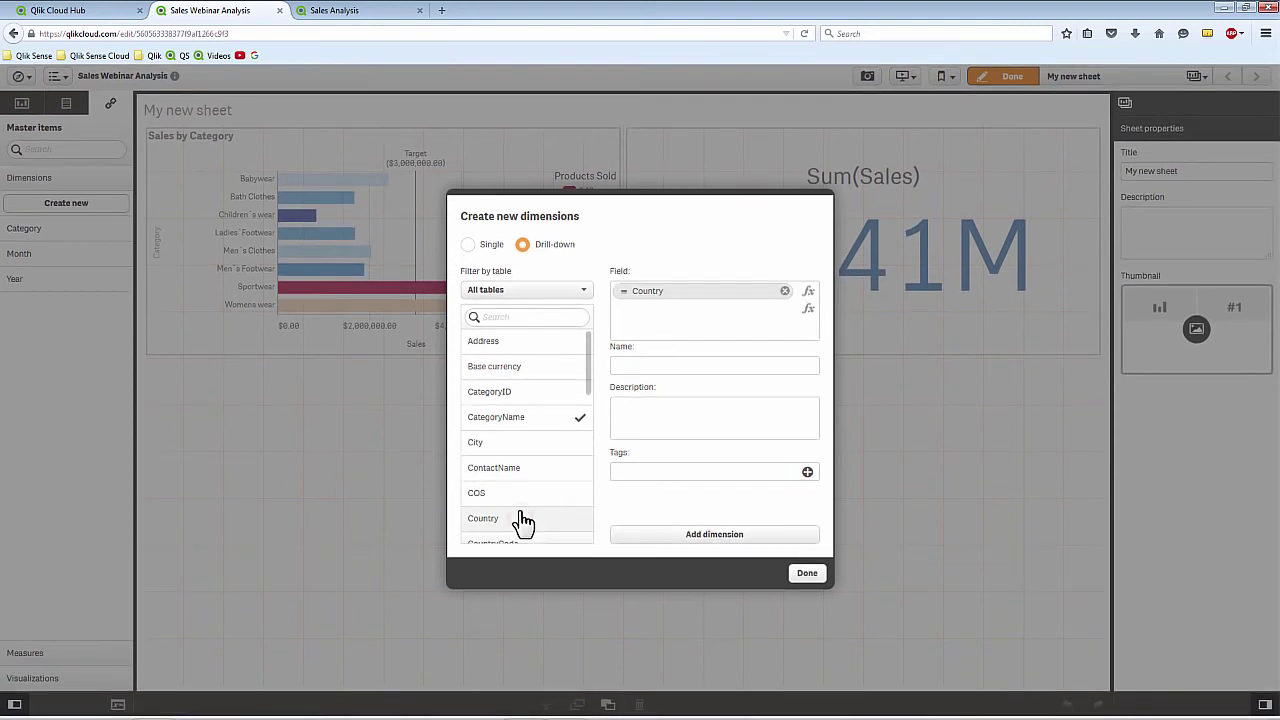
click(528, 442)
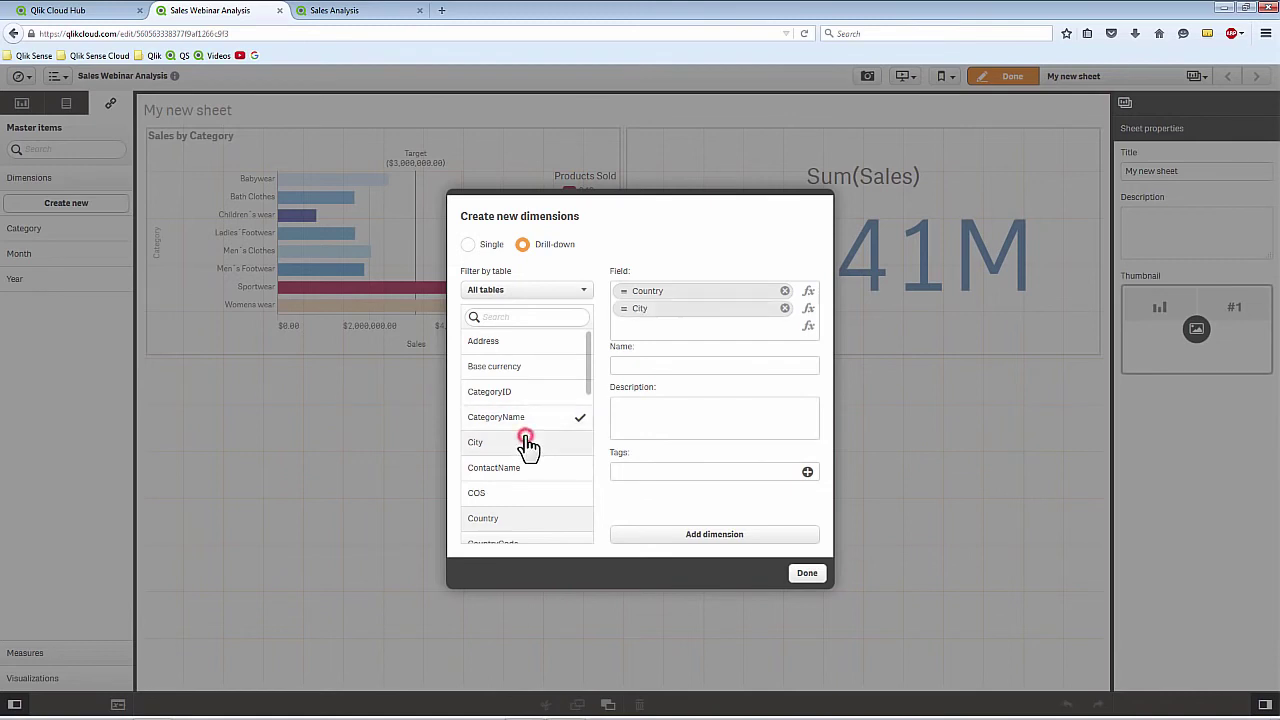
drag(590, 397, 590, 420)
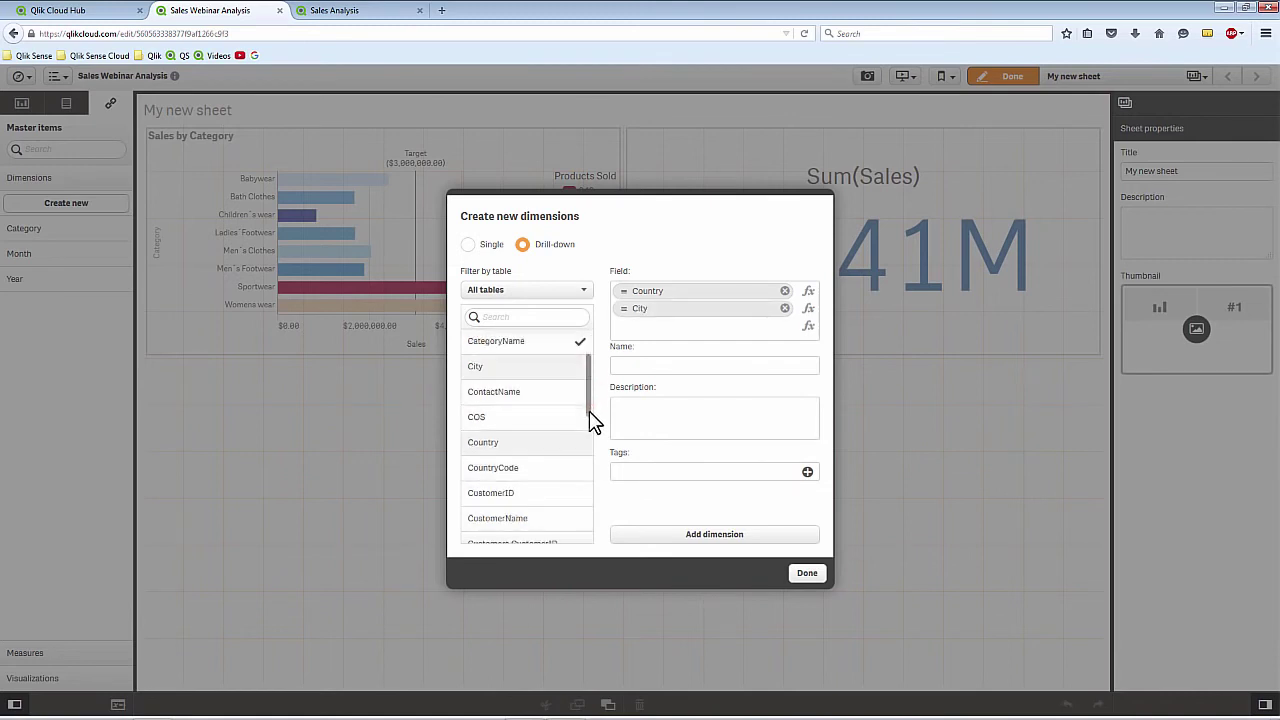
click(545, 518)
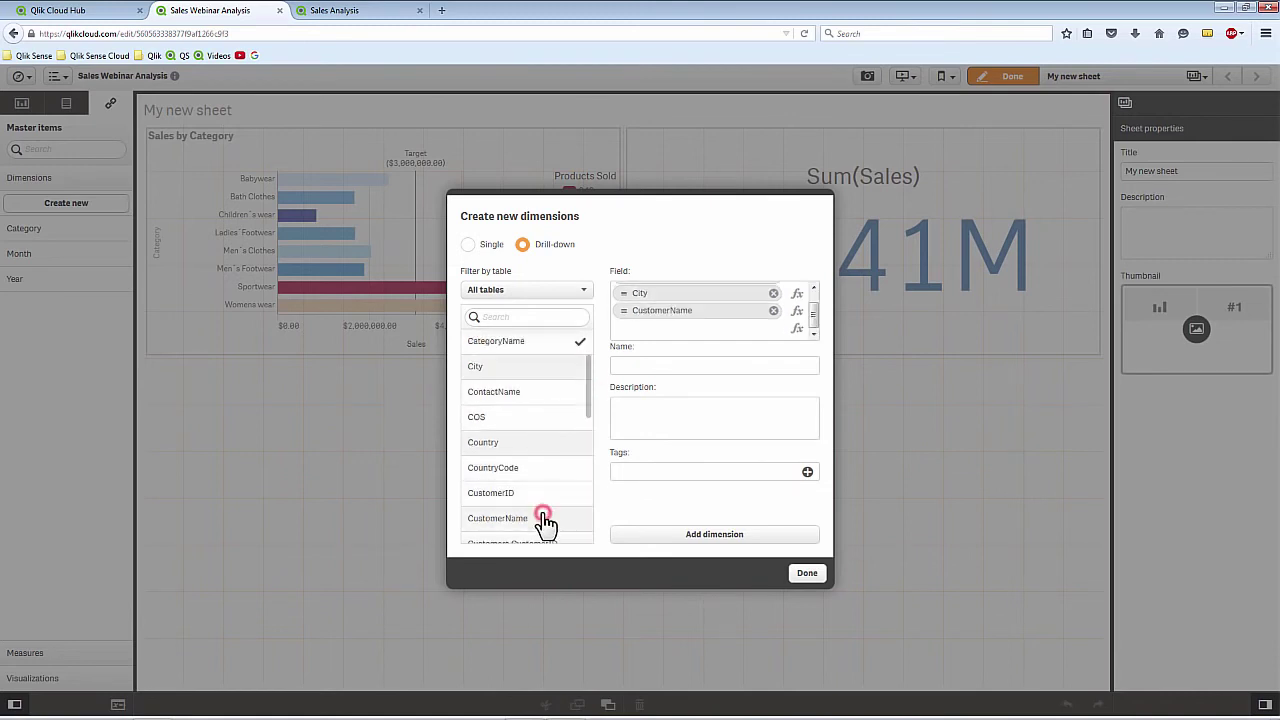
click(648, 364)
text(Loca)
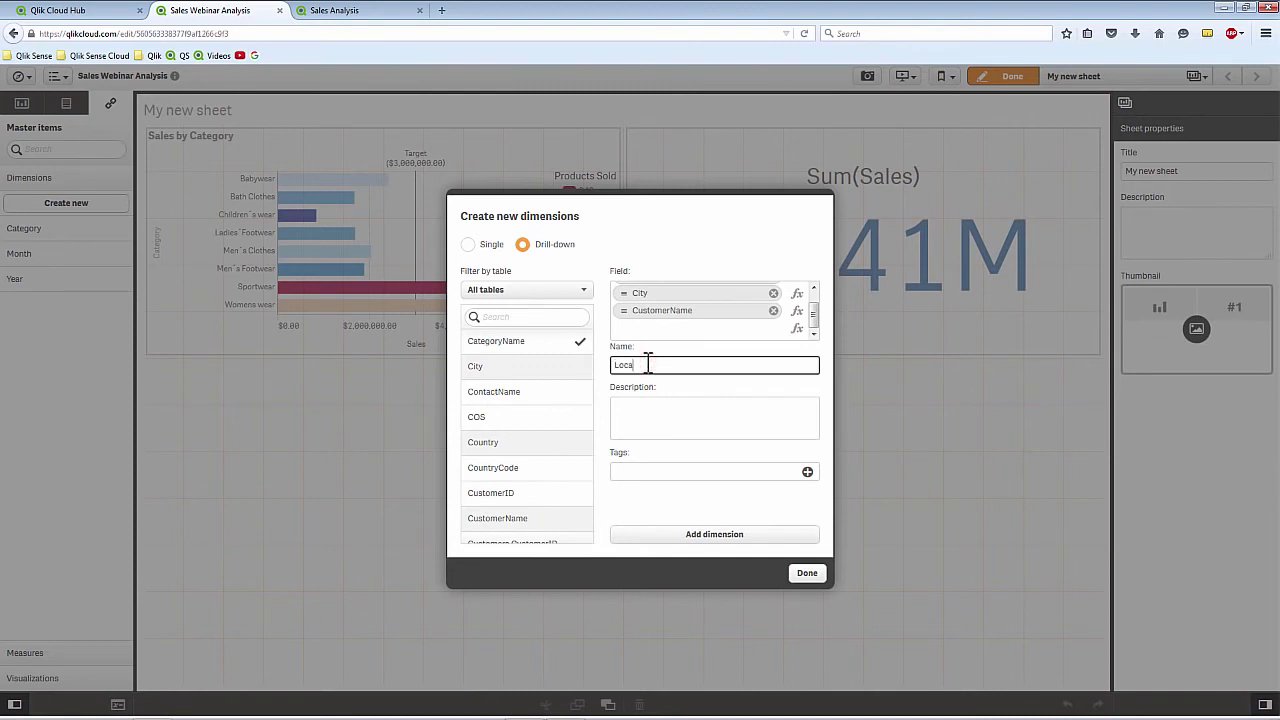
text(tion Drill)
click(710, 535)
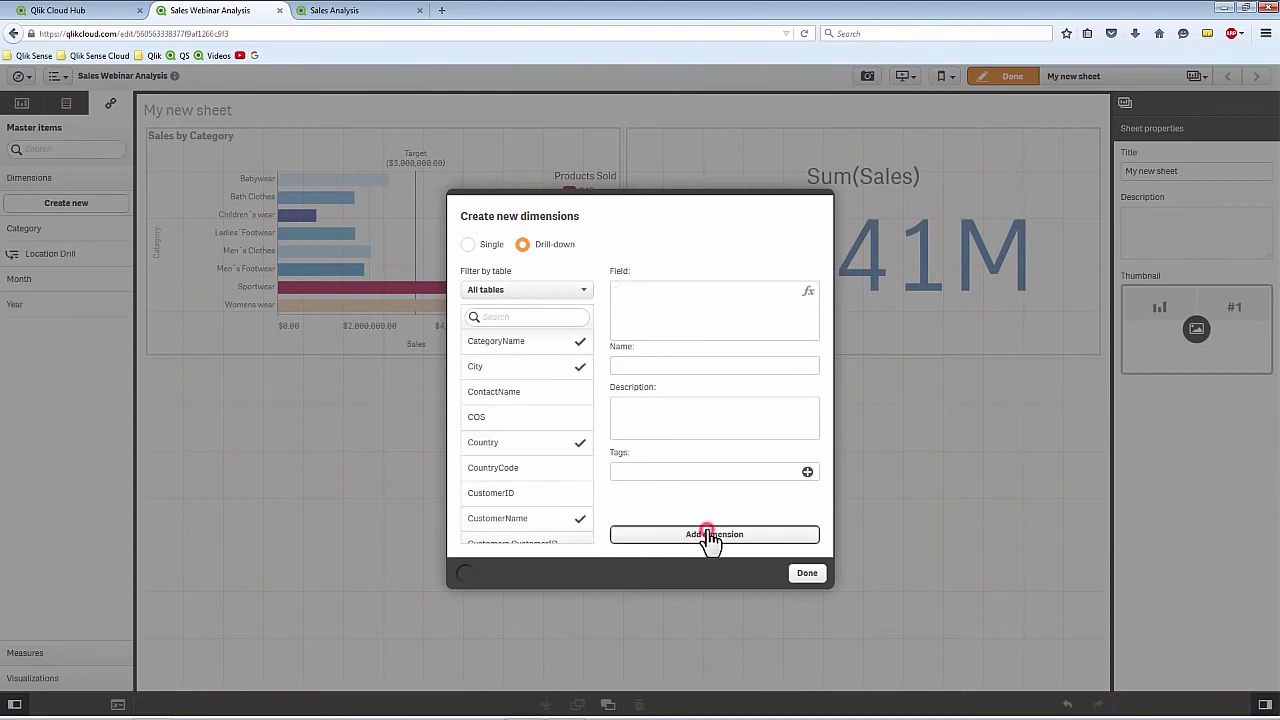
click(806, 573)
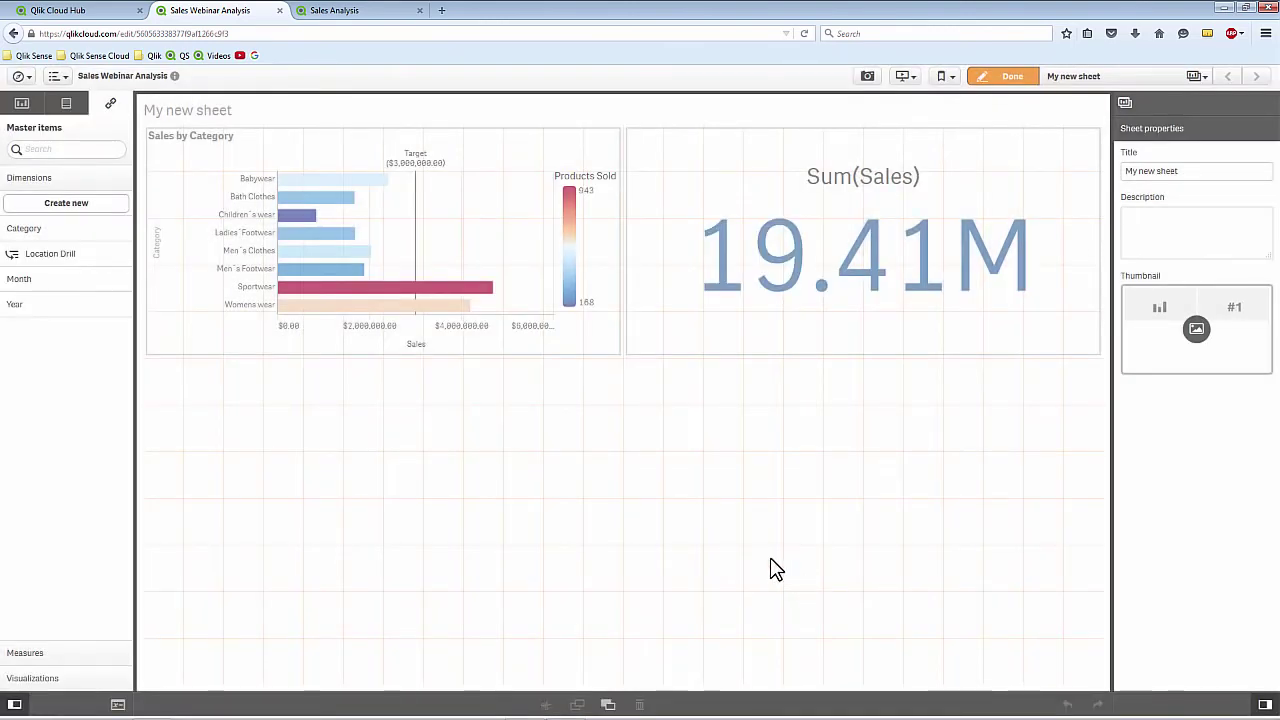
Step: Start a new master measure and build its expression as Sum(Sales) from the Sales field with Sum aggregation
click(48, 650)
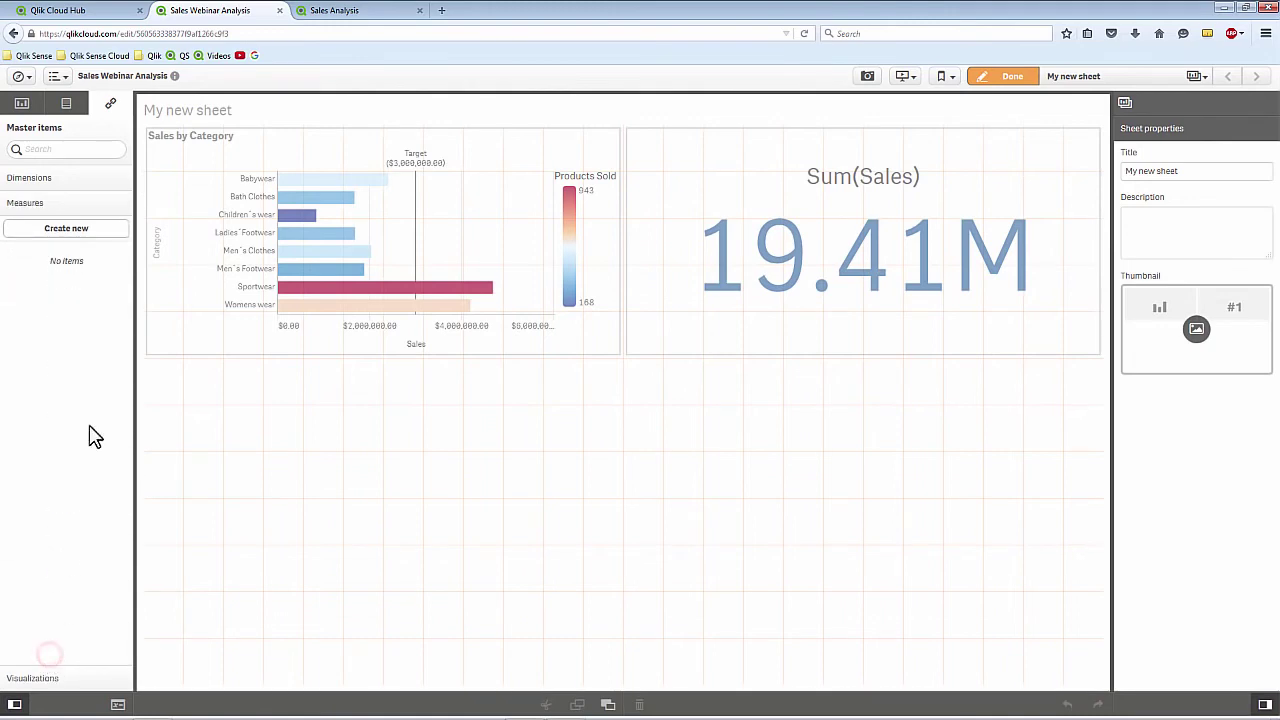
click(85, 230)
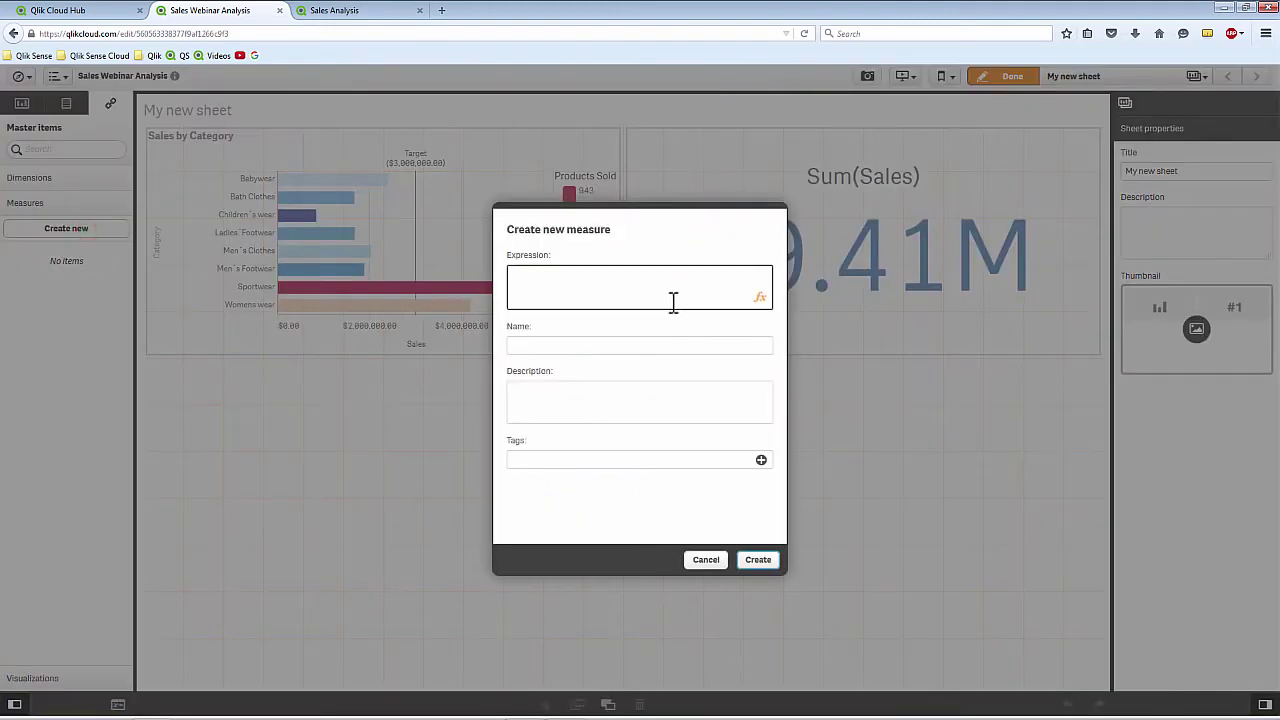
click(762, 297)
click(609, 305)
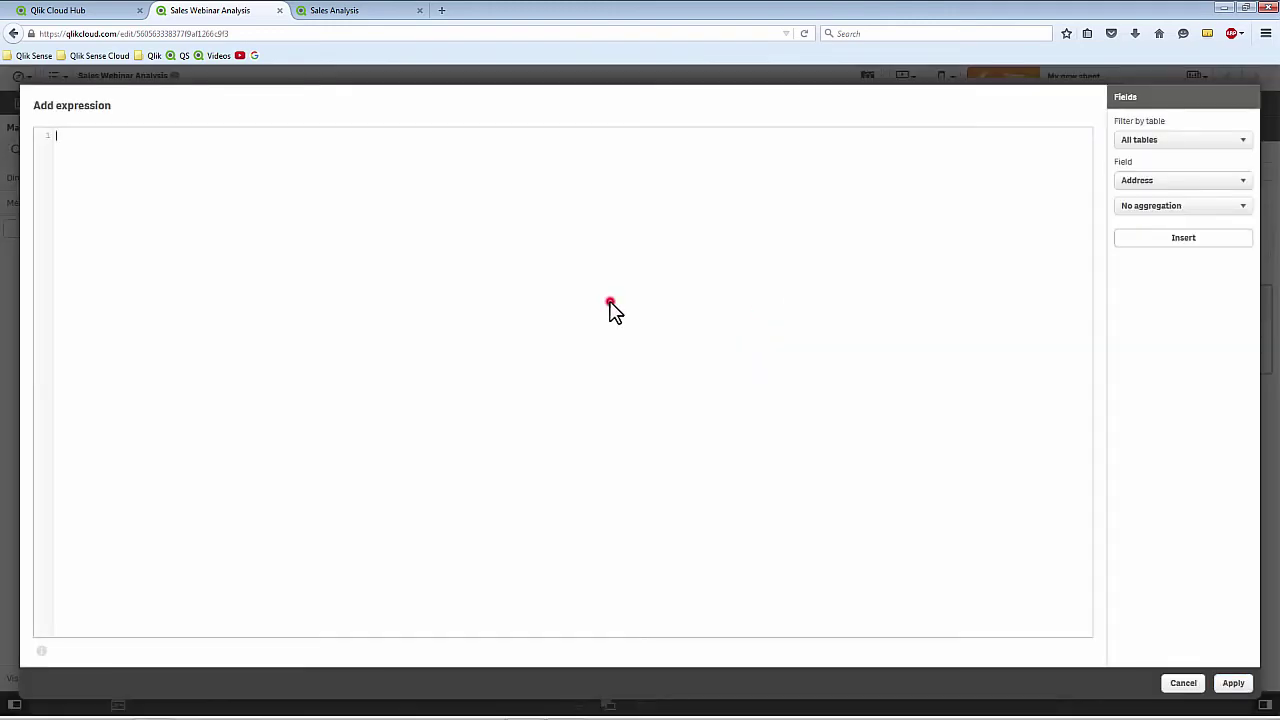
click(1125, 207)
click(1130, 232)
click(1134, 184)
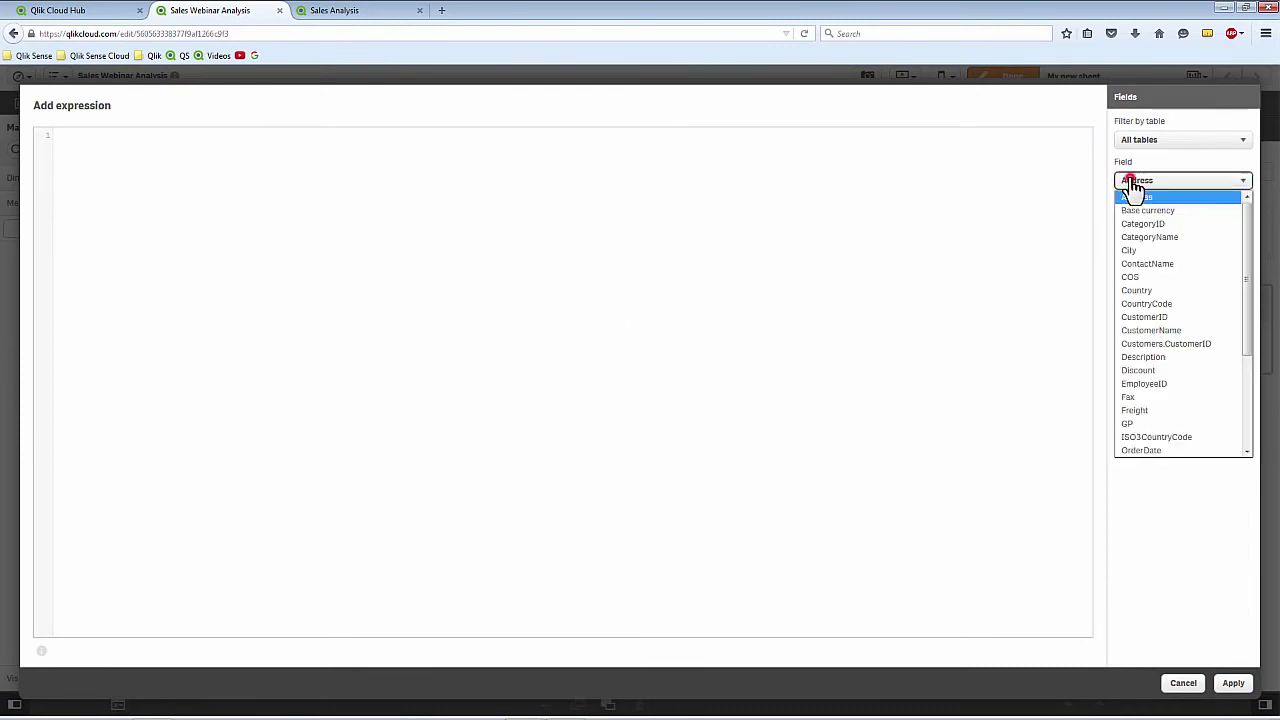
scroll(1152, 330, down, 3)
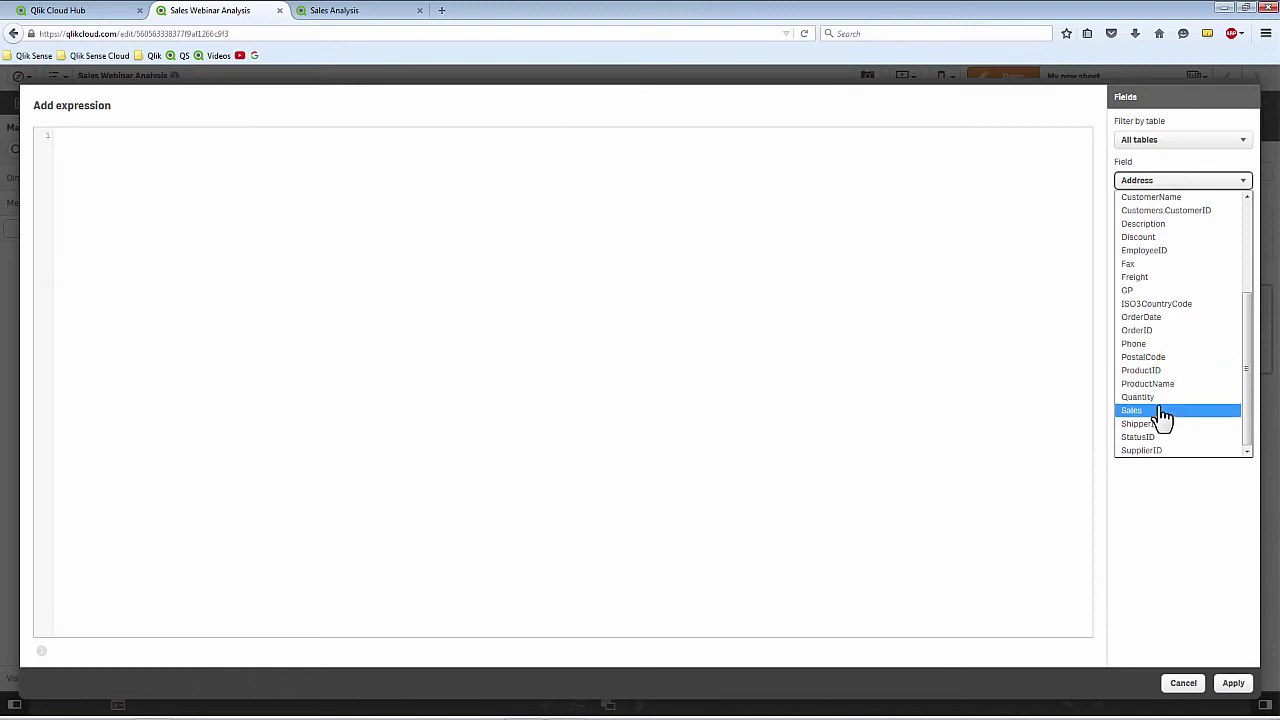
click(1159, 410)
click(1148, 250)
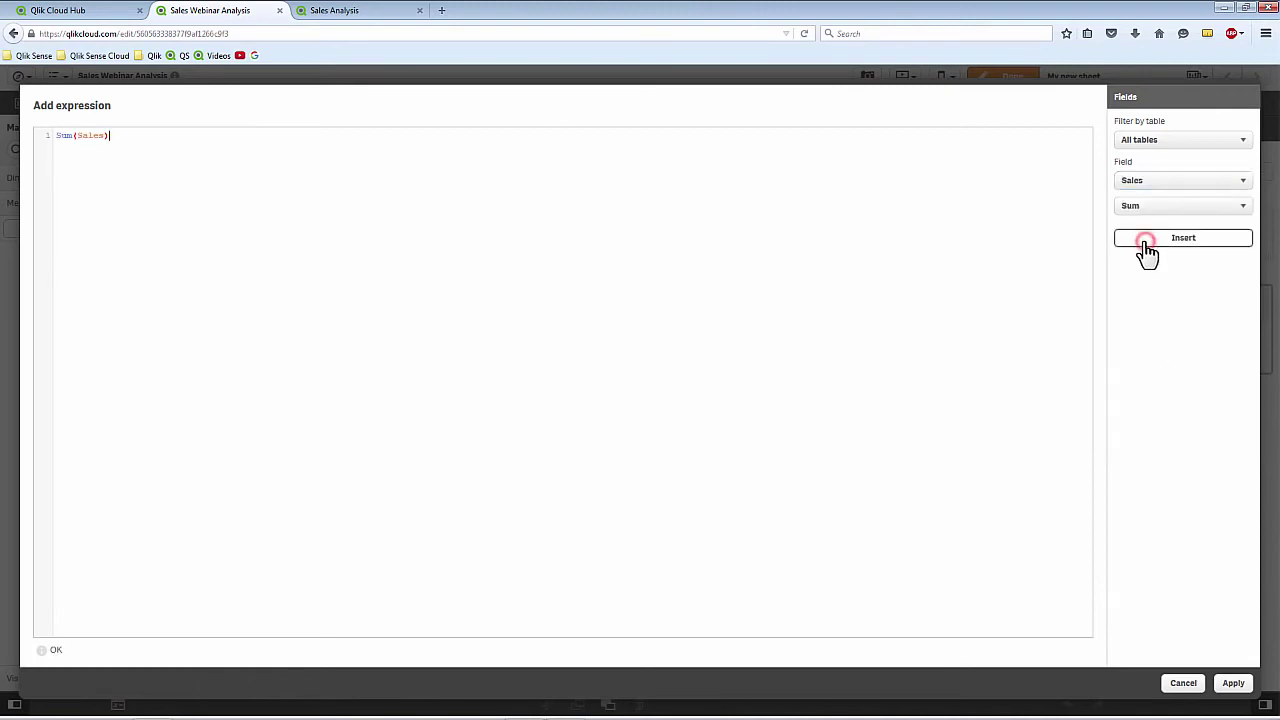
Step: Apply the Sum(Sales) expression, name the measure Revenue and add it to the master items
click(1233, 683)
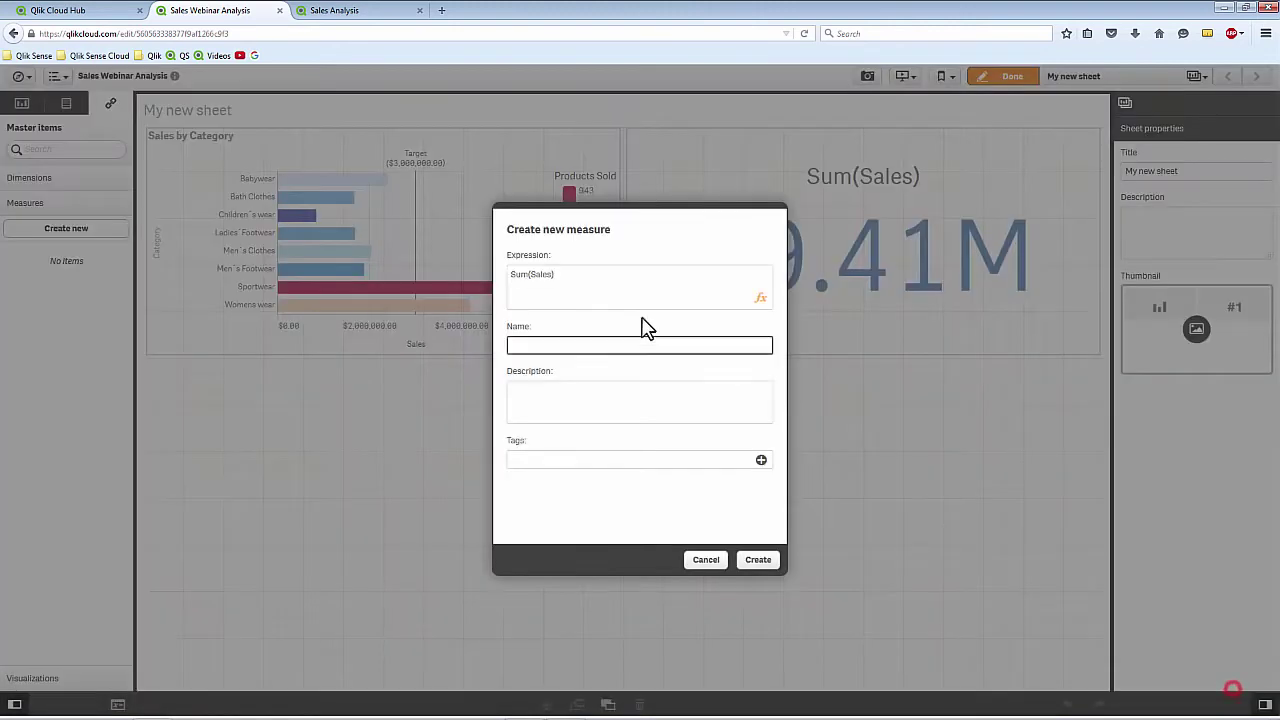
click(560, 342)
text(Revenue)
click(758, 560)
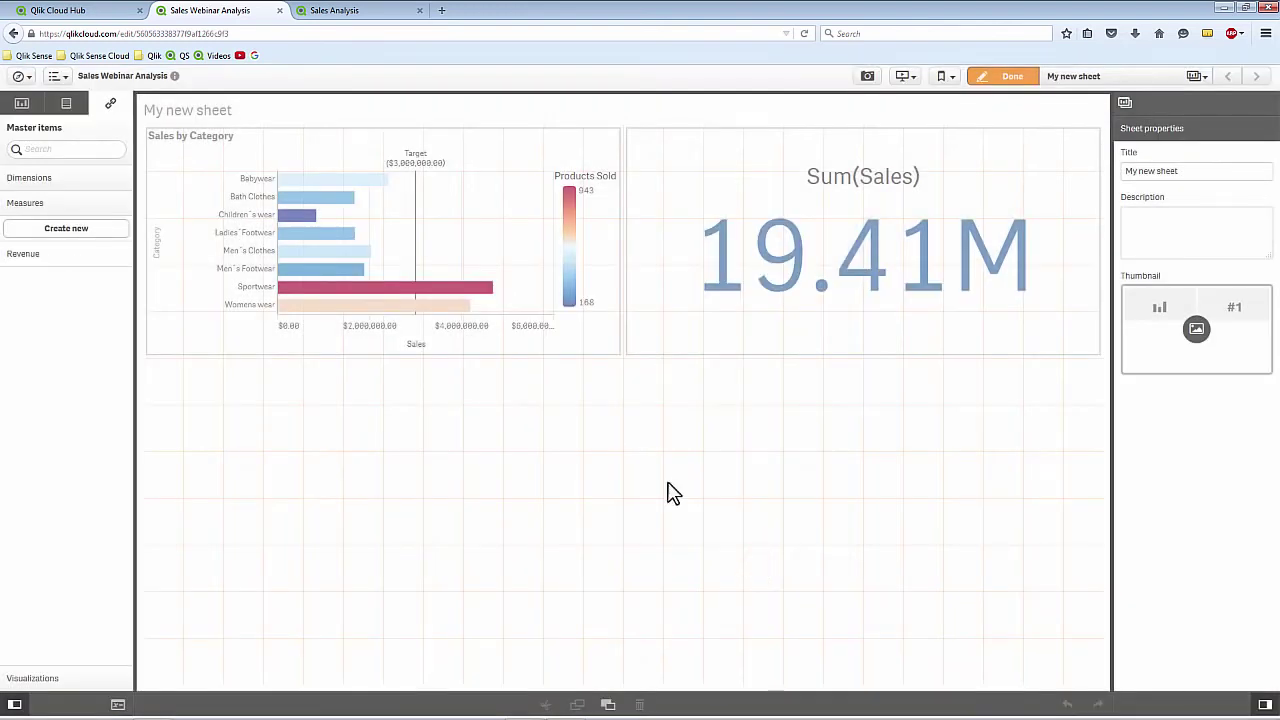
Step: Create a master measure named Margin % with the expression Sum(GP) / Sum(Sales)
click(104, 229)
click(578, 276)
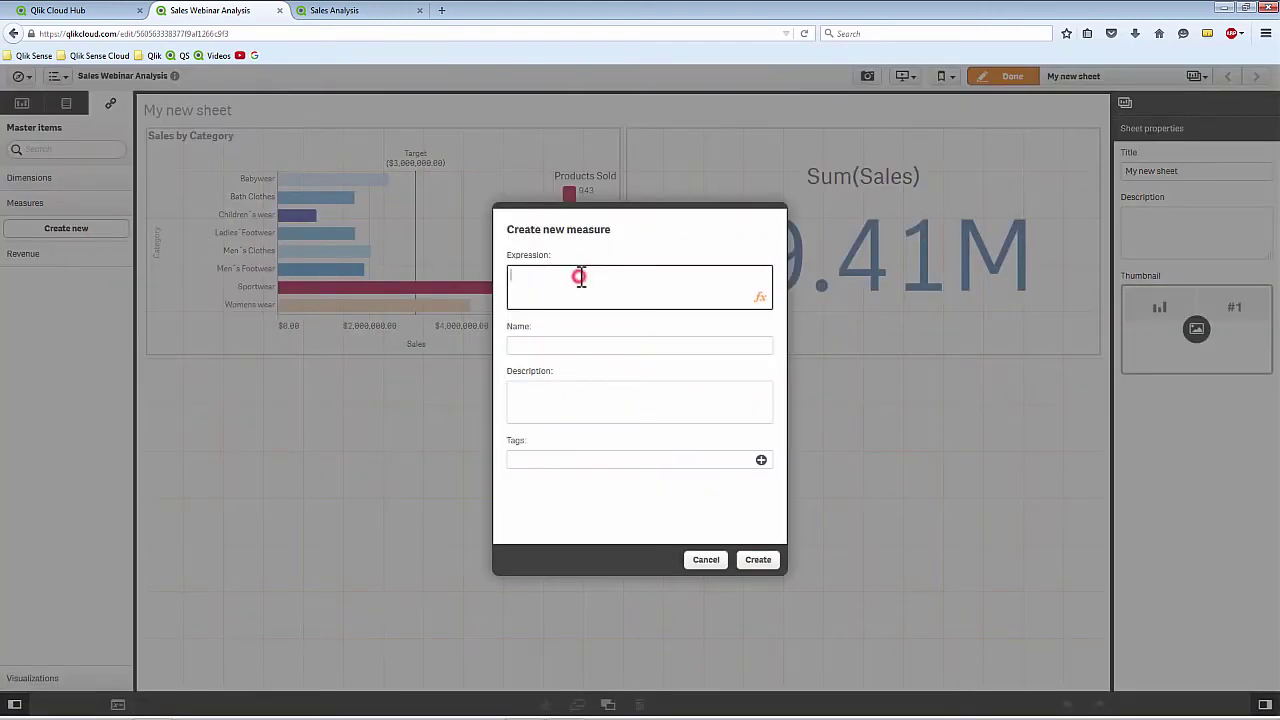
text(Sum(GP) / Sum(Sales))
click(557, 345)
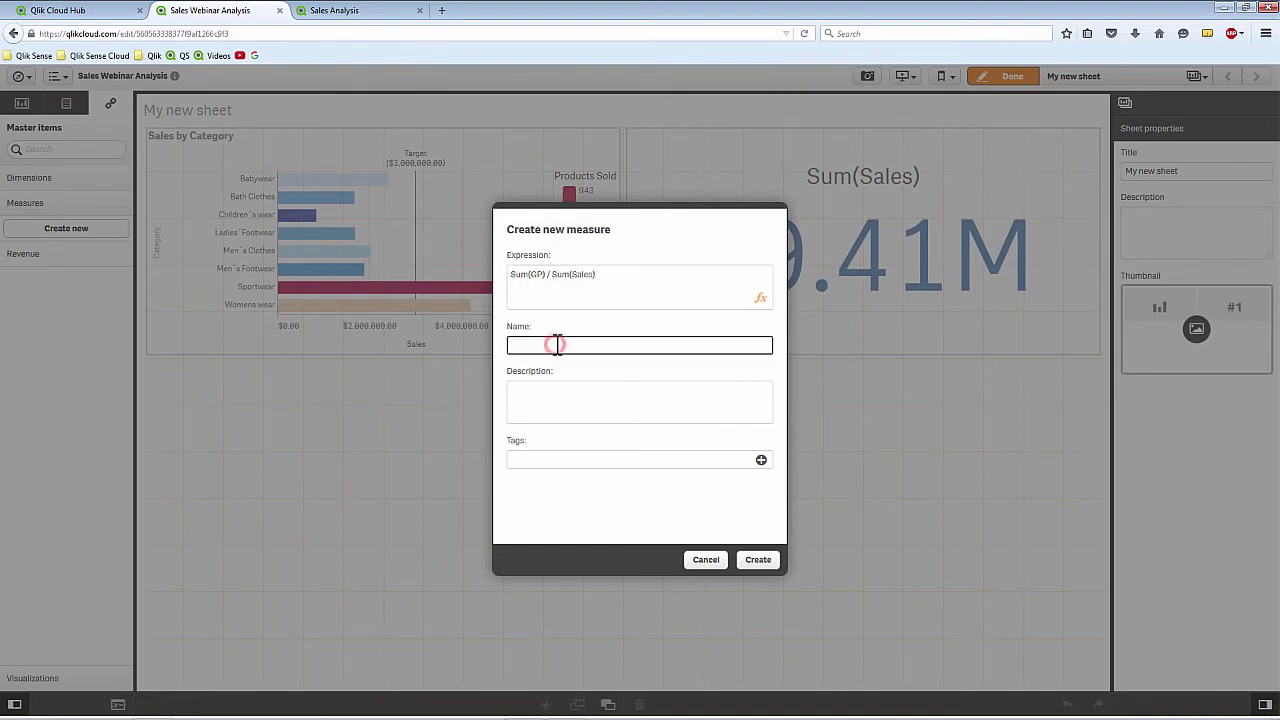
text(Margin %)
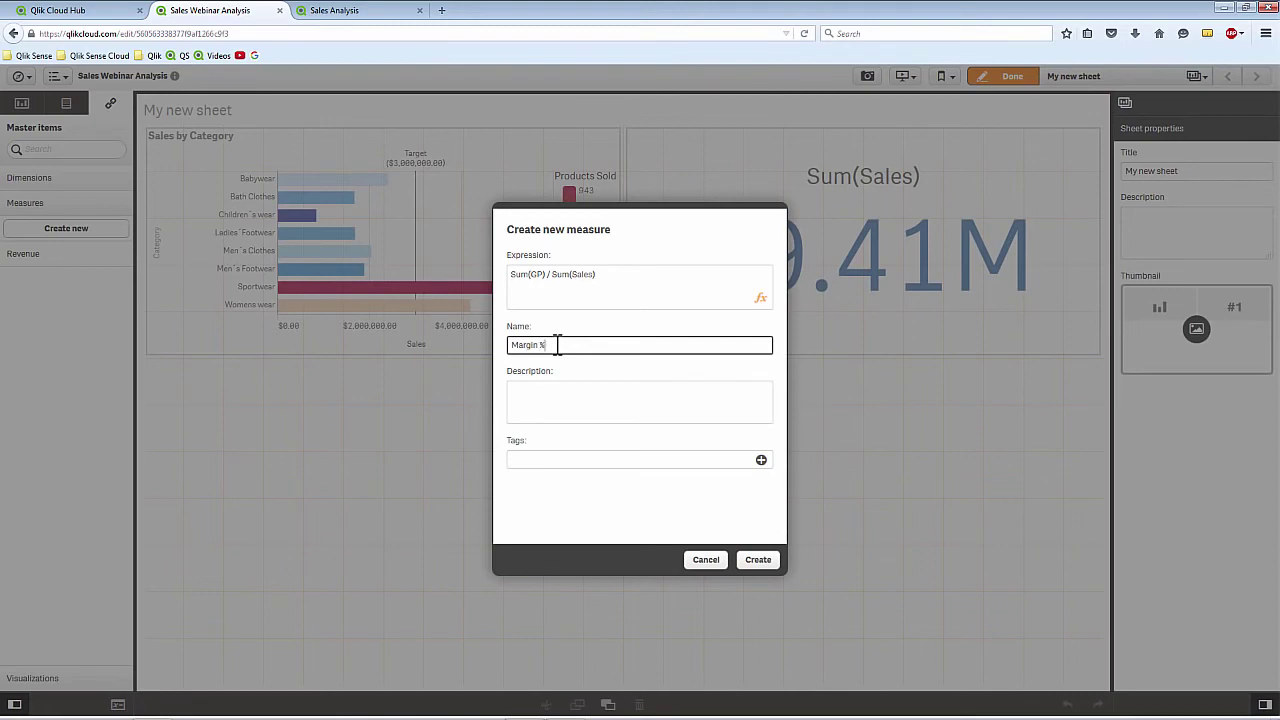
click(760, 562)
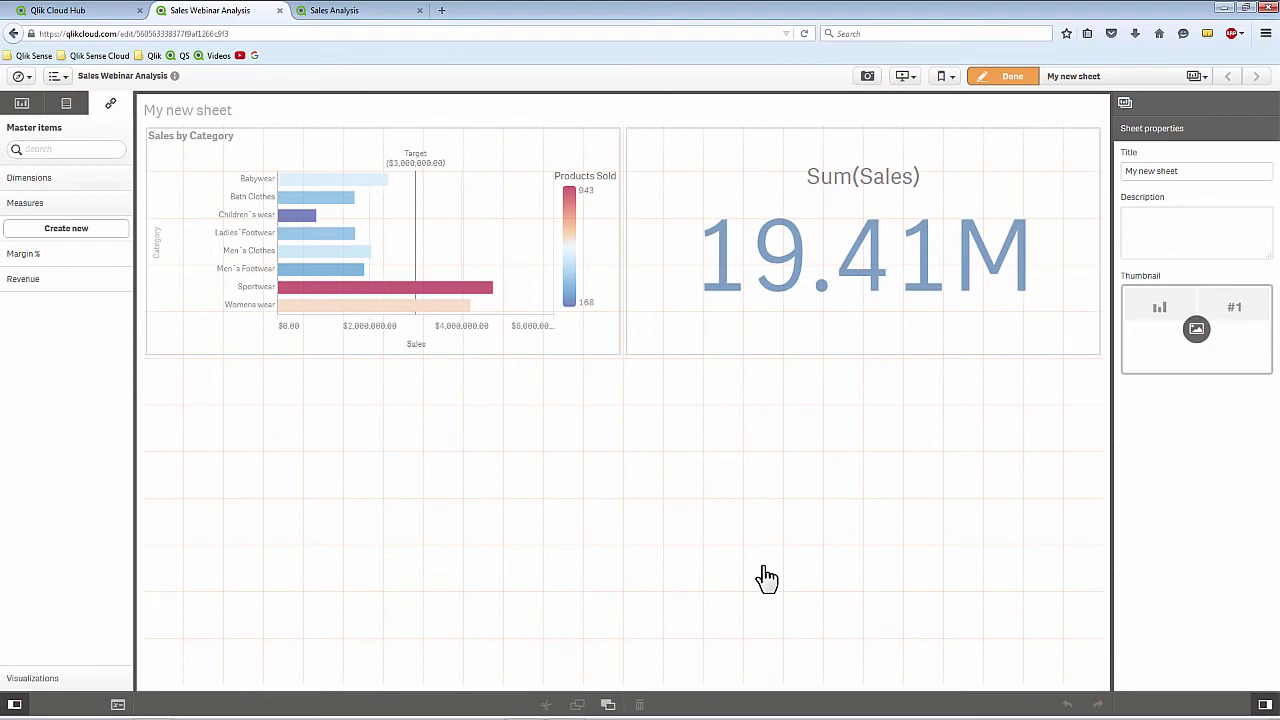
Step: Open the data manager in a separate tab and add the 3x3 currency exchange rates dataset from Qlik DataMarket's Currency category
click(28, 84)
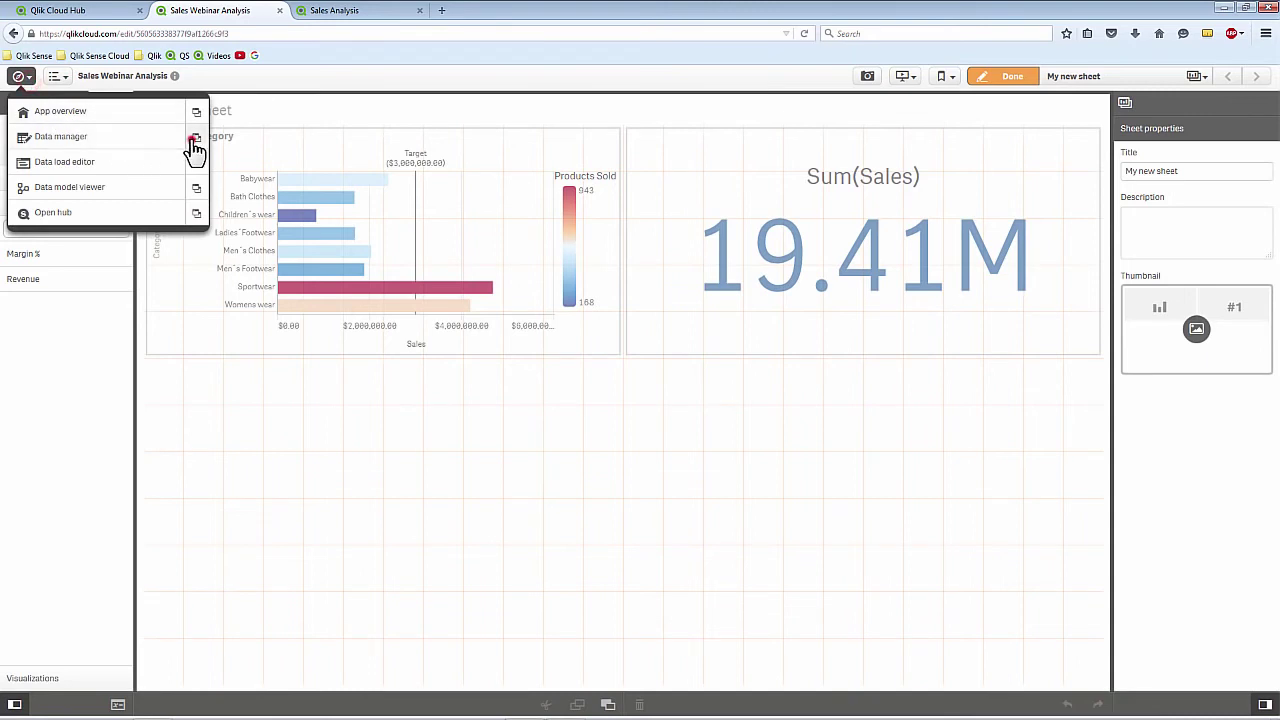
click(193, 140)
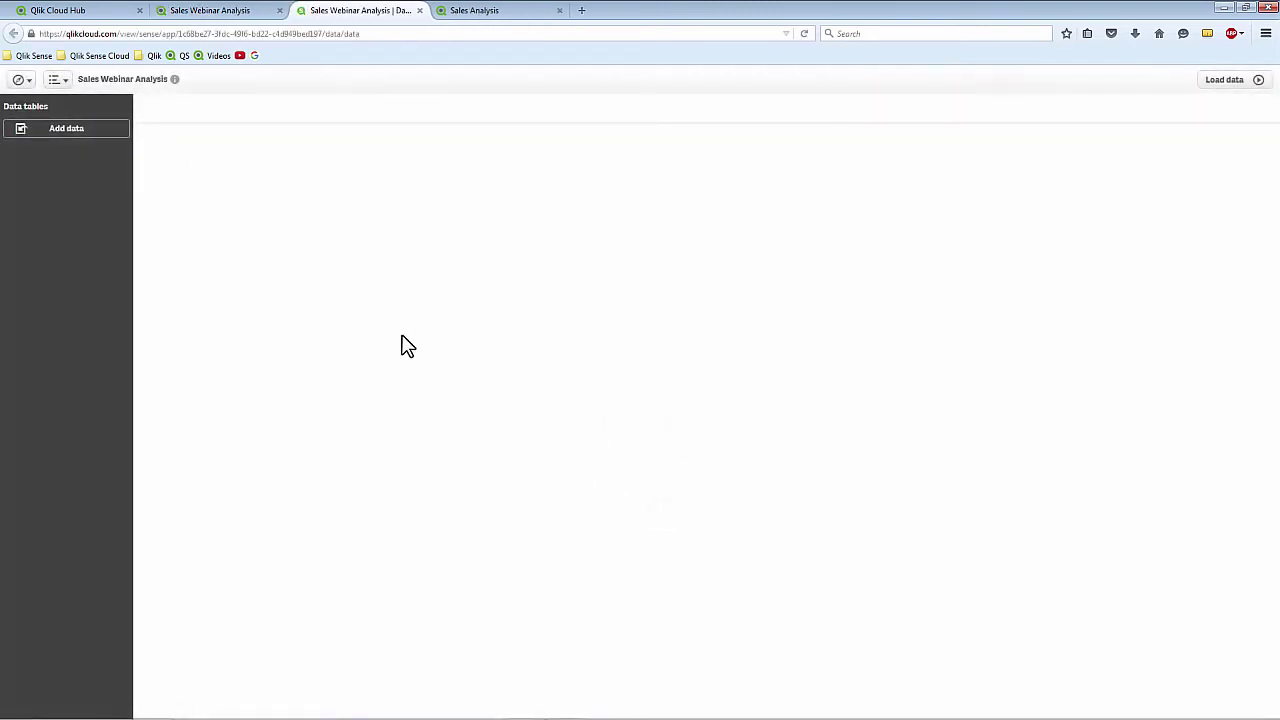
click(88, 133)
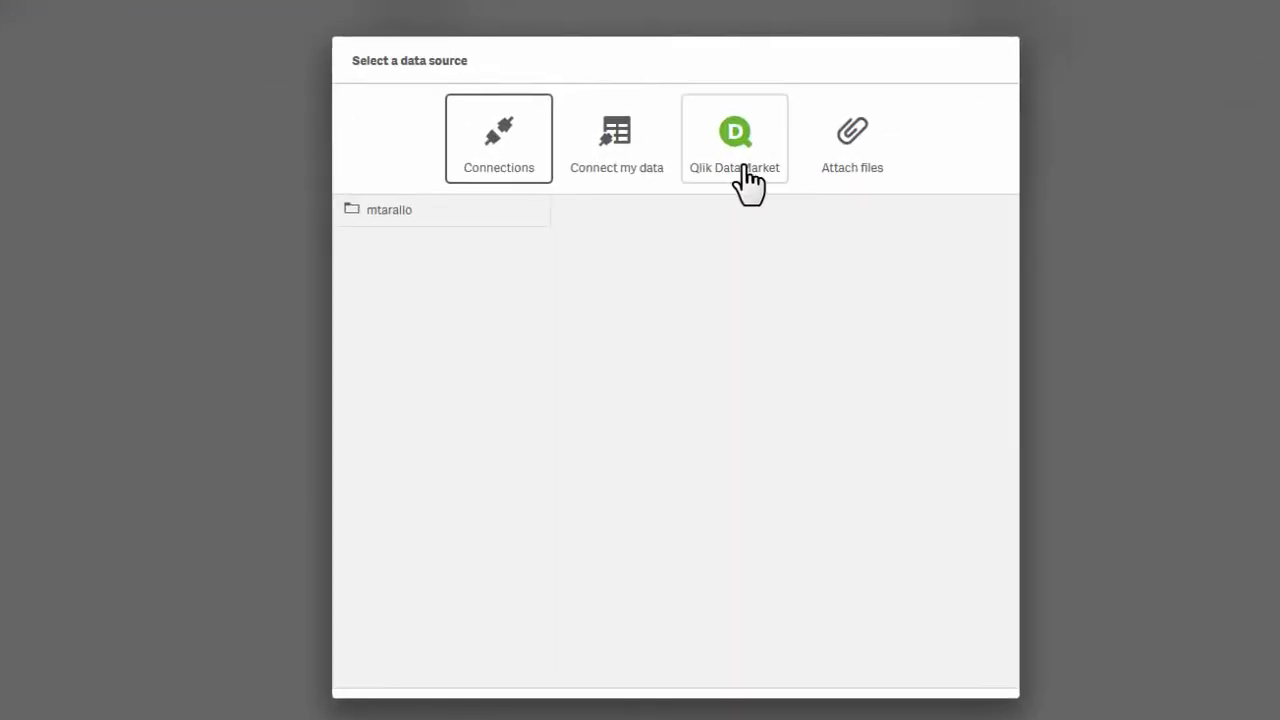
click(745, 176)
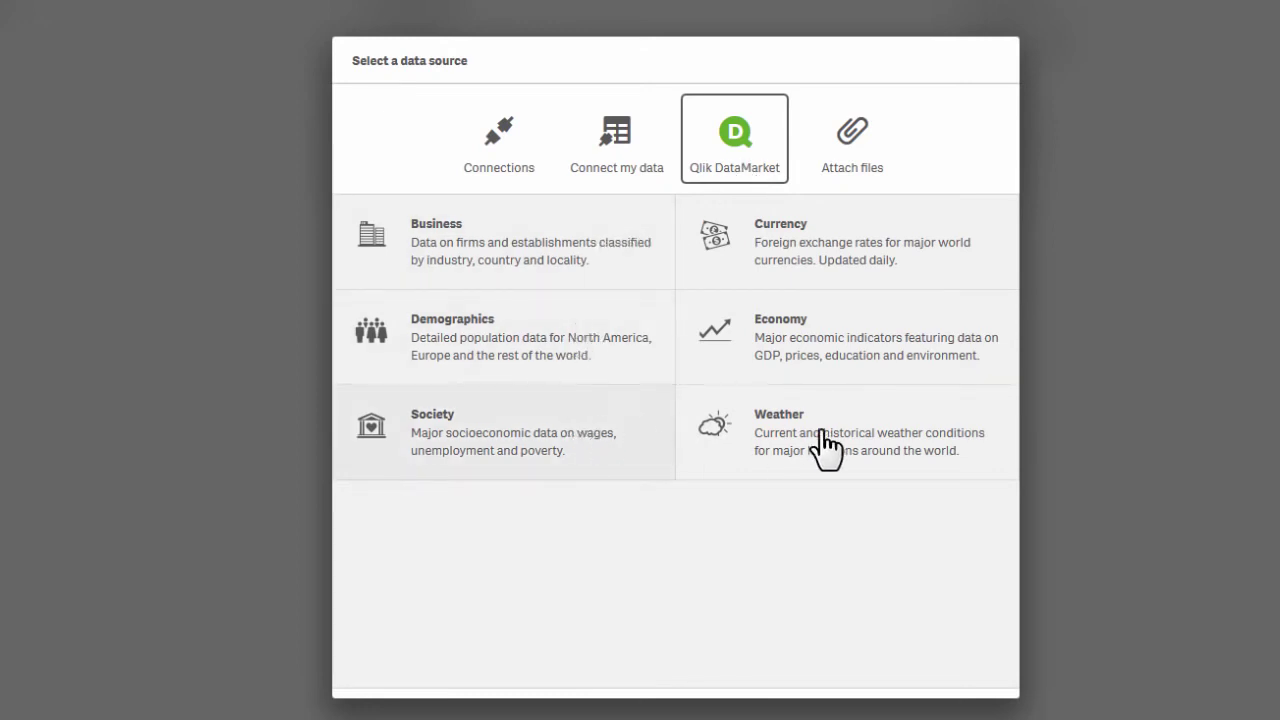
click(816, 242)
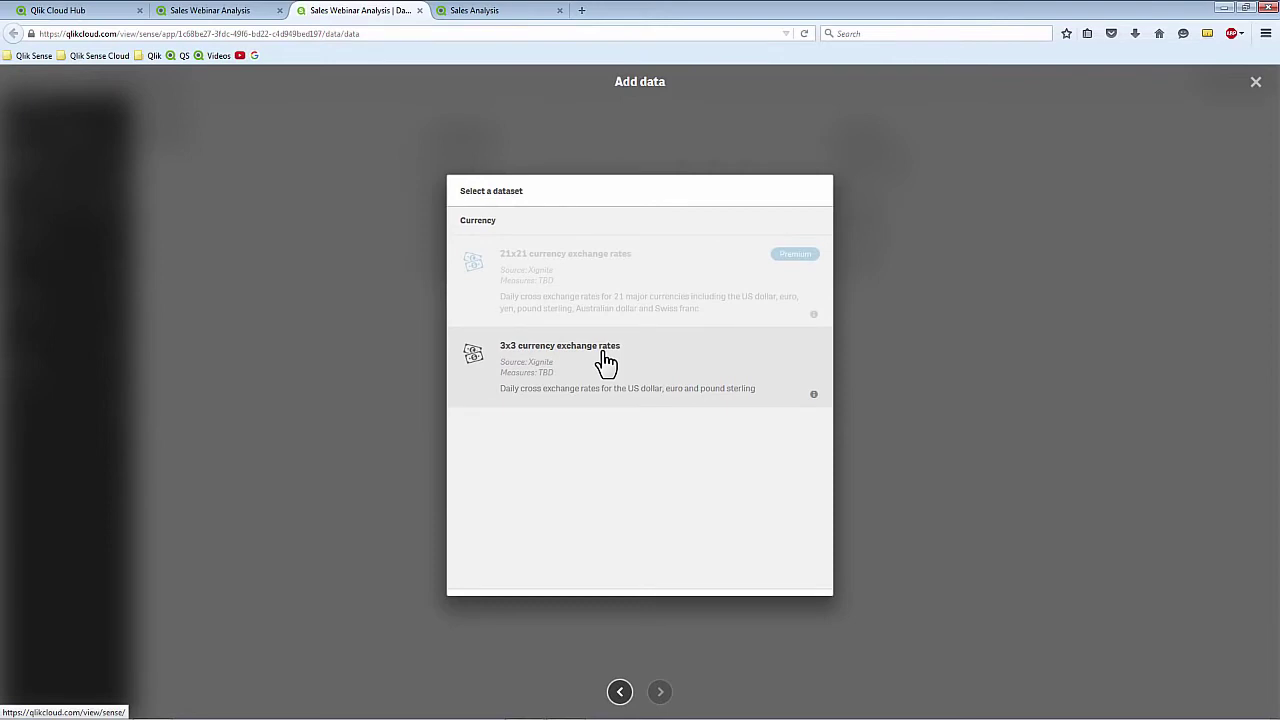
click(607, 360)
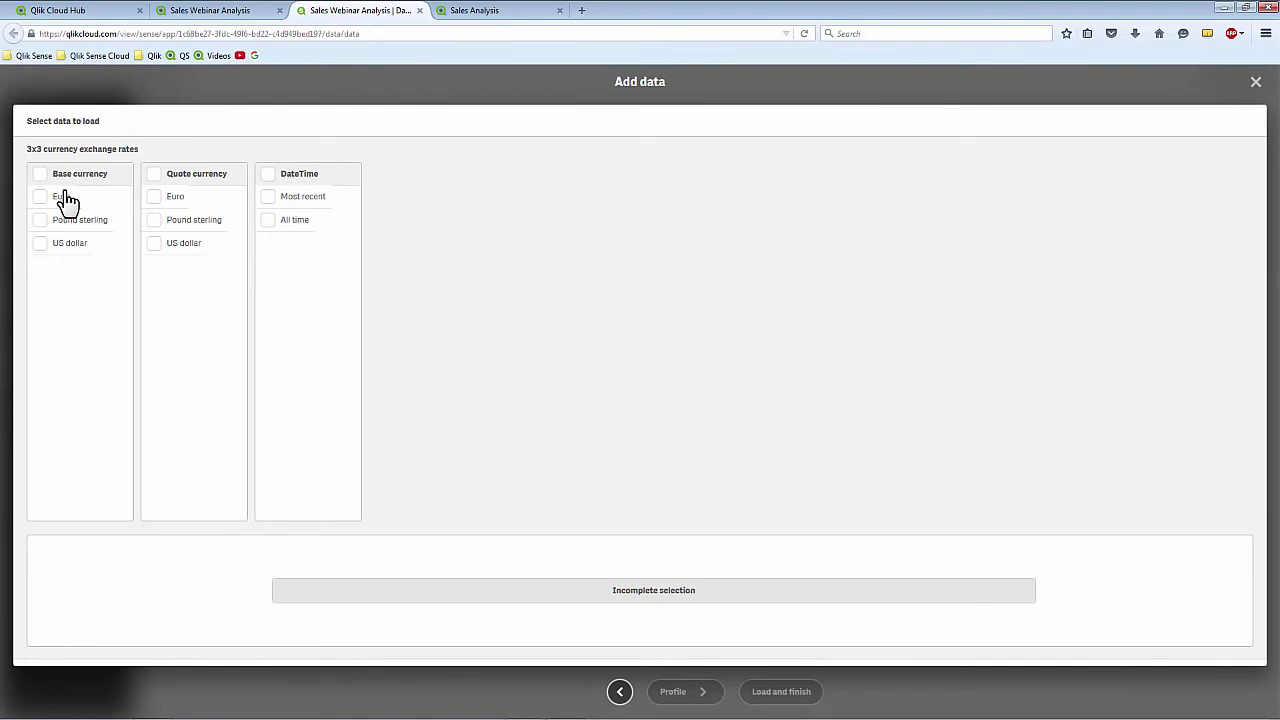
Step: Select US dollar as base currency, Euro as quote currency and Most recent as DateTime, profile the data and finish loading it
click(40, 246)
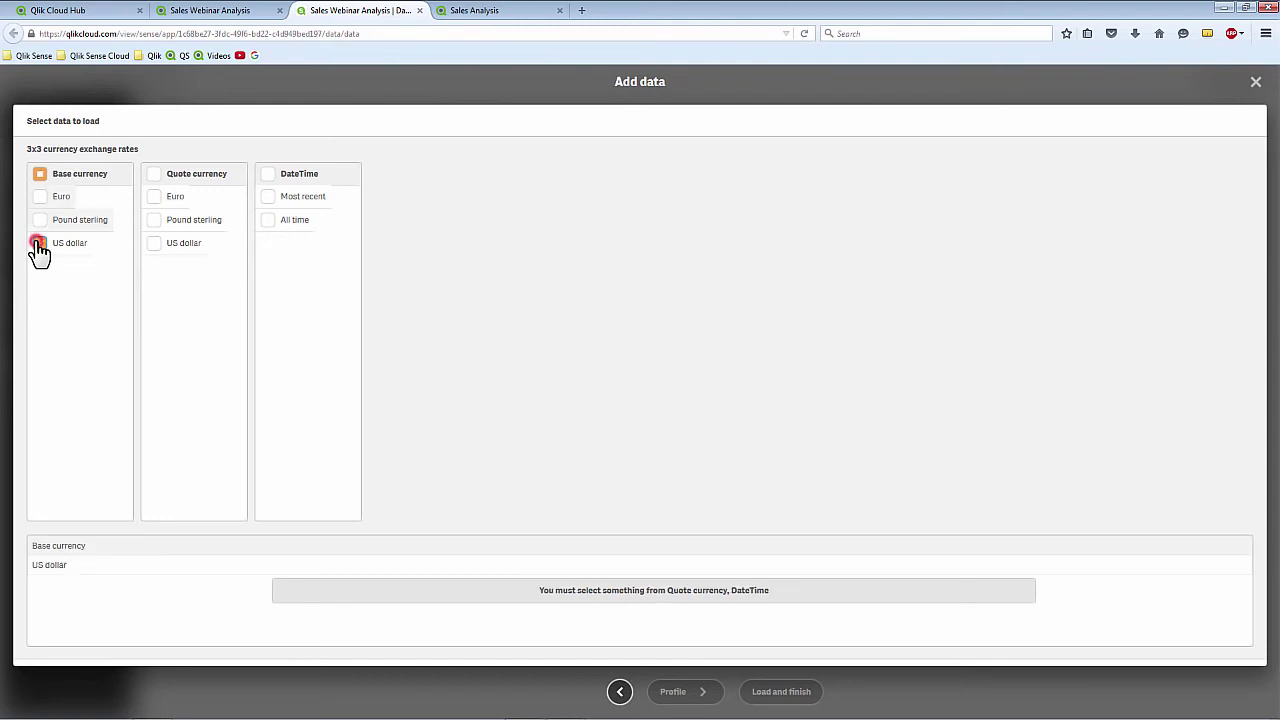
click(154, 200)
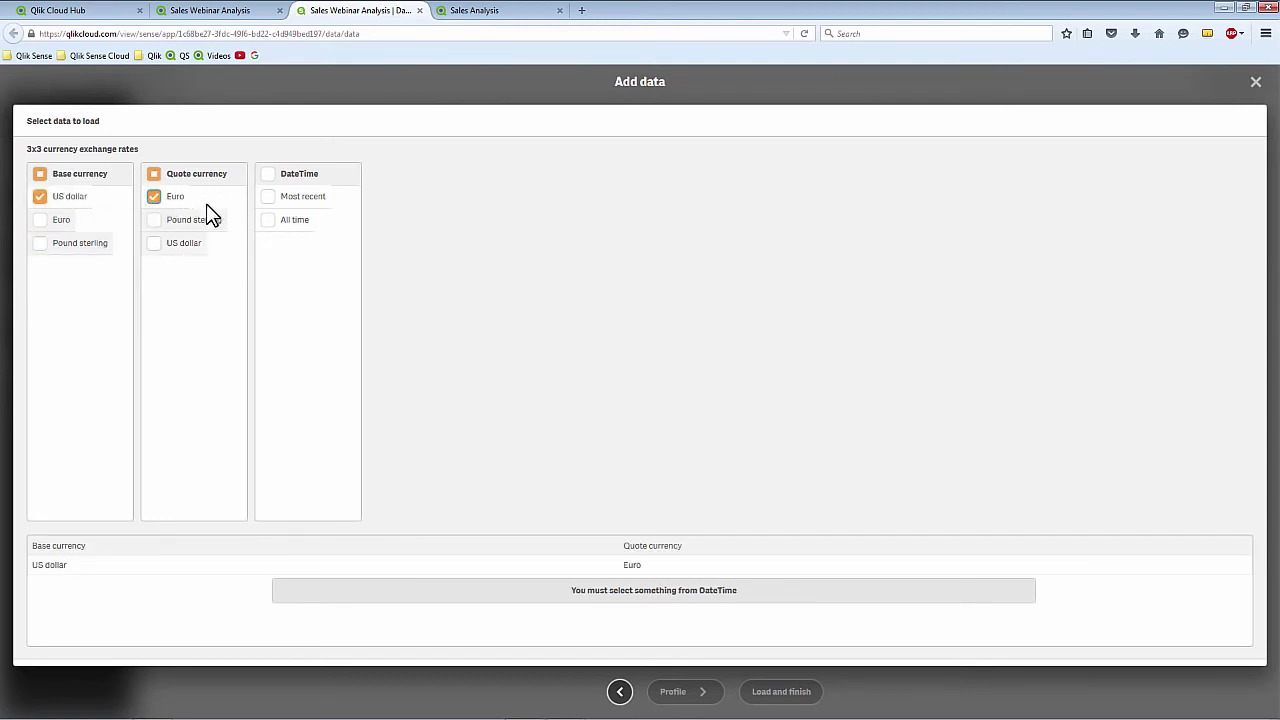
click(268, 198)
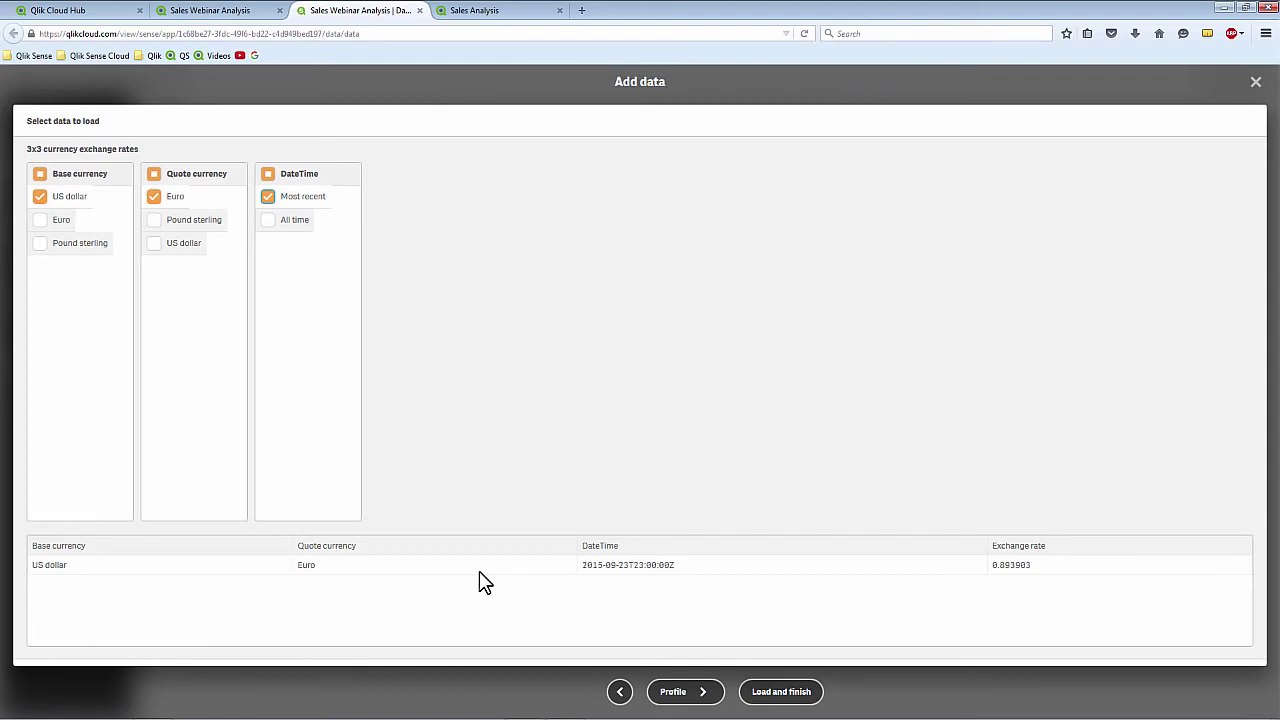
click(706, 700)
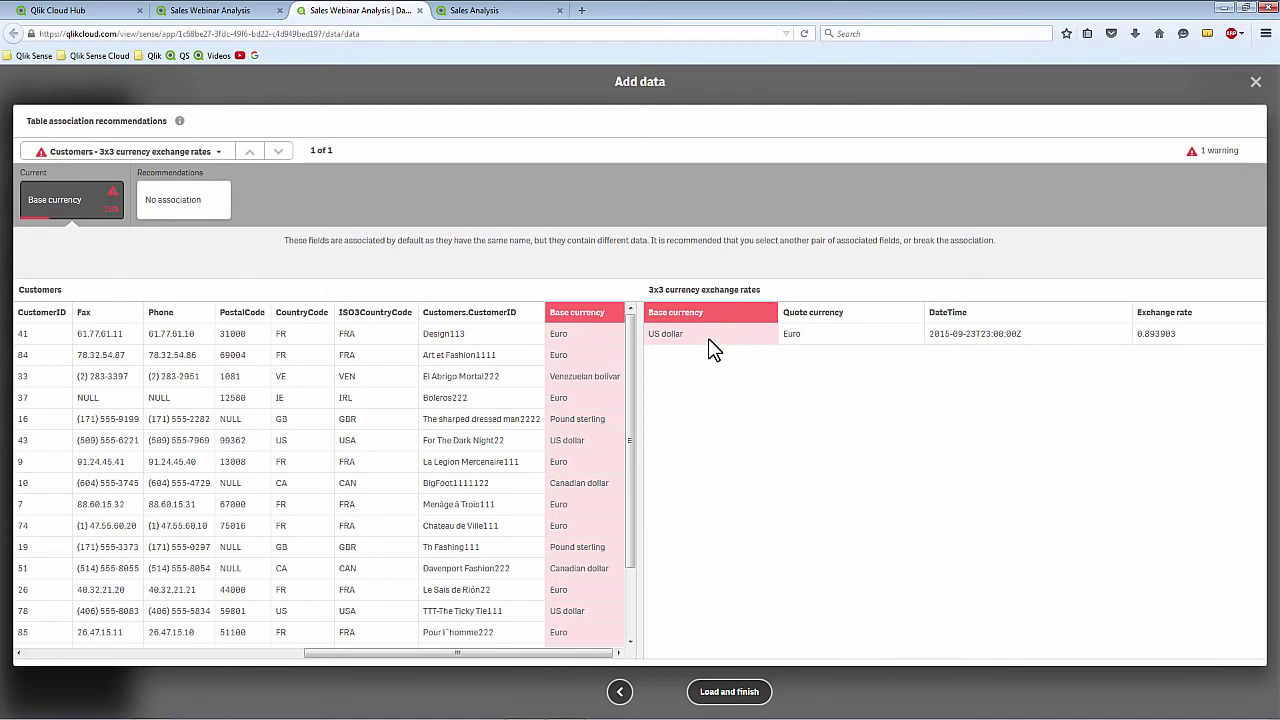
click(721, 693)
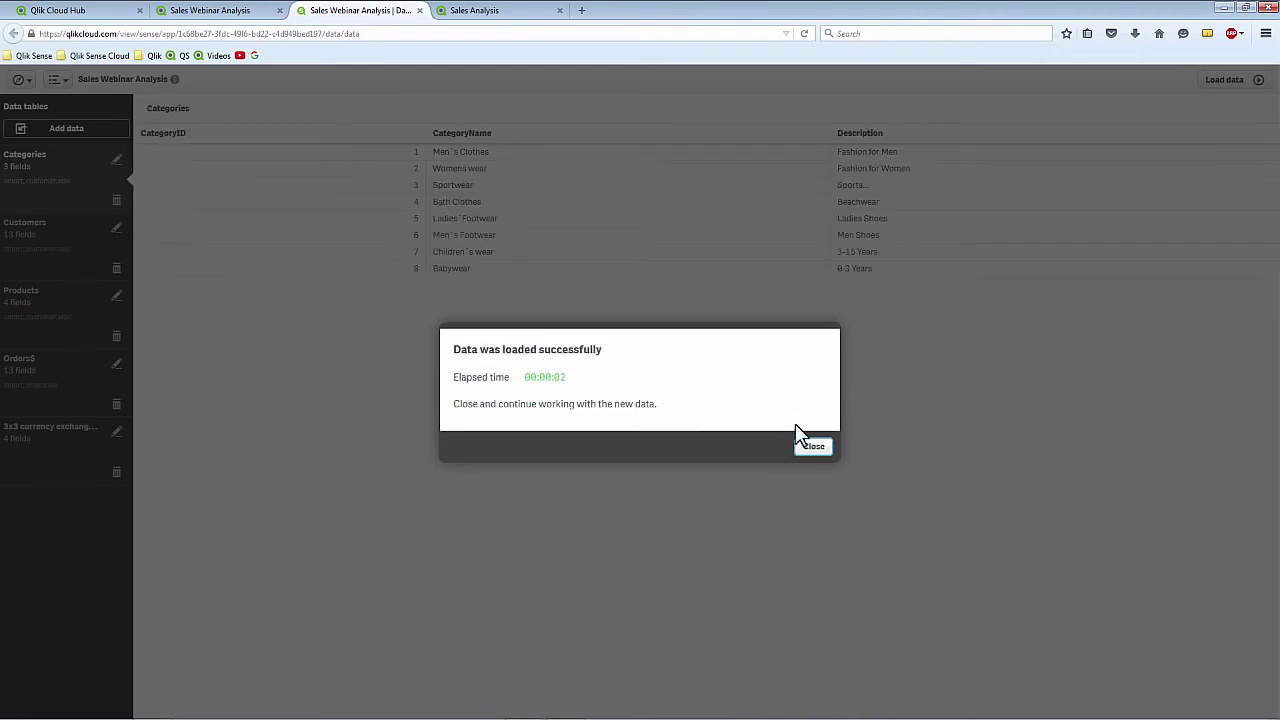
click(811, 449)
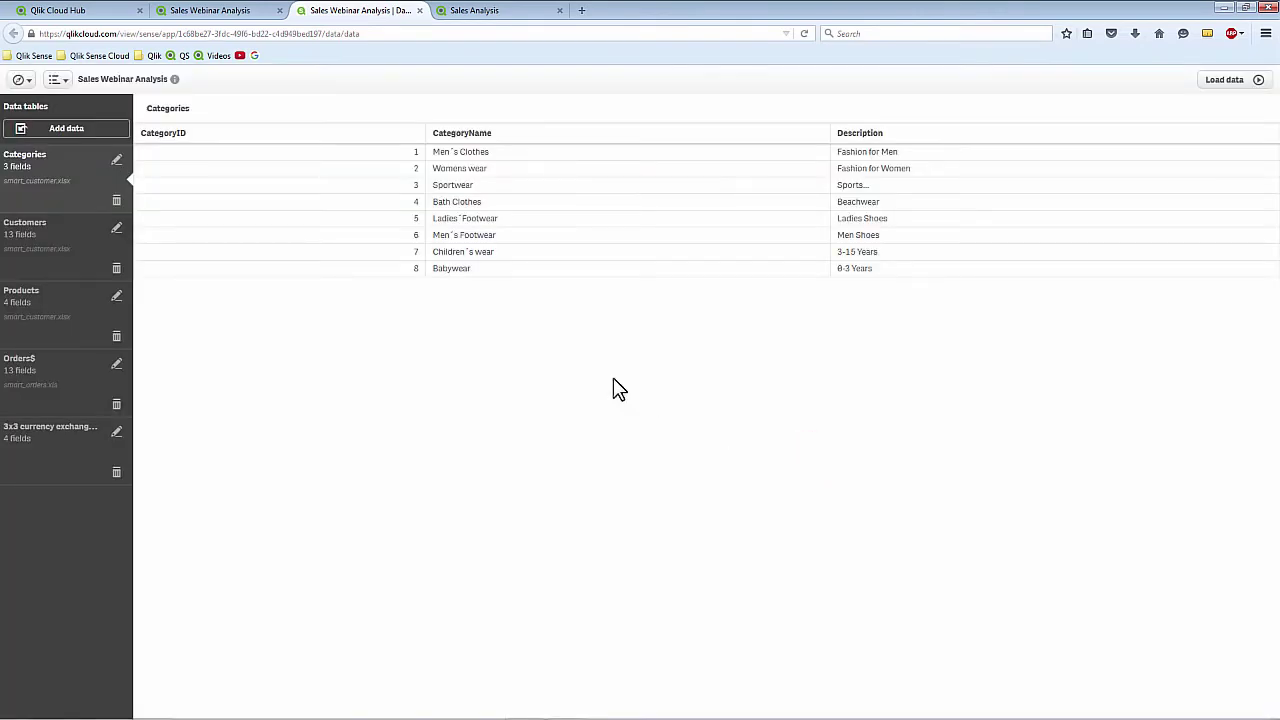
Step: Return to the sheet, start another master measure and insert Sum(Sales) into its expression
click(168, 20)
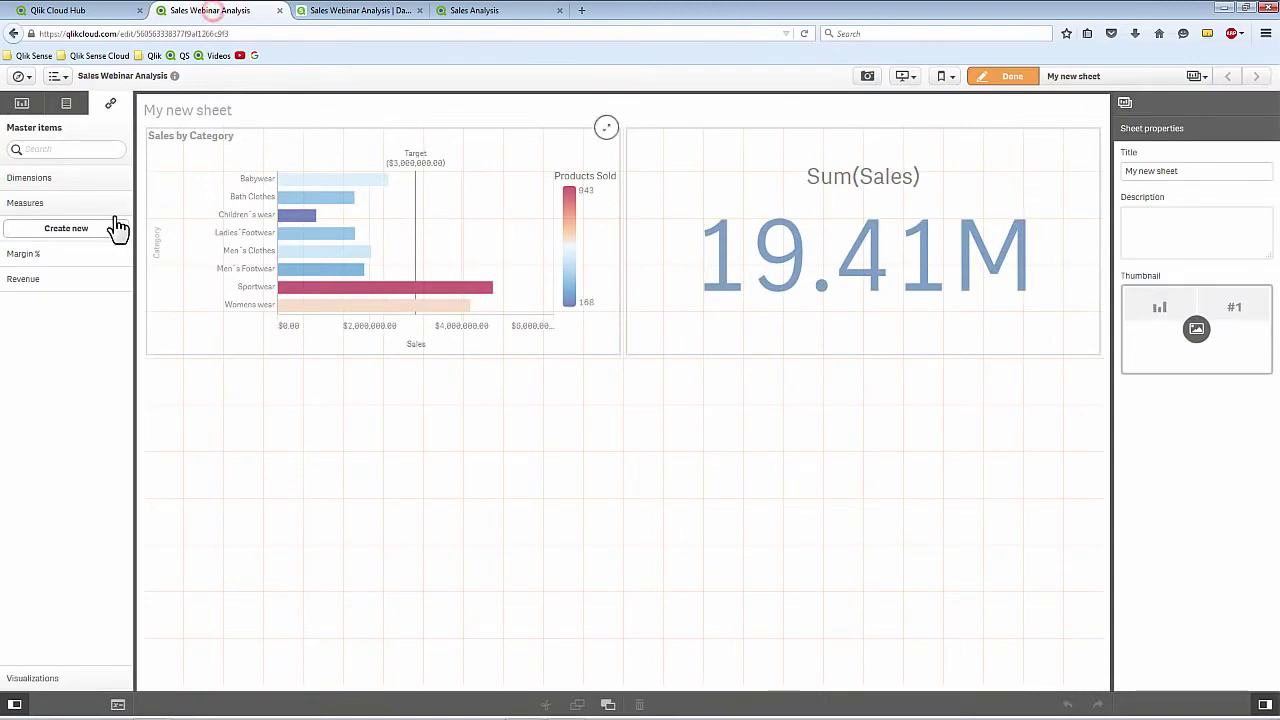
click(87, 231)
click(560, 292)
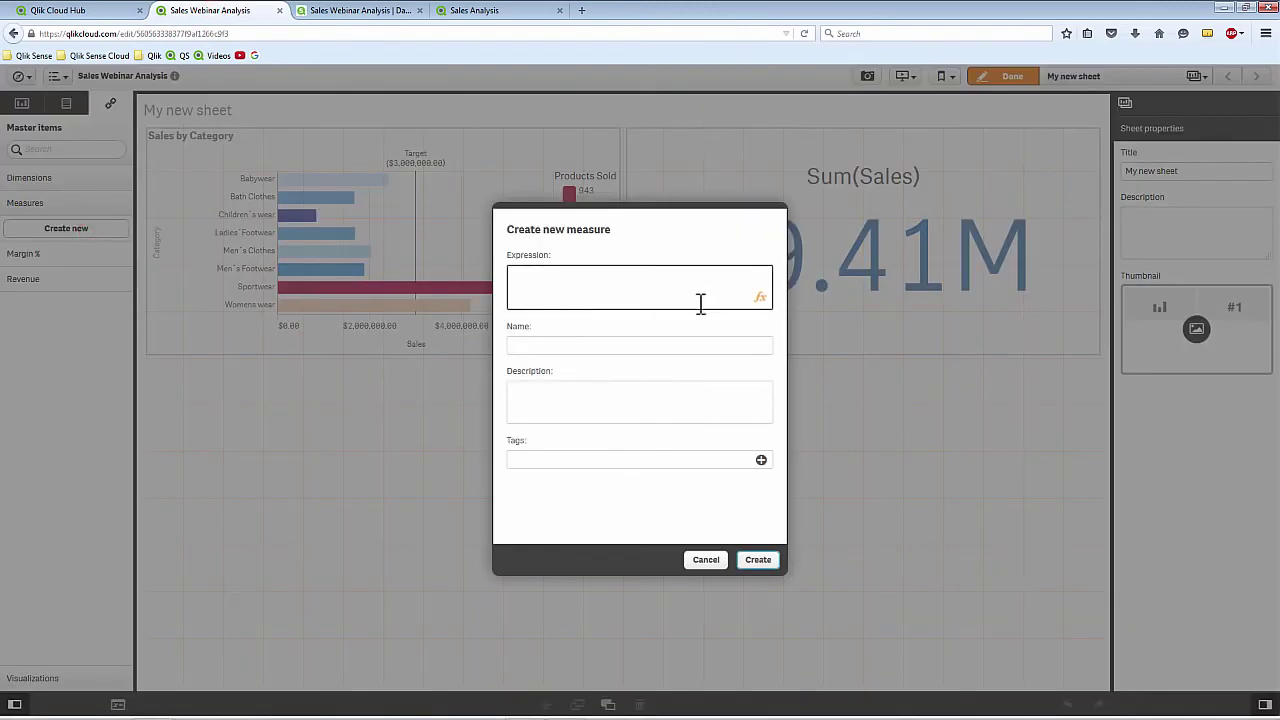
click(760, 299)
click(1131, 208)
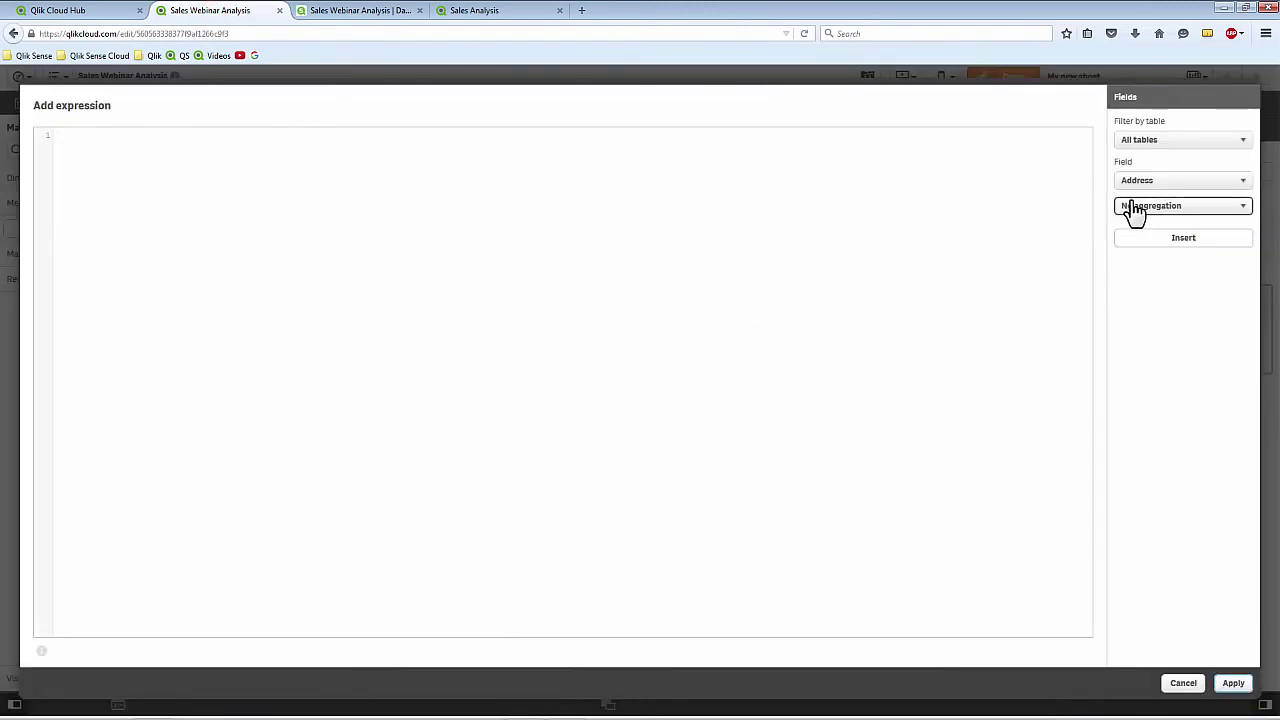
click(1131, 237)
click(1131, 182)
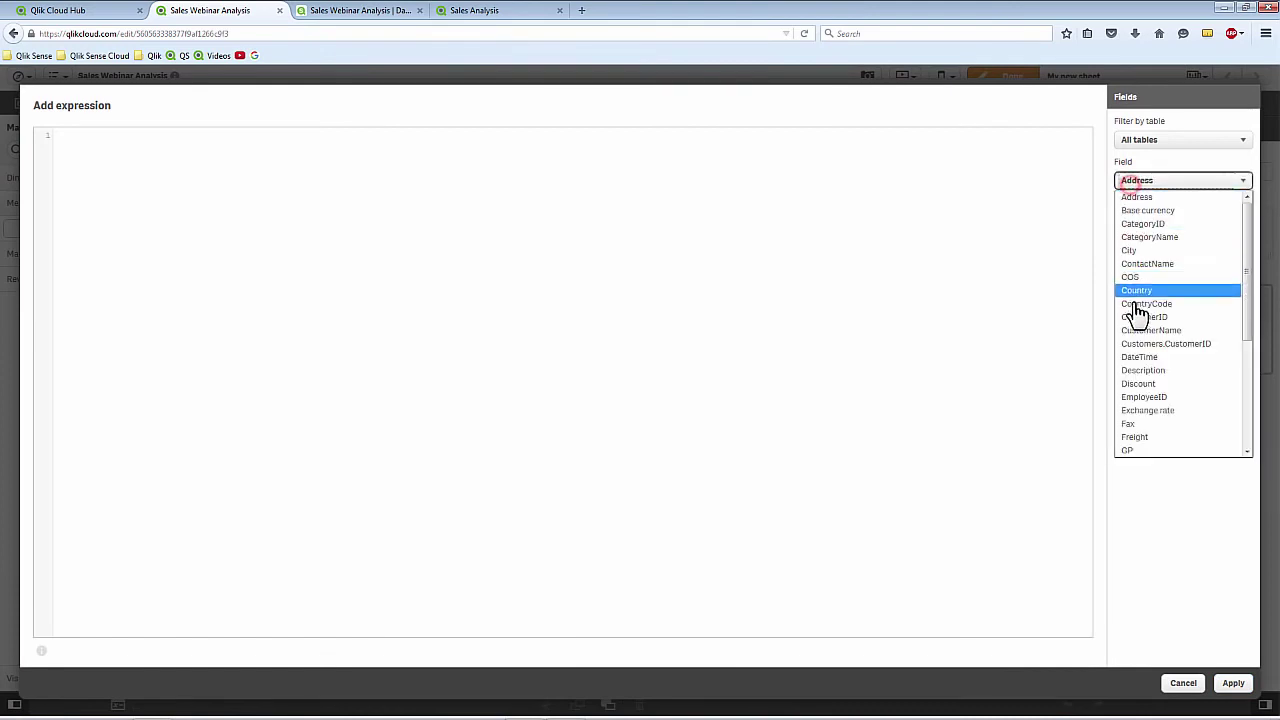
scroll(1149, 411, down, 3)
scroll(1152, 440, down, 1)
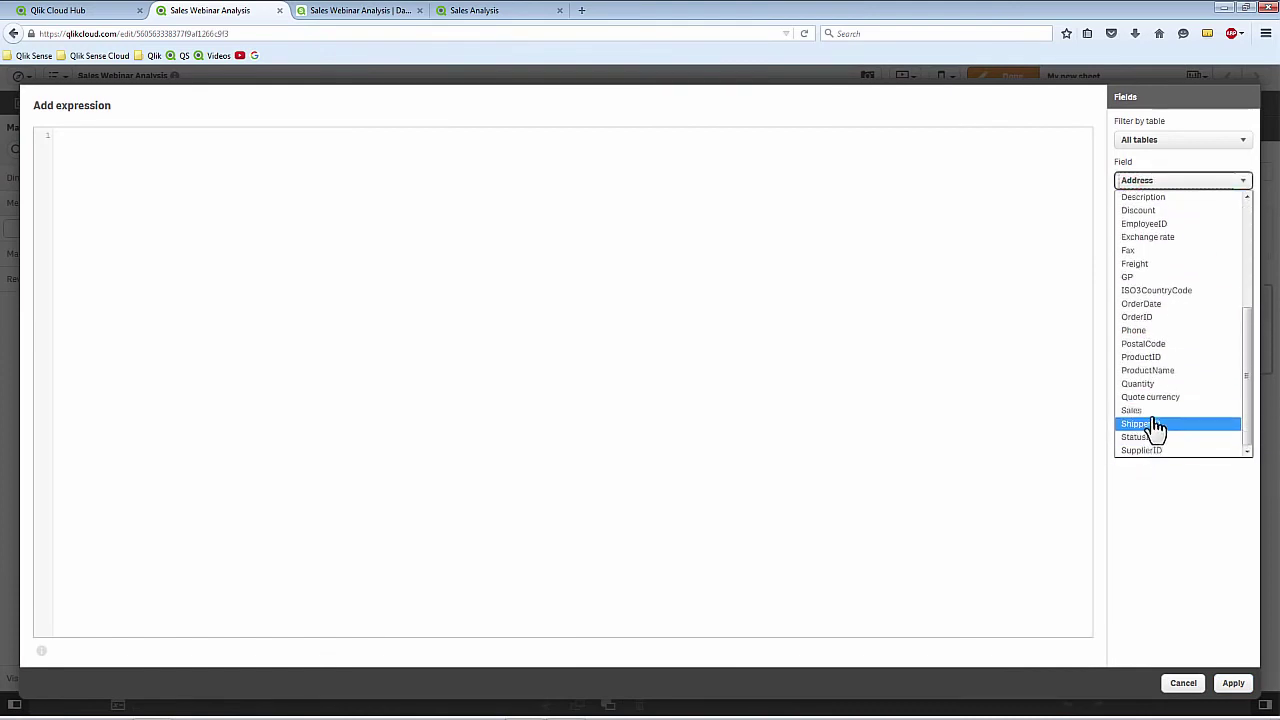
click(1153, 416)
click(1157, 241)
Step: Extend the expression to multiply Sum(Sales) by the Exchange rate field with no aggregation
click(980, 229)
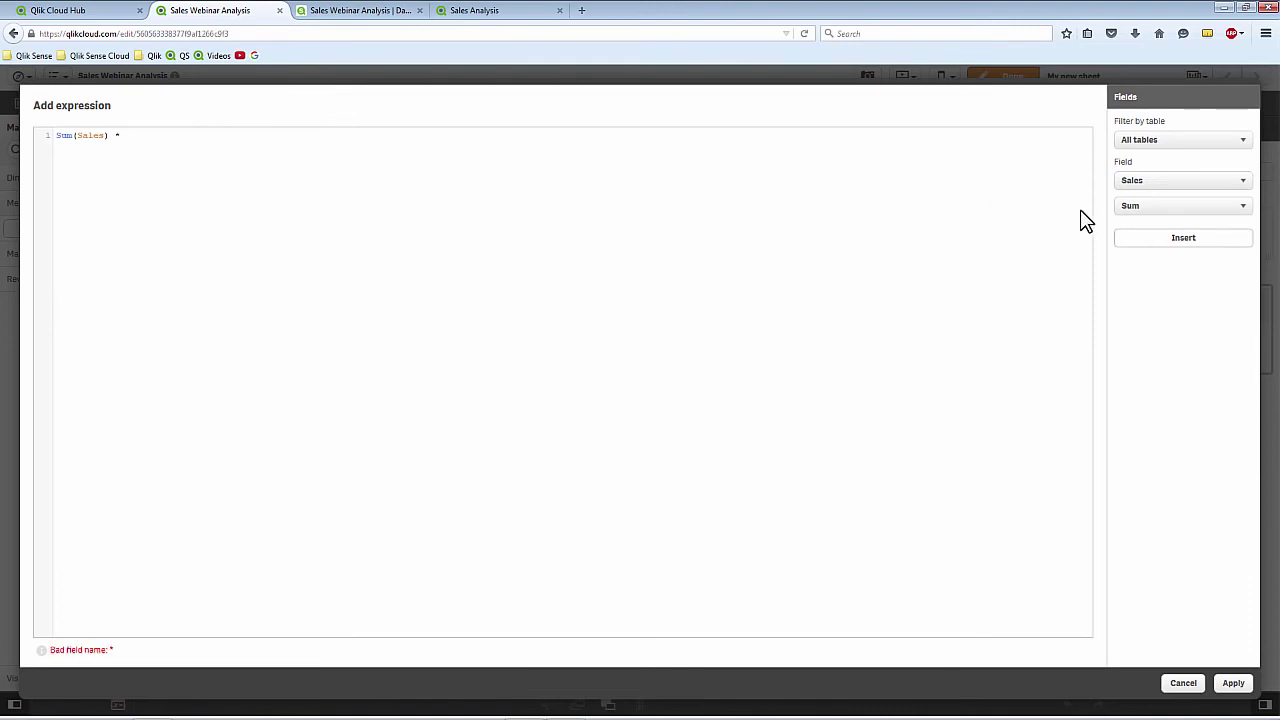
click(1135, 210)
click(1140, 220)
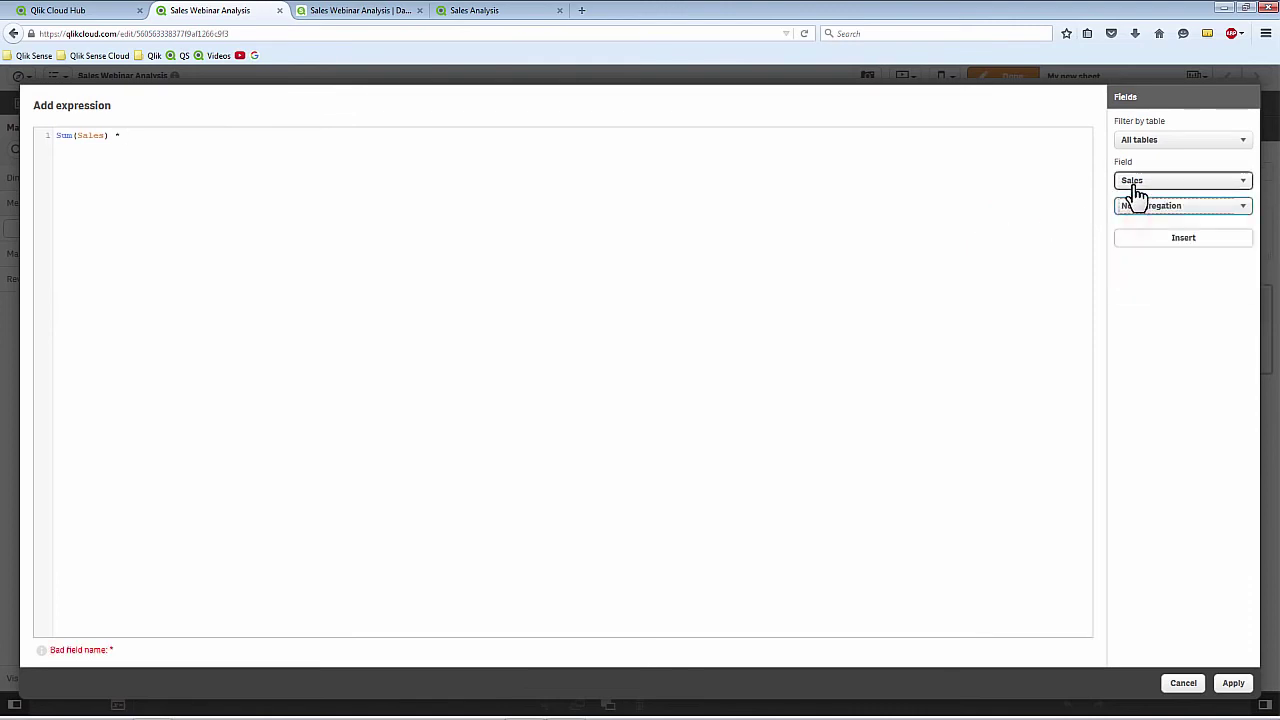
click(1137, 183)
click(1148, 241)
click(1148, 242)
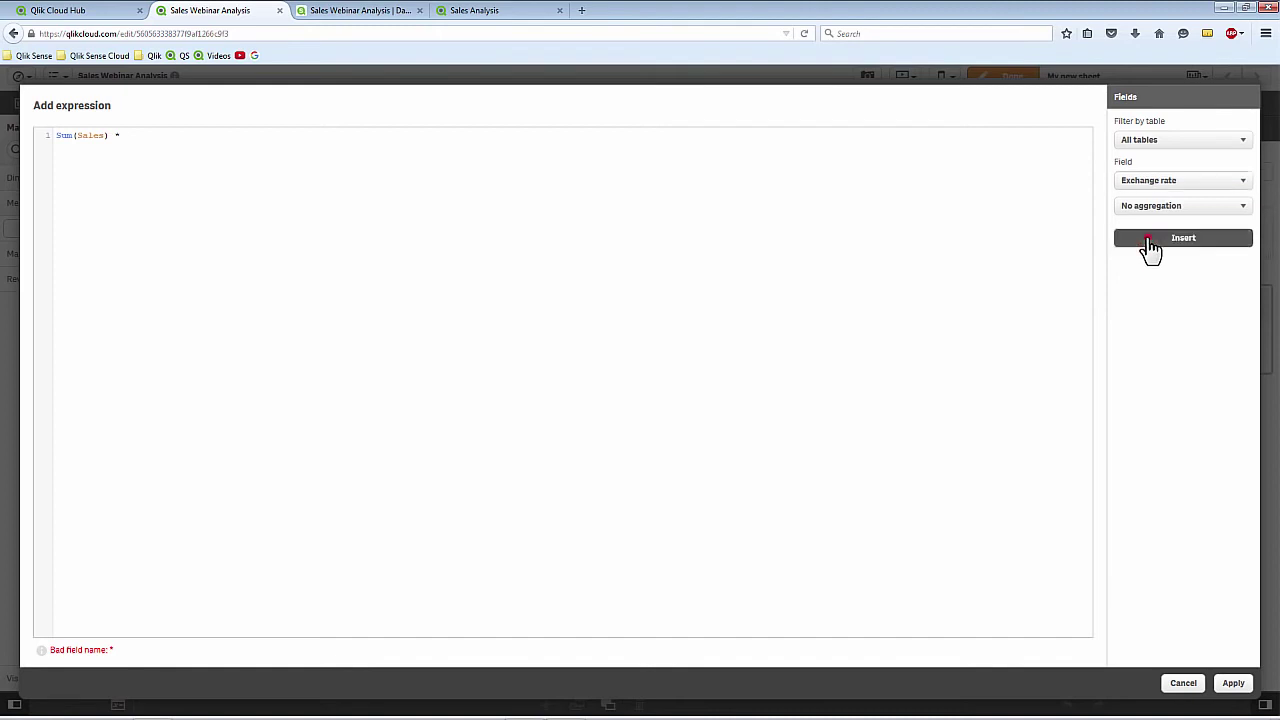
Step: Apply the exchange rate expression, name the measure Euro Sales and add it to the master items
click(1234, 684)
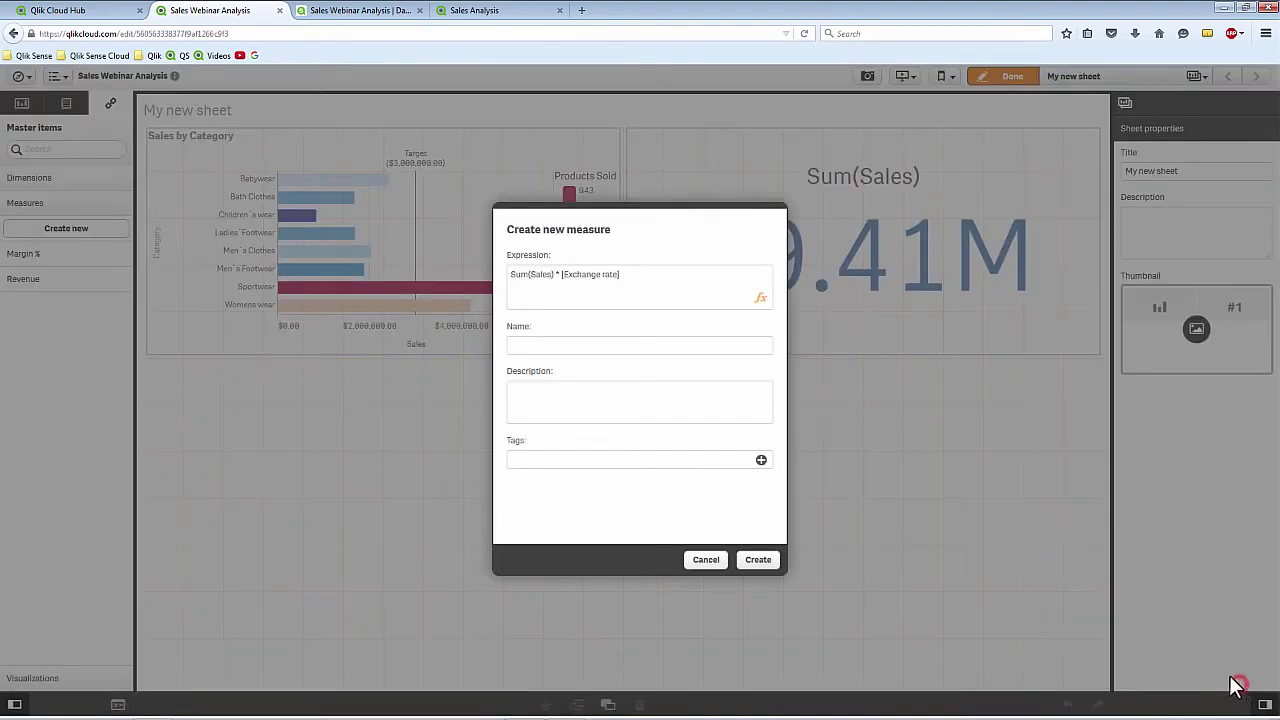
click(530, 340)
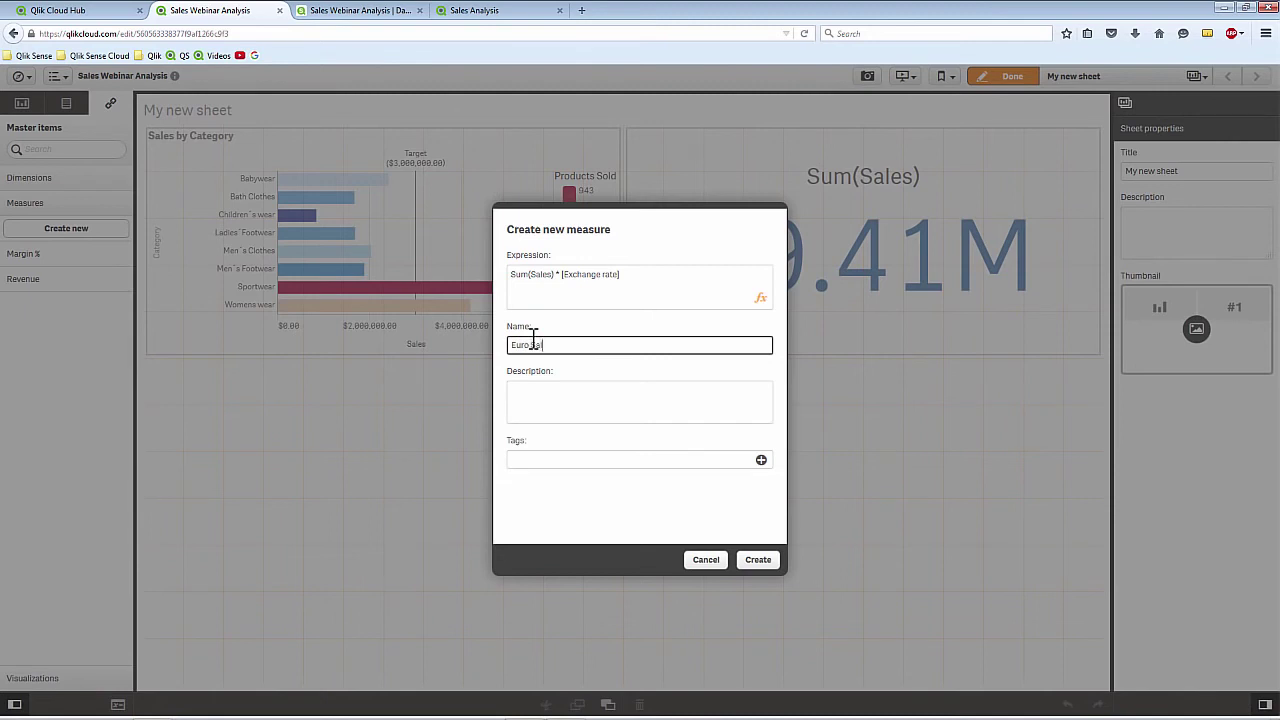
click(760, 562)
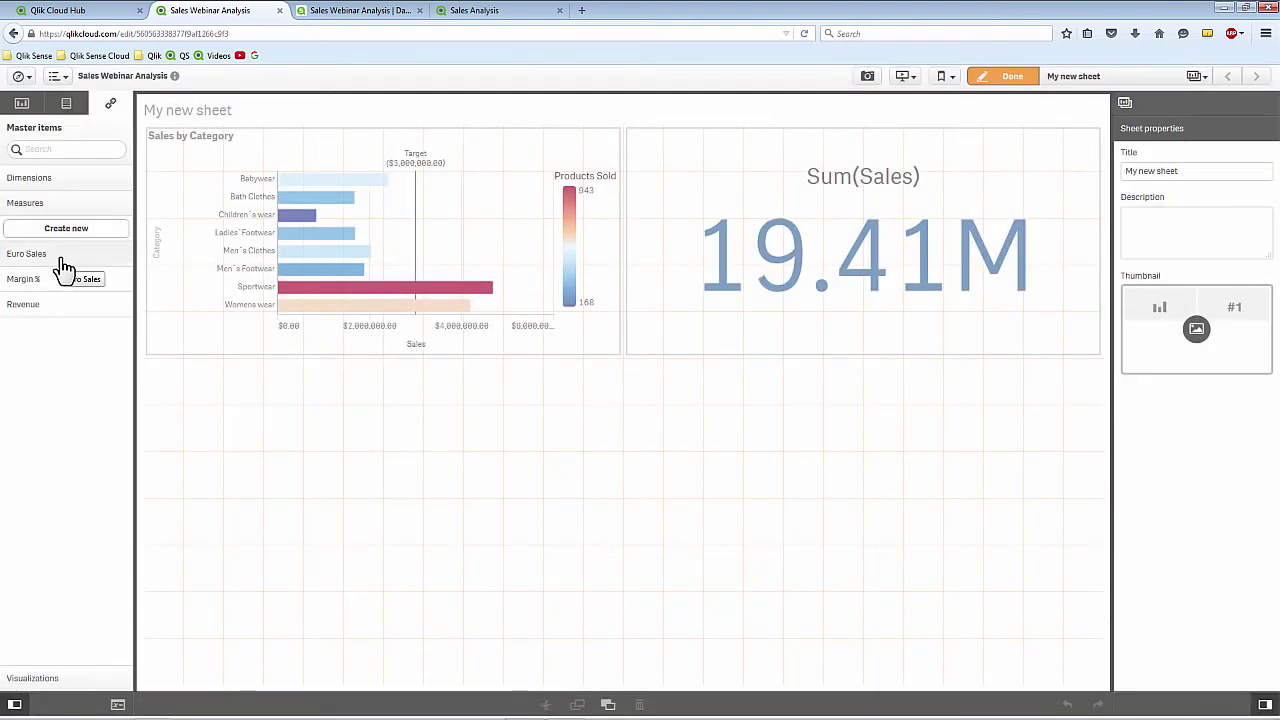
Step: Add the Euro Sales master measure to the KPI as a second value beside Sum(Sales)
drag(60, 258, 826, 260)
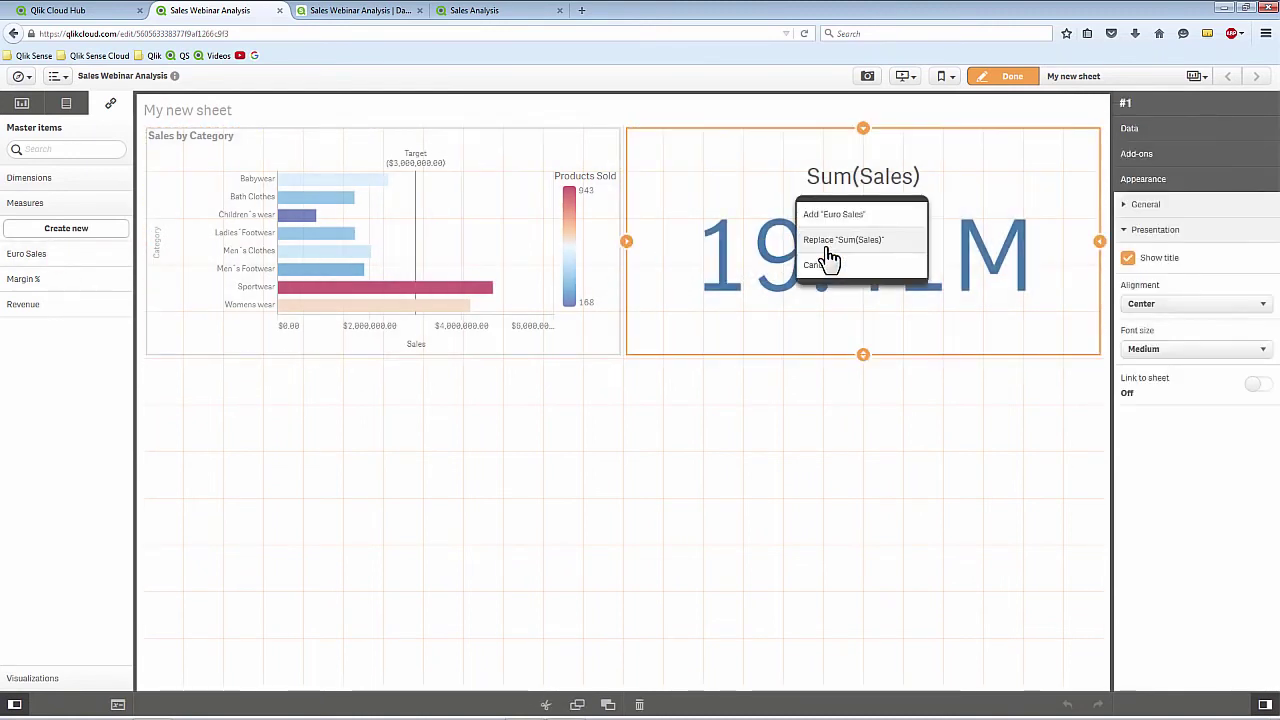
click(829, 217)
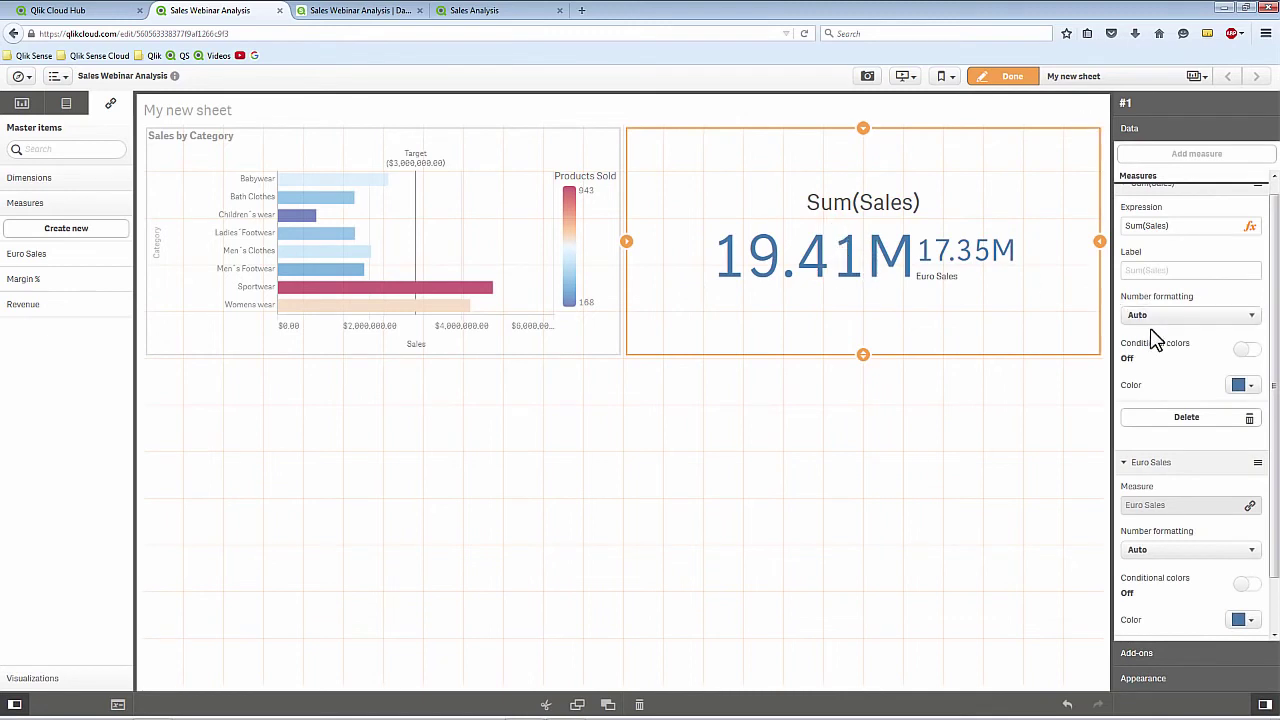
Step: Label the KPI's Sum(Sales) measure US Sales and colour its value green
click(1157, 272)
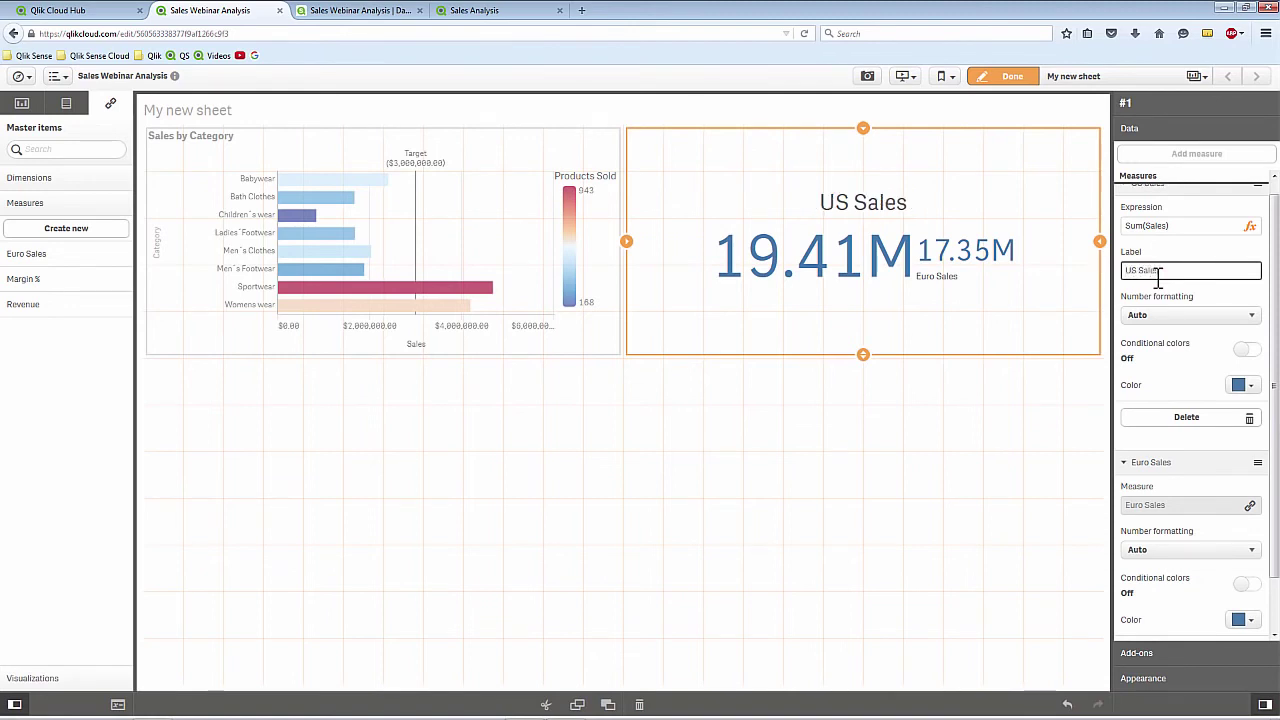
click(1250, 389)
click(1210, 484)
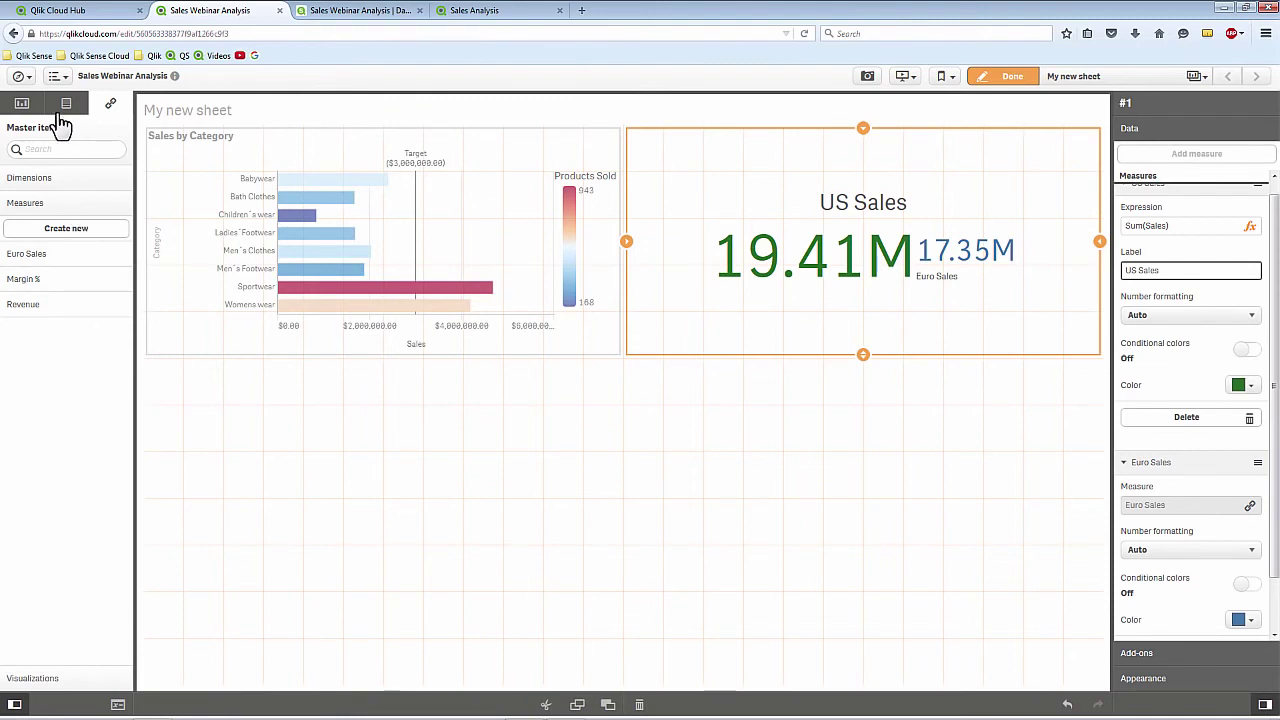
Step: Add a scatter plot below the Sales by Category chart with Location Drill as its dimension
click(22, 104)
drag(32, 412, 306, 483)
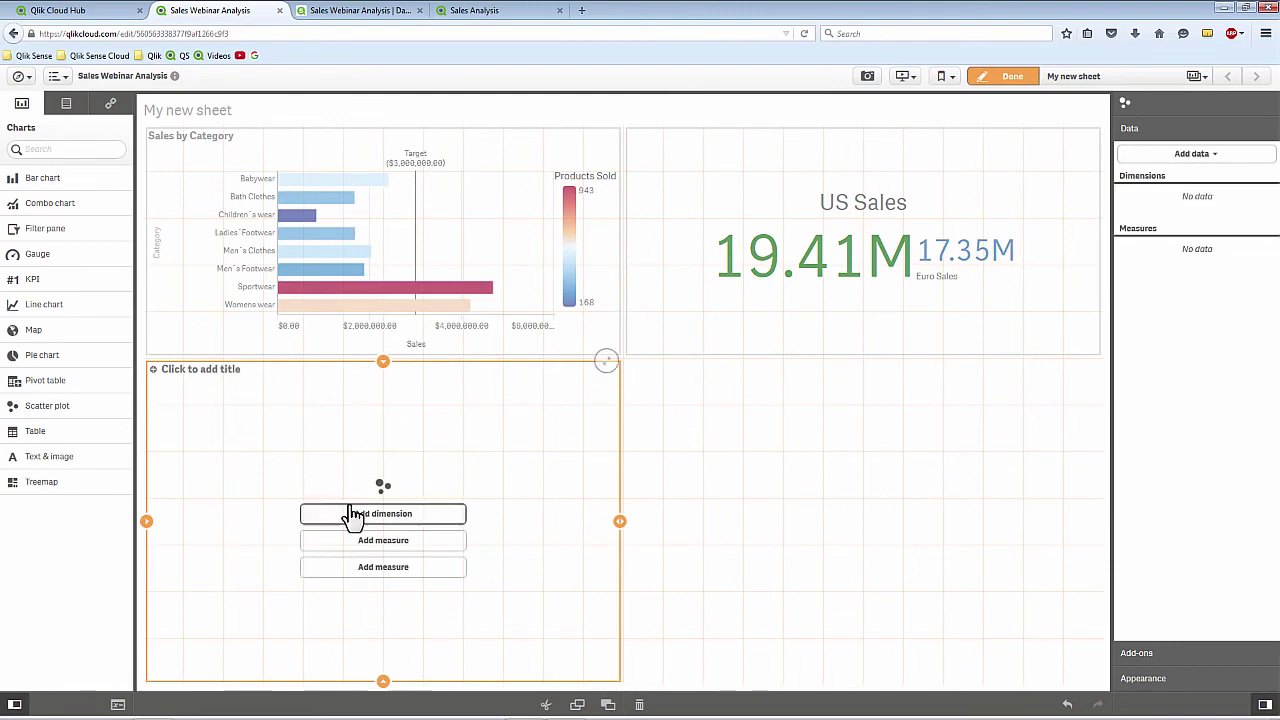
click(350, 514)
click(507, 501)
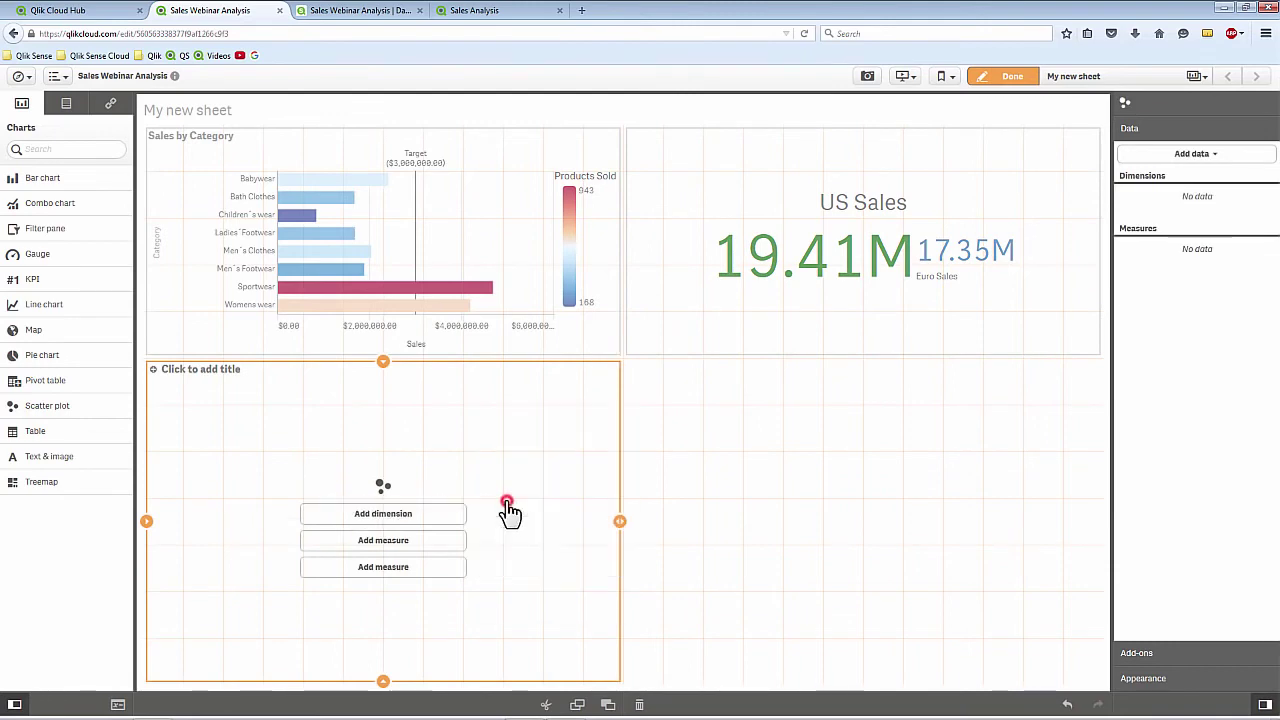
Step: Give the scatter plot the master measures Margin % and Revenue, in that order
click(443, 541)
scroll(541, 556, up, 10)
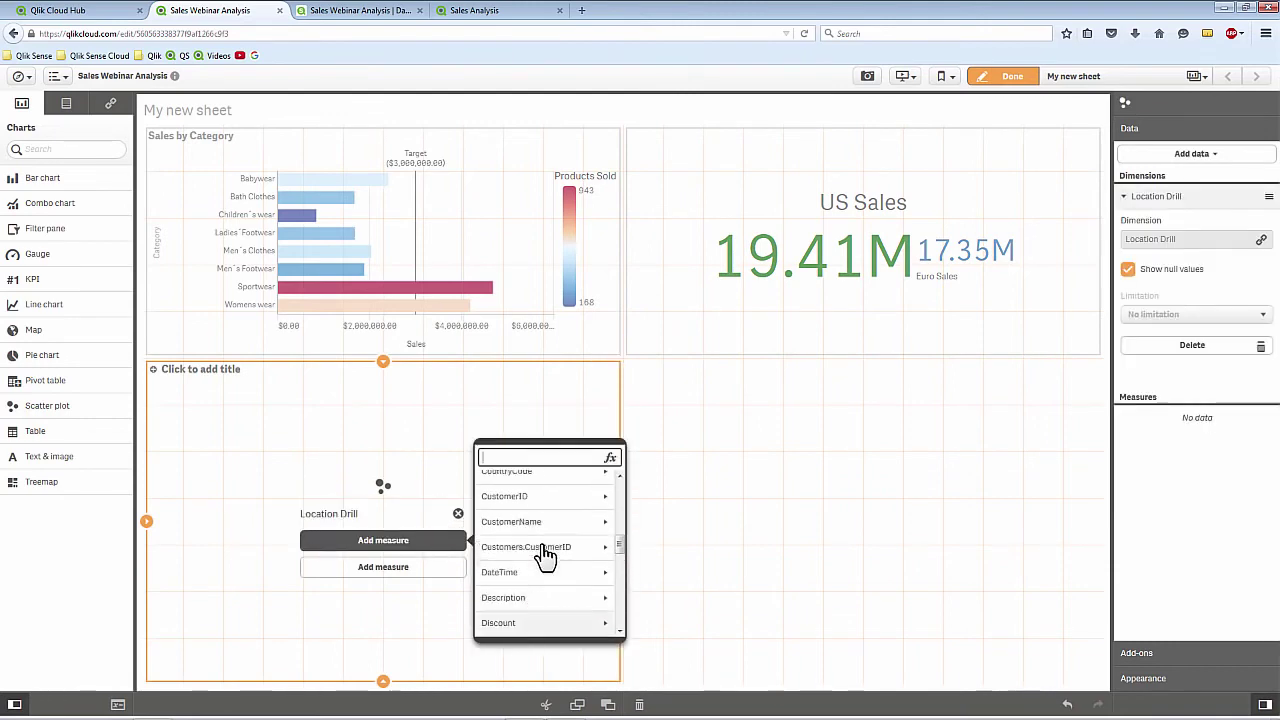
click(540, 531)
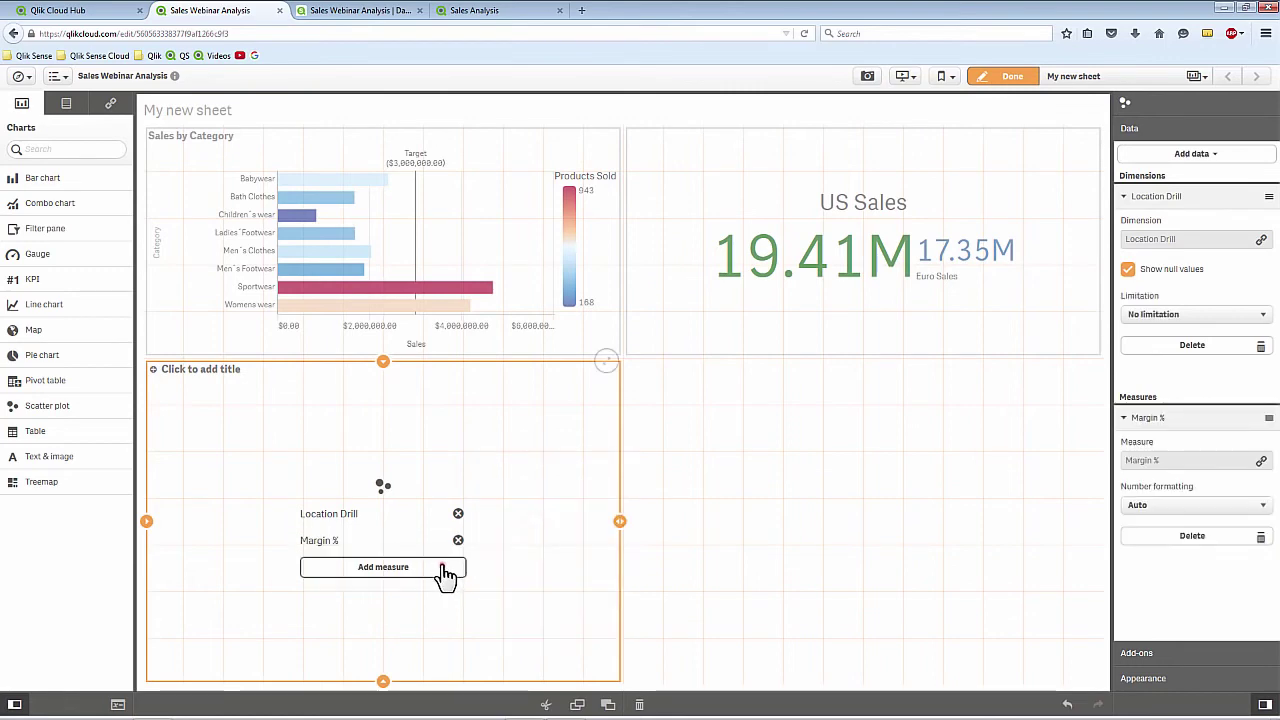
click(443, 567)
click(520, 582)
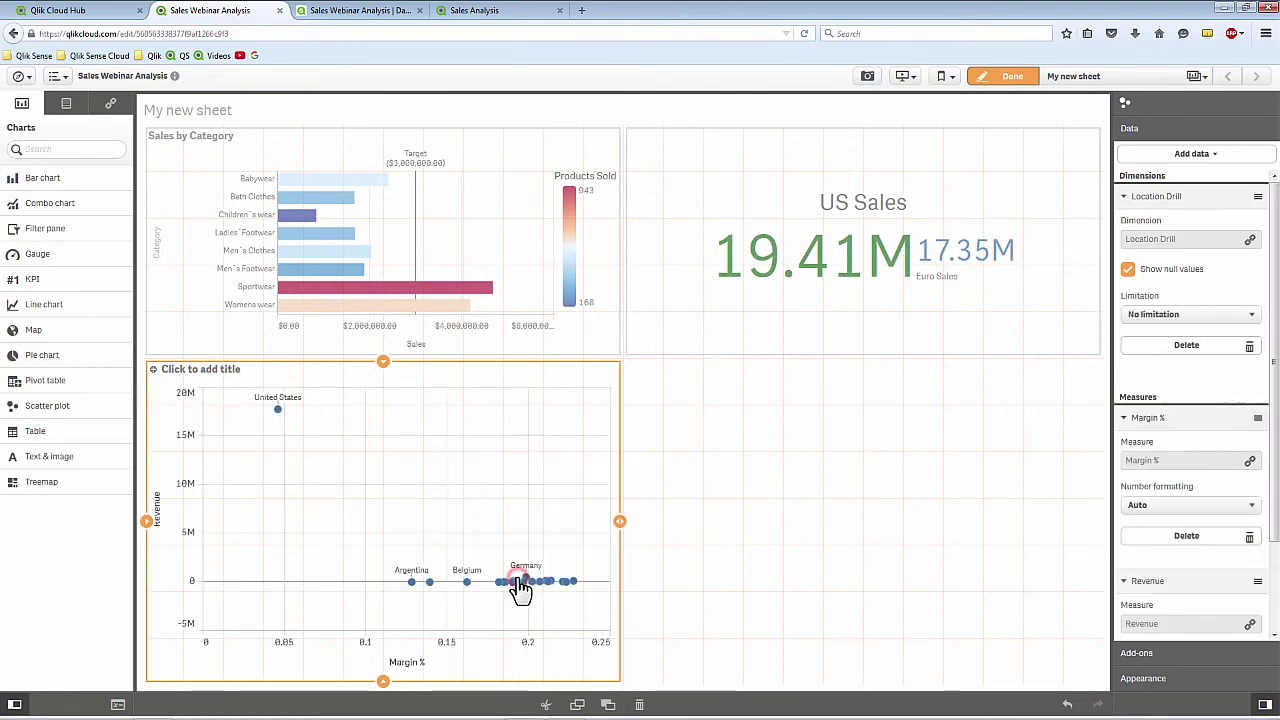
Step: Title the scatter plot Sales vs Margin and finish editing the sheet
click(205, 372)
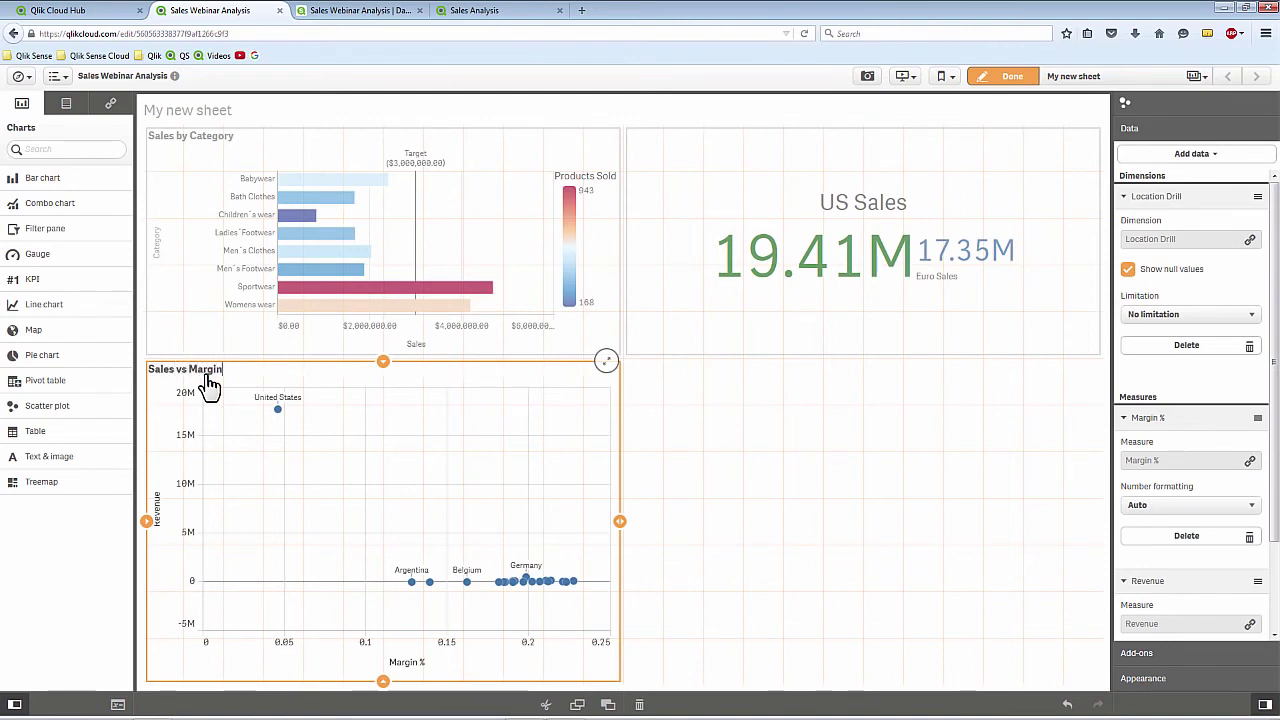
click(652, 540)
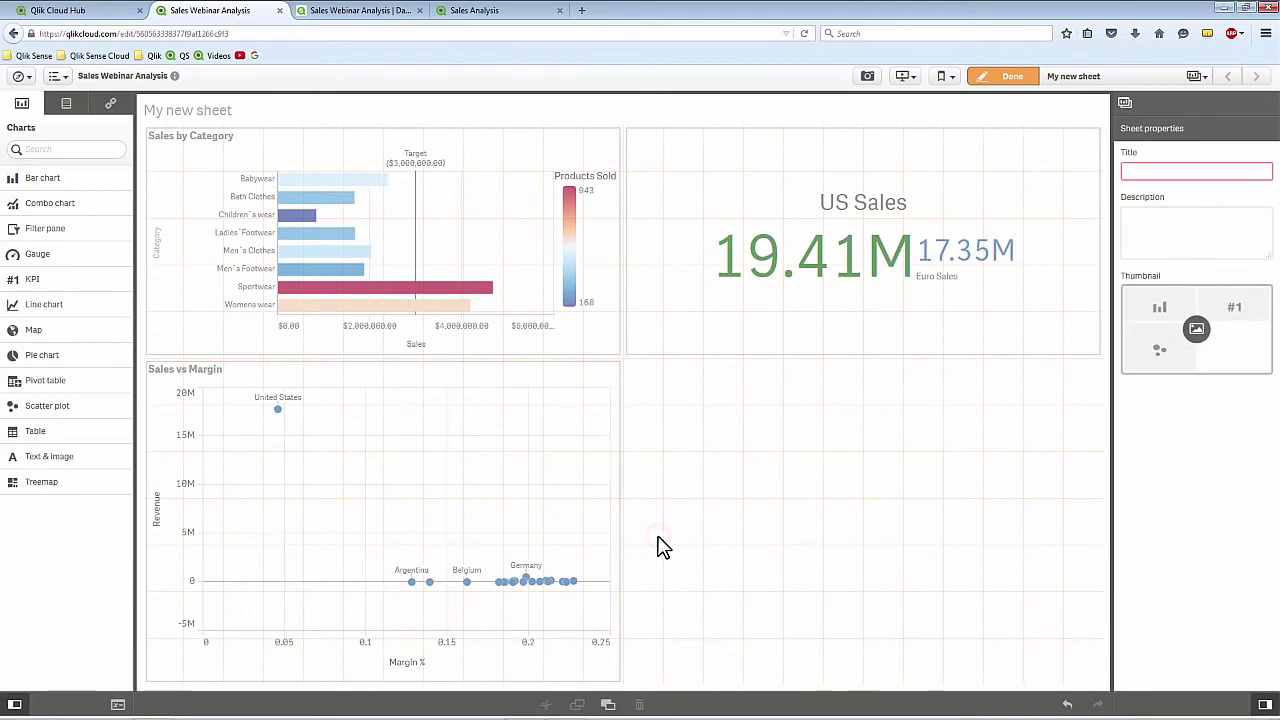
click(518, 489)
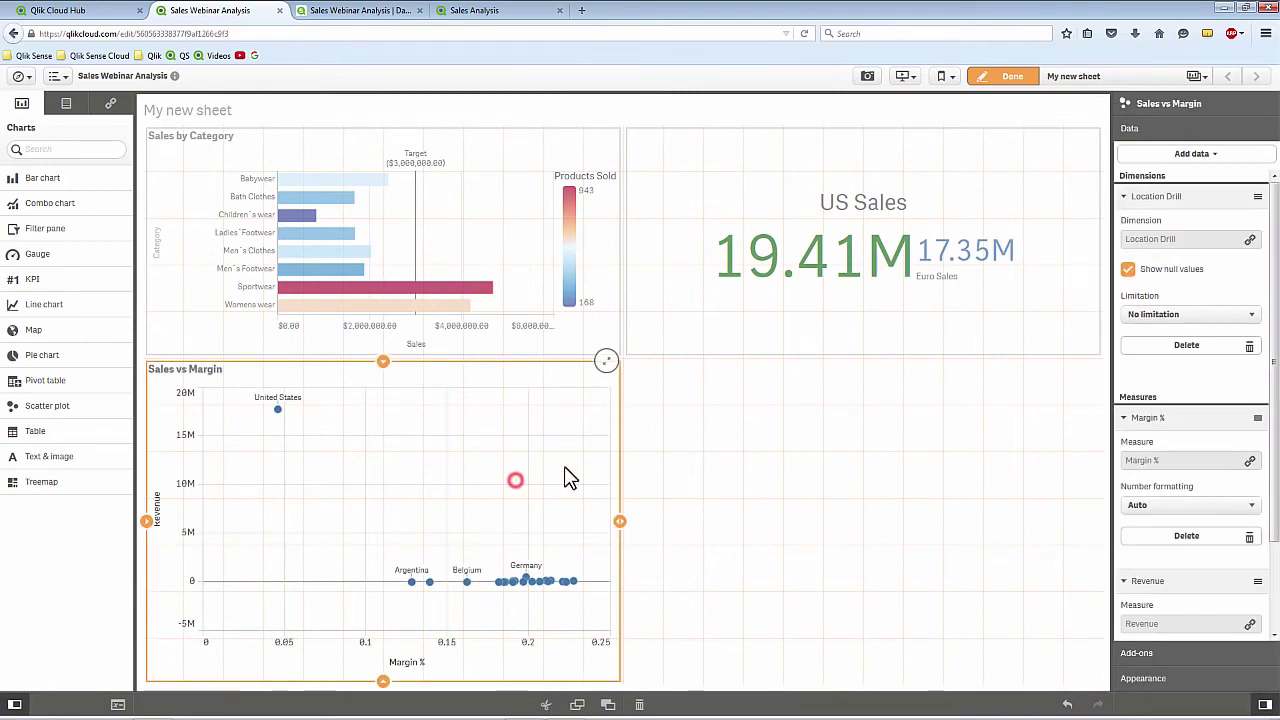
click(1012, 79)
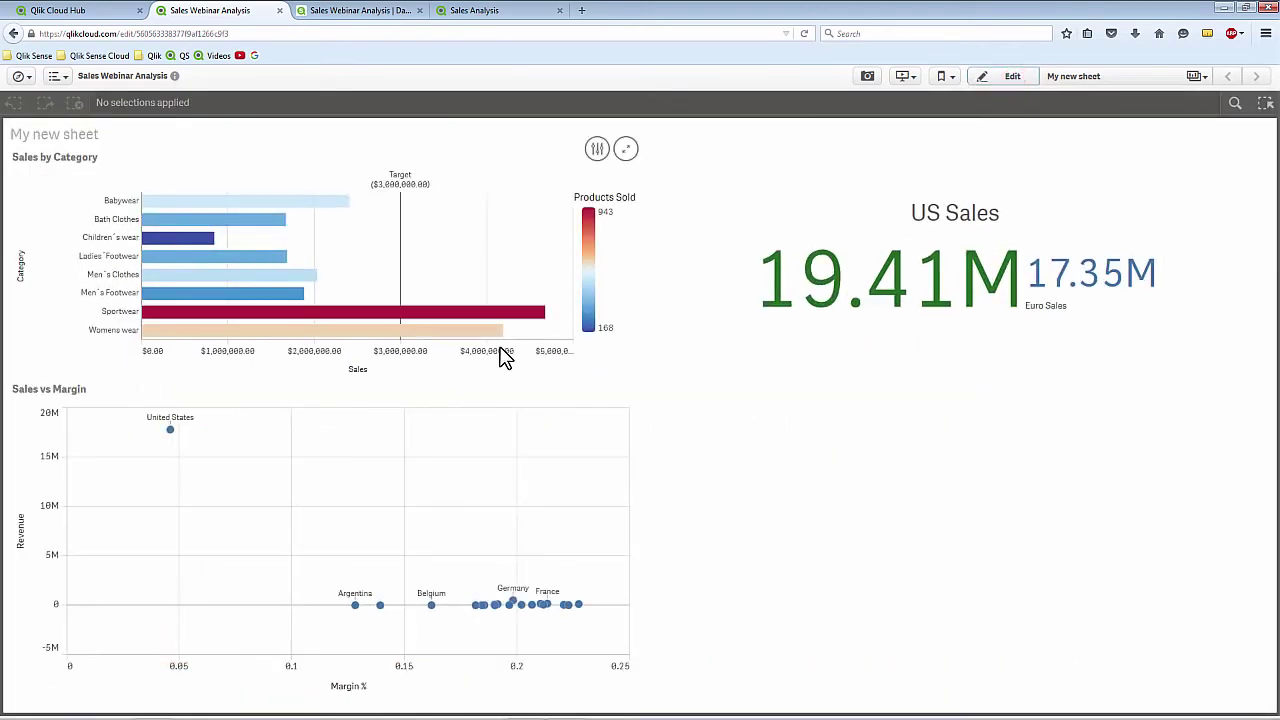
Step: Select United States in the Sales vs Margin scatter plot and confirm the selection to drill down
click(170, 431)
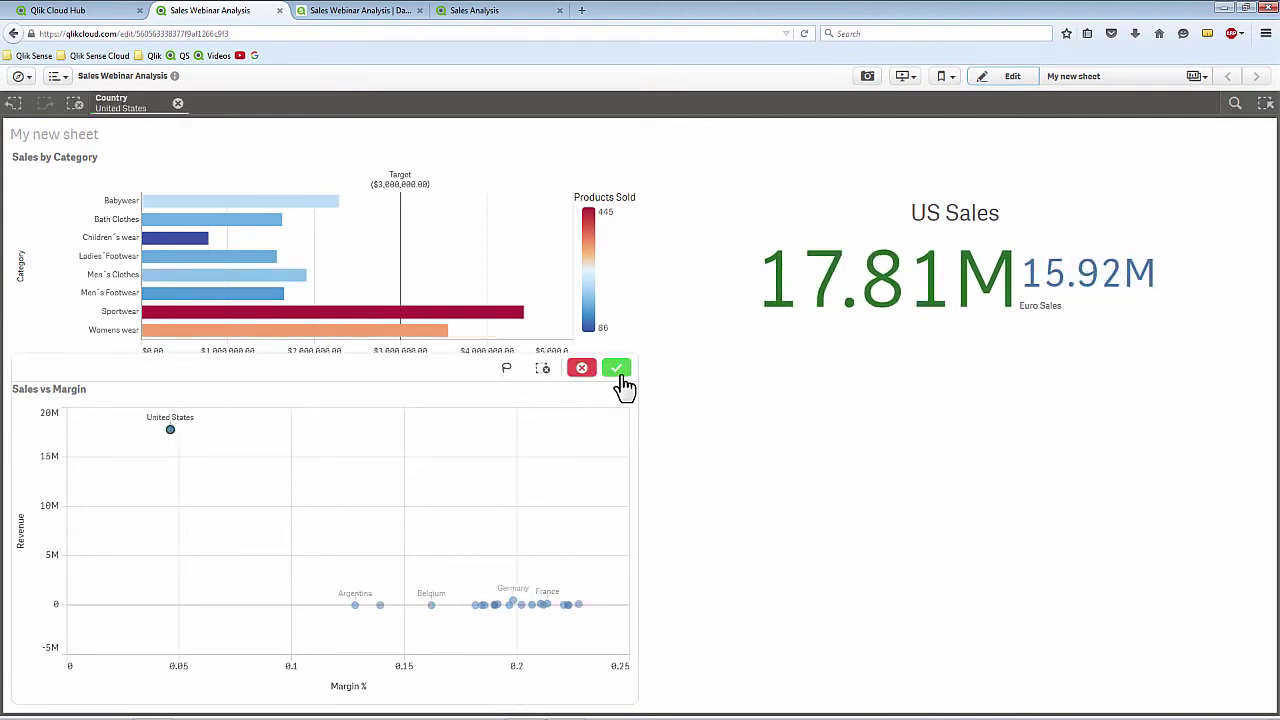
click(621, 377)
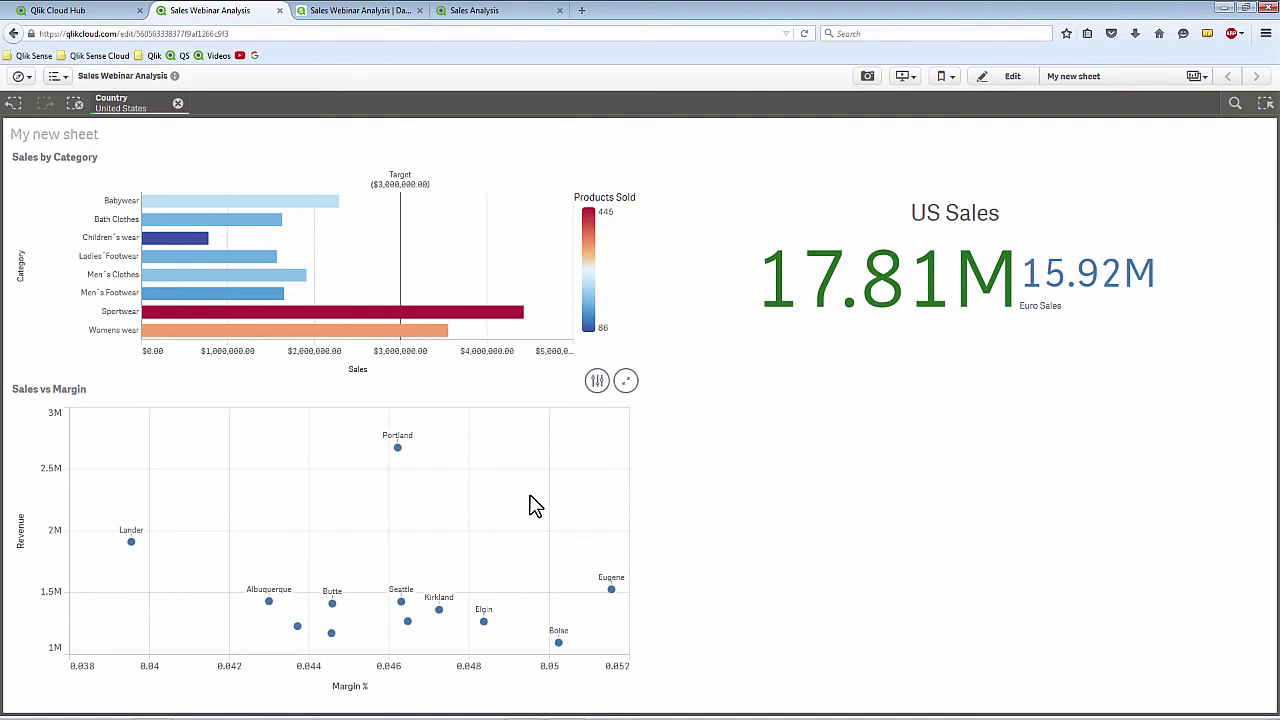
Step: Reopen the sheet for editing and place the Year and Month master dimensions as filter panes below the KPI
click(1006, 77)
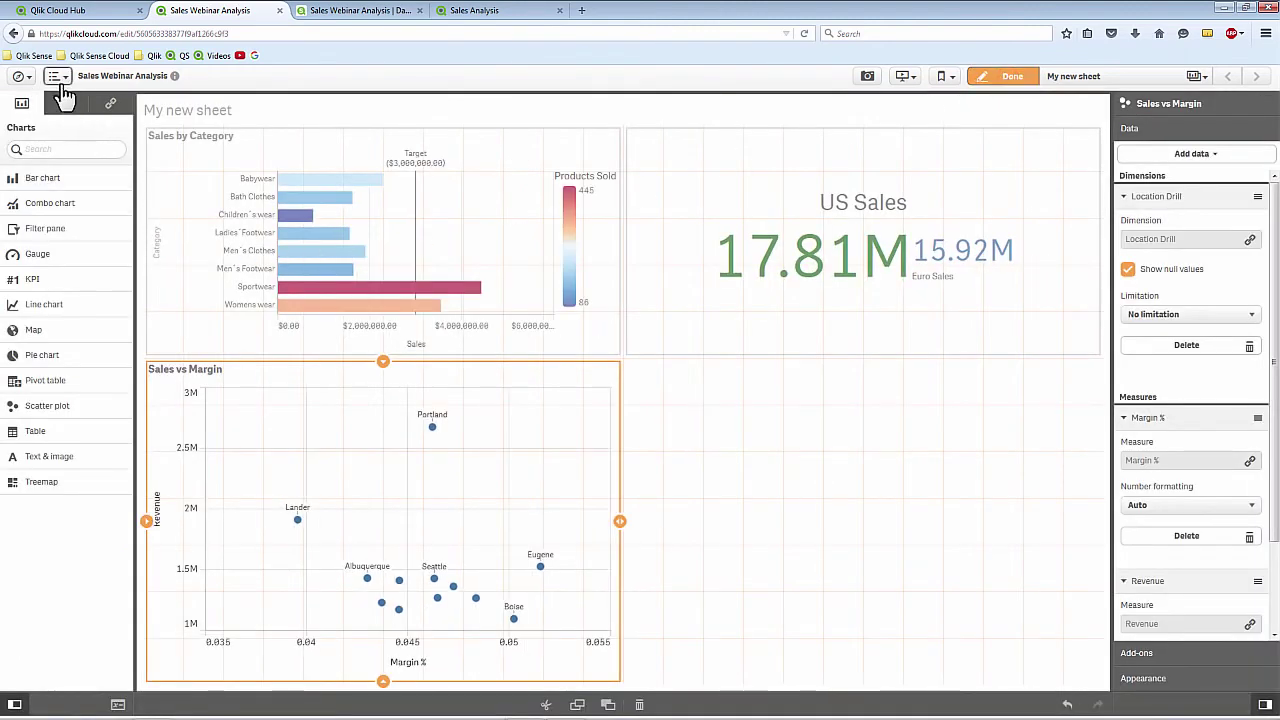
click(111, 103)
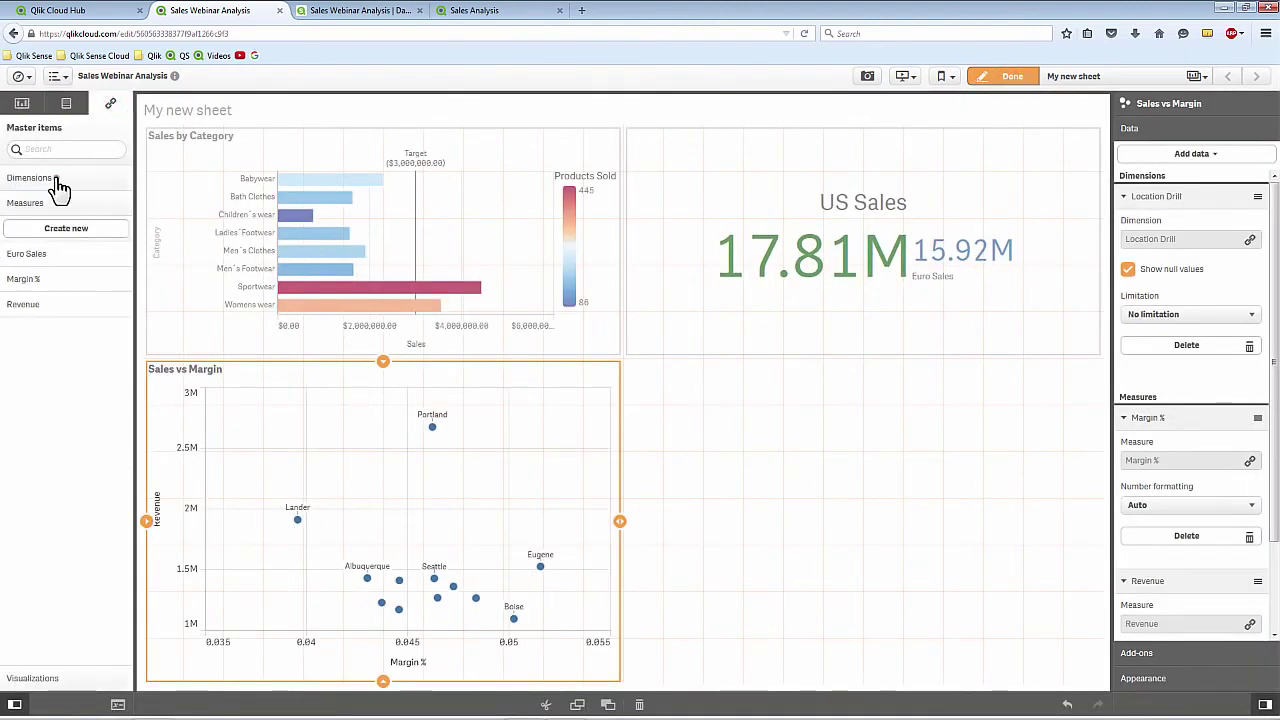
click(57, 177)
drag(48, 302, 751, 449)
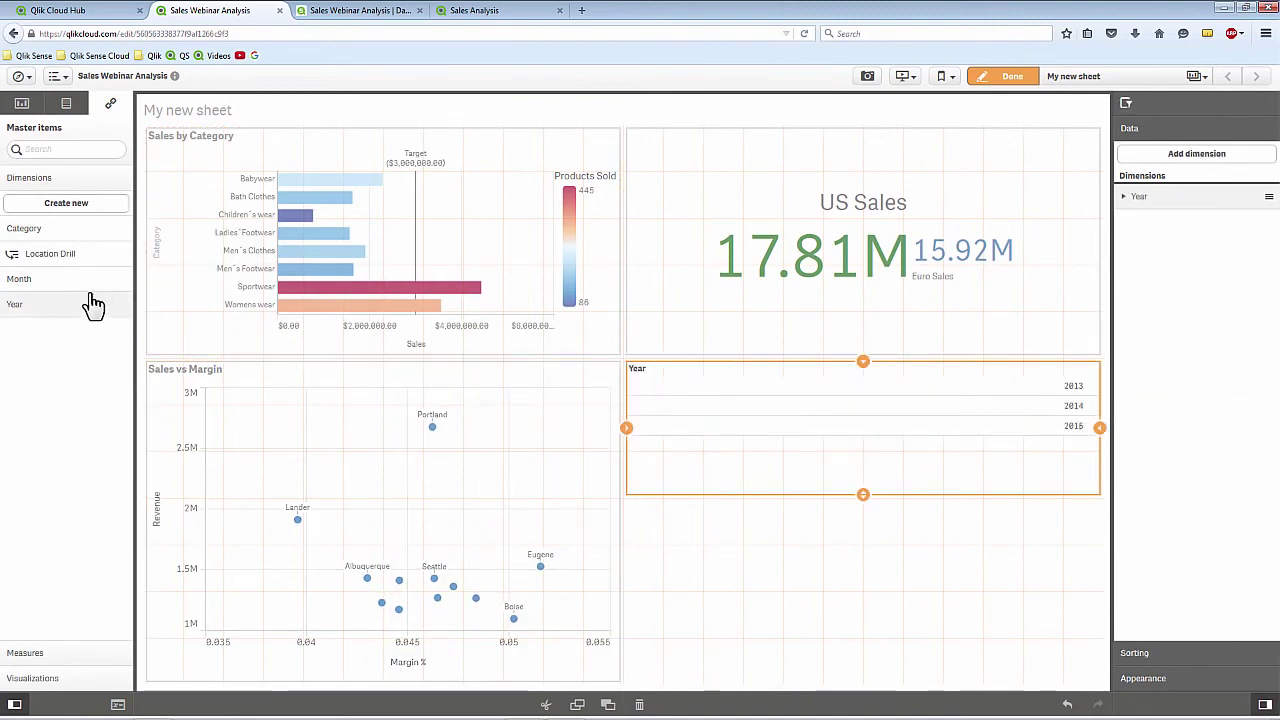
drag(20, 281, 795, 583)
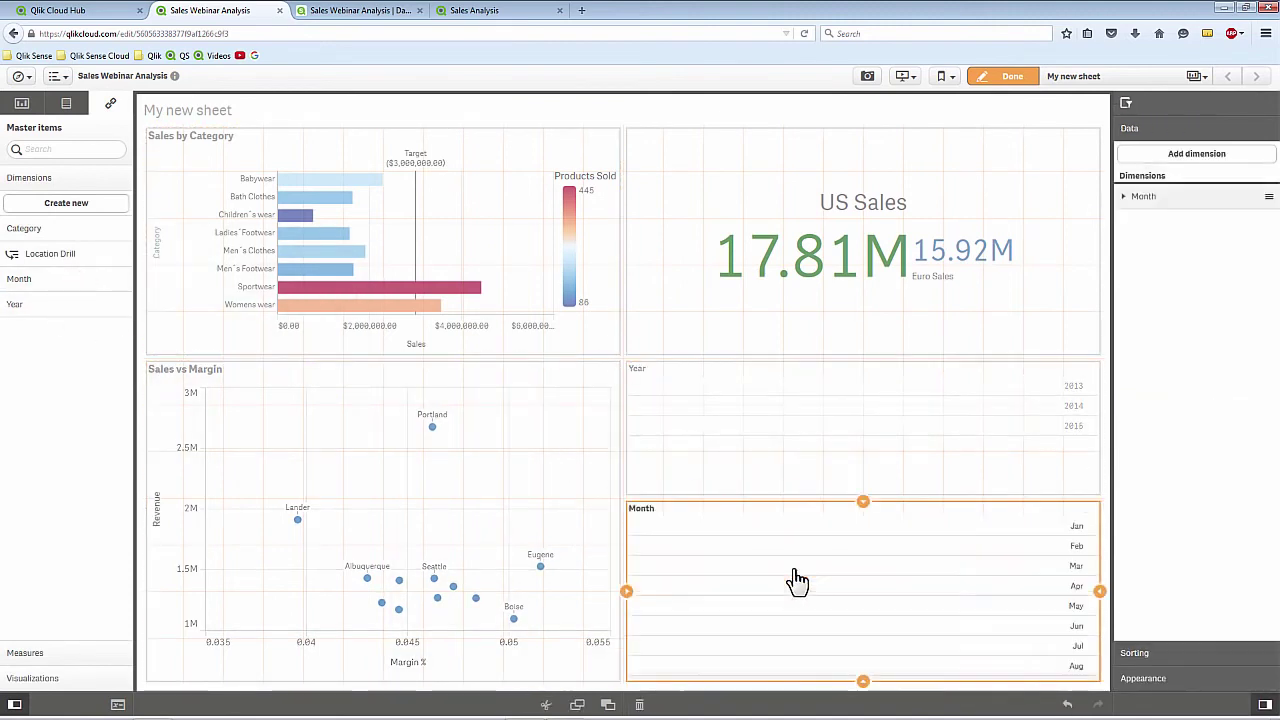
Step: Delete the Month and Year filter panes from the sheet
right_click(805, 566)
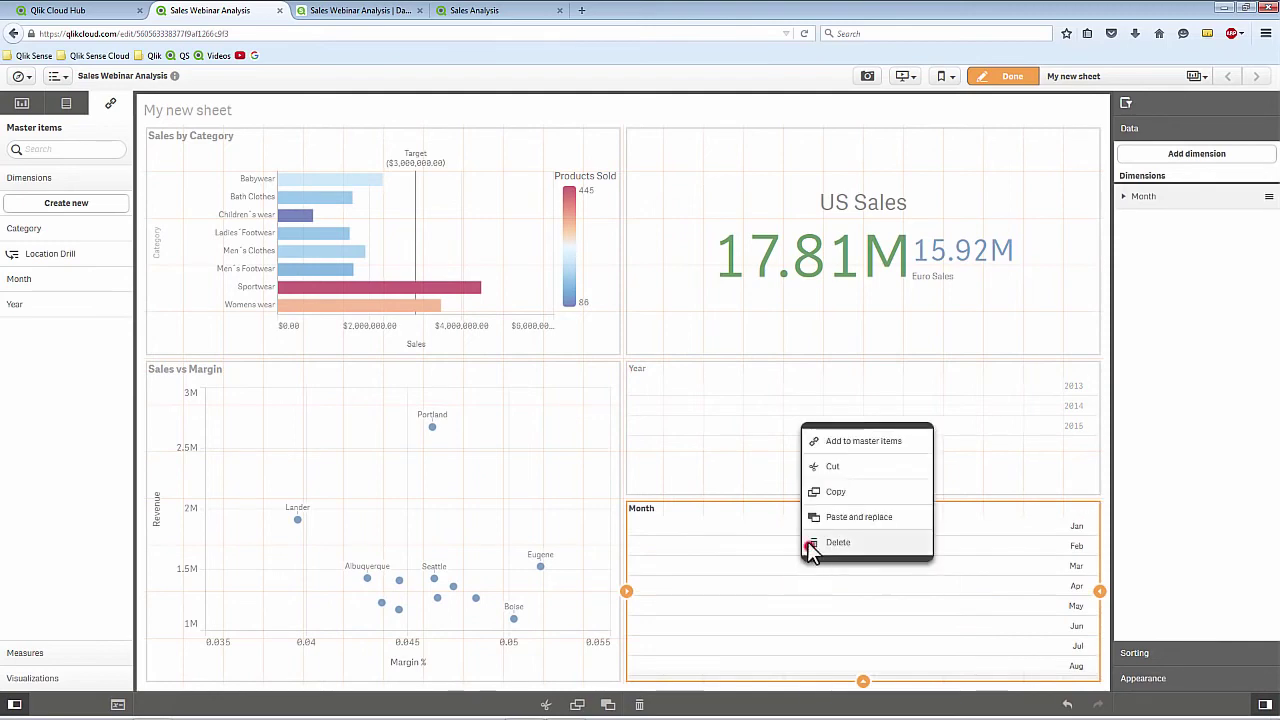
click(807, 541)
right_click(806, 440)
click(806, 421)
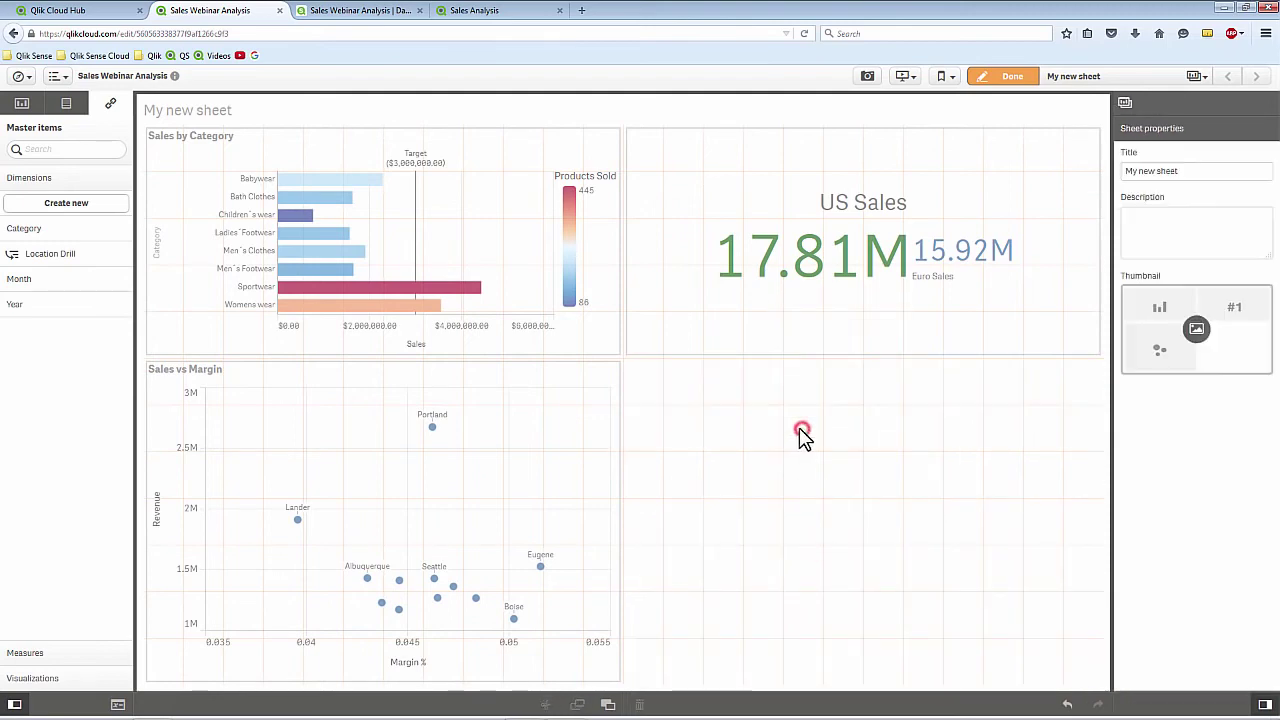
Step: Finish editing the sheet and clear the Country selection
click(526, 450)
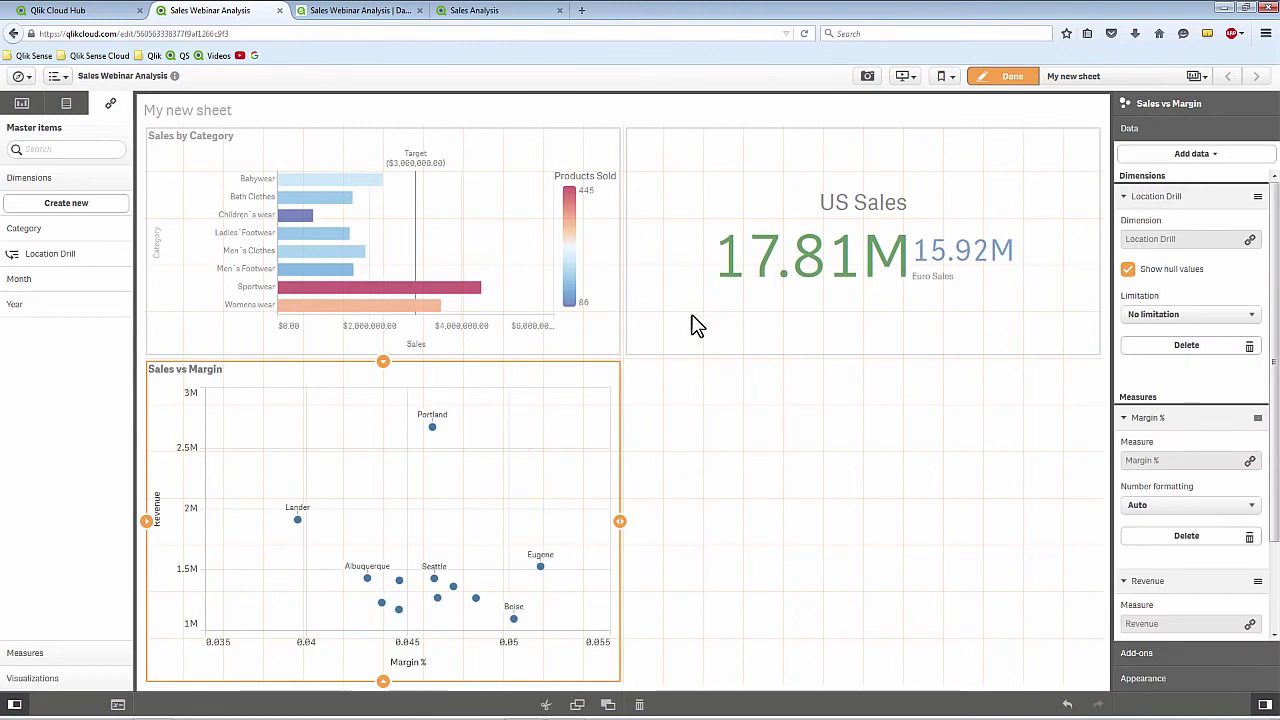
click(988, 80)
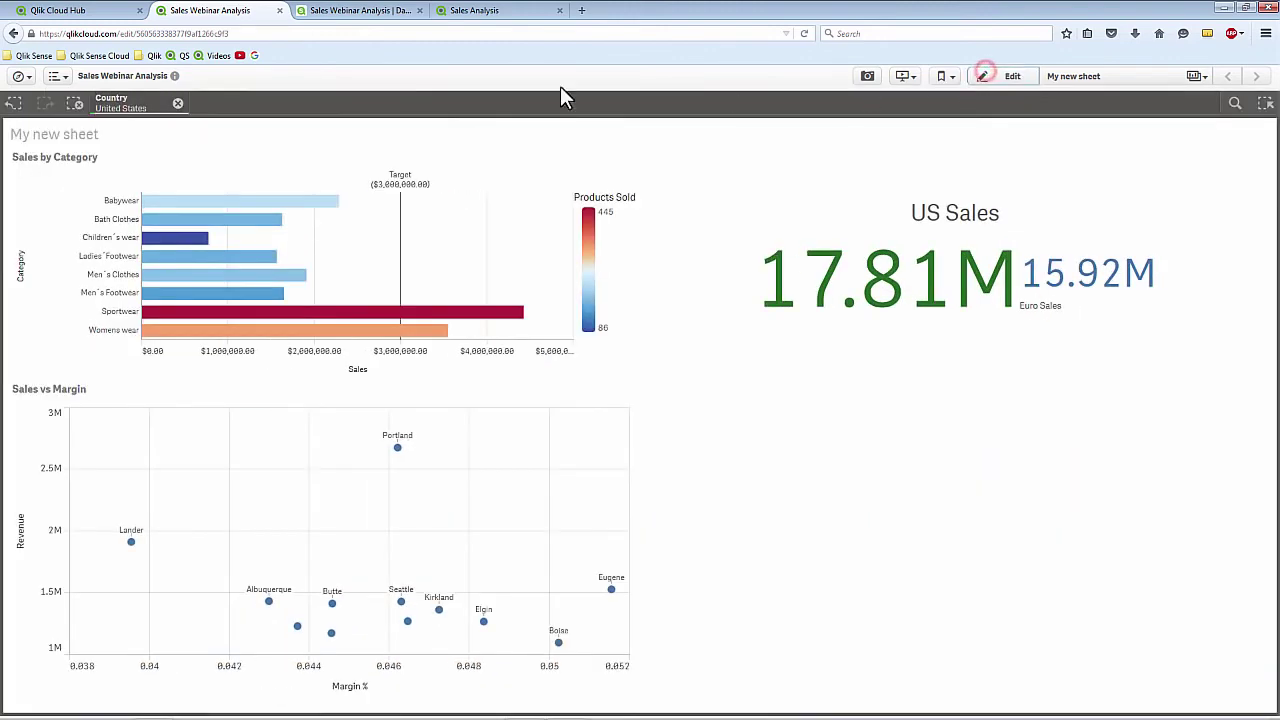
click(178, 103)
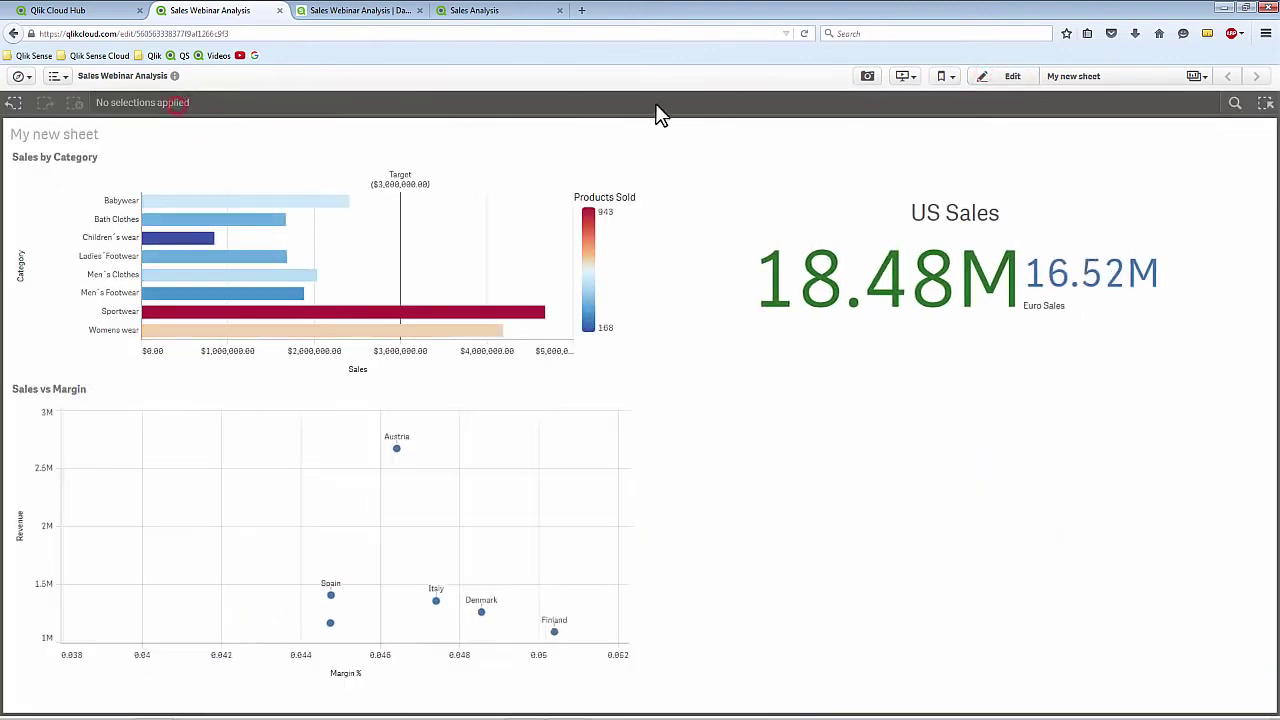
Step: Replace the Location Drill dimension of the Sales vs Margin scatter plot with the OrderID field and finish editing
click(1003, 77)
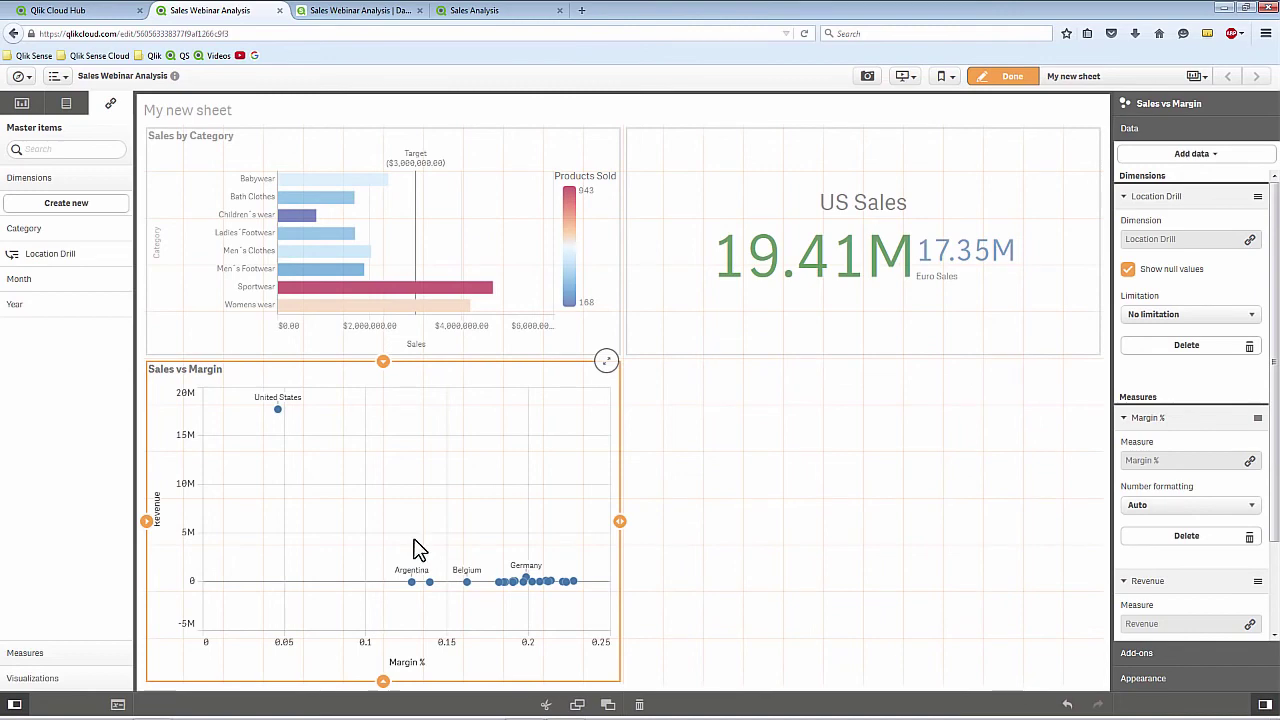
click(66, 103)
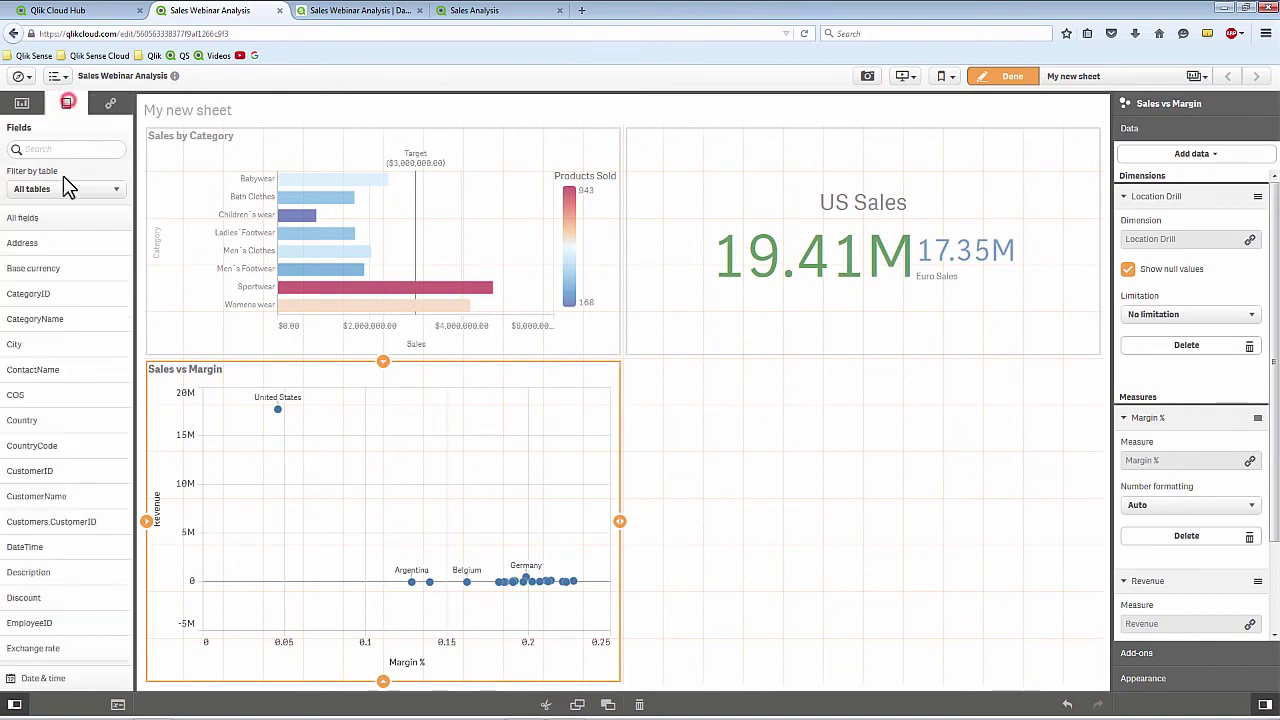
scroll(84, 521, down, 3)
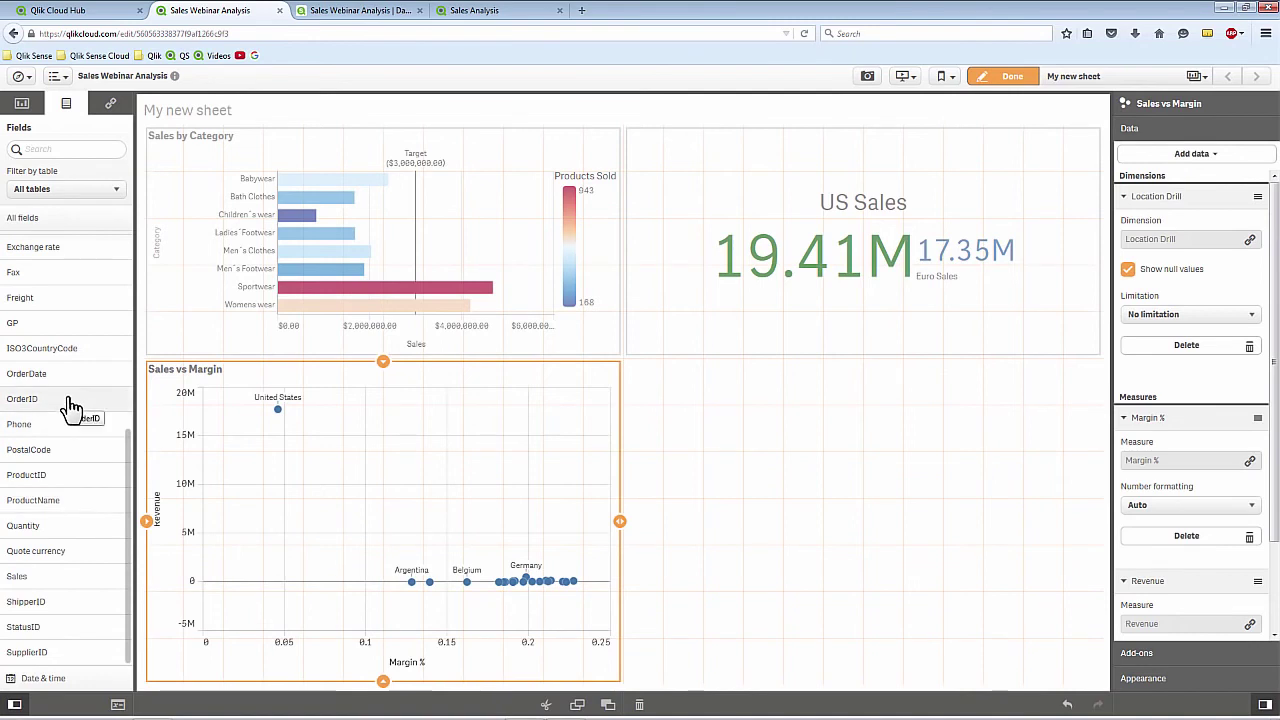
drag(70, 405, 366, 487)
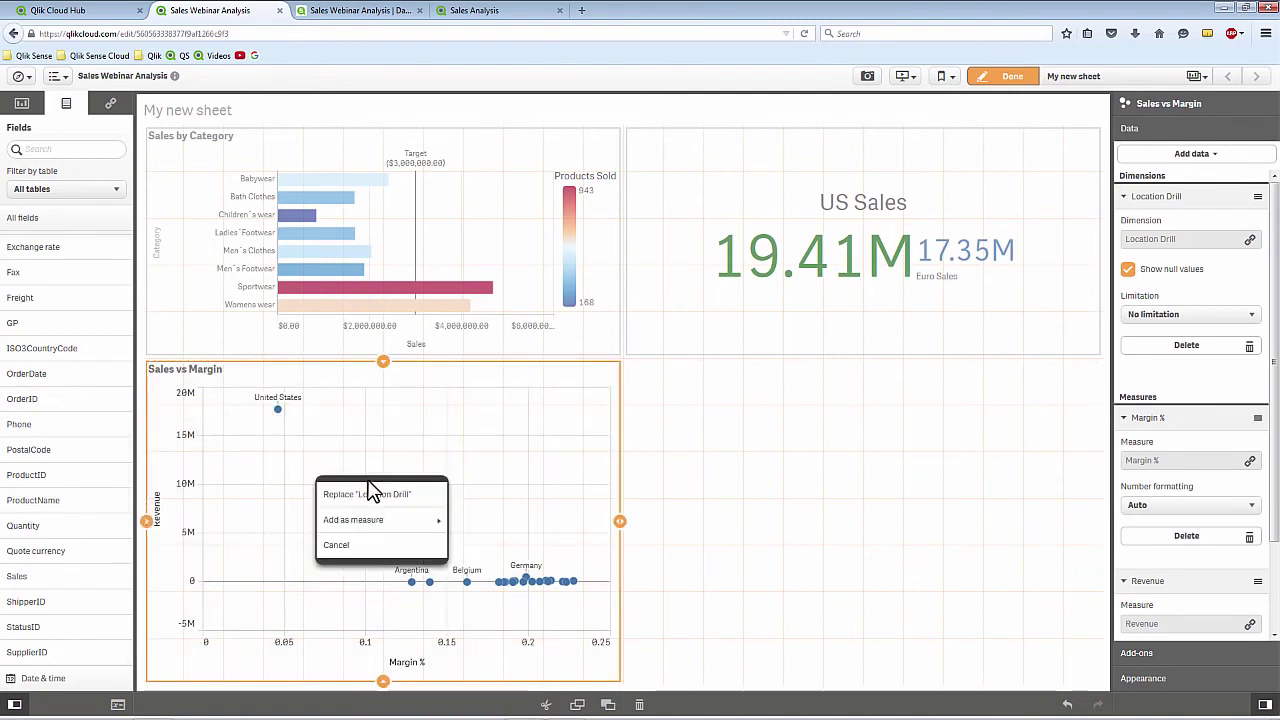
click(368, 494)
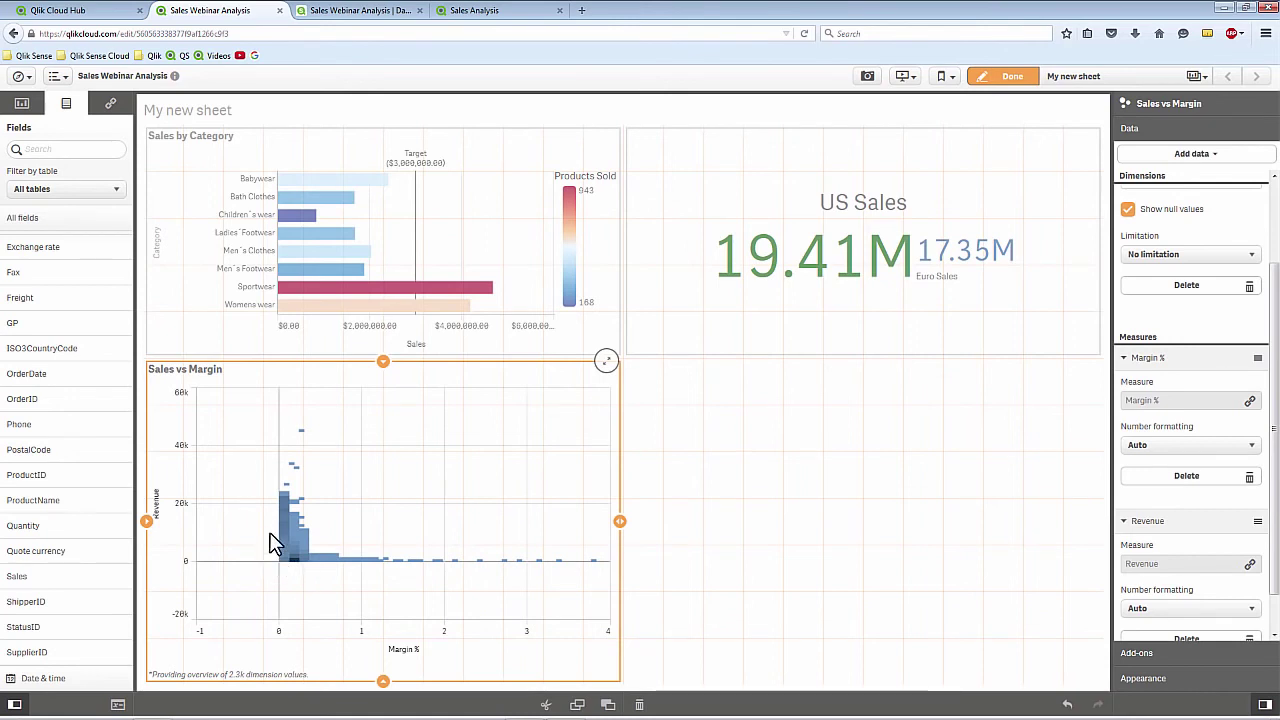
click(1012, 80)
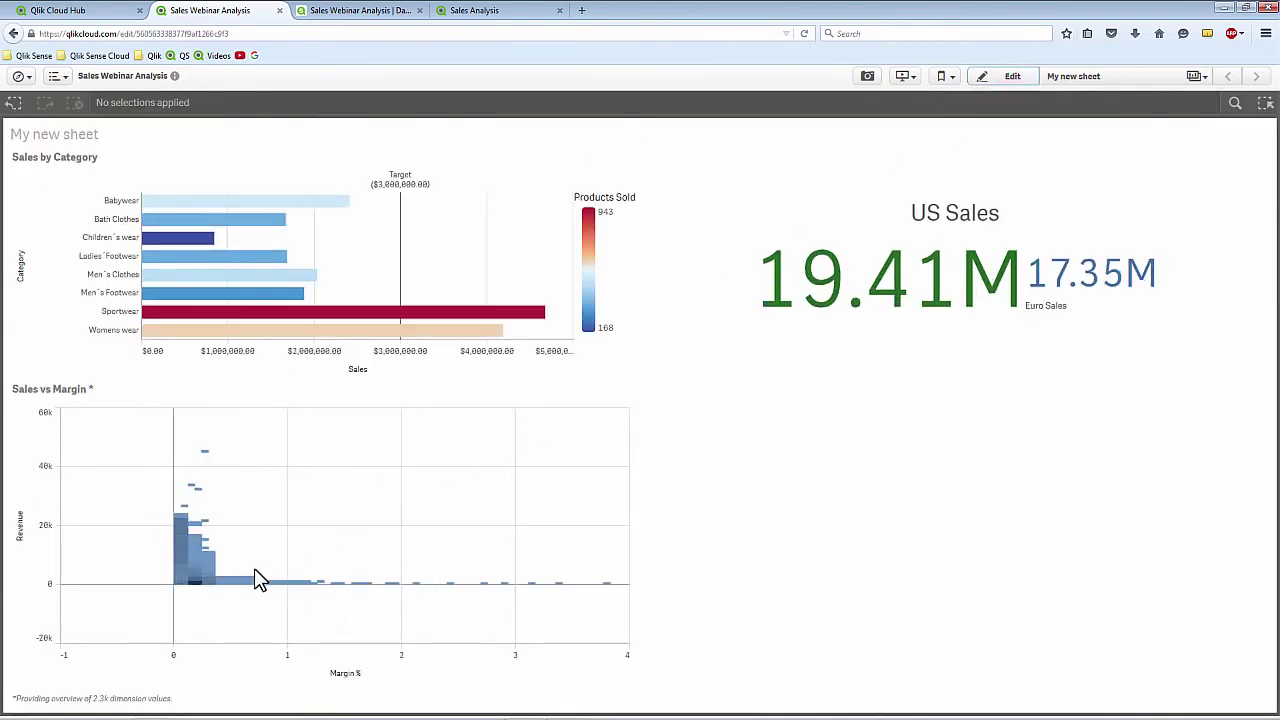
Step: Examine the densest cluster of orders at low margin and low revenue in the Sales vs Margin plot
scroll(225, 580, up, 3)
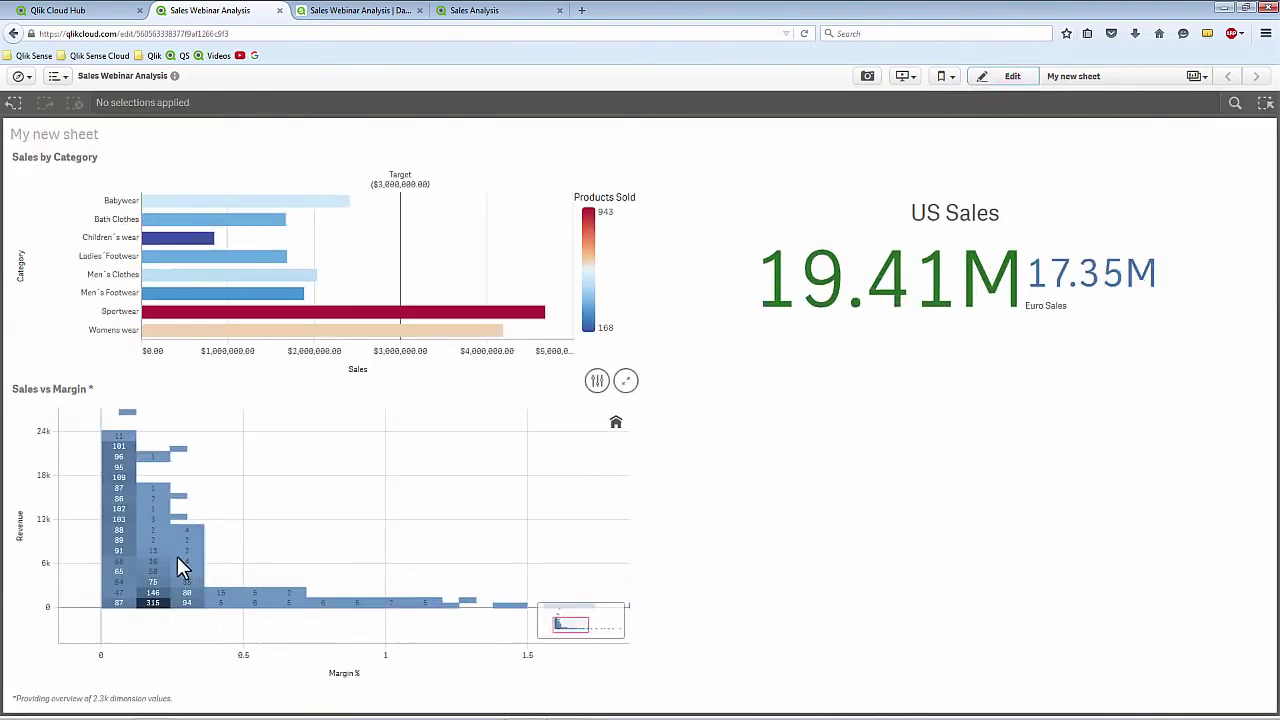
drag(177, 557, 319, 563)
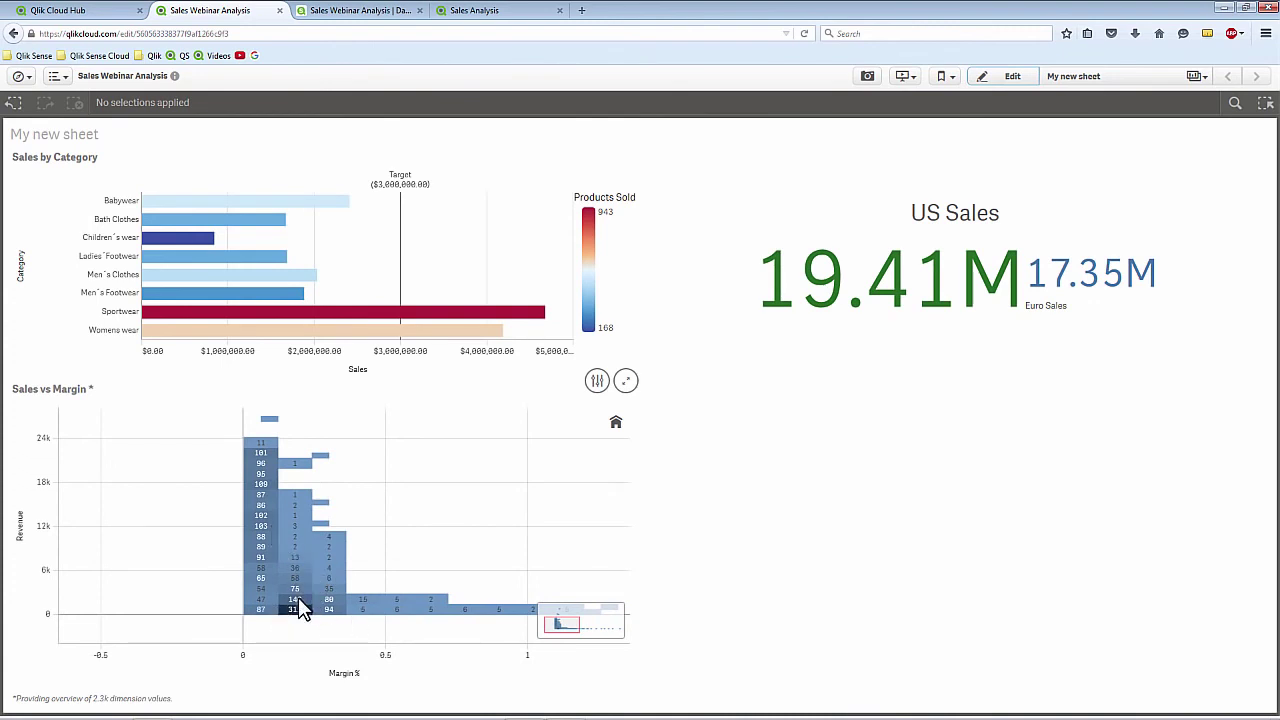
scroll(303, 603, up, 5)
scroll(306, 603, down, 3)
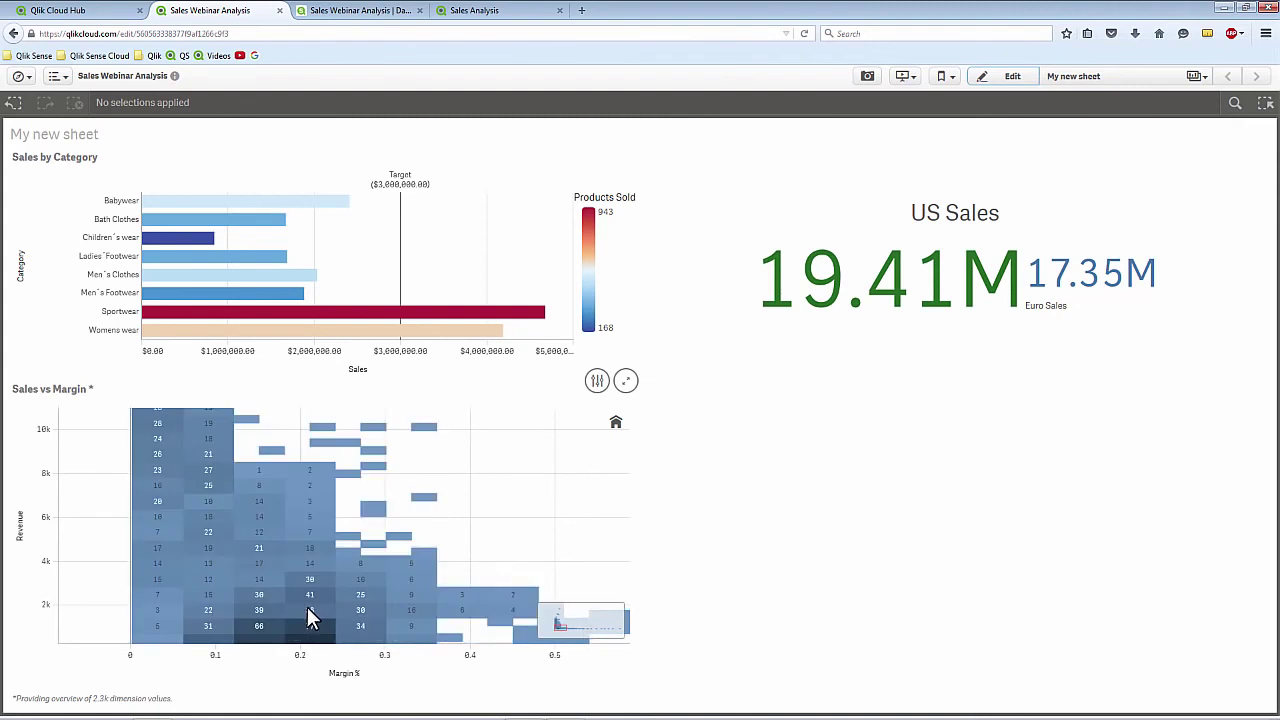
drag(307, 607, 309, 545)
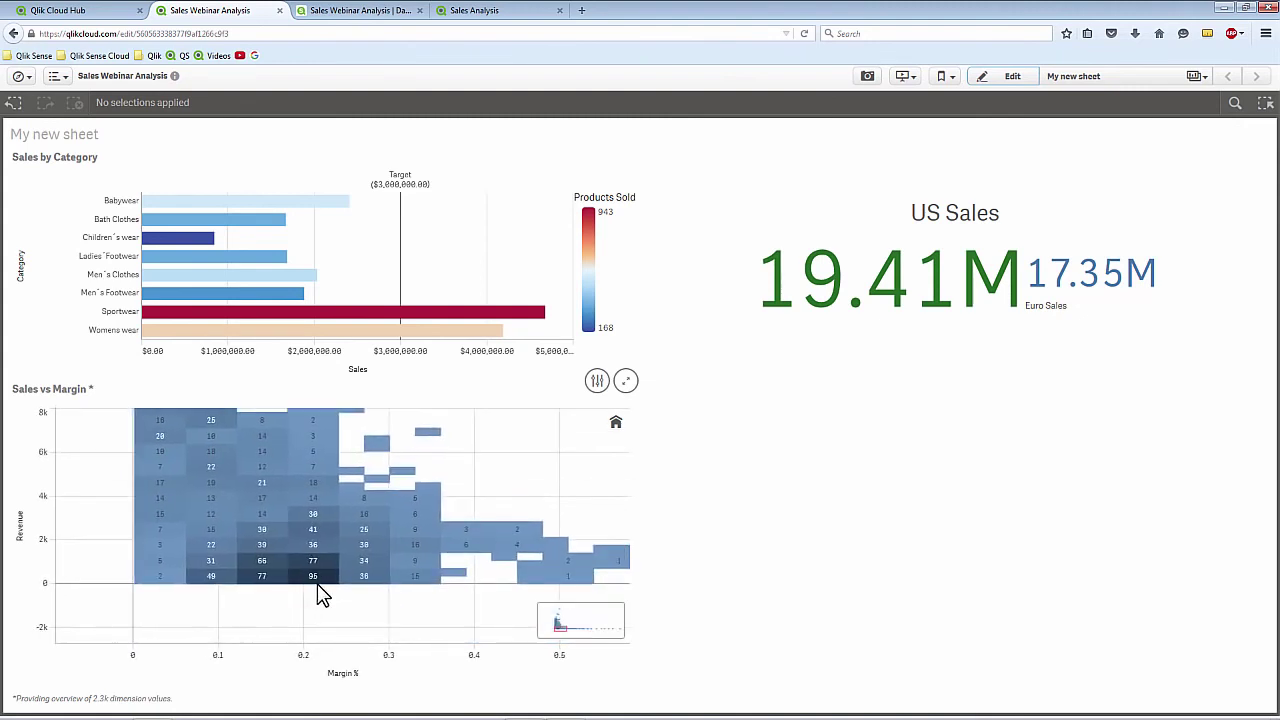
scroll(318, 593, up, 2)
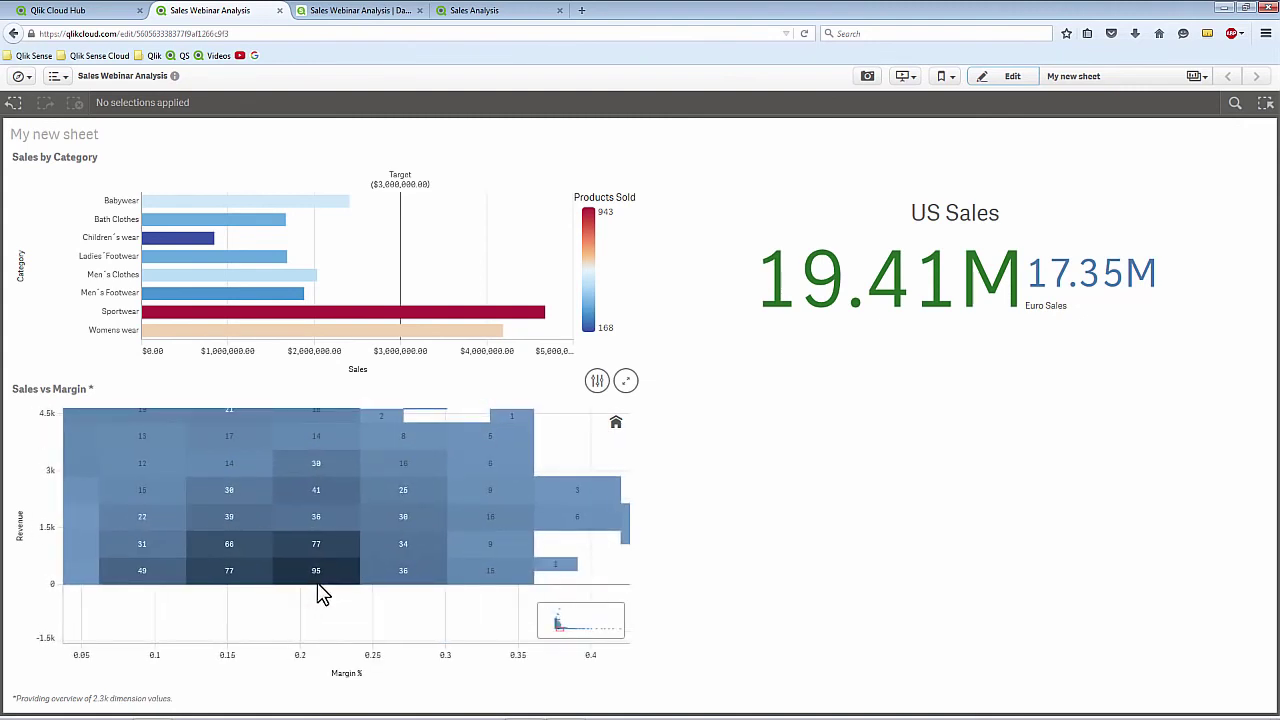
Step: Reopen the sheet for editing and adjust the compression resolution of the Sales vs Margin scatter plot
scroll(318, 593, up, 1)
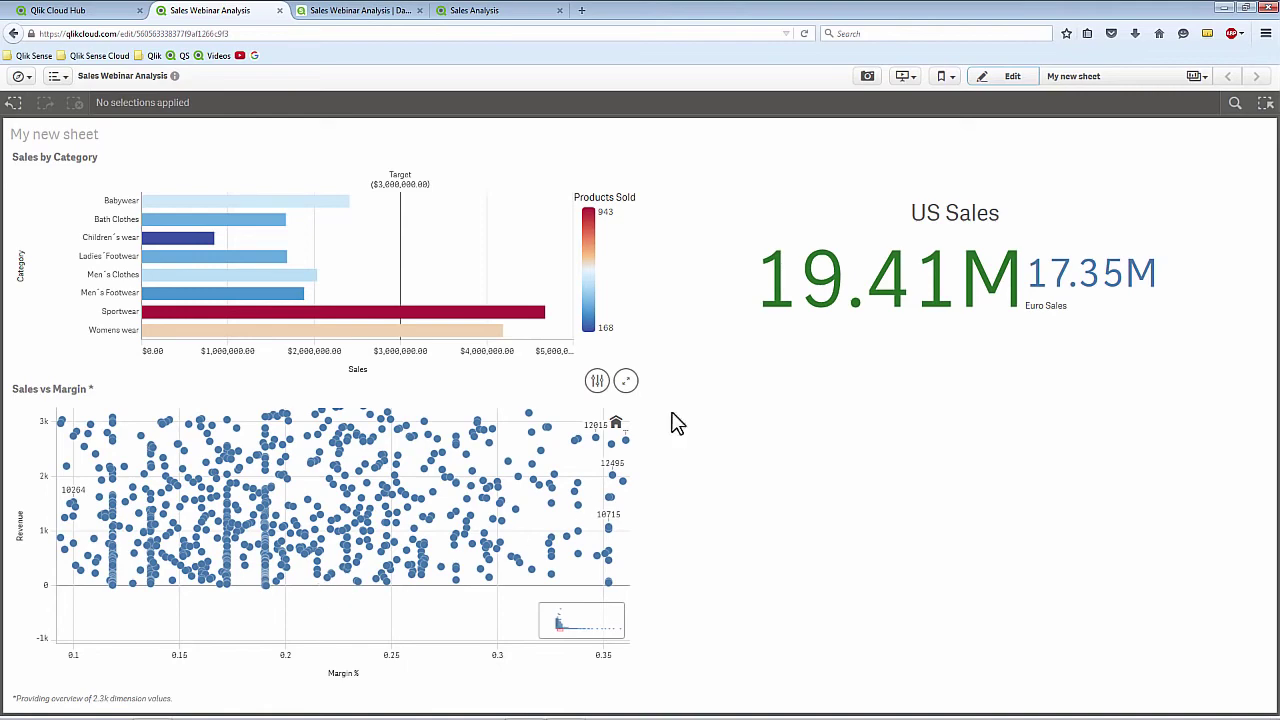
click(1003, 77)
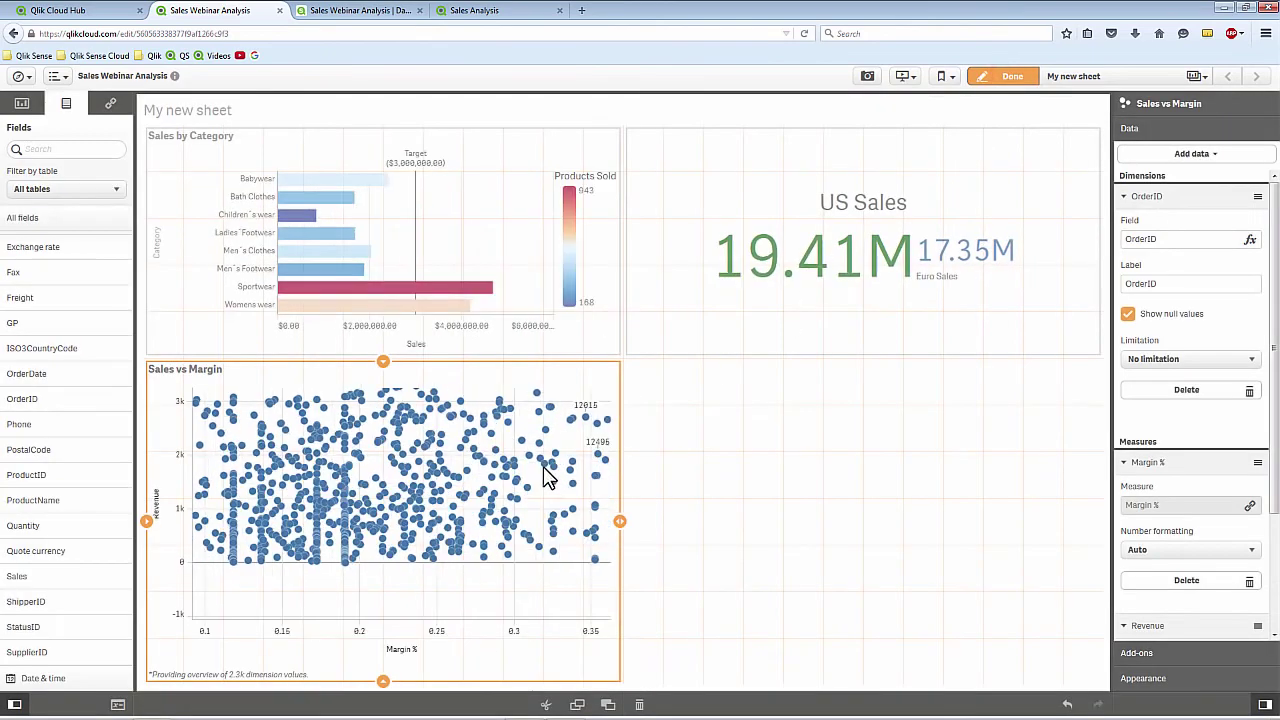
click(544, 468)
click(1169, 683)
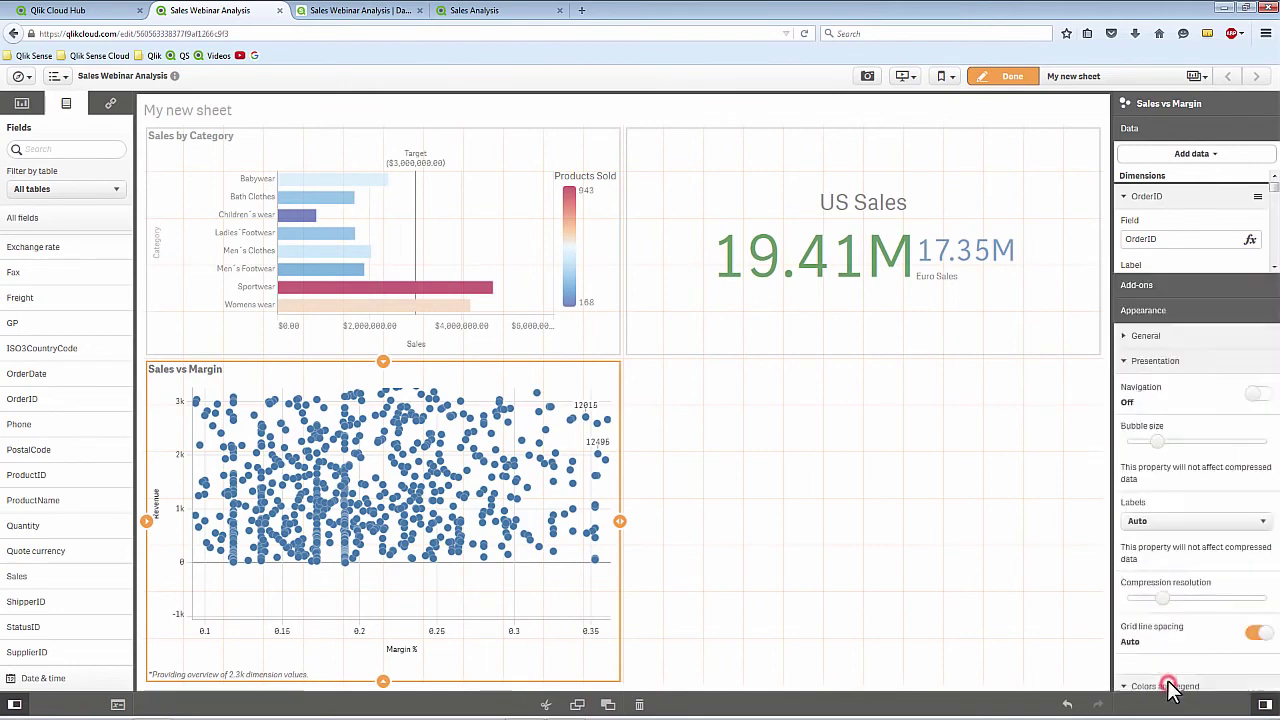
mouse_move(1160, 466)
mouse_down()
mouse_move(1223, 468)
mouse_move(1160, 468)
mouse_up()
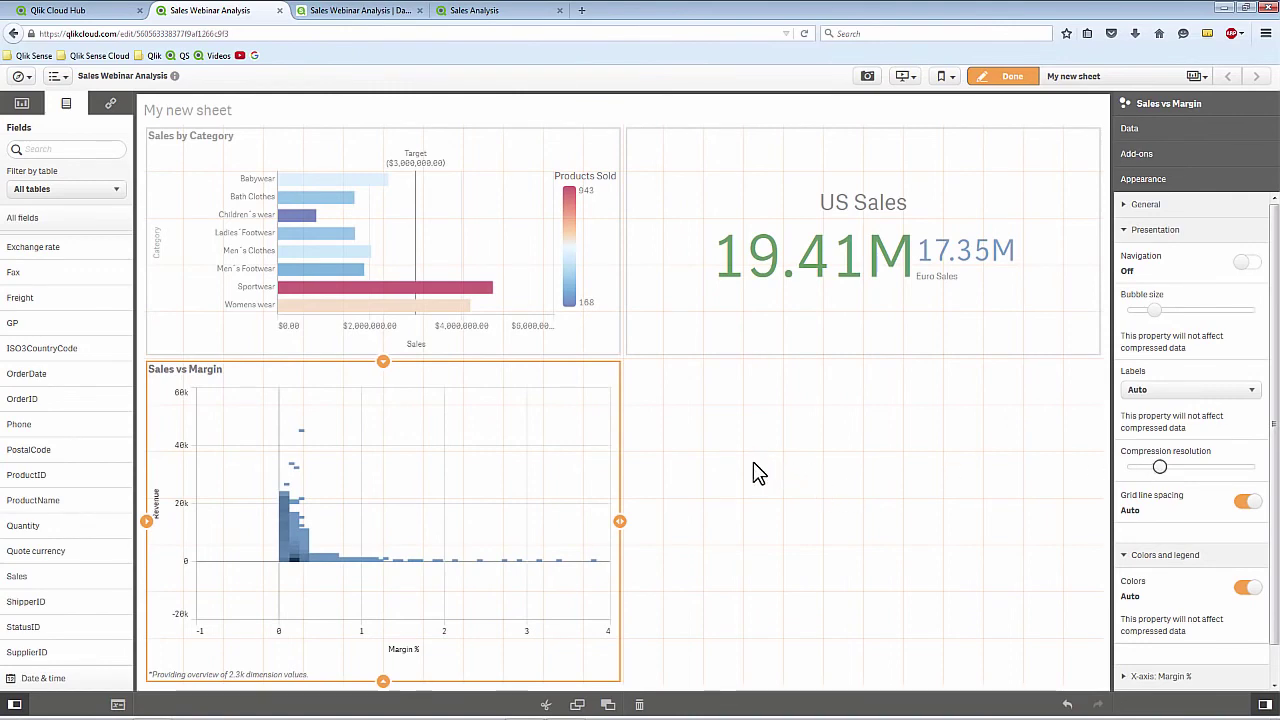
Step: Add a map chart to the empty area below the US Sales KPI
click(22, 103)
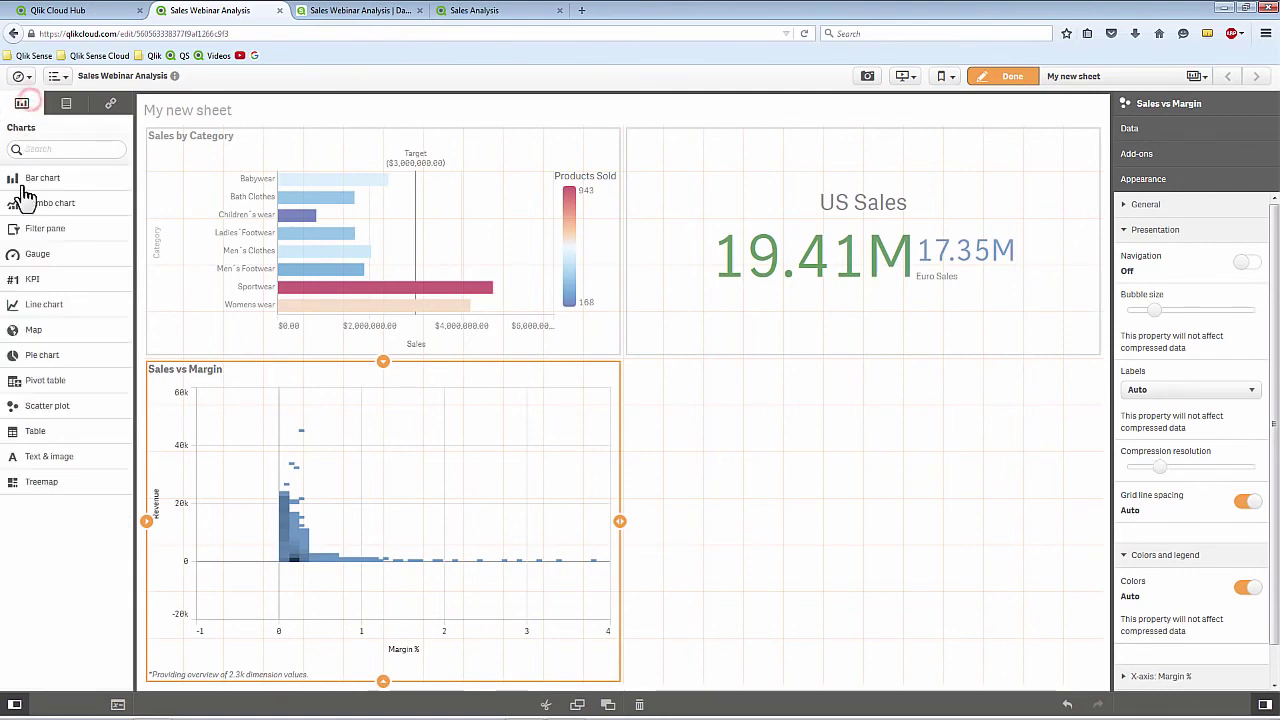
drag(128, 345, 886, 555)
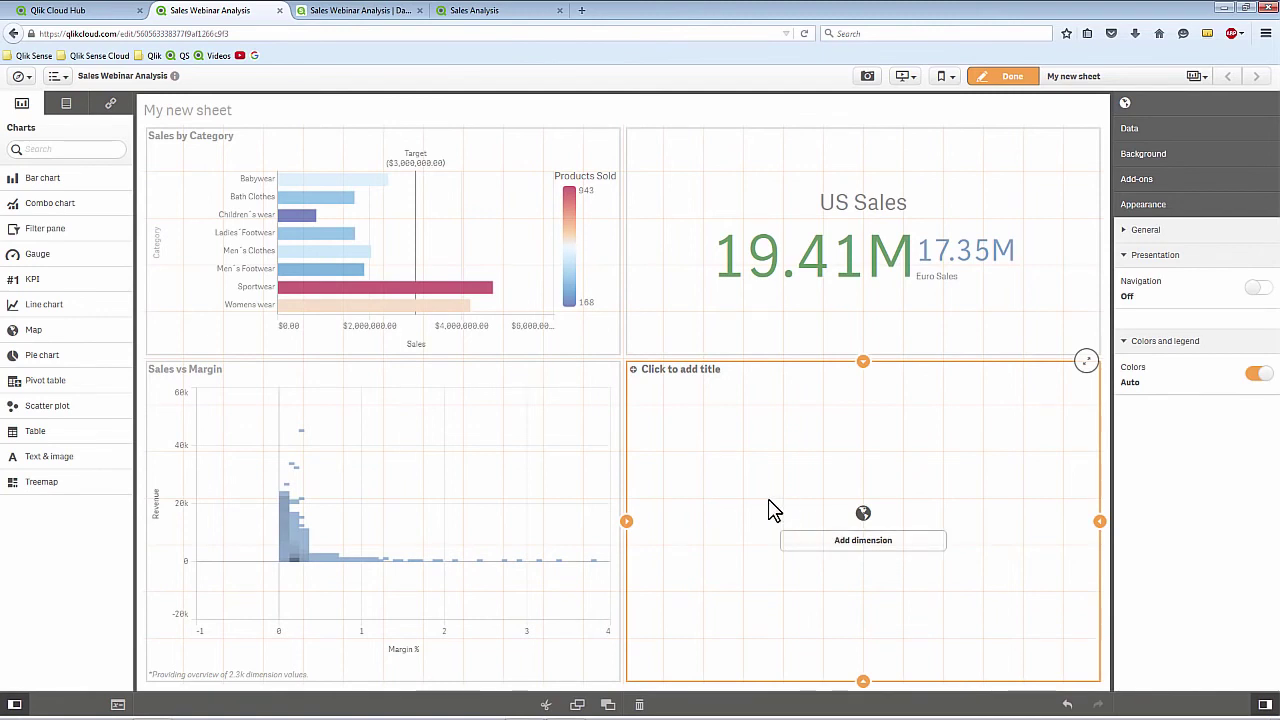
Step: Attach the locations.qvd file with its City and Location fields to the app's data tables and load the data
click(405, 15)
click(108, 133)
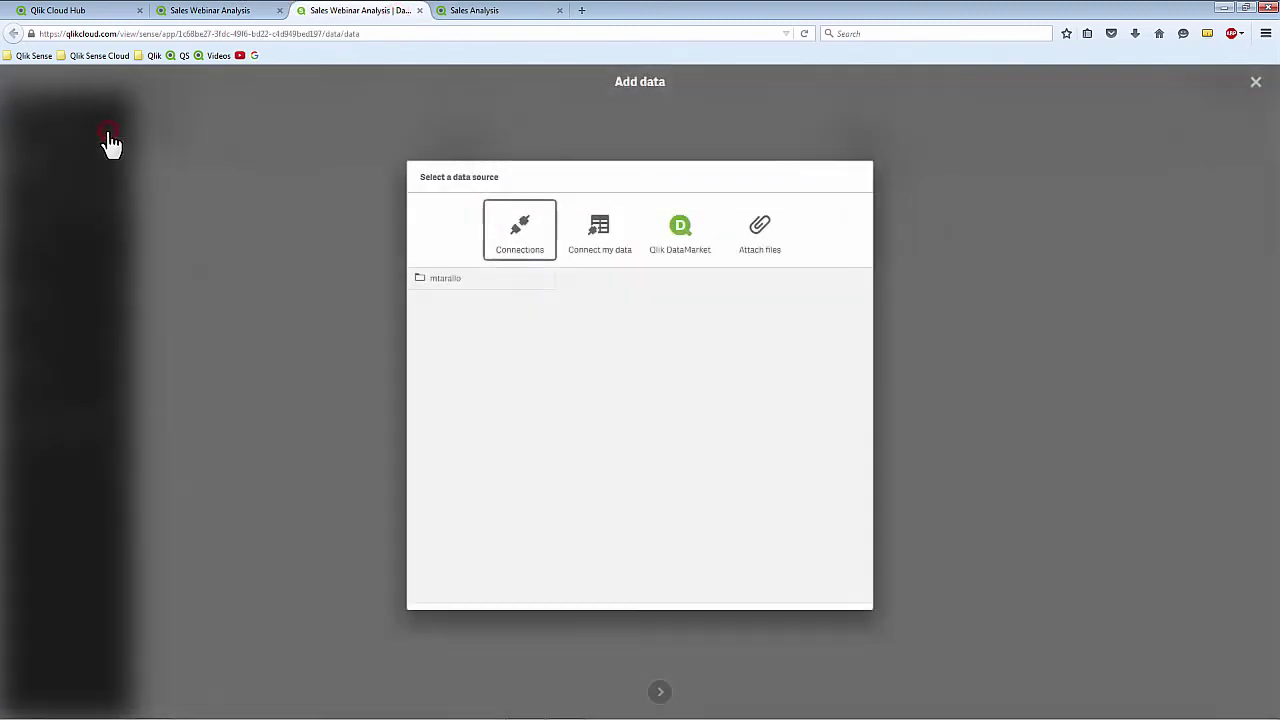
click(760, 258)
mouse_move(992, 716)
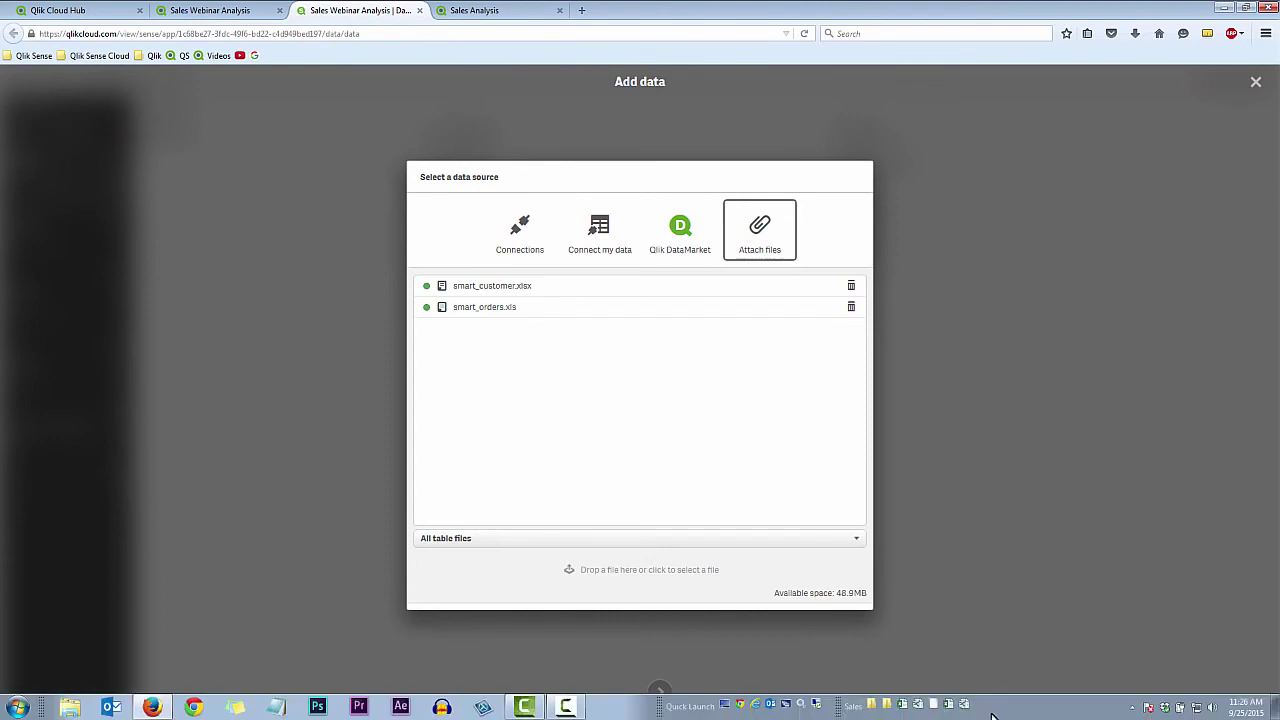
drag(934, 704, 705, 470)
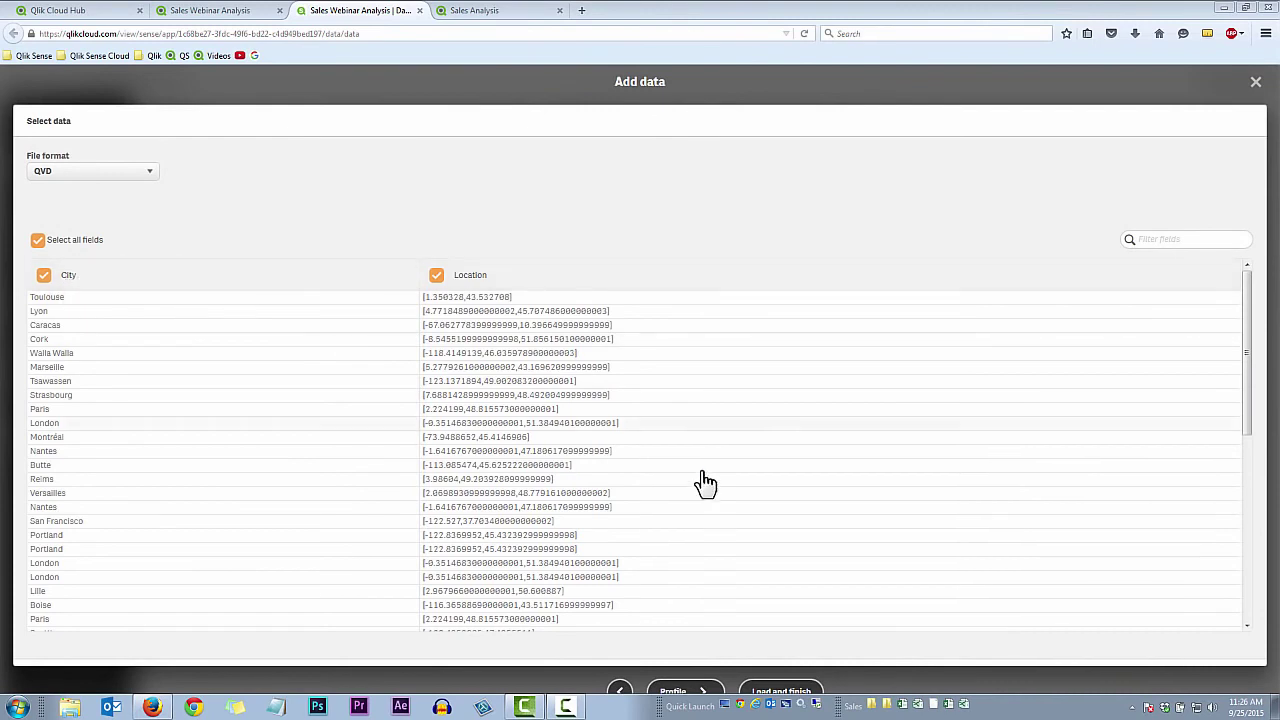
click(781, 691)
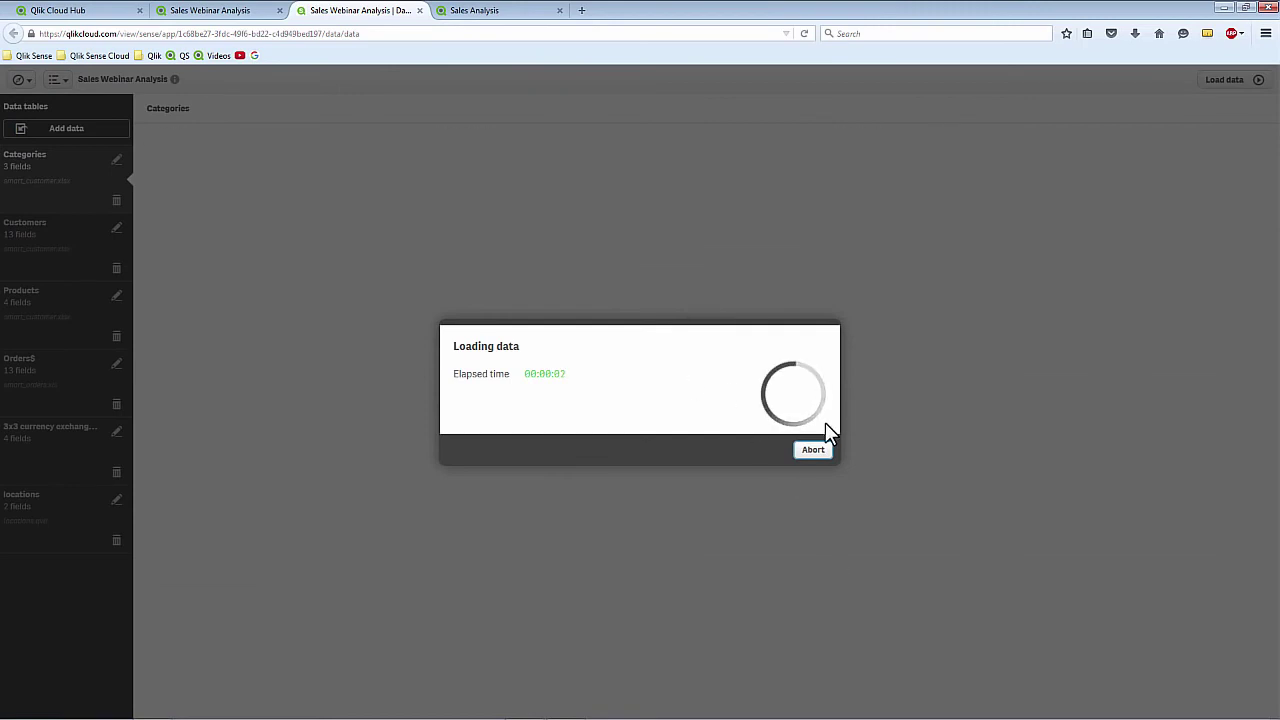
click(821, 452)
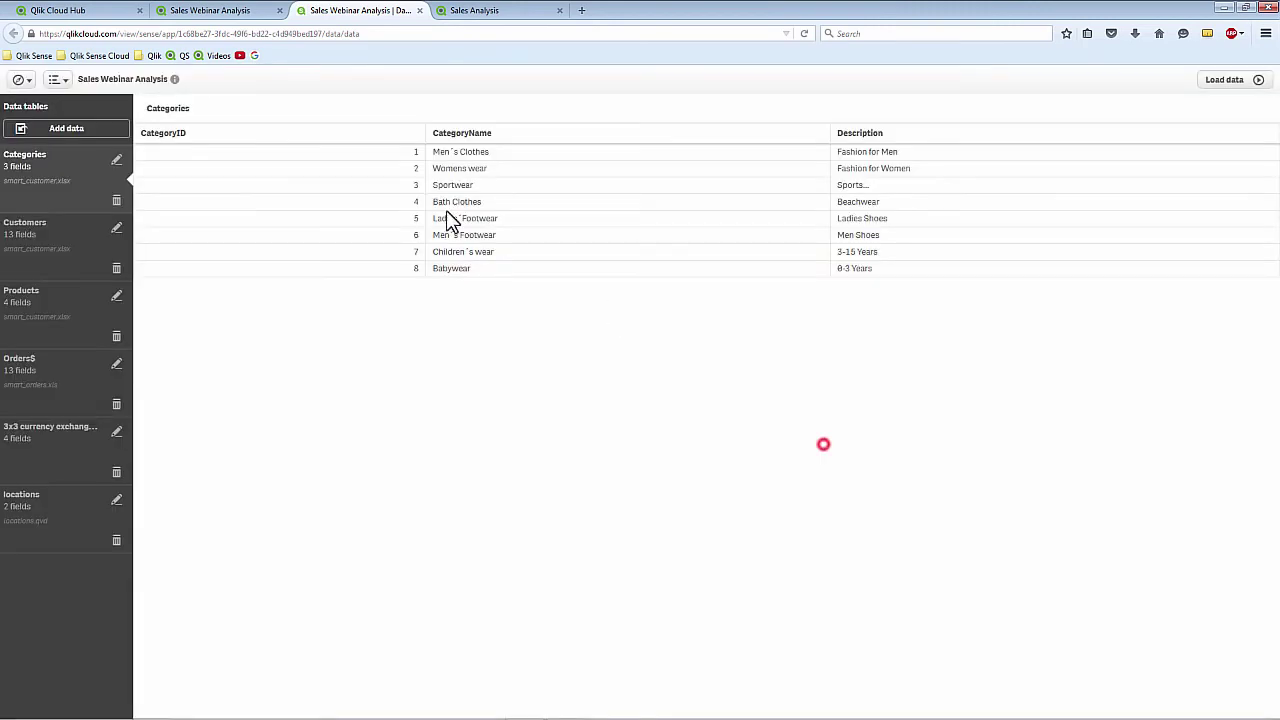
Step: Return to the sheet and use the City field as the new map's dimension
click(207, 12)
click(860, 550)
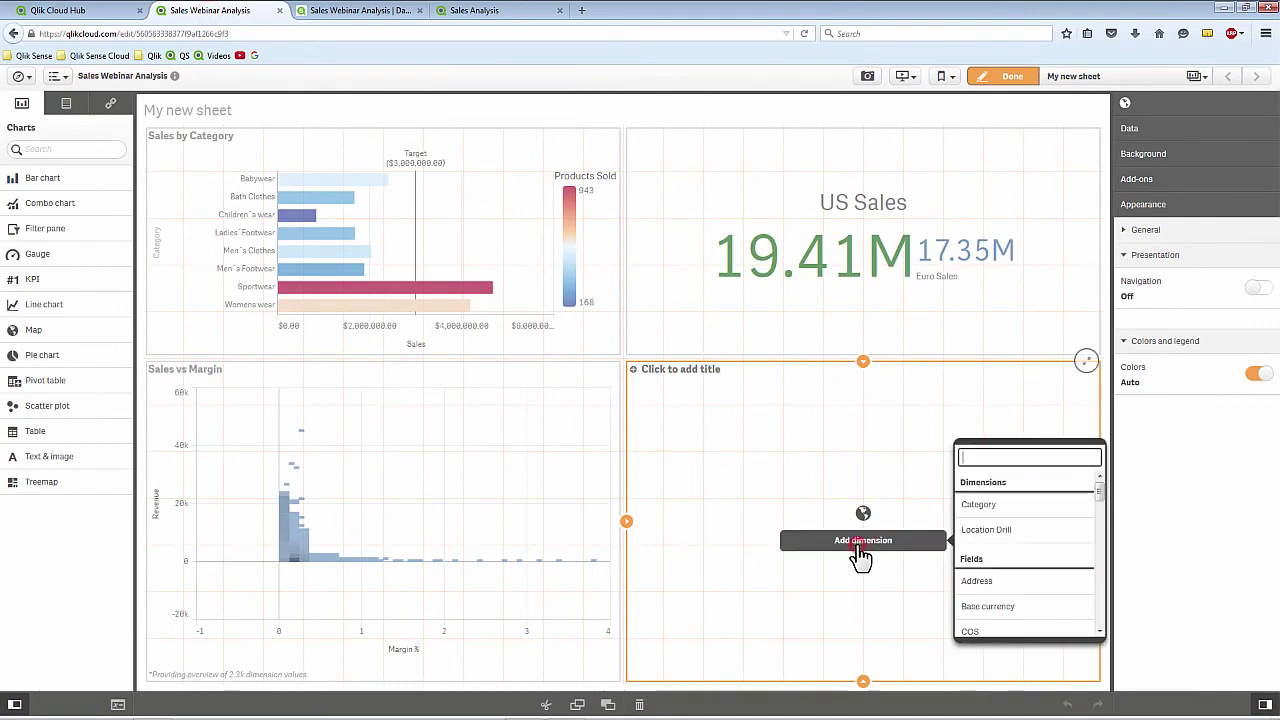
scroll(980, 530, down, 3)
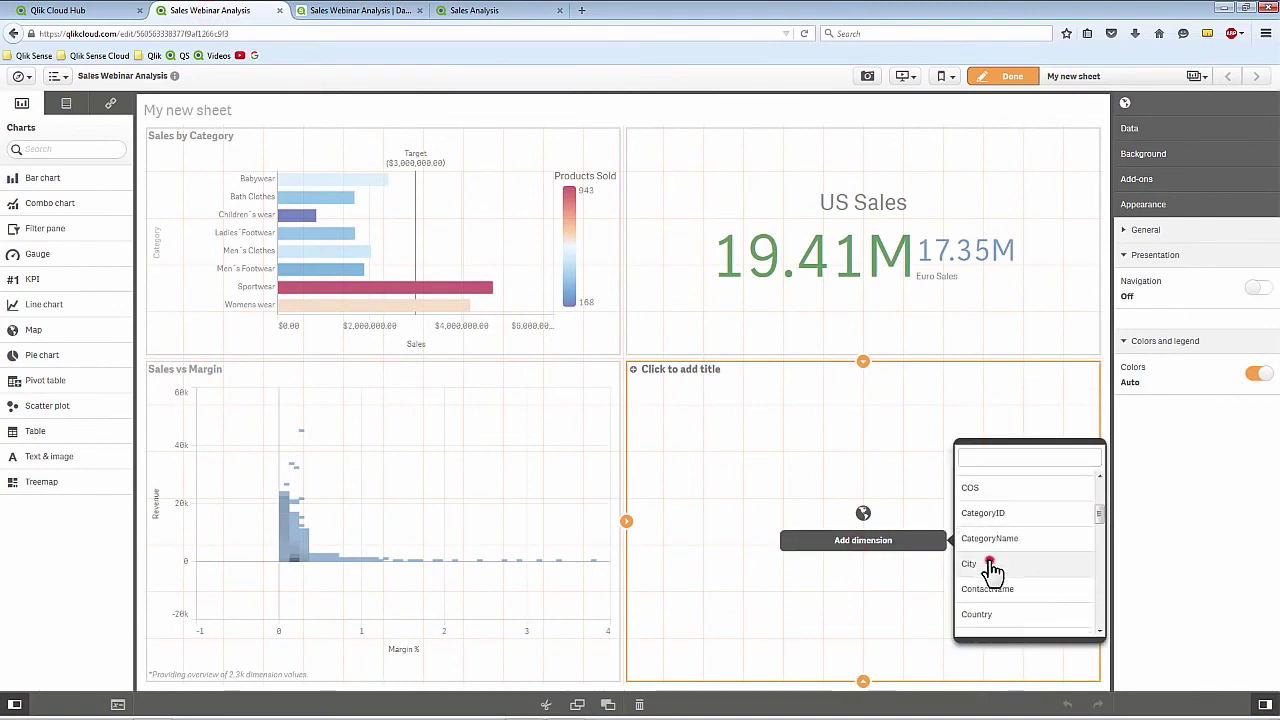
click(993, 568)
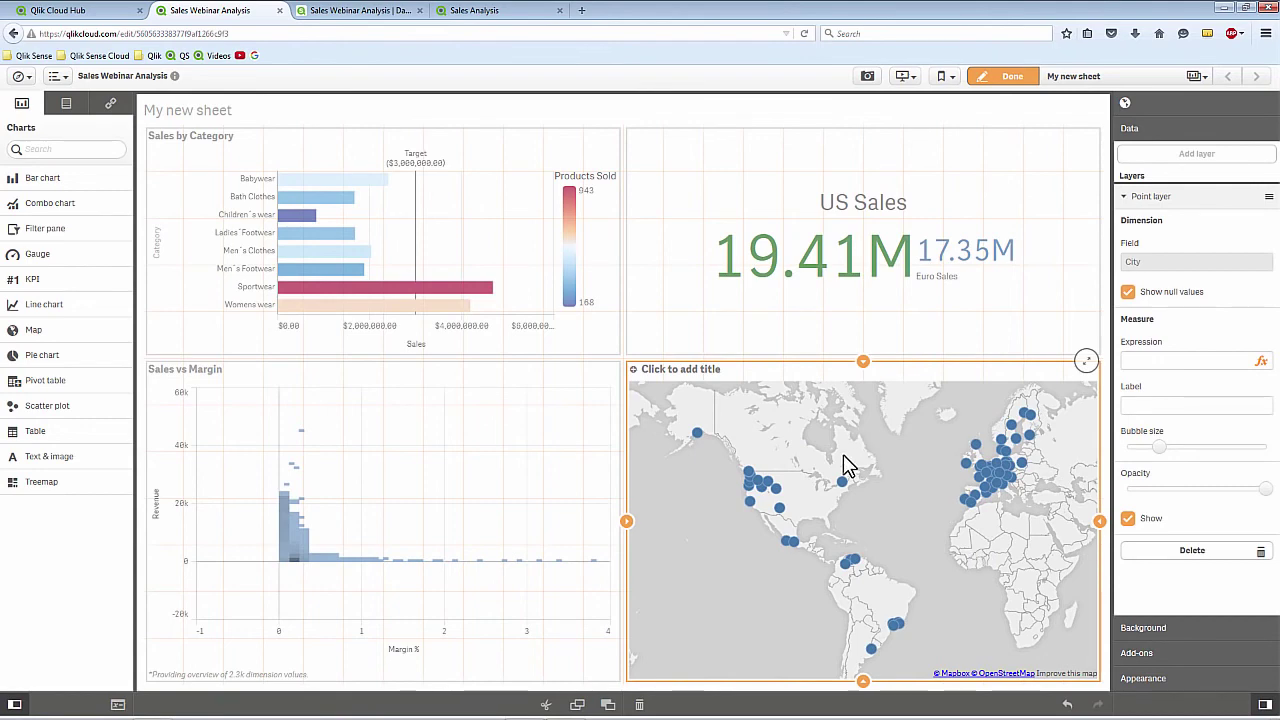
Step: Add the Revenue master measure to the City point layer of the map
click(64, 102)
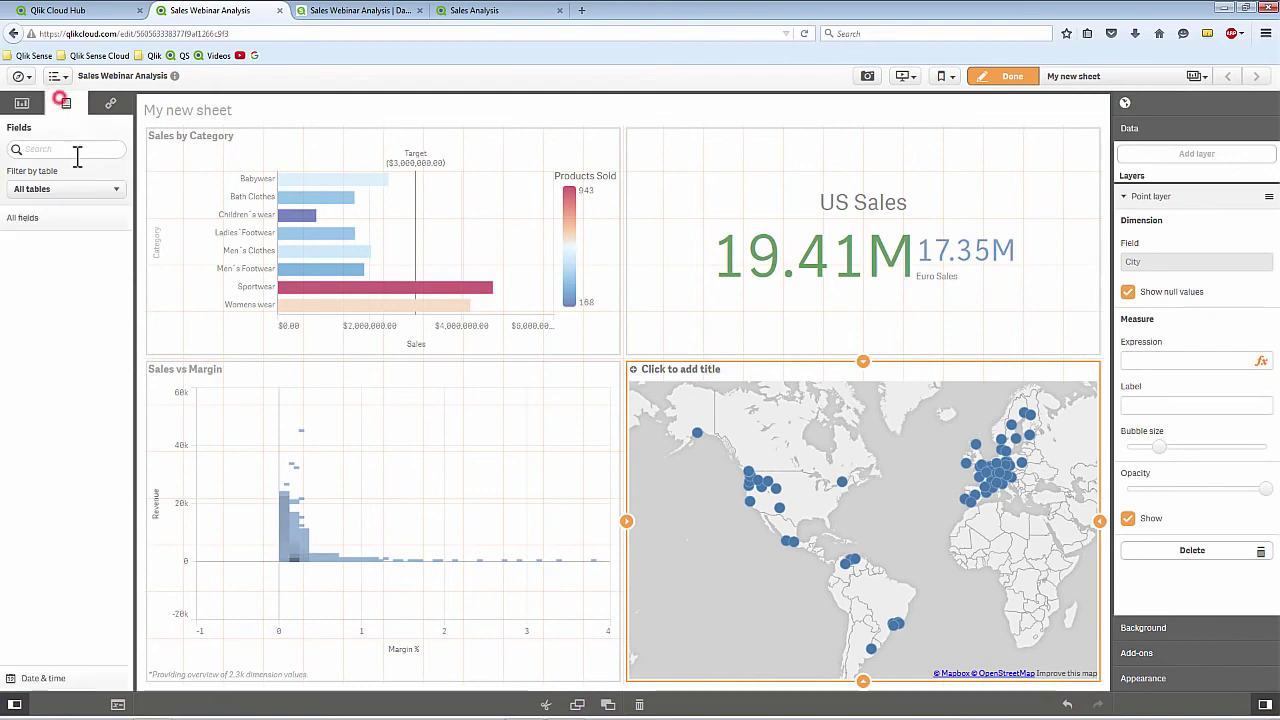
click(110, 102)
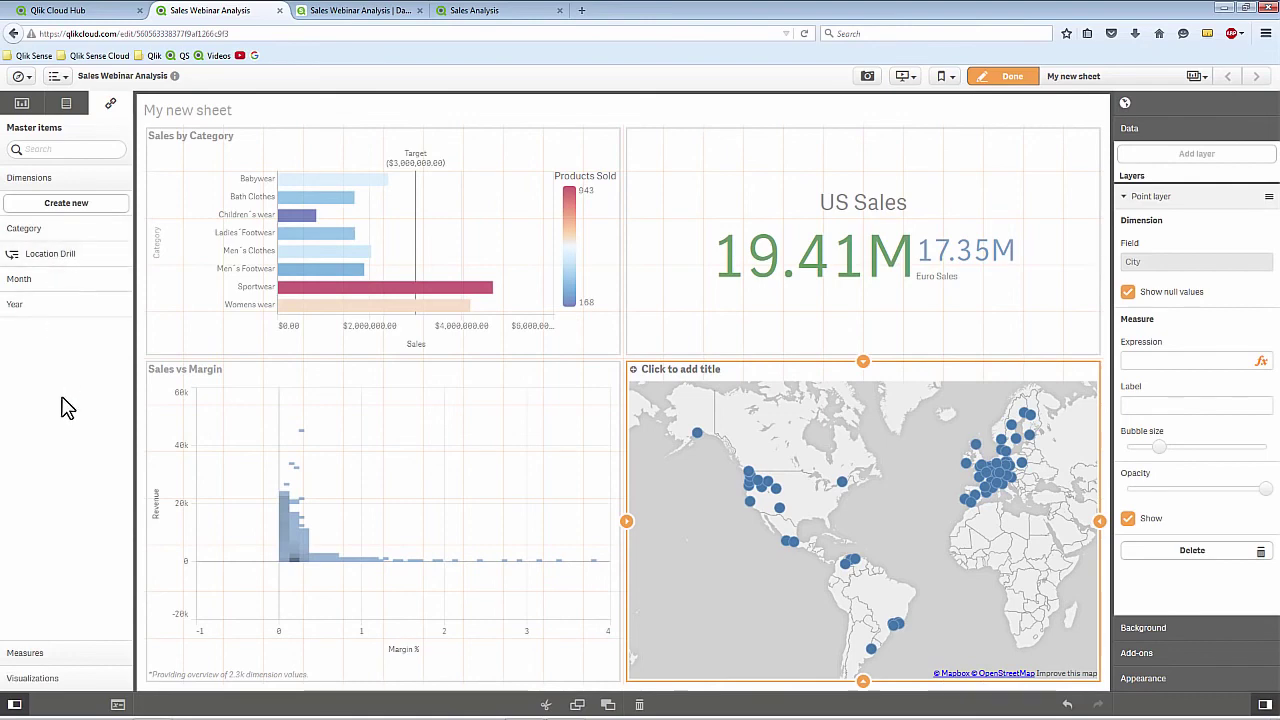
click(55, 653)
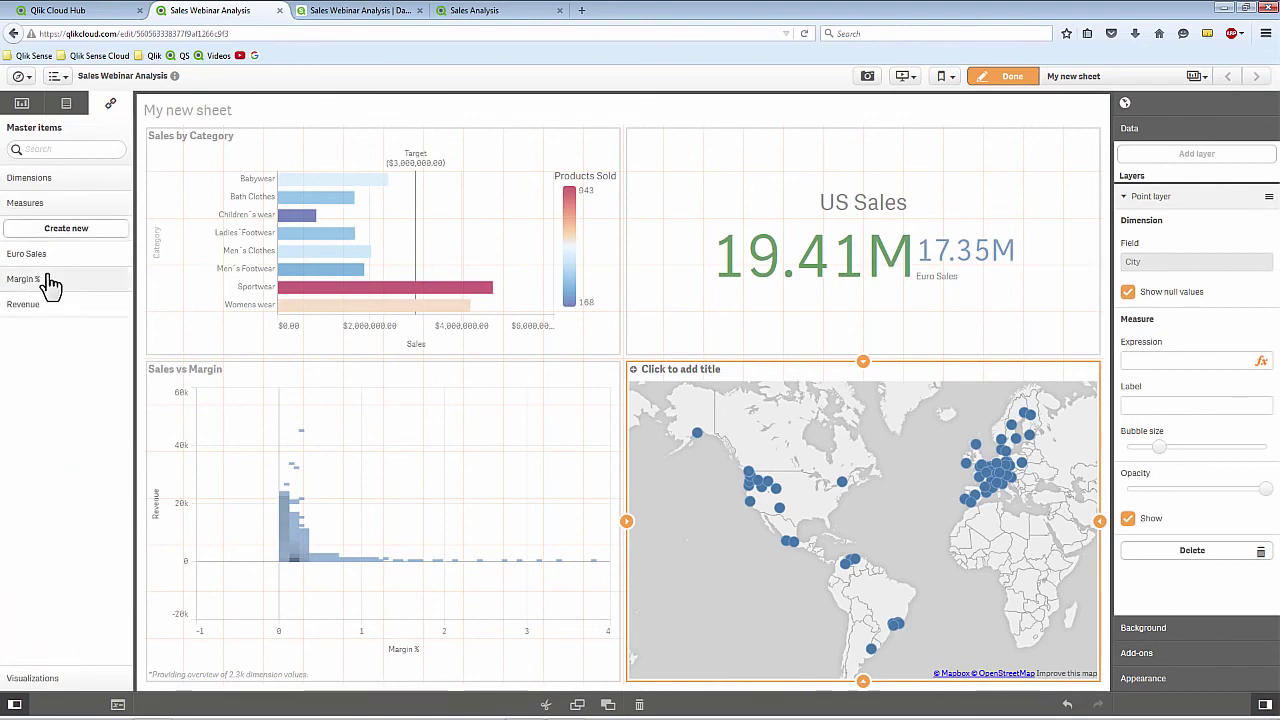
drag(46, 304, 850, 559)
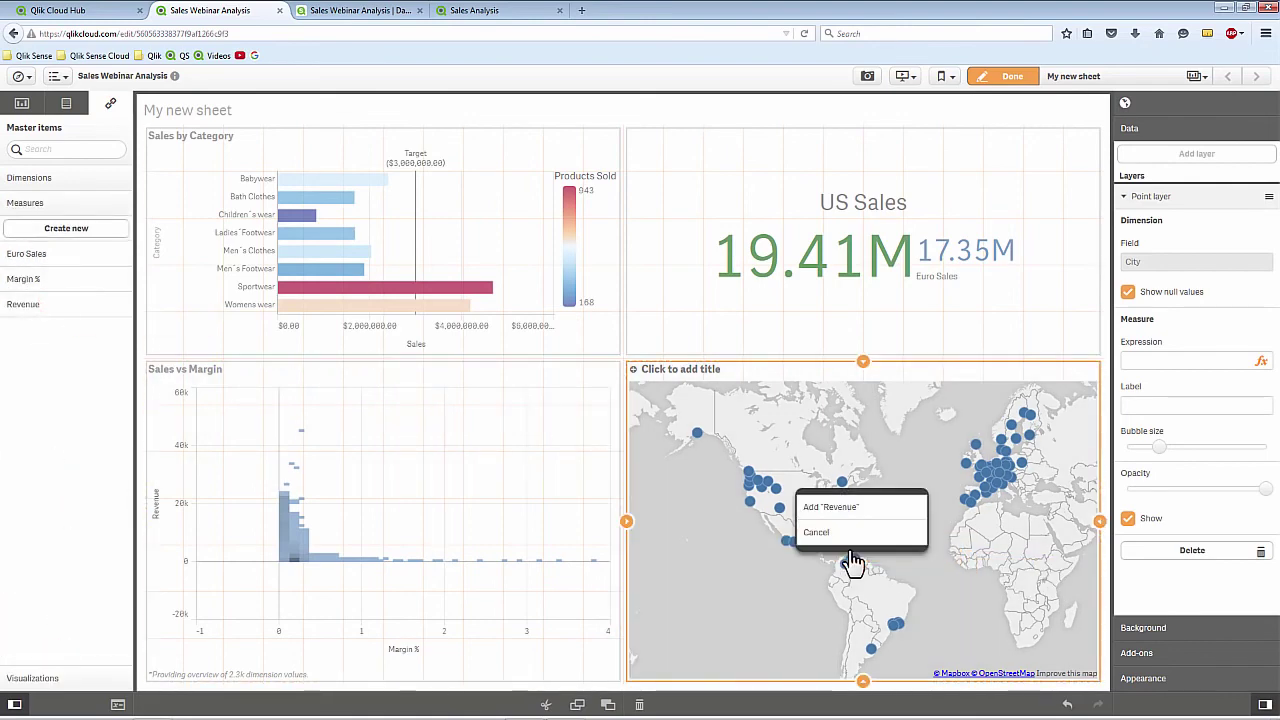
click(851, 515)
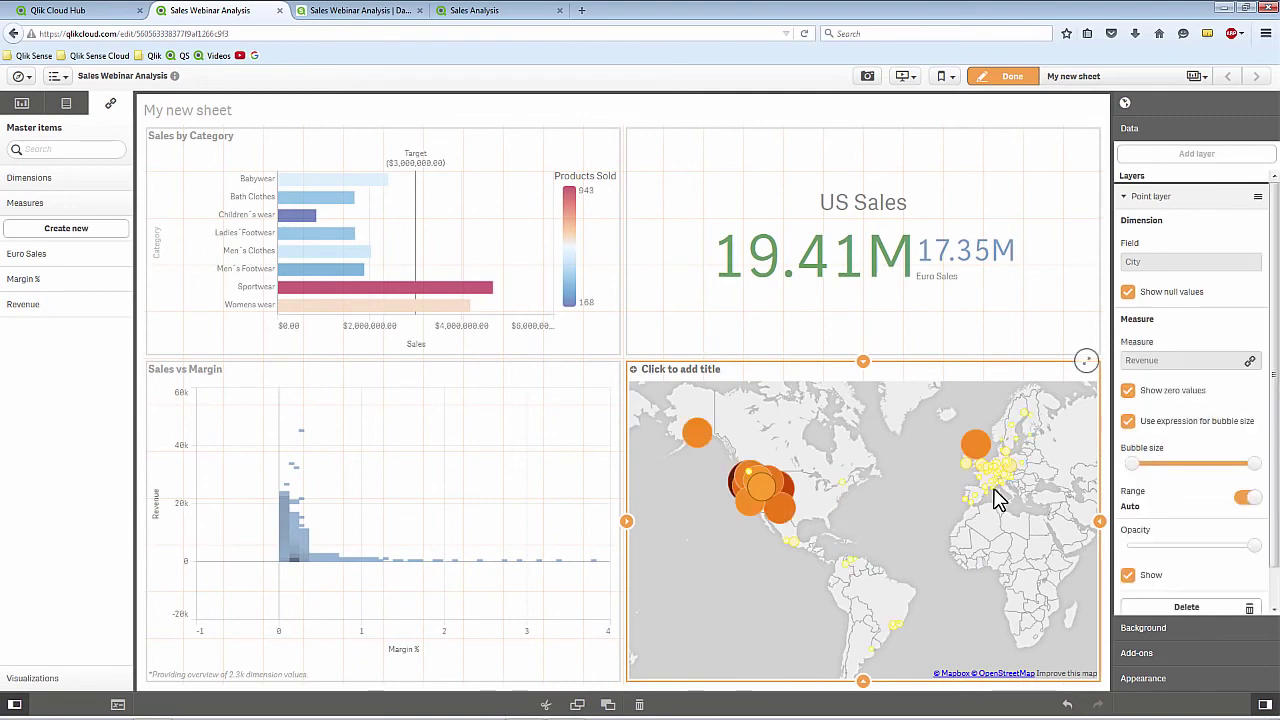
Step: Reduce the map's maximum bubble size to about half and color the bubbles with the Diverging gradient scheme
drag(1250, 463, 1188, 468)
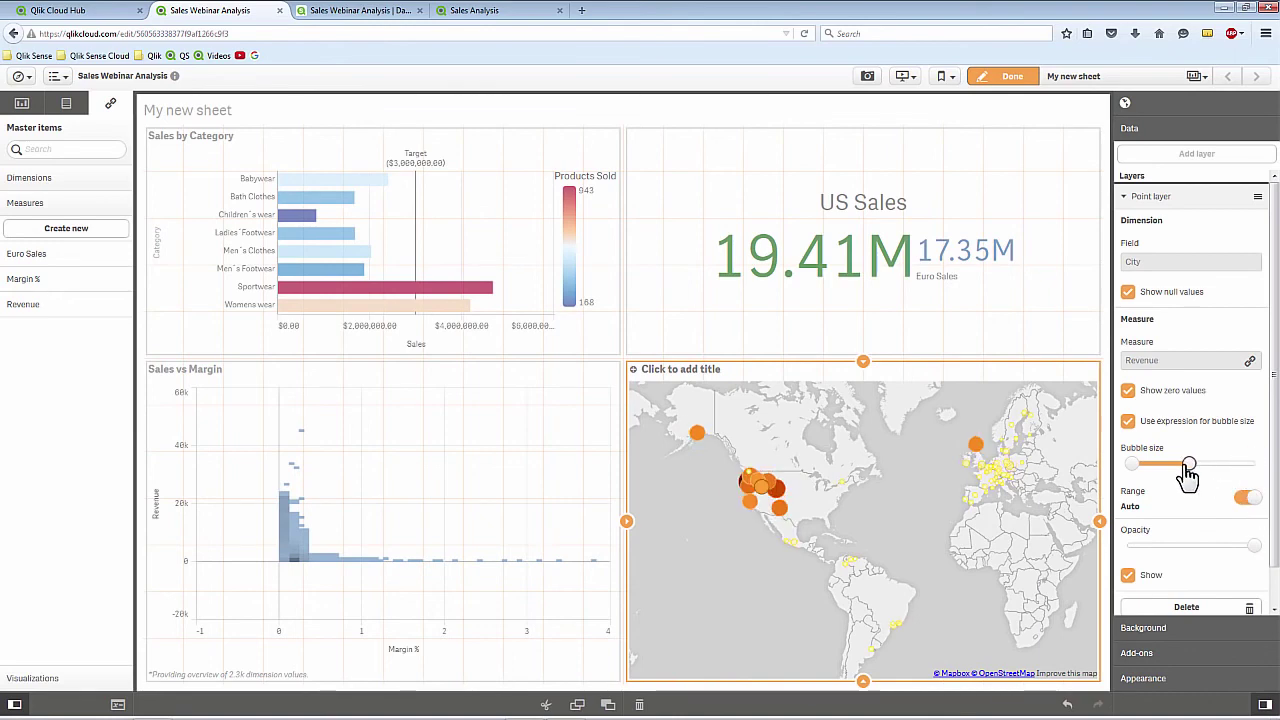
click(1150, 679)
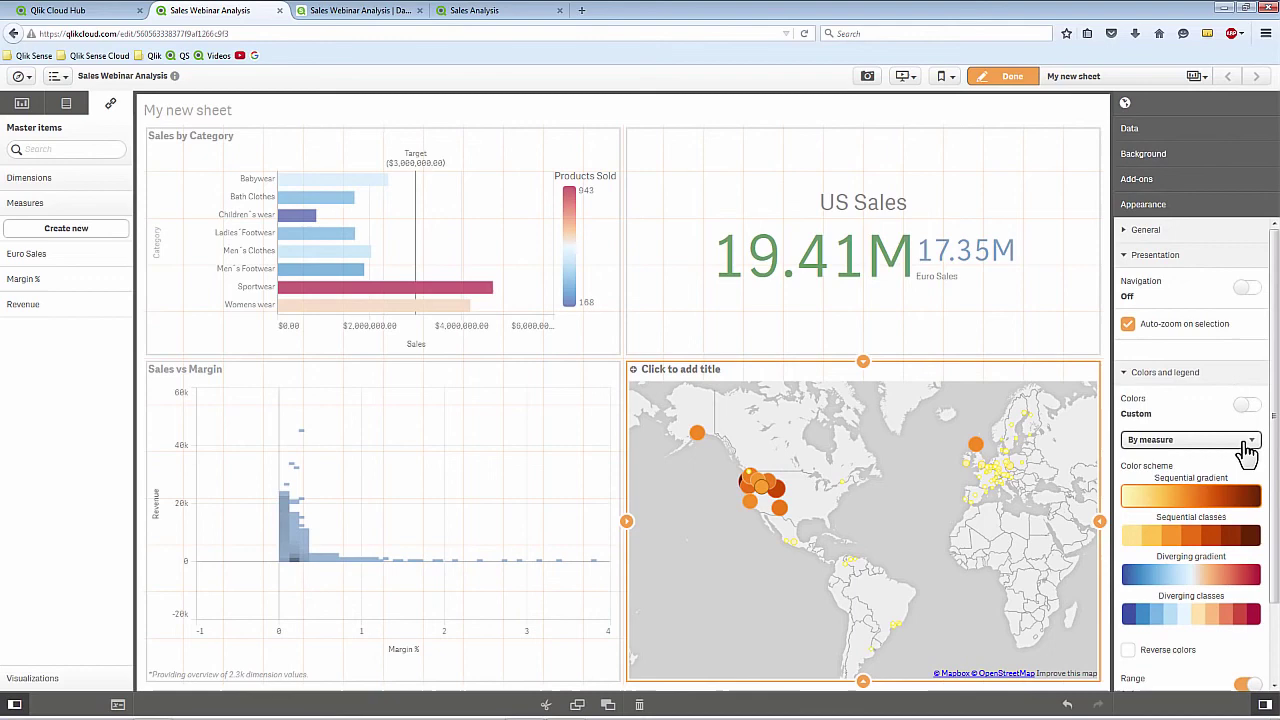
click(1174, 578)
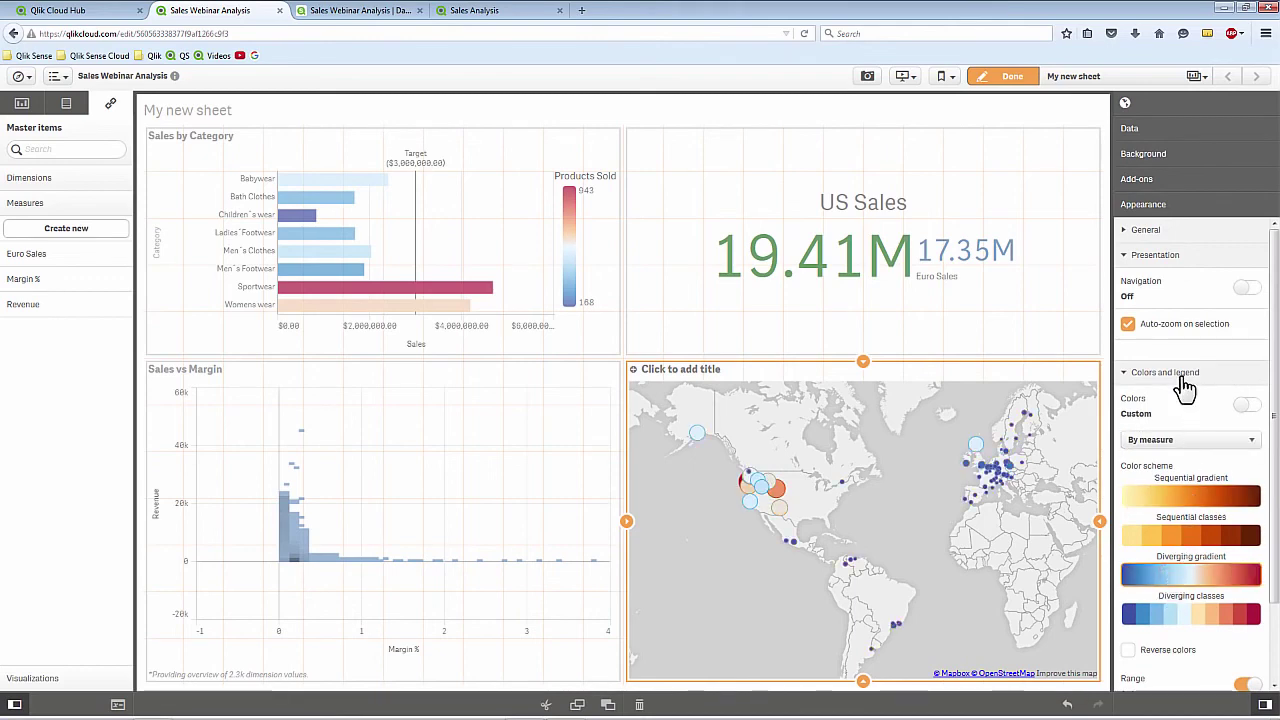
Step: Try a custom Slippy map (XYZ) service for the map background and switch it back to Auto
click(1158, 156)
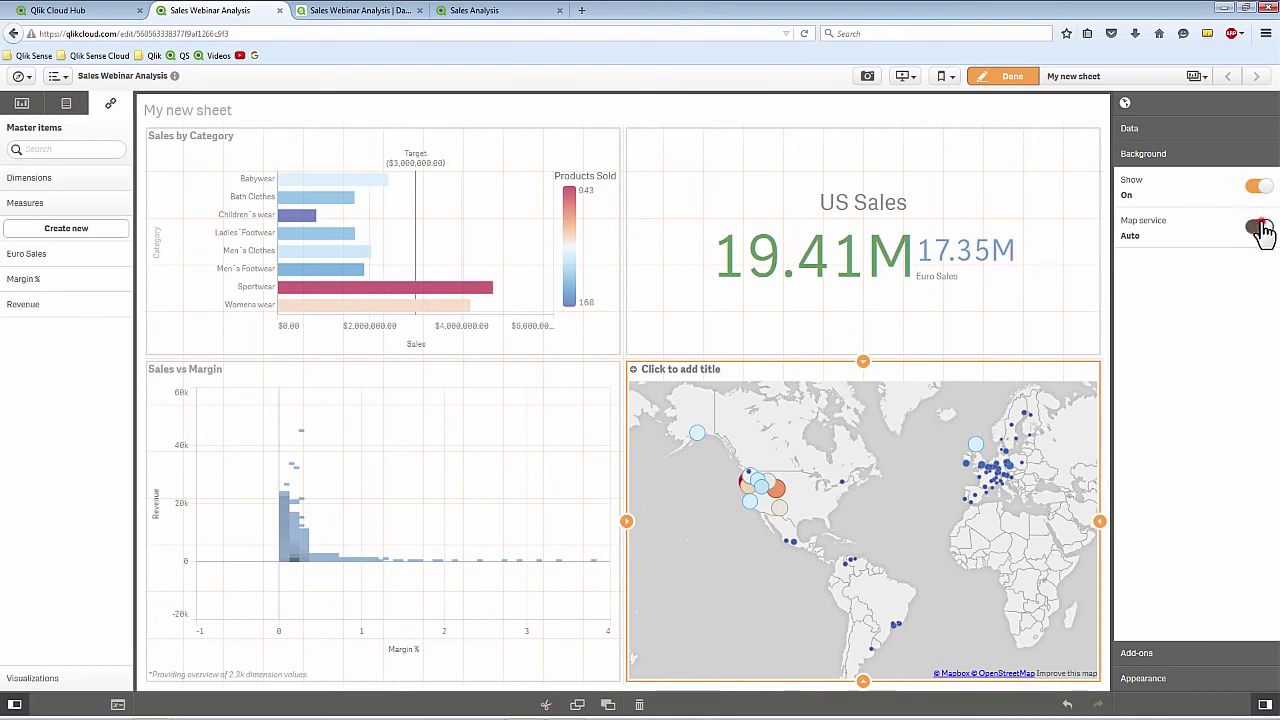
click(1258, 229)
click(1216, 323)
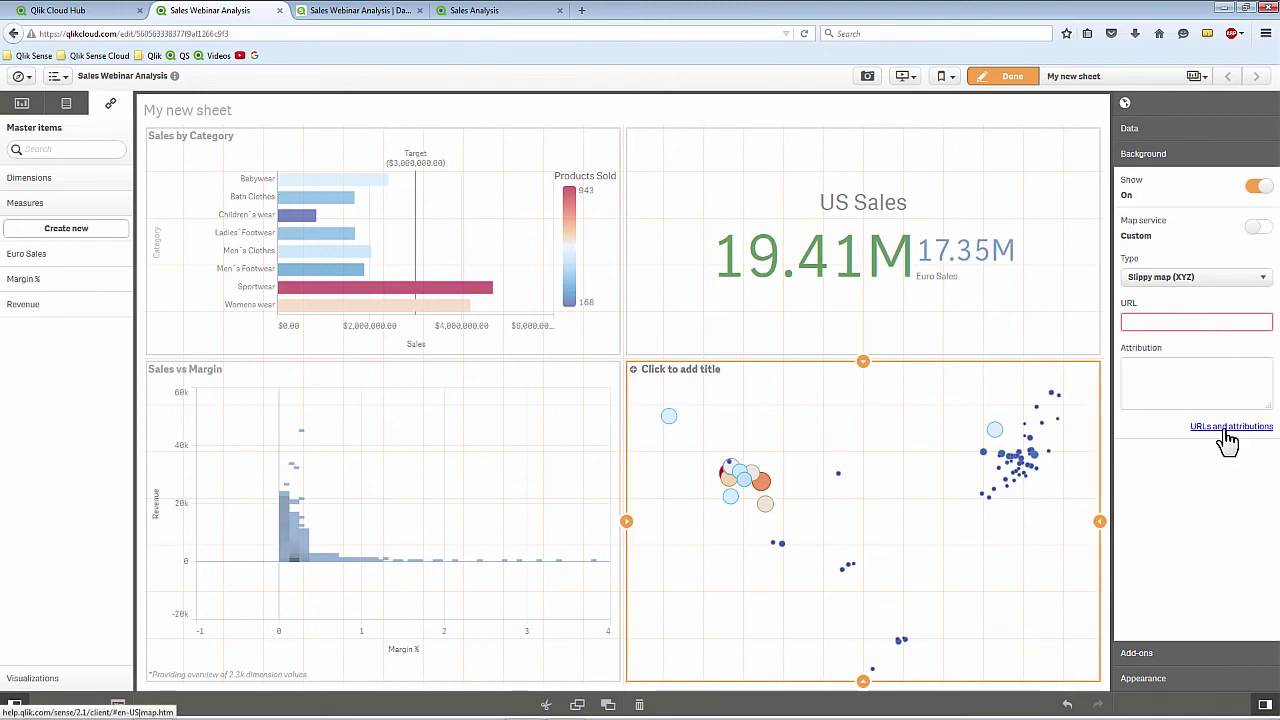
click(1222, 279)
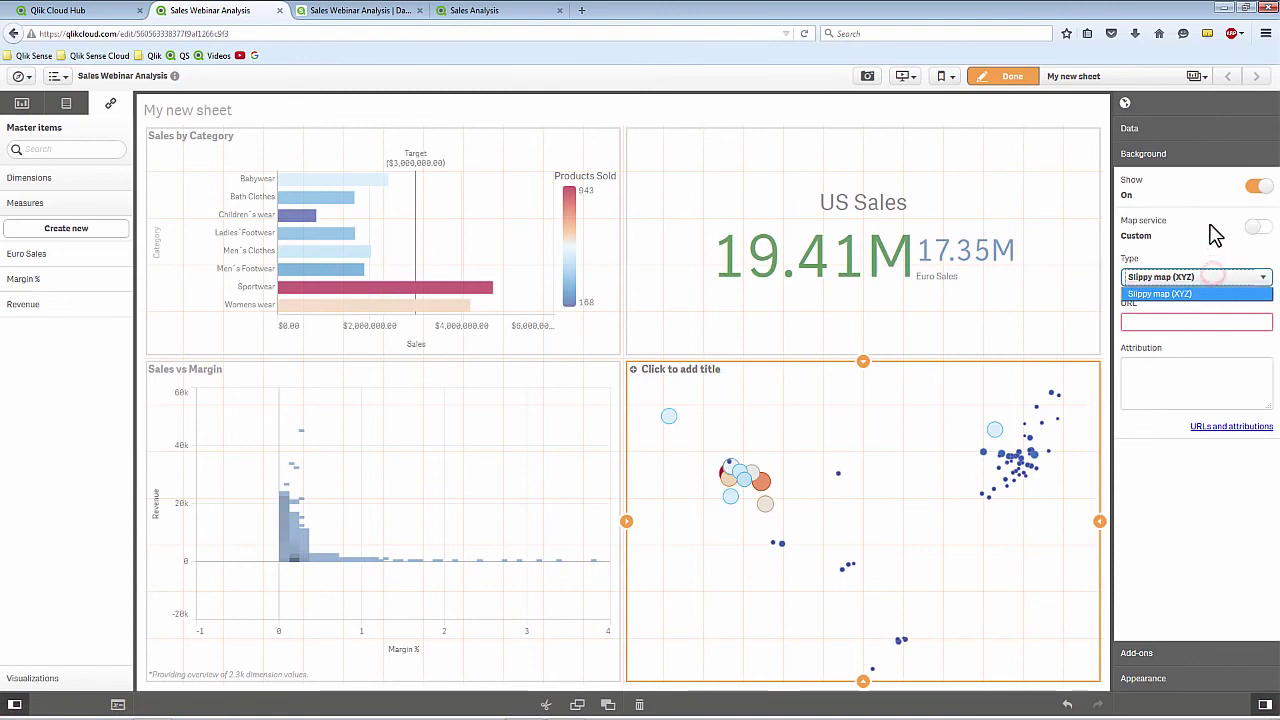
click(1260, 229)
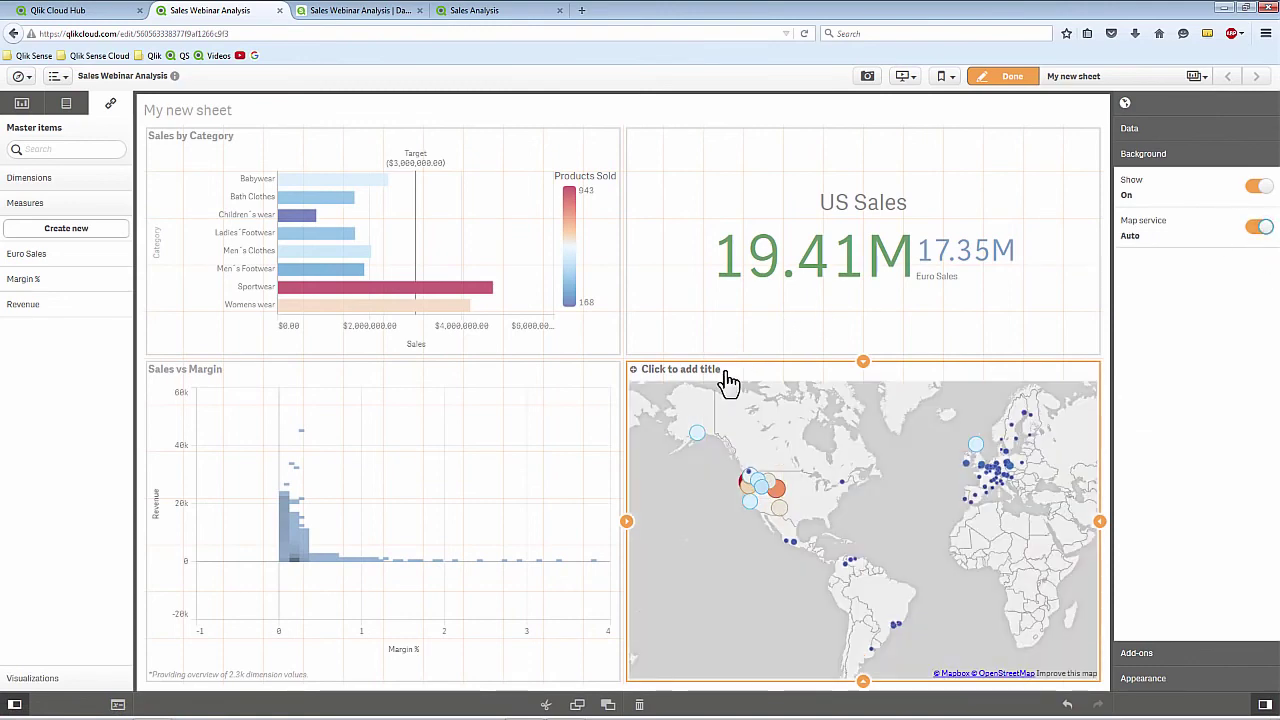
Step: Title the map "Sales by City" and finish editing the sheet
click(726, 373)
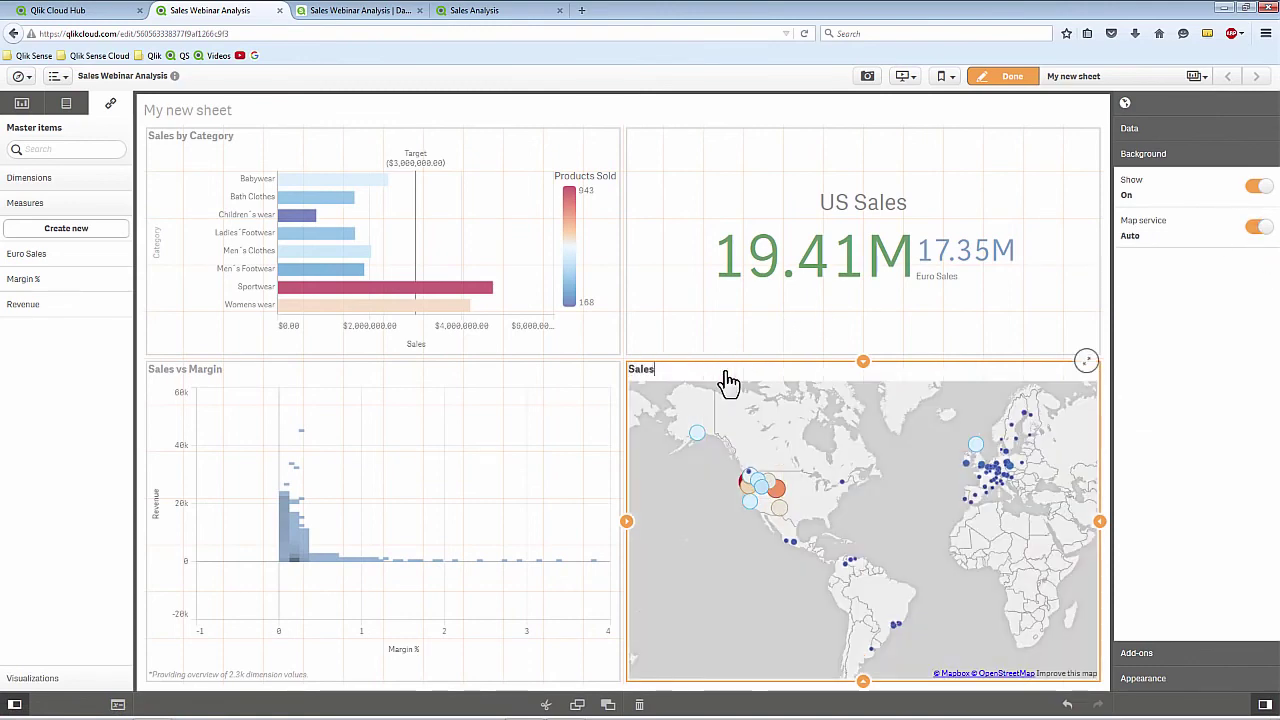
text(Sales by City)
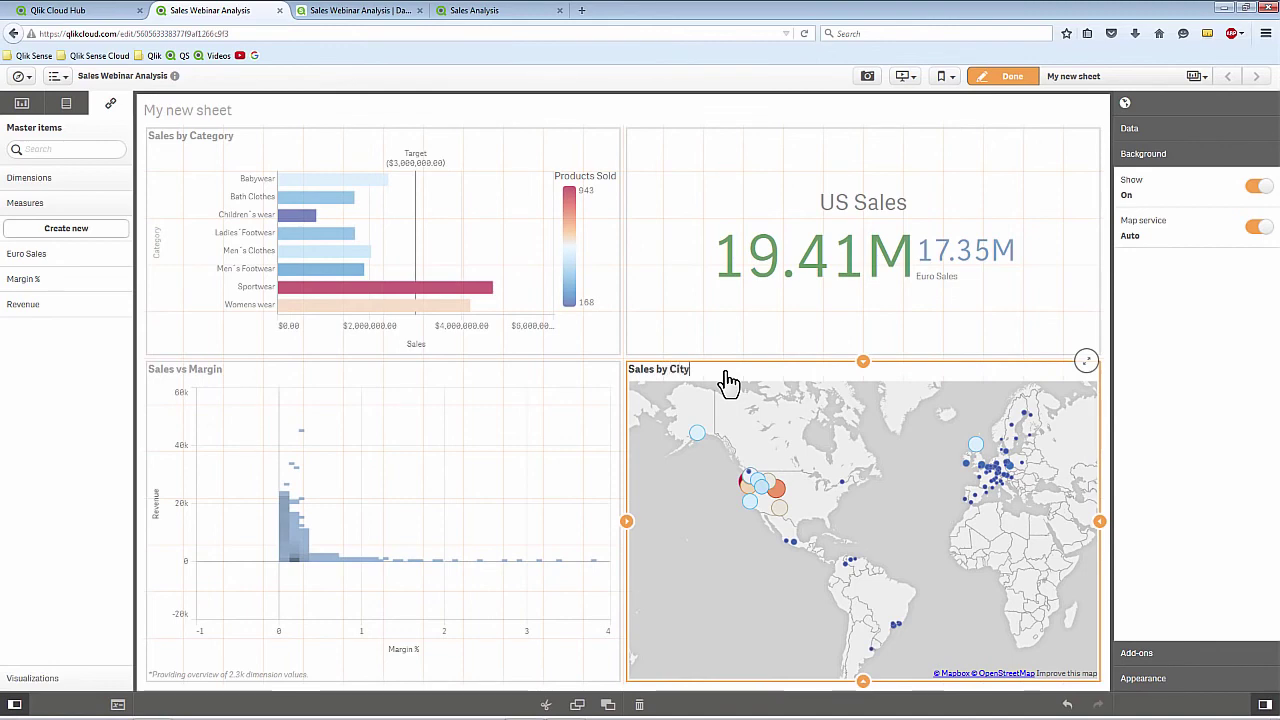
click(1005, 78)
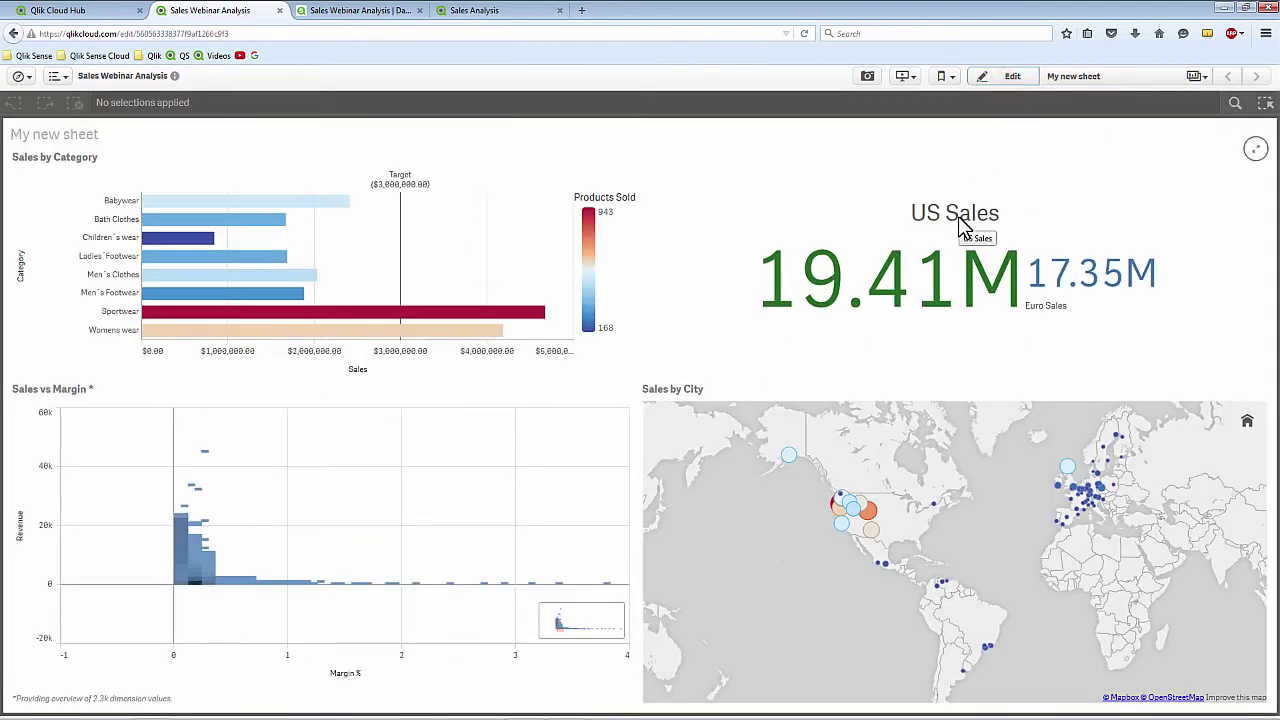
Step: Reopen the sheet for editing and narrow the US Sales KPI to free space beside it
click(1008, 78)
click(1012, 265)
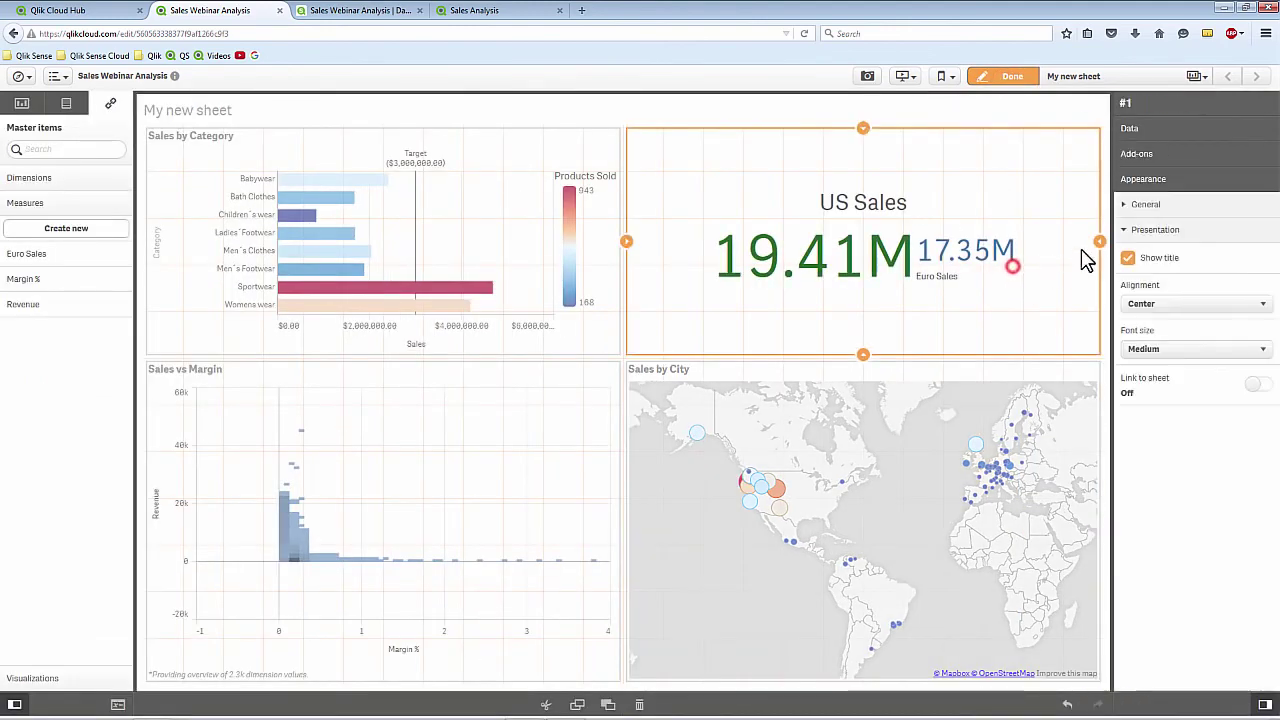
drag(1099, 245, 912, 256)
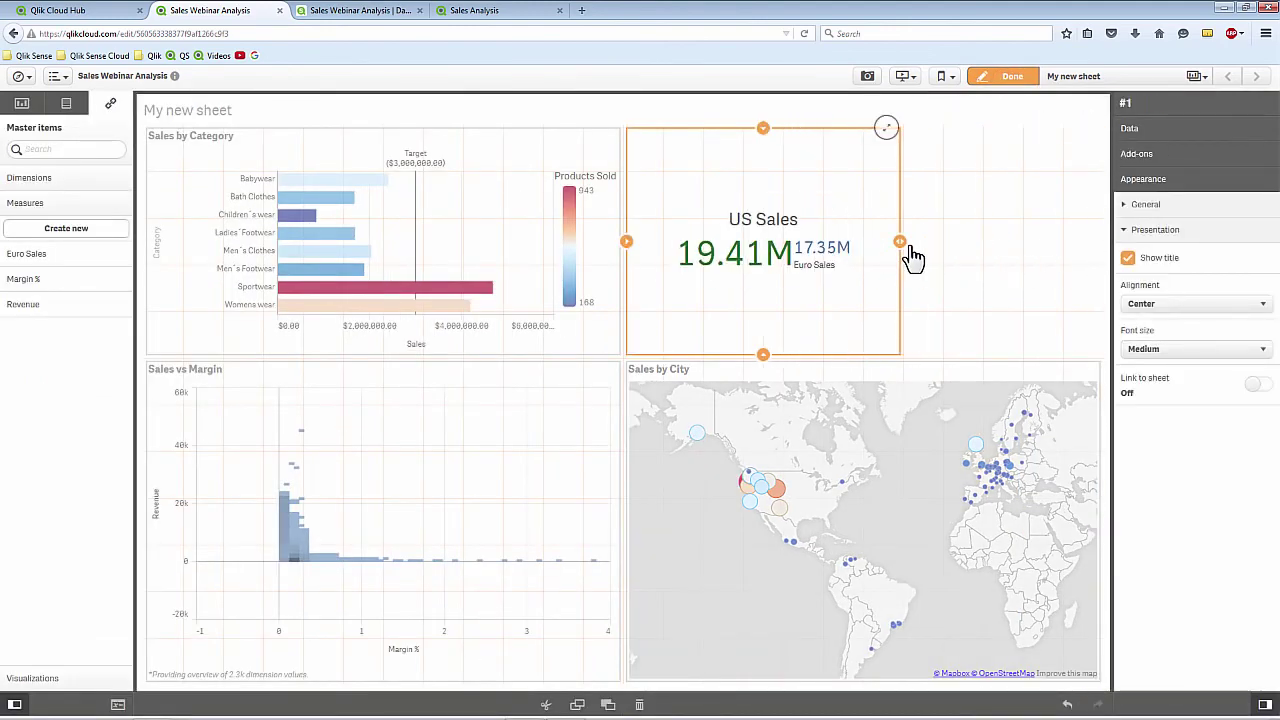
Step: Add a Text & image object in the empty space beside the US Sales KPI and open it for content editing
click(22, 103)
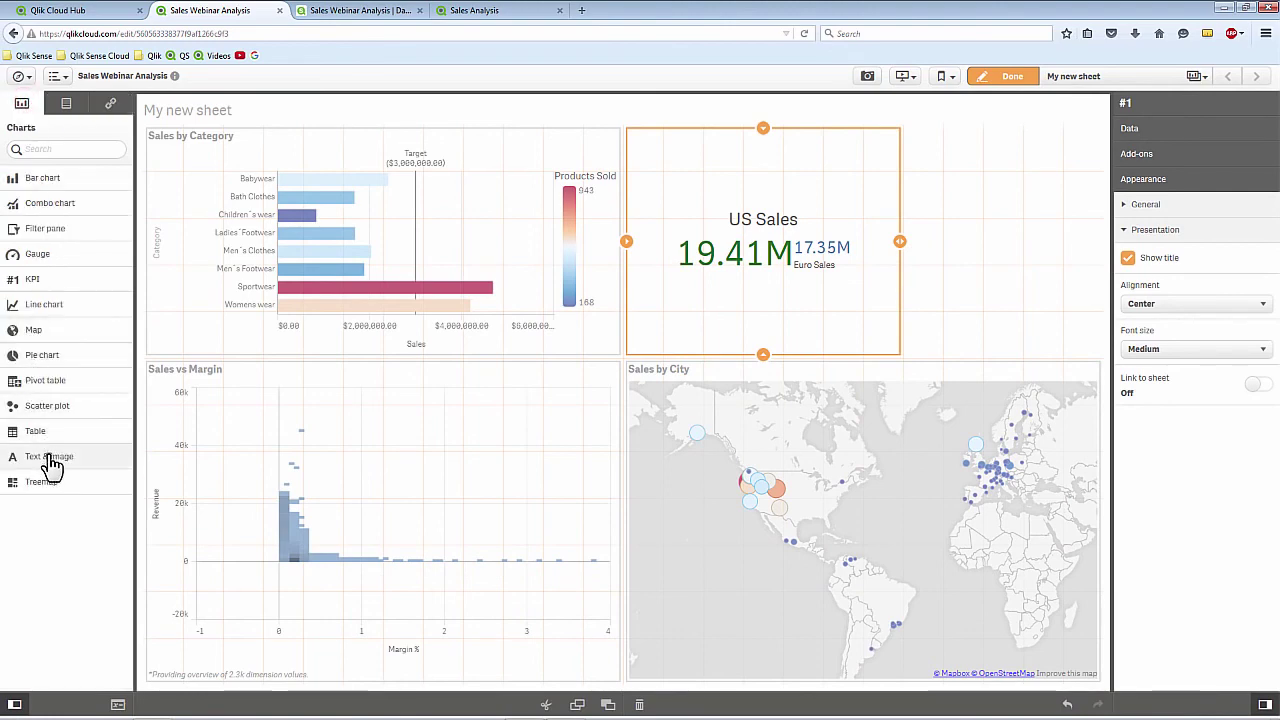
drag(45, 456, 929, 309)
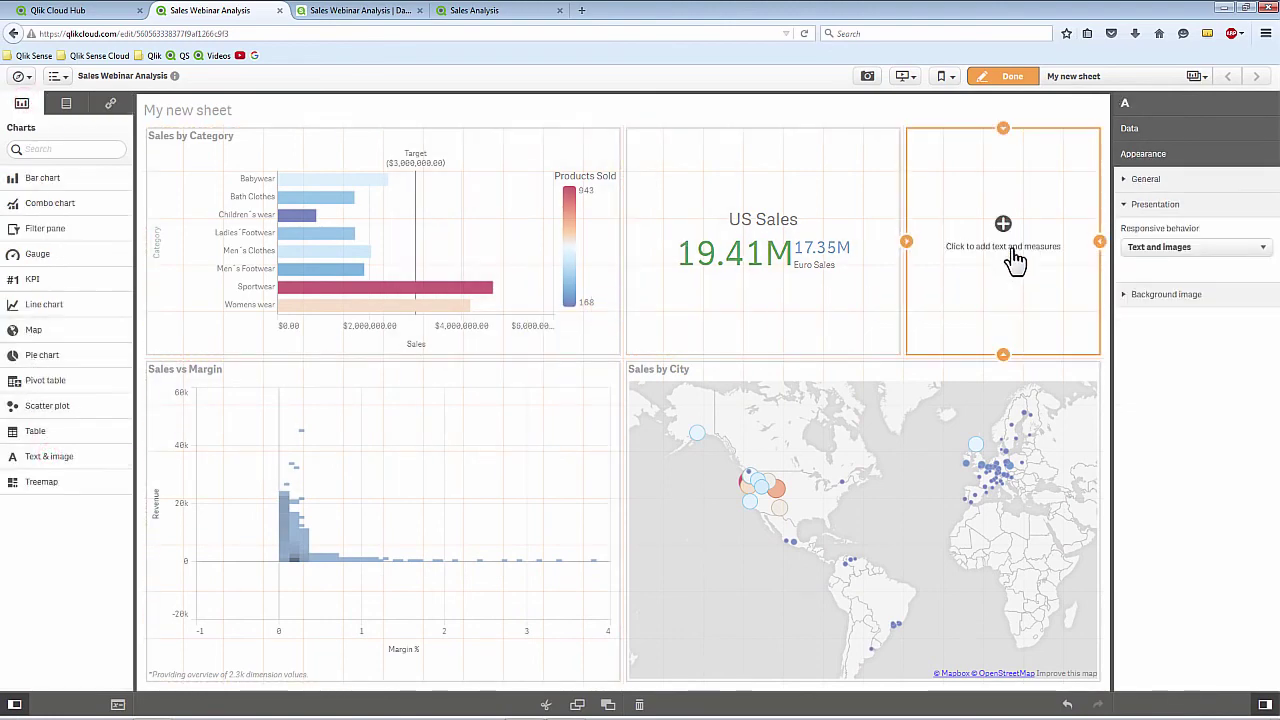
click(1004, 226)
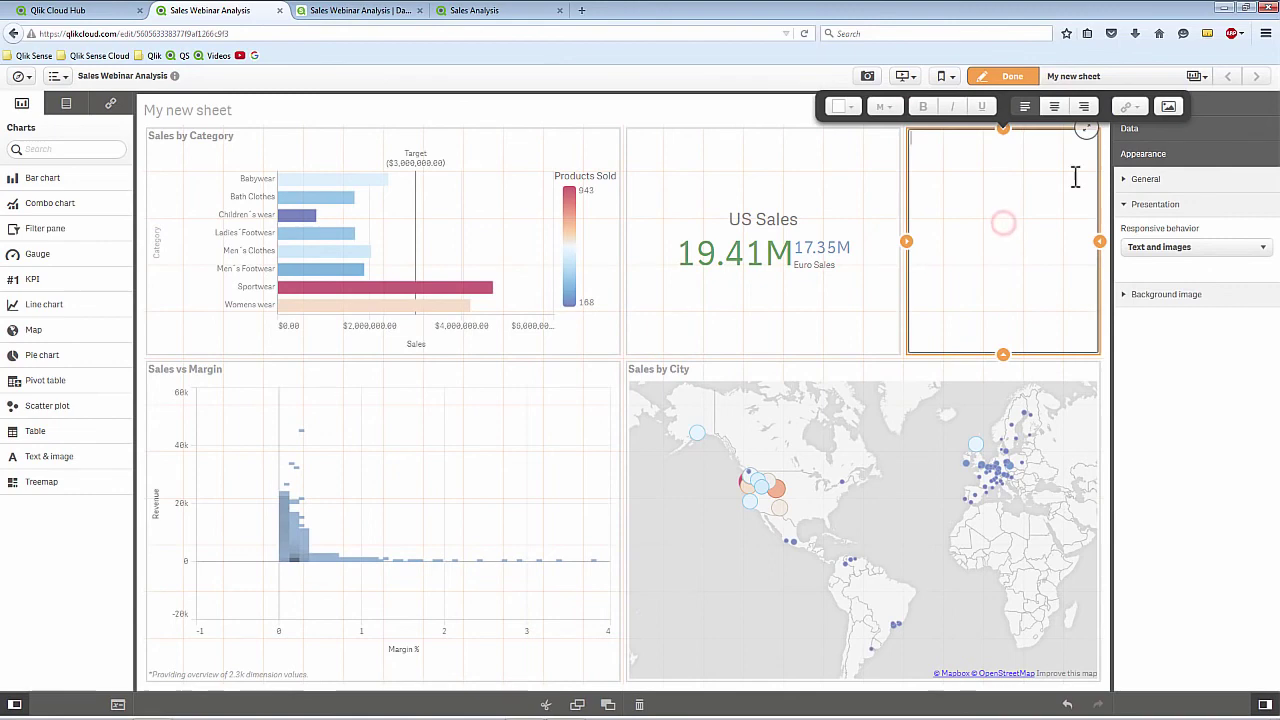
Step: Upload qlik-logo-v2.ashx.png from the Logo folder to the media library and insert it into the Text & image object
click(1168, 106)
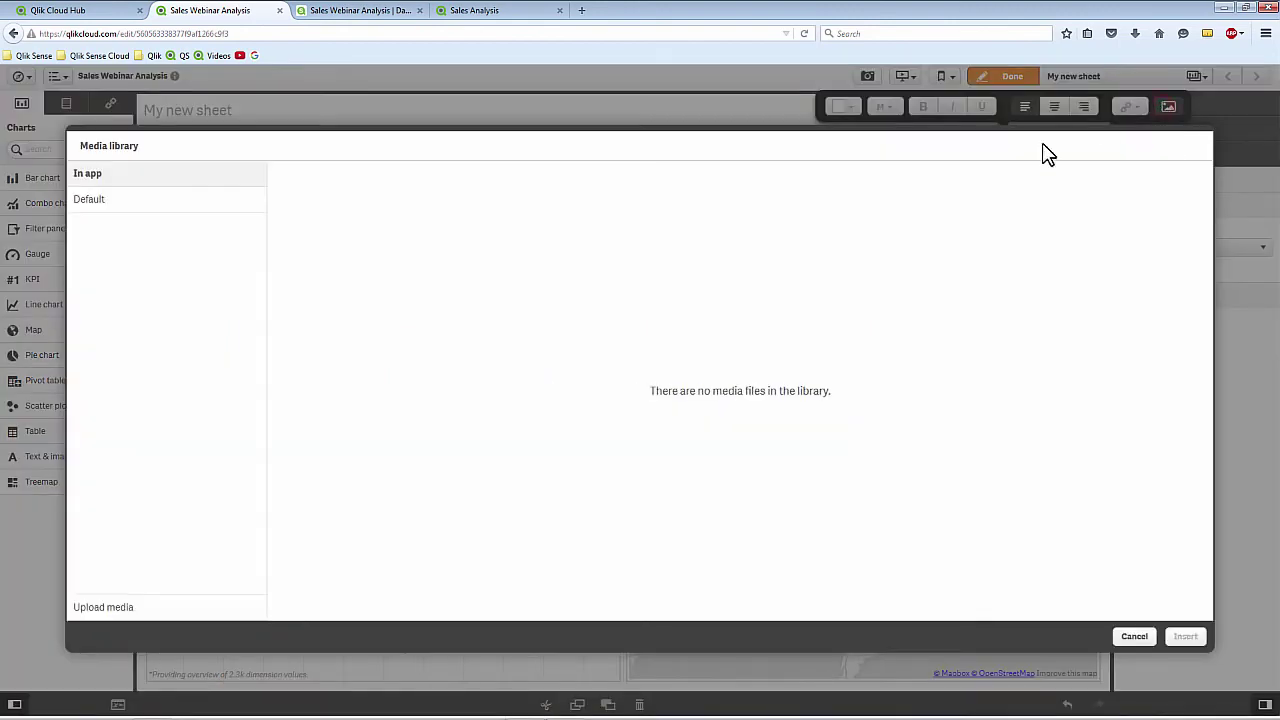
click(158, 614)
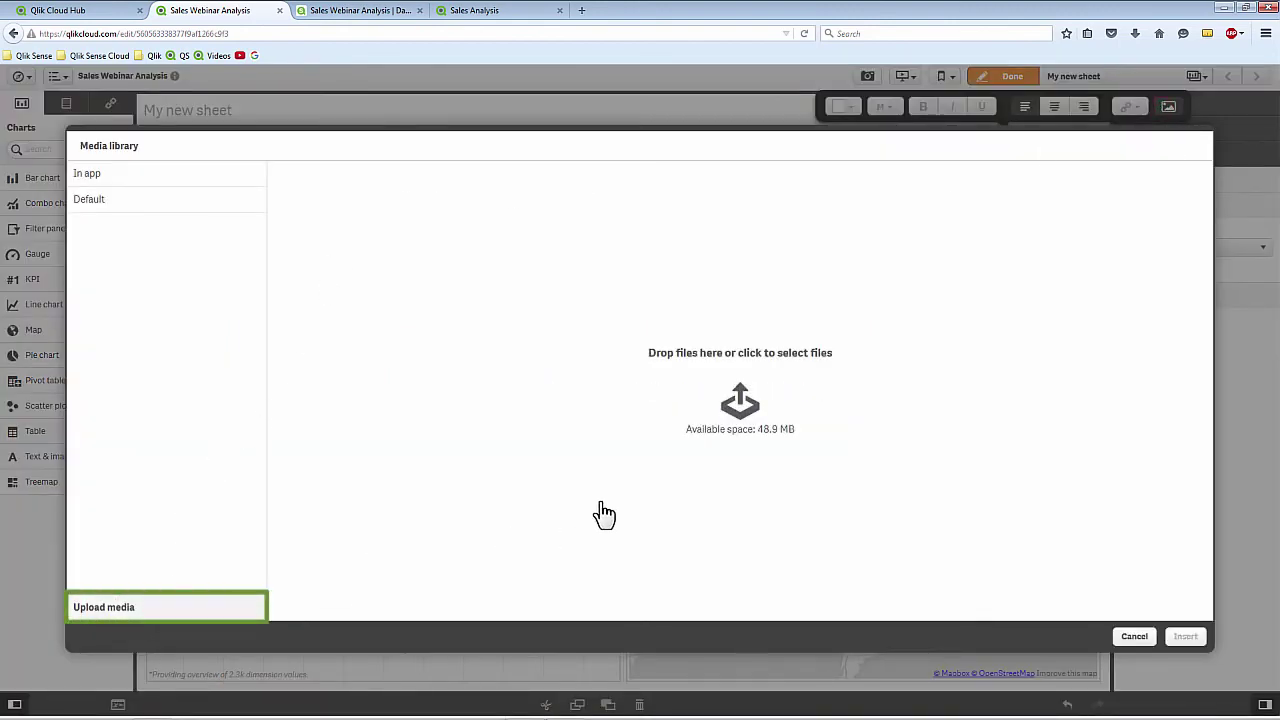
click(745, 400)
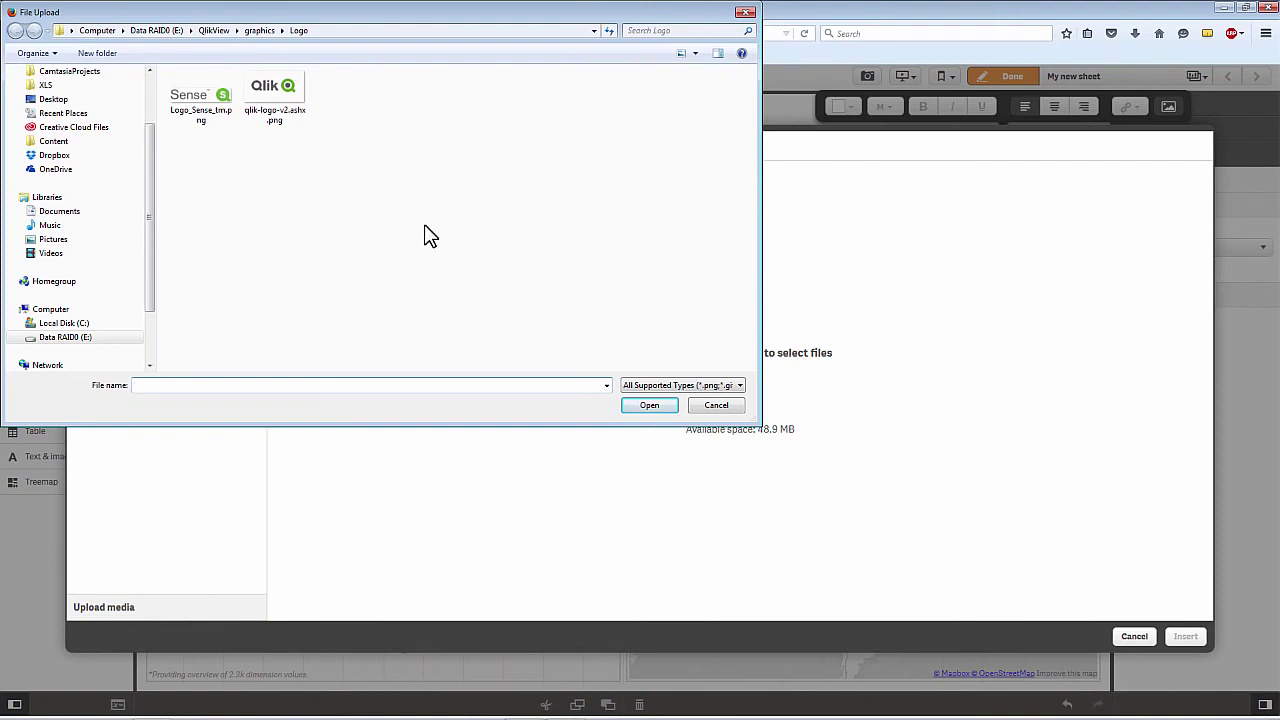
click(274, 115)
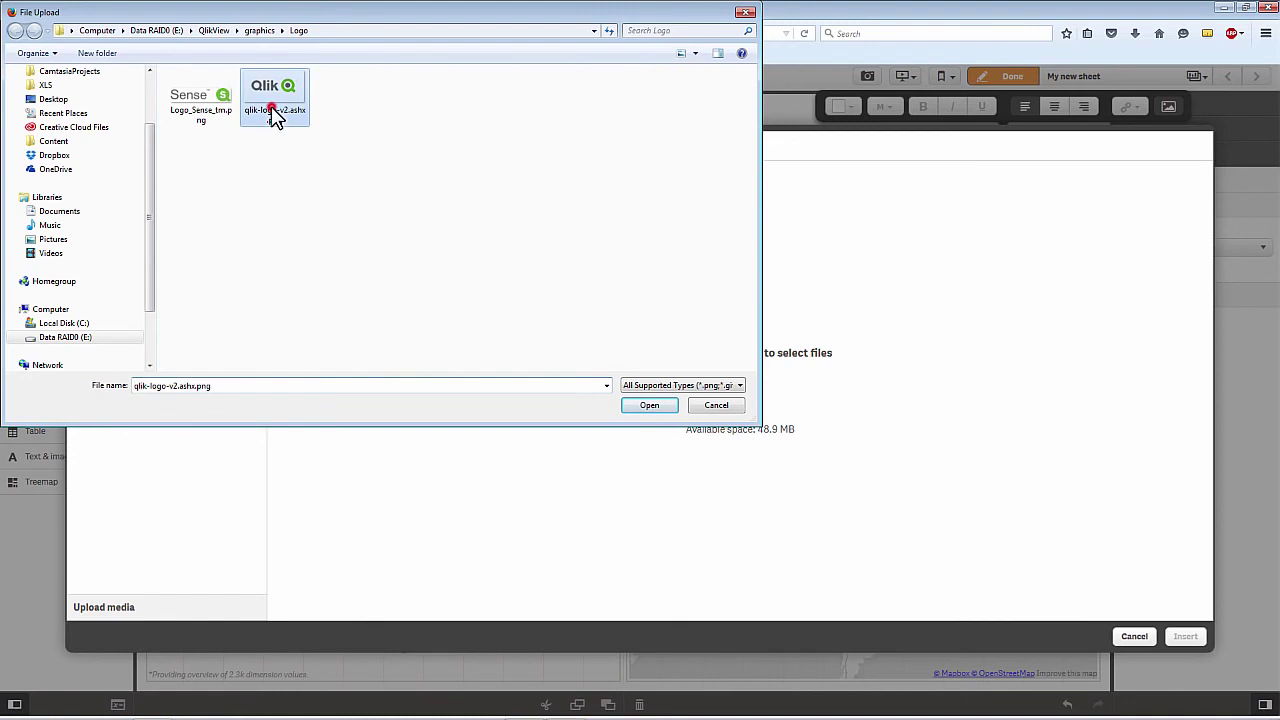
click(649, 405)
click(323, 243)
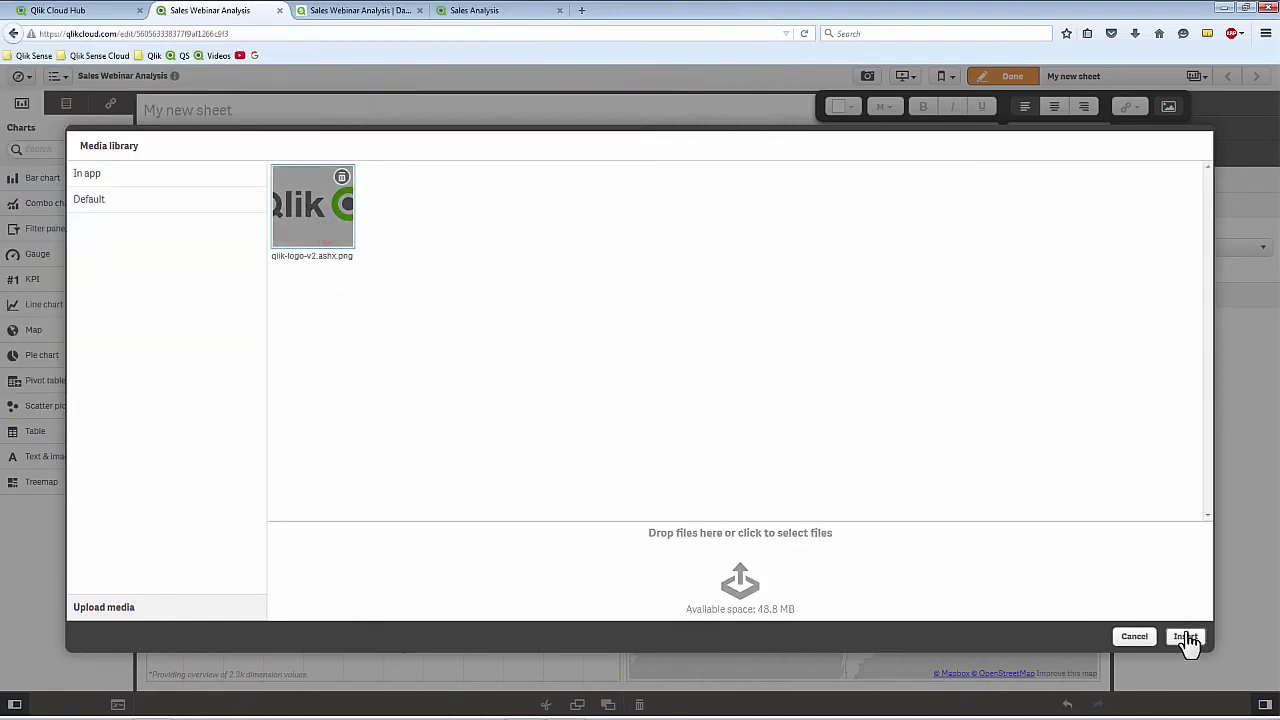
click(1186, 638)
Step: Shorten the logo object to a little over half its height and finish editing the sheet
drag(1000, 357, 1005, 250)
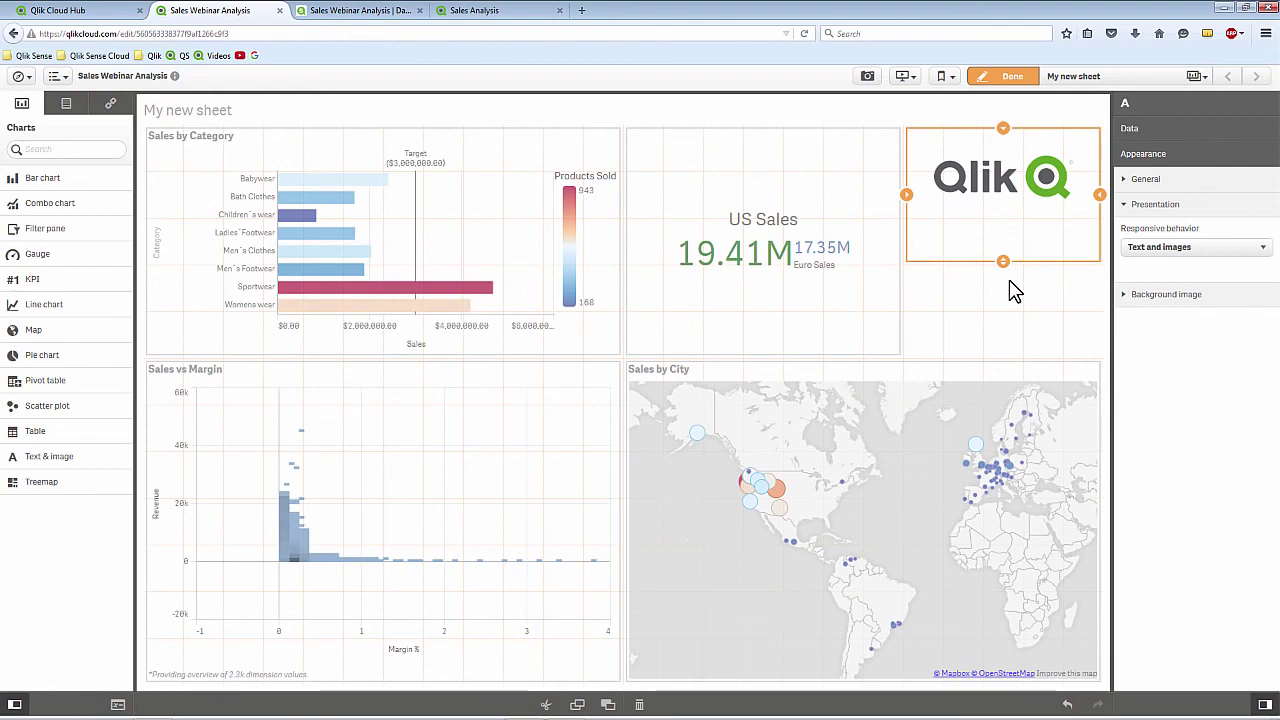
click(1000, 80)
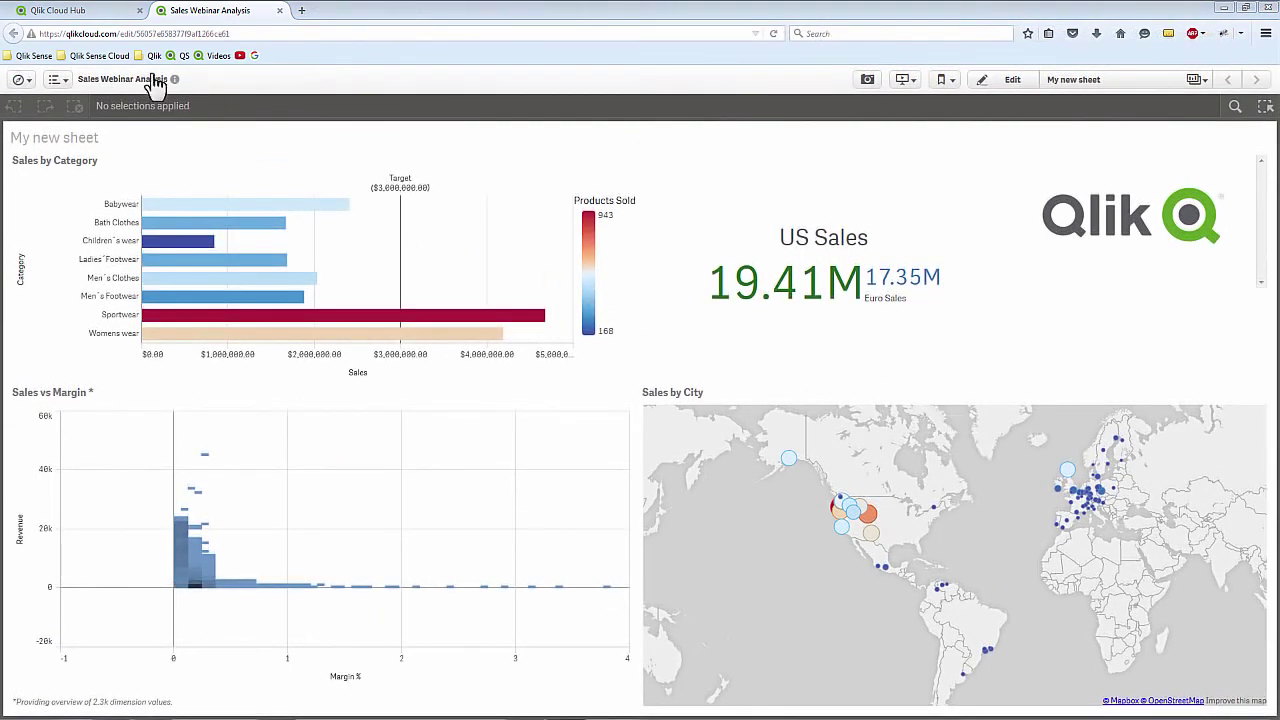
Step: Publish the Sales Webinar Analysis app from the personal cloud to the shared cloud in Qlik Cloud Hub
click(80, 12)
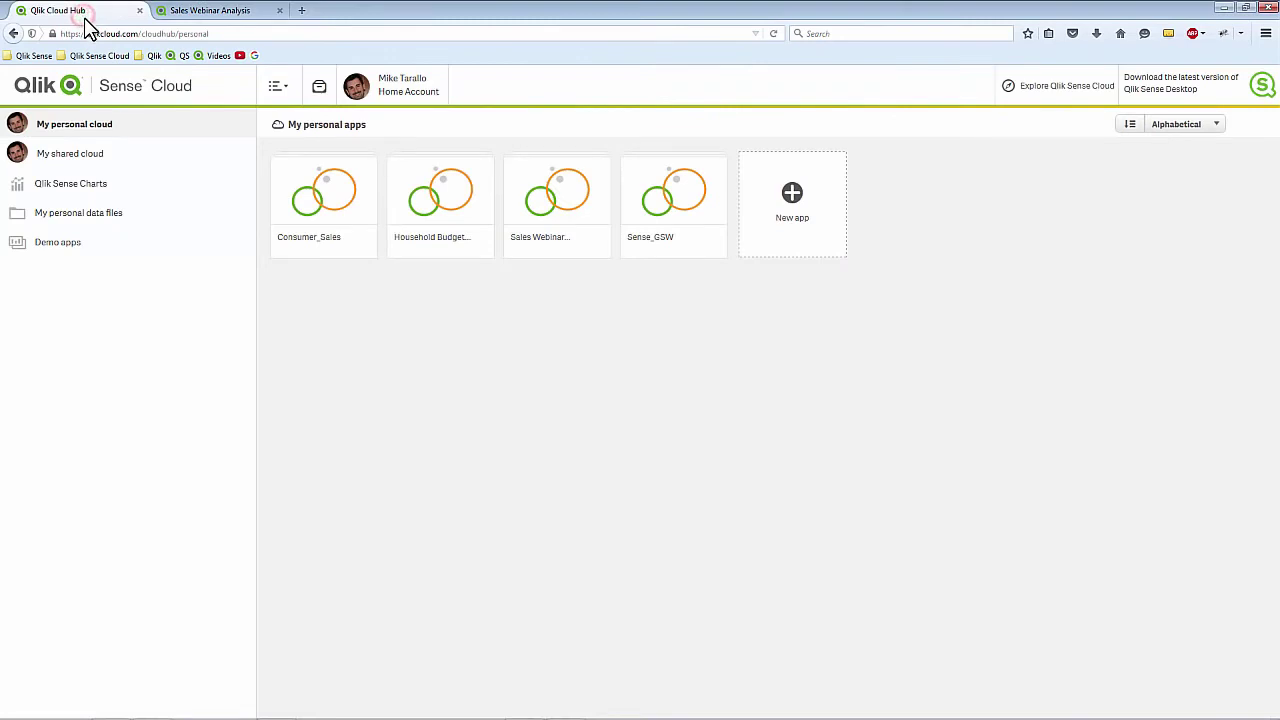
right_click(549, 229)
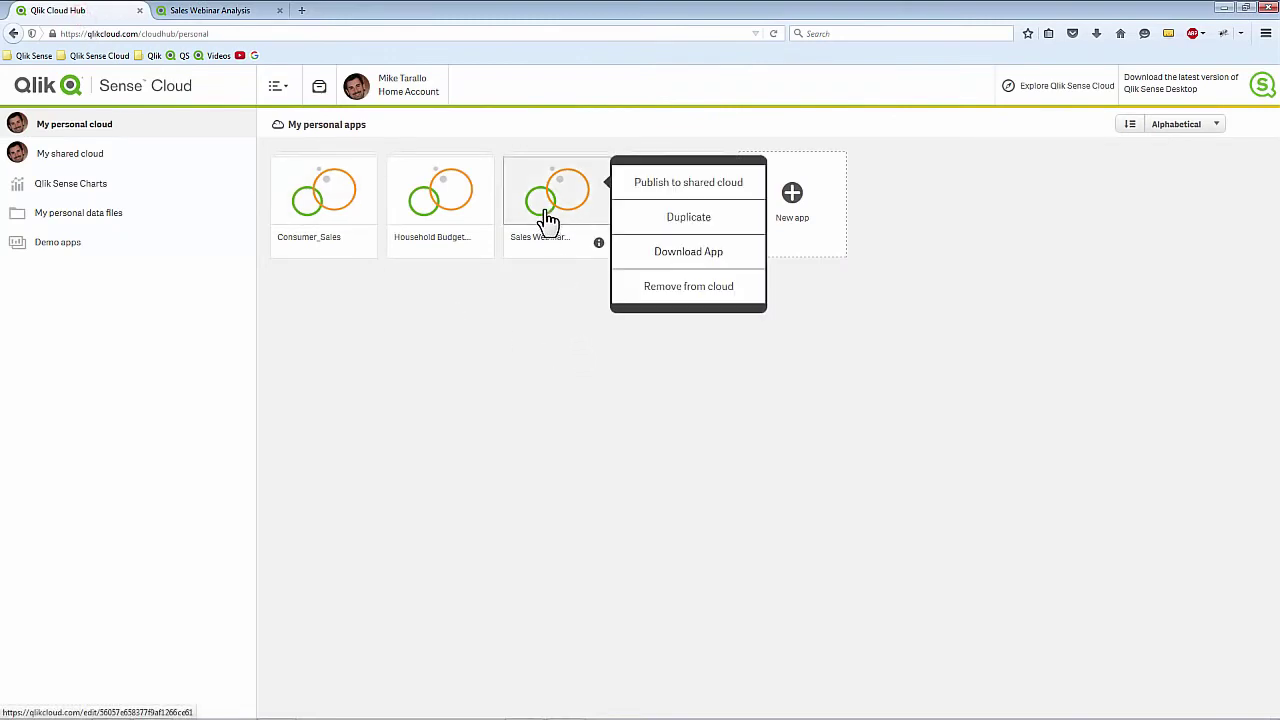
click(652, 192)
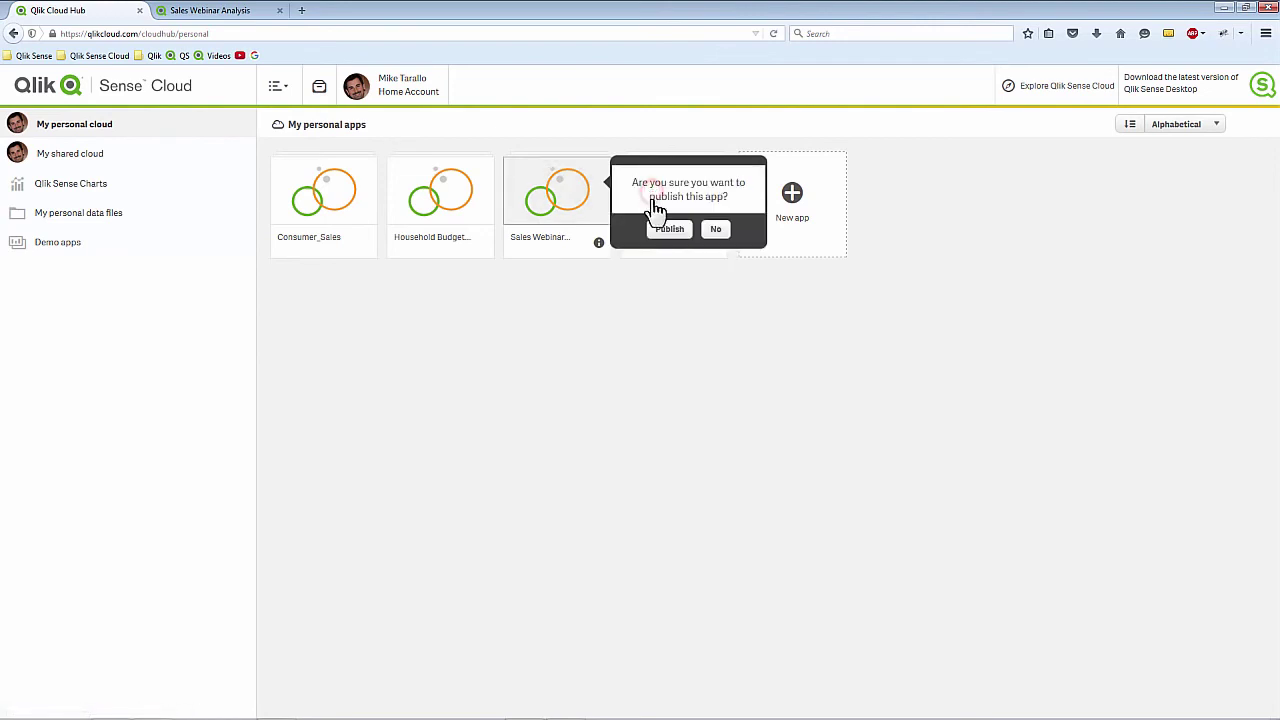
click(665, 231)
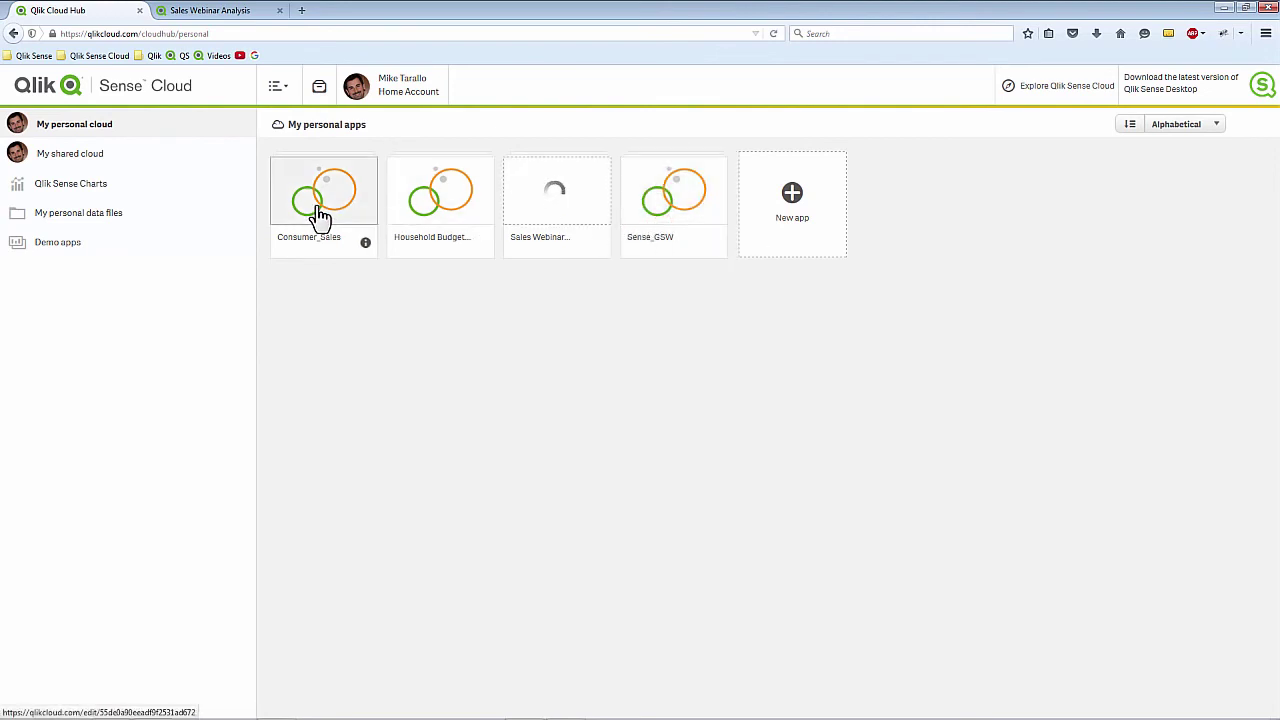
Step: Share the apps in the shared cloud with another person by submitting the recipient's e-mail address
click(103, 162)
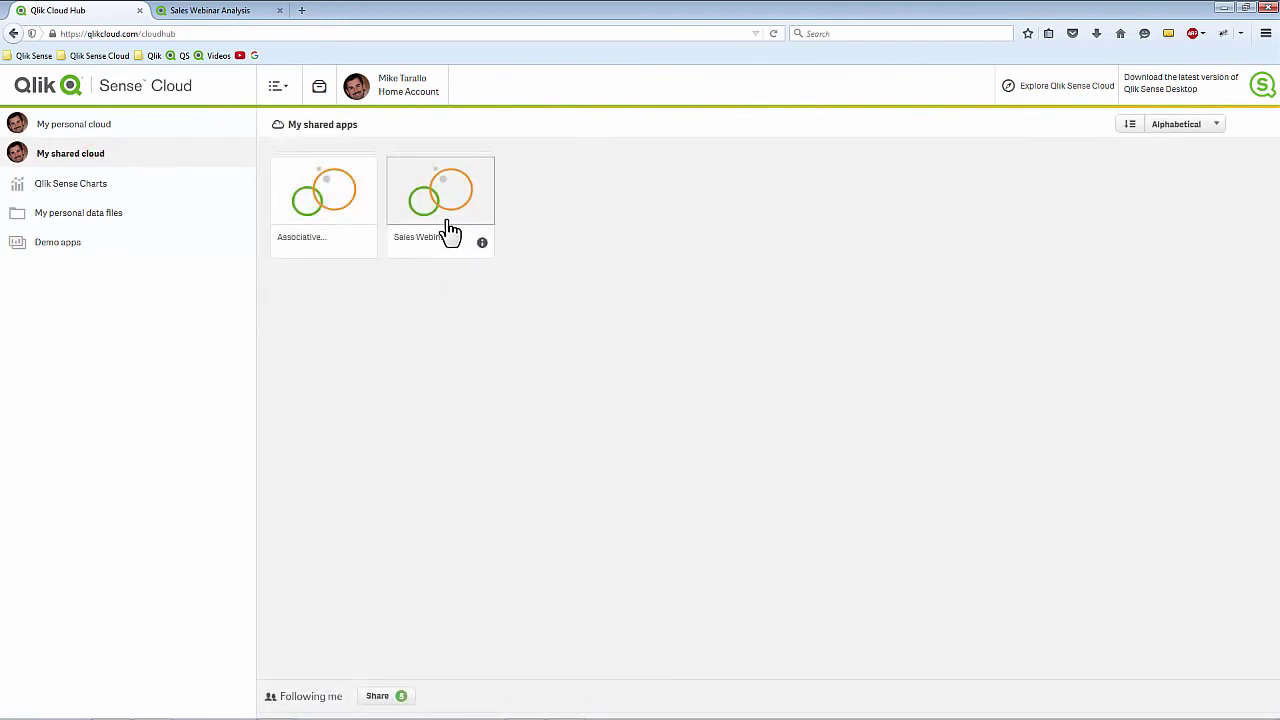
click(378, 698)
click(555, 268)
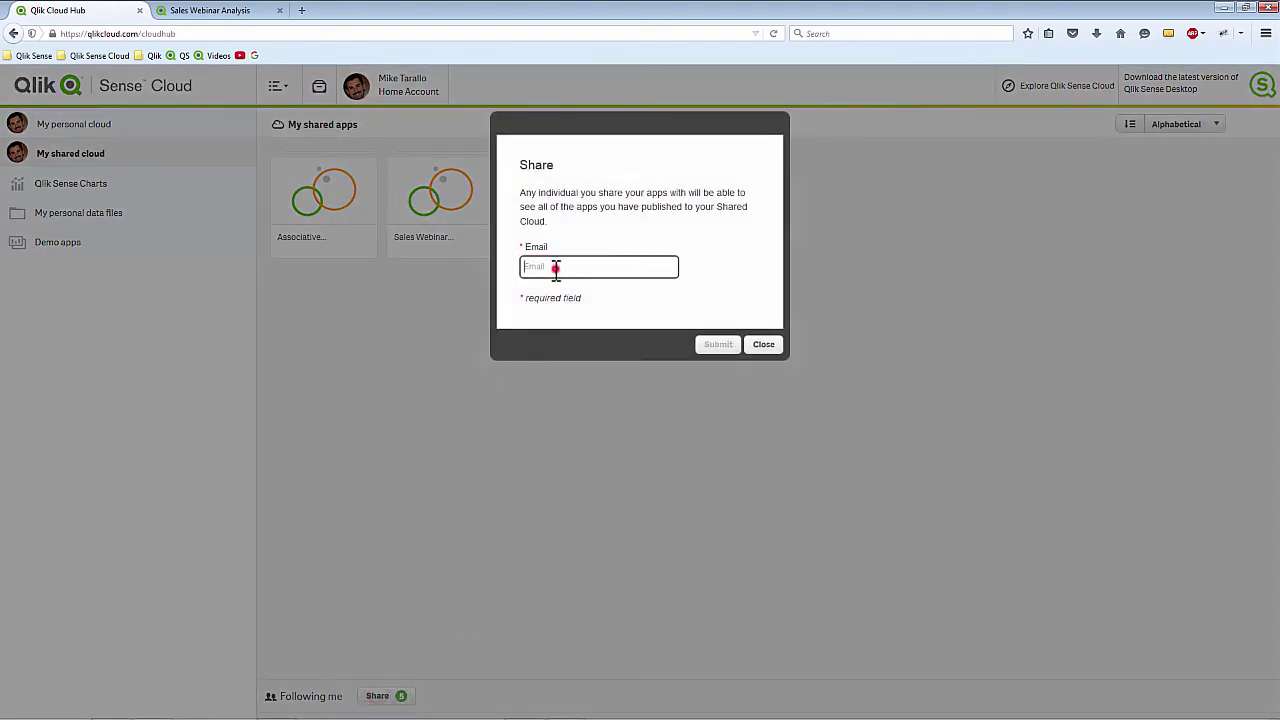
text(qlik)
key(BackSpace)
key(BackSpace)
key(BackSpace)
key(BackSpace)
key(ctrl+v)
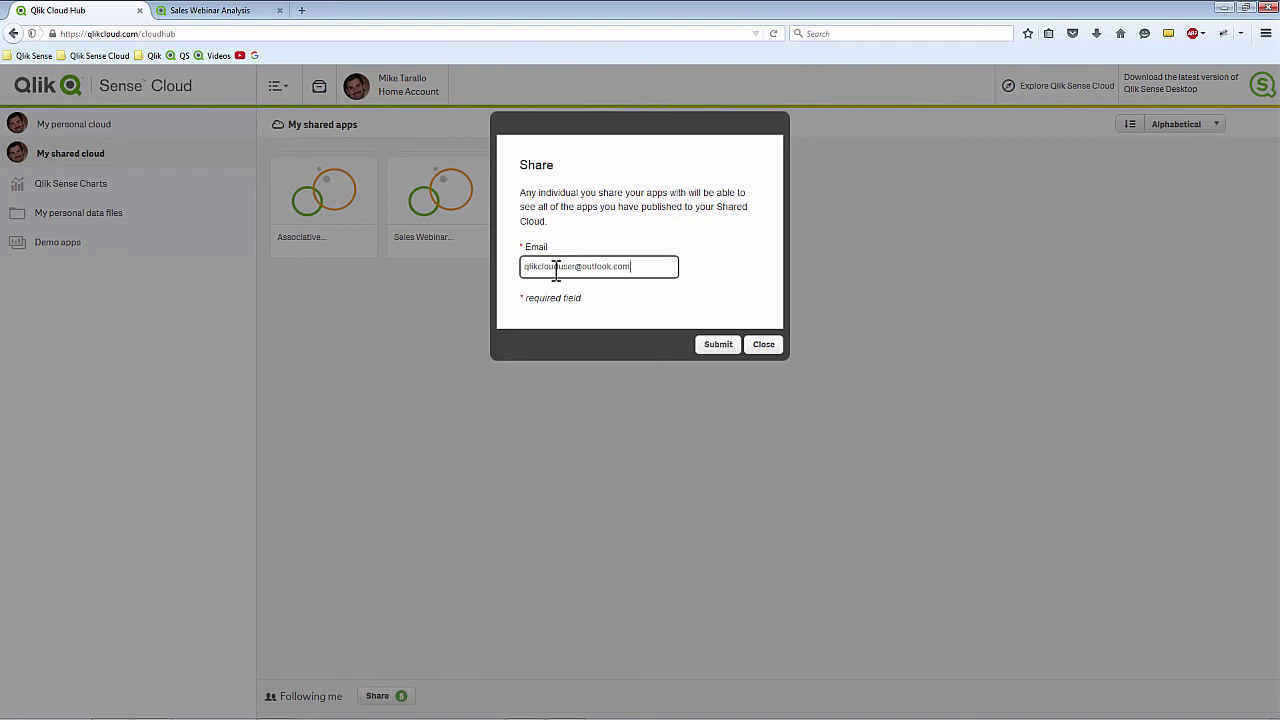
click(706, 346)
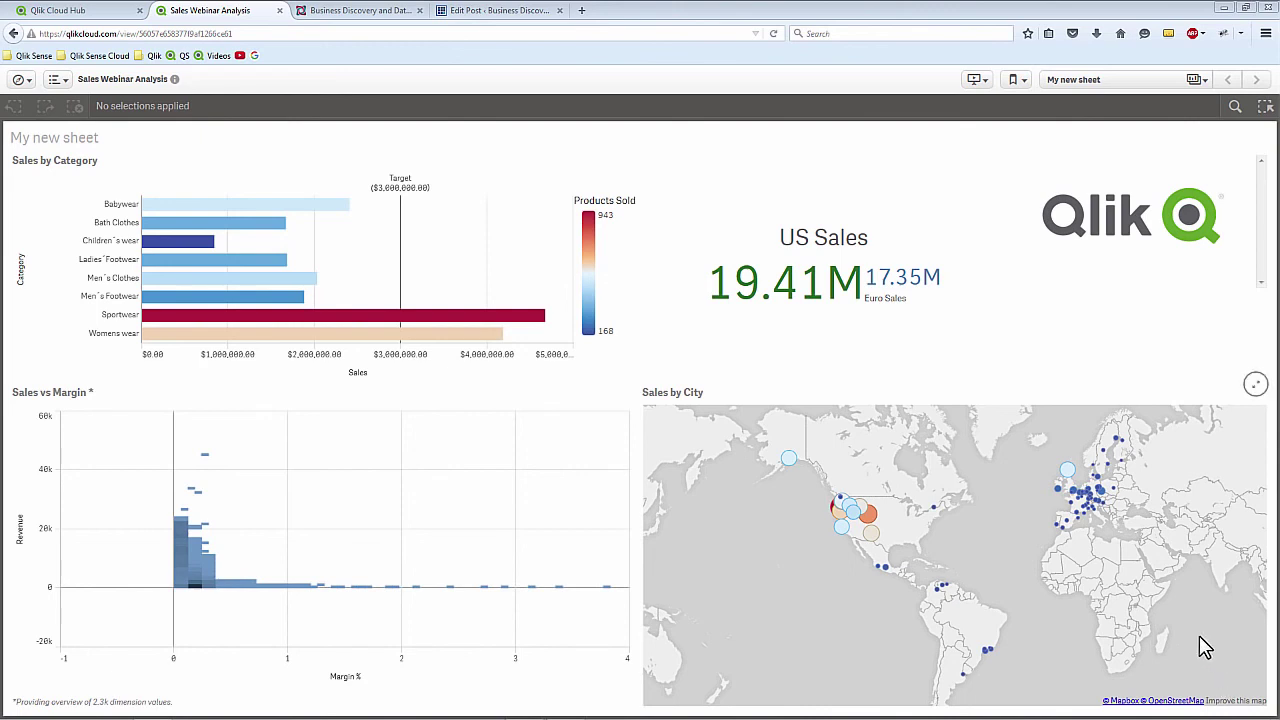
Step: Share the Sales by Category chart from the Sales Webinar Analysis sheet and copy its iframe embed code
right_click(246, 273)
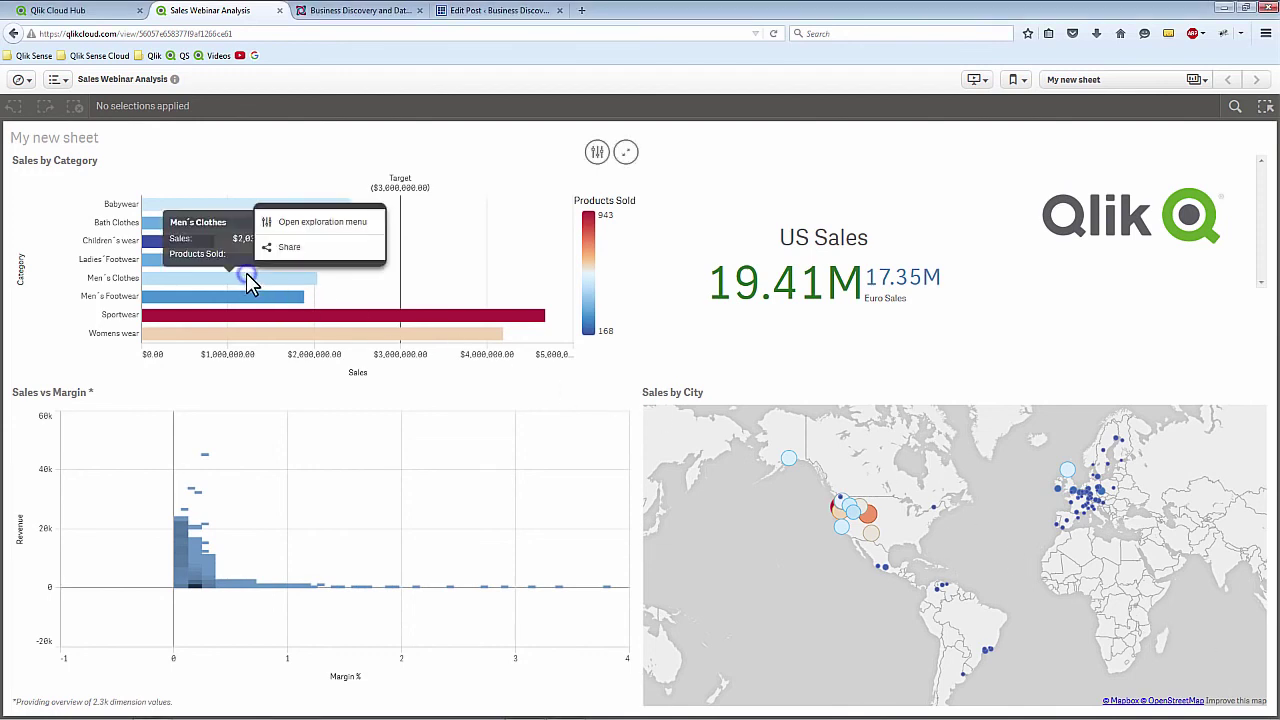
click(300, 247)
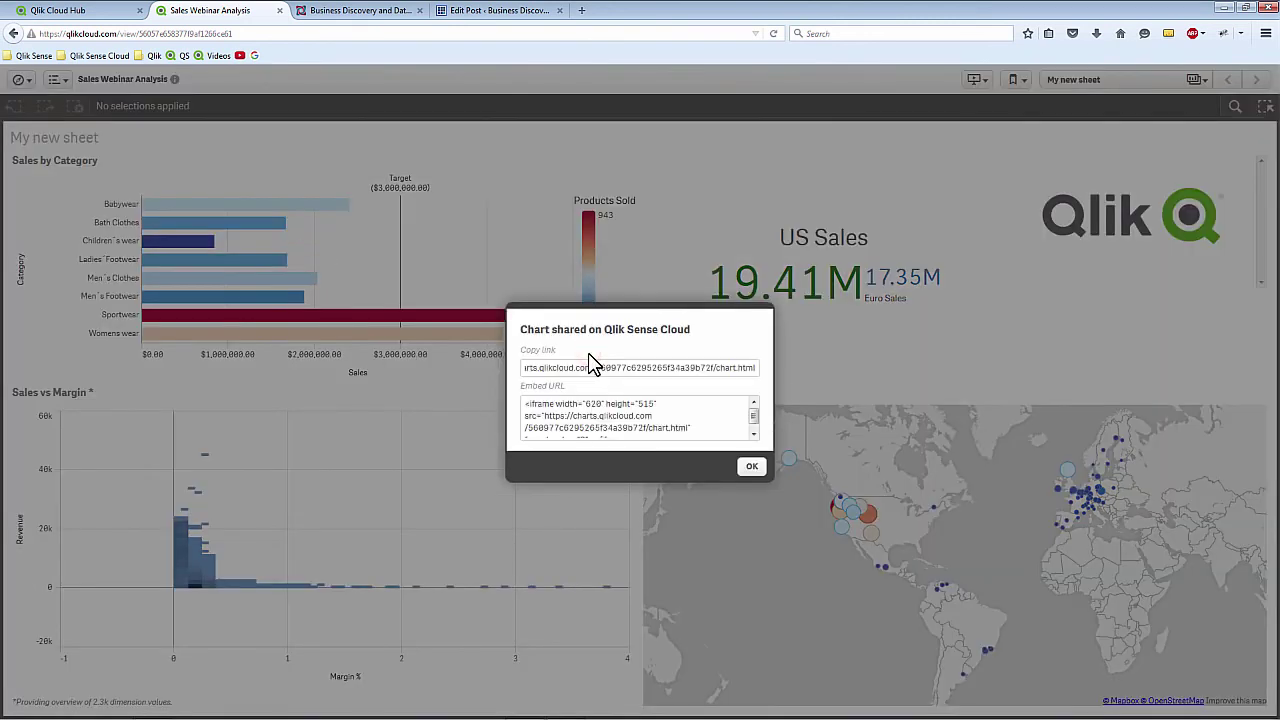
click(590, 367)
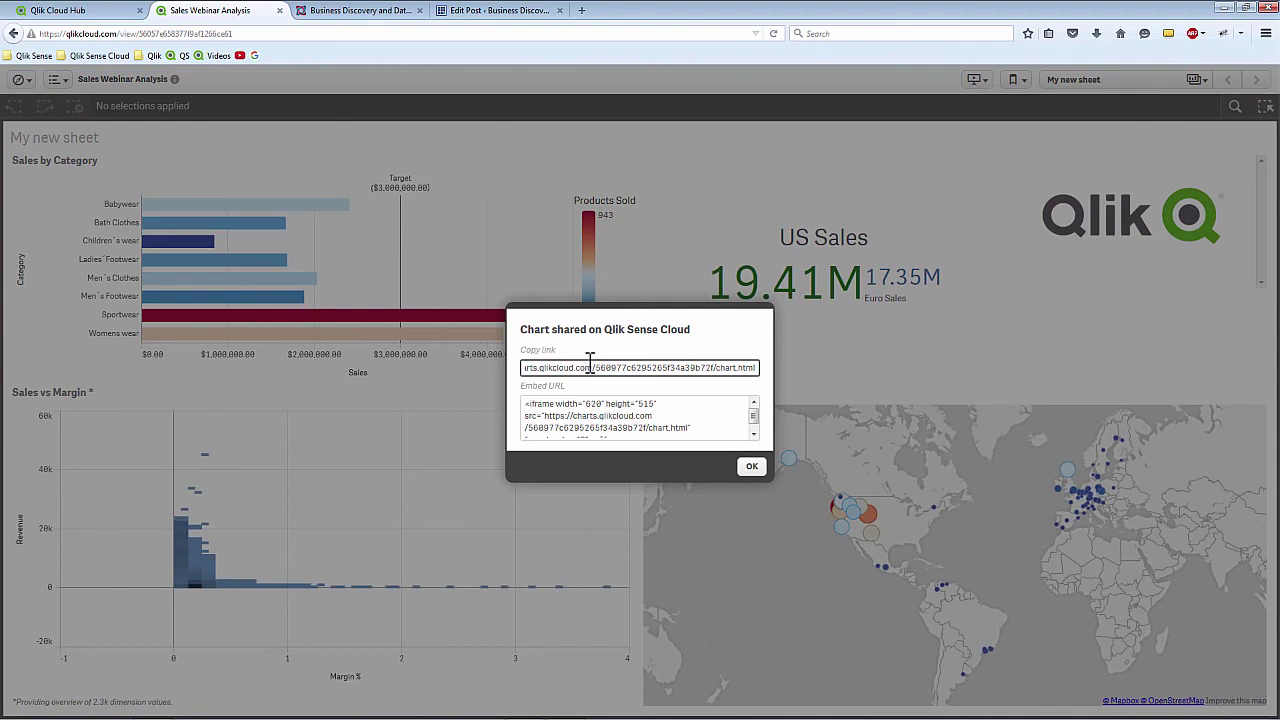
triple_click(592, 408)
key(ctrl+c)
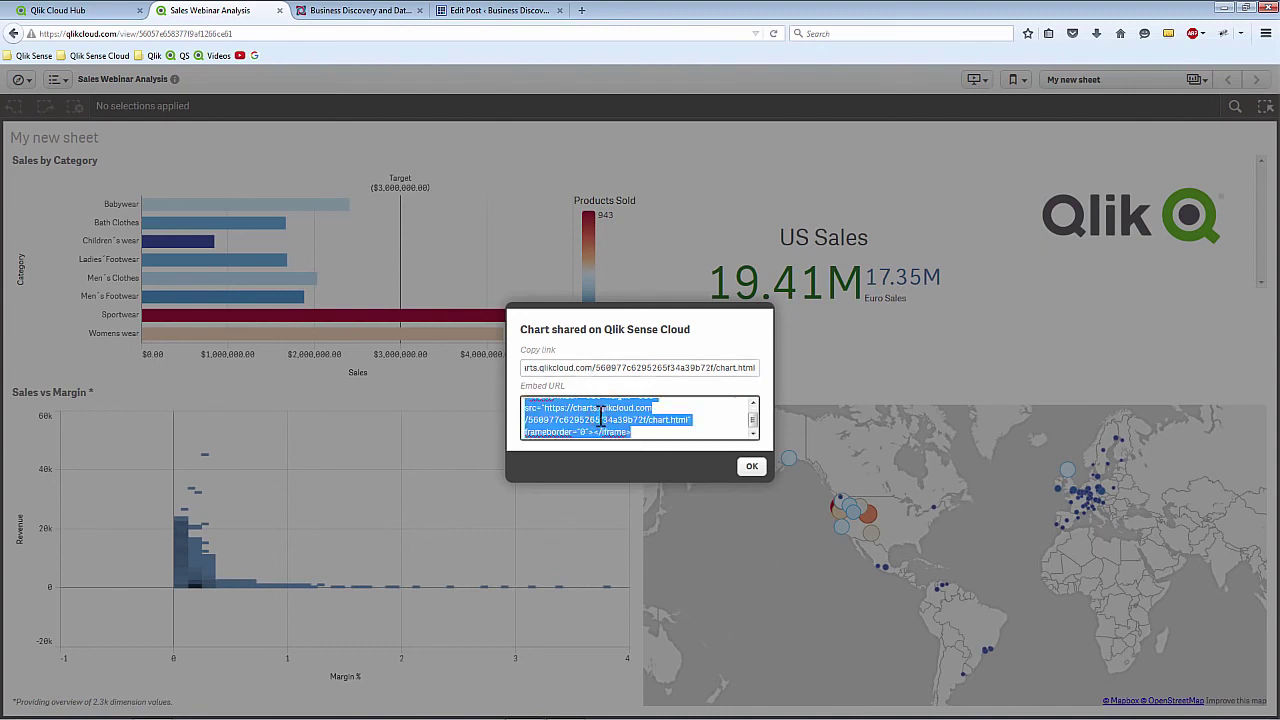
Step: In the WordPress test post, paste the chart's embed code between the two "Insert Qlik Sense Chart Here" markers and update the post
click(375, 14)
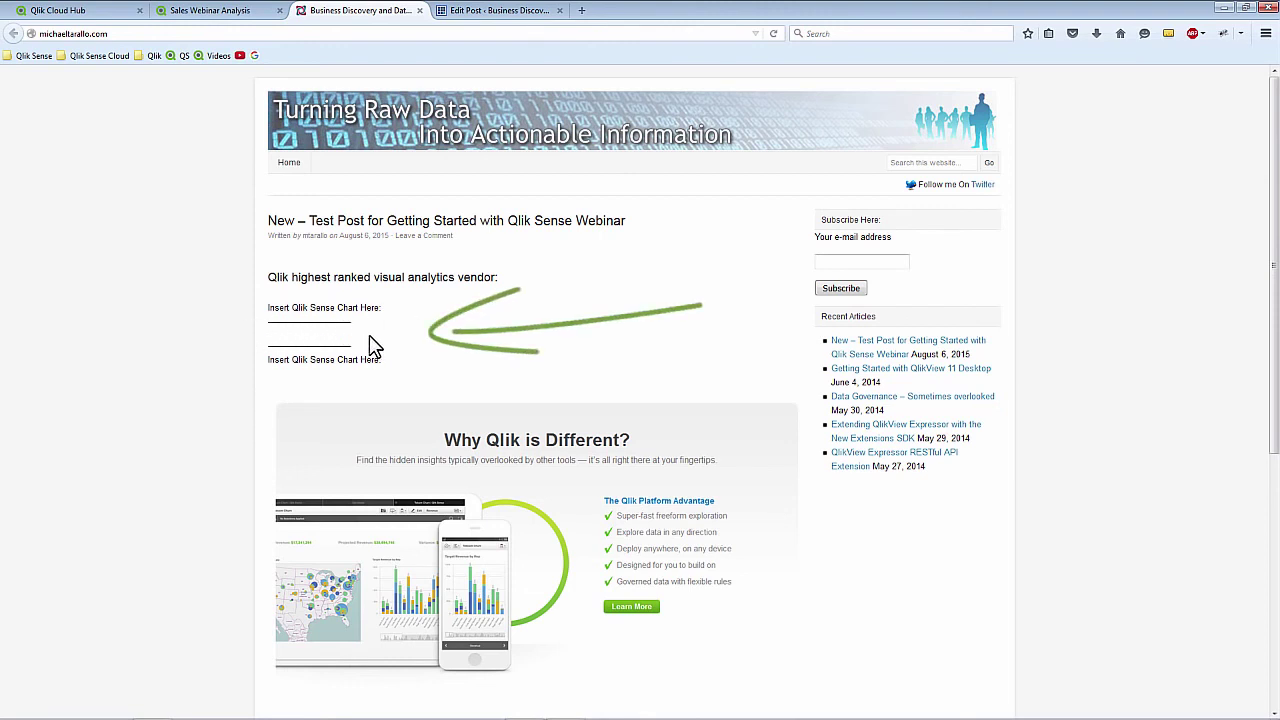
click(503, 11)
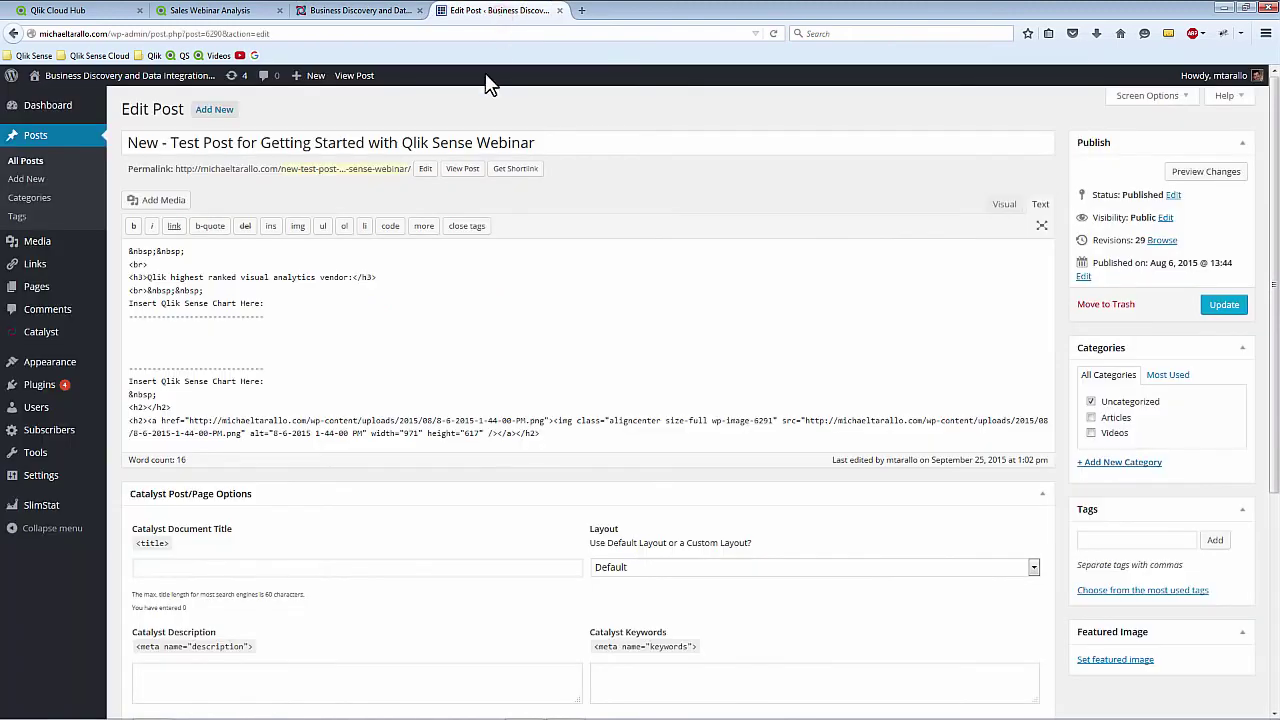
click(296, 340)
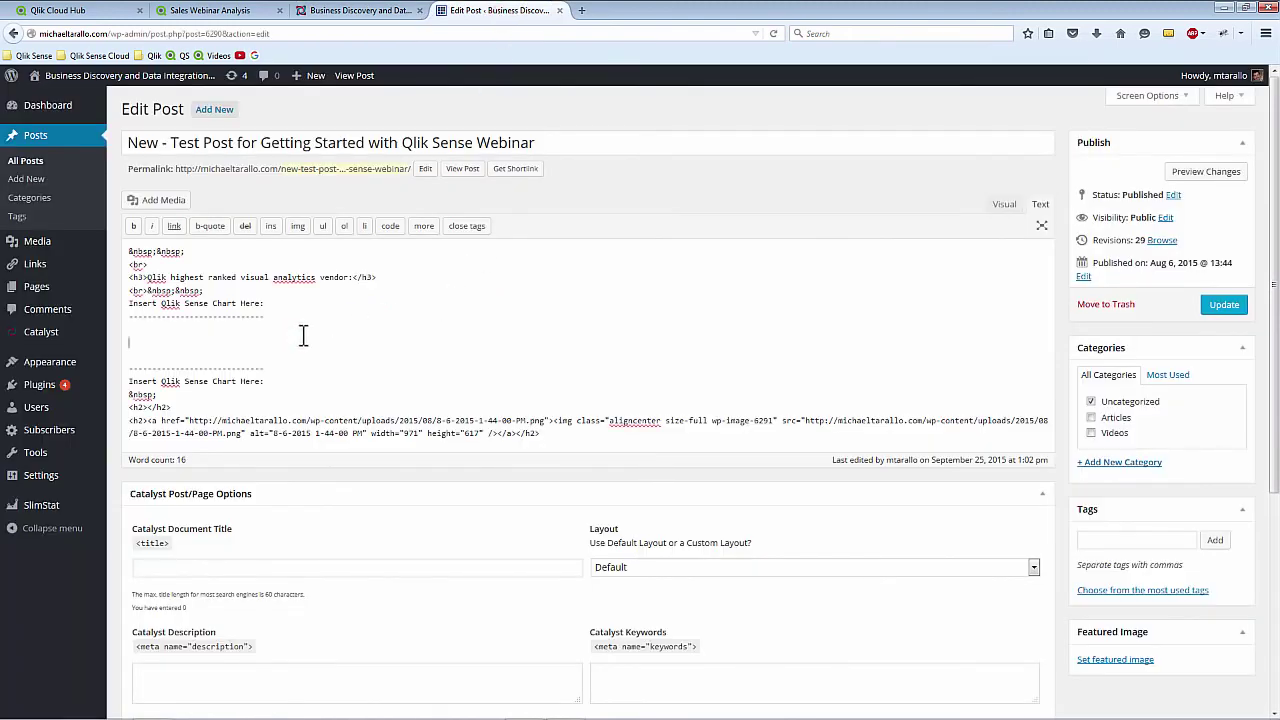
key(ctrl+v)
click(1226, 306)
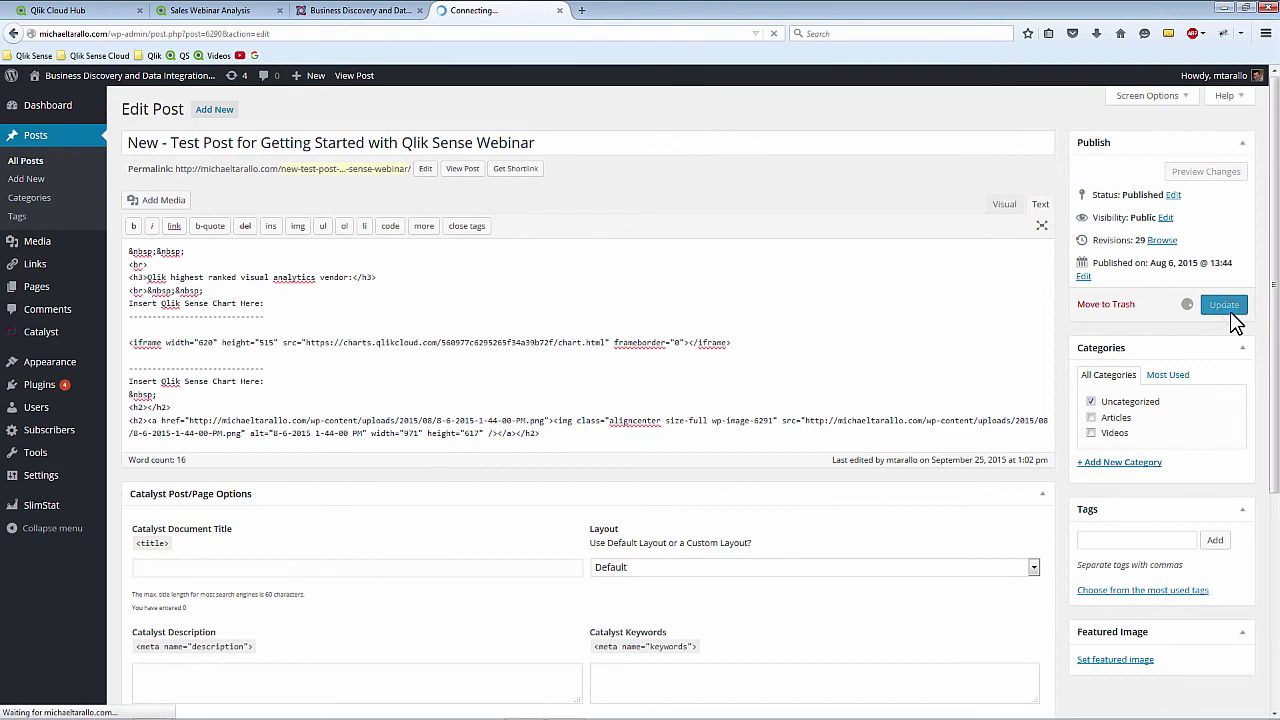
Step: Check the shared Sales by Category chart on the reloaded blog page and among the public charts in Qlik Cloud Hub
click(337, 11)
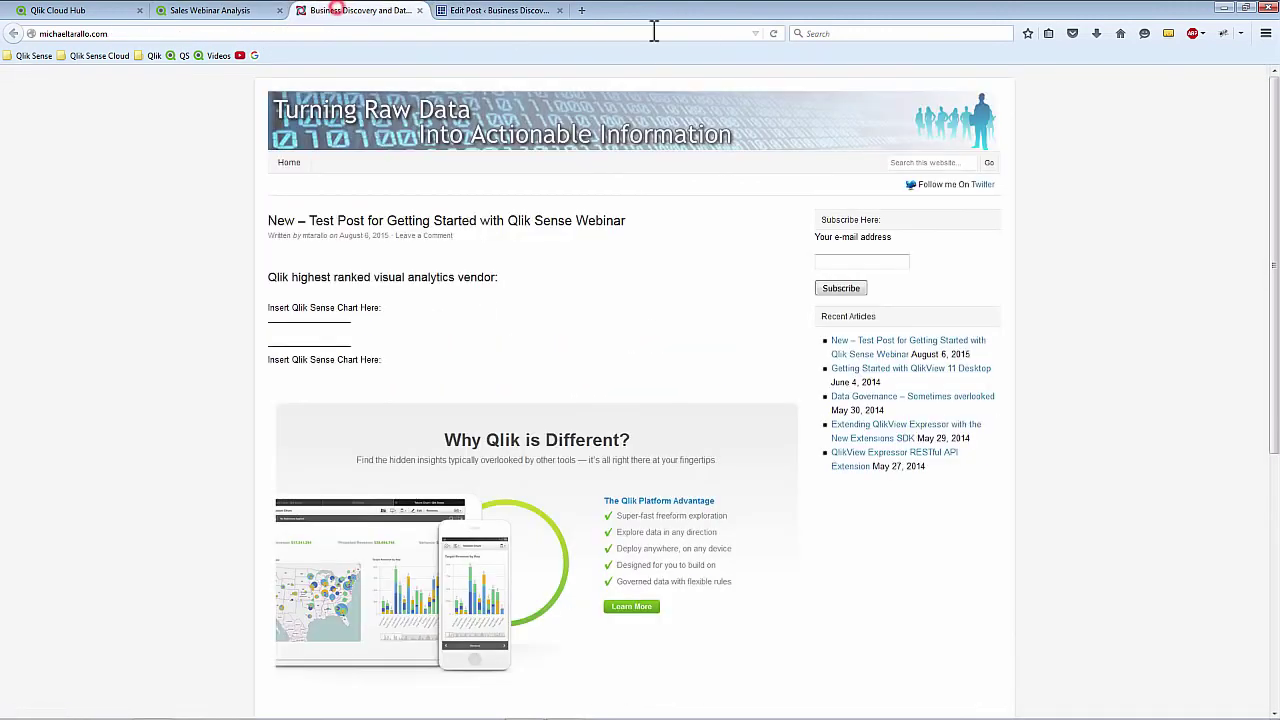
click(772, 33)
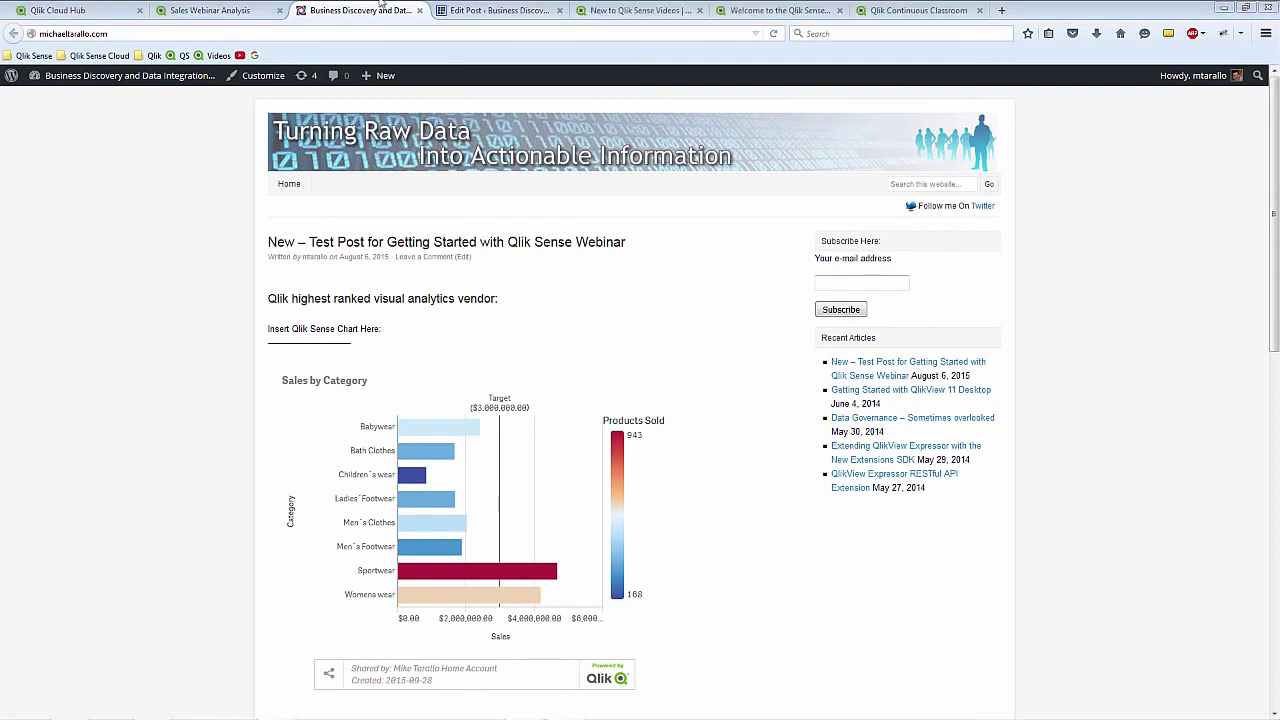
click(76, 20)
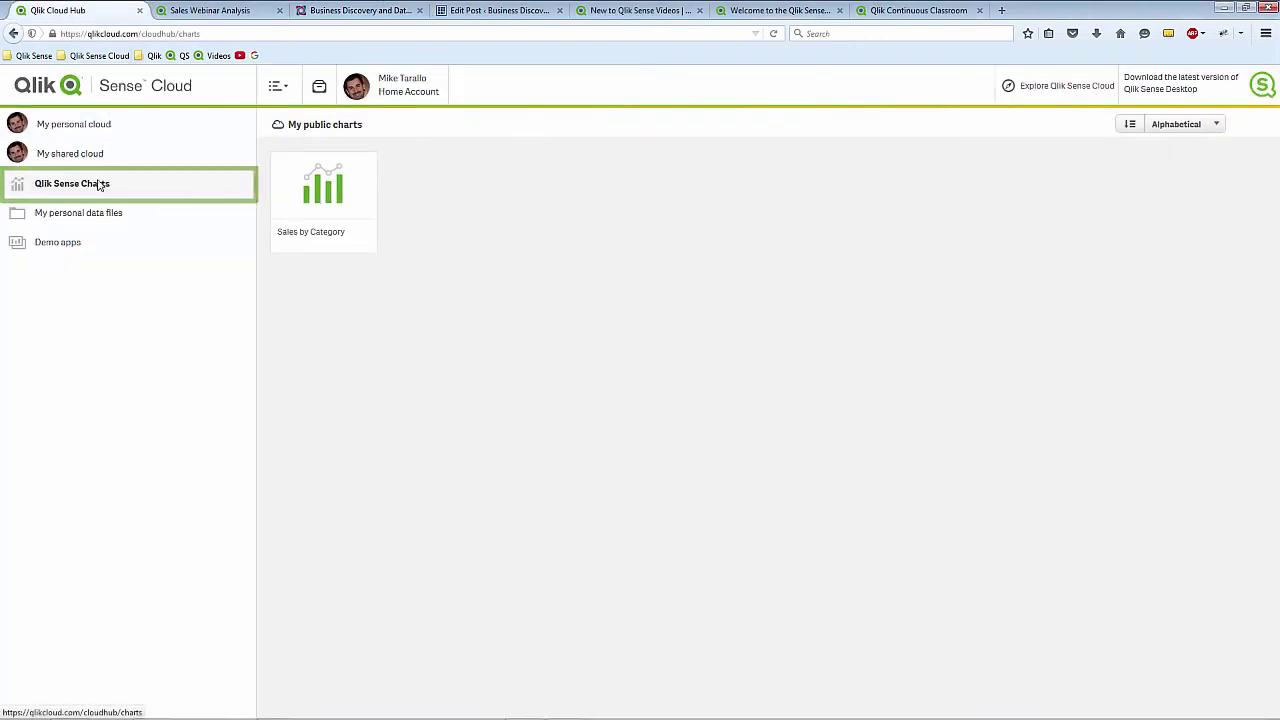
click(346, 192)
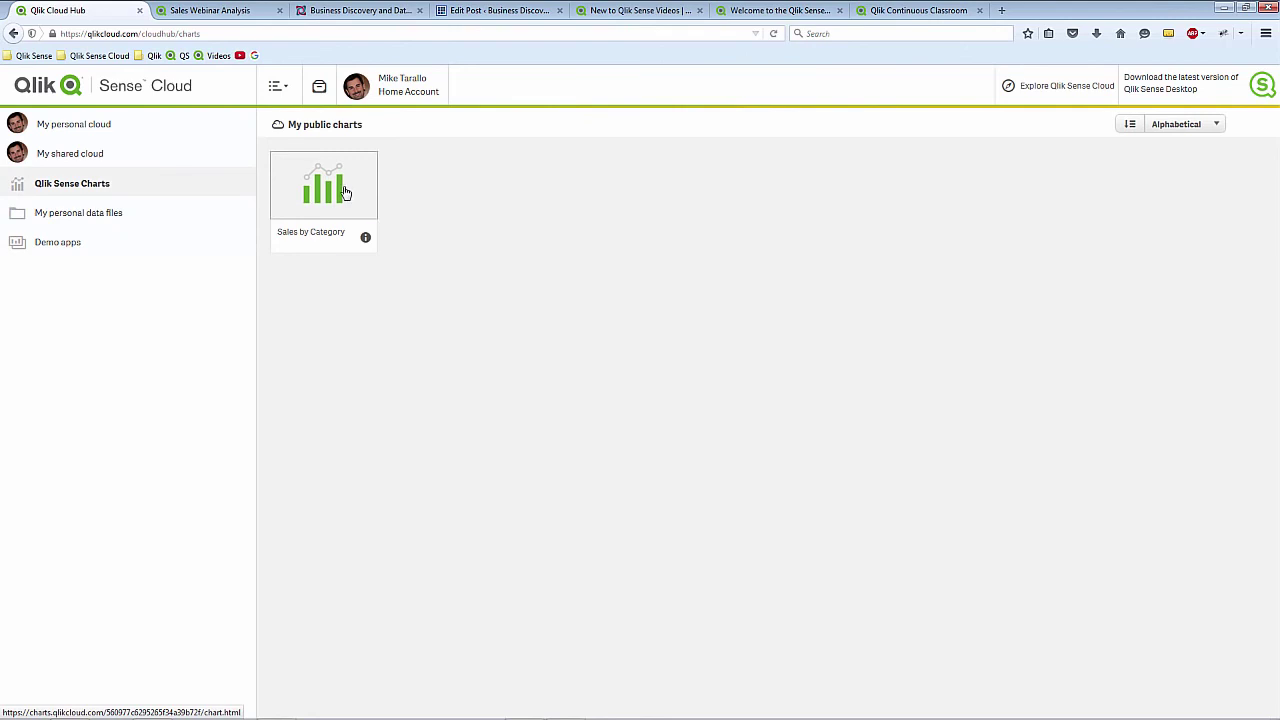